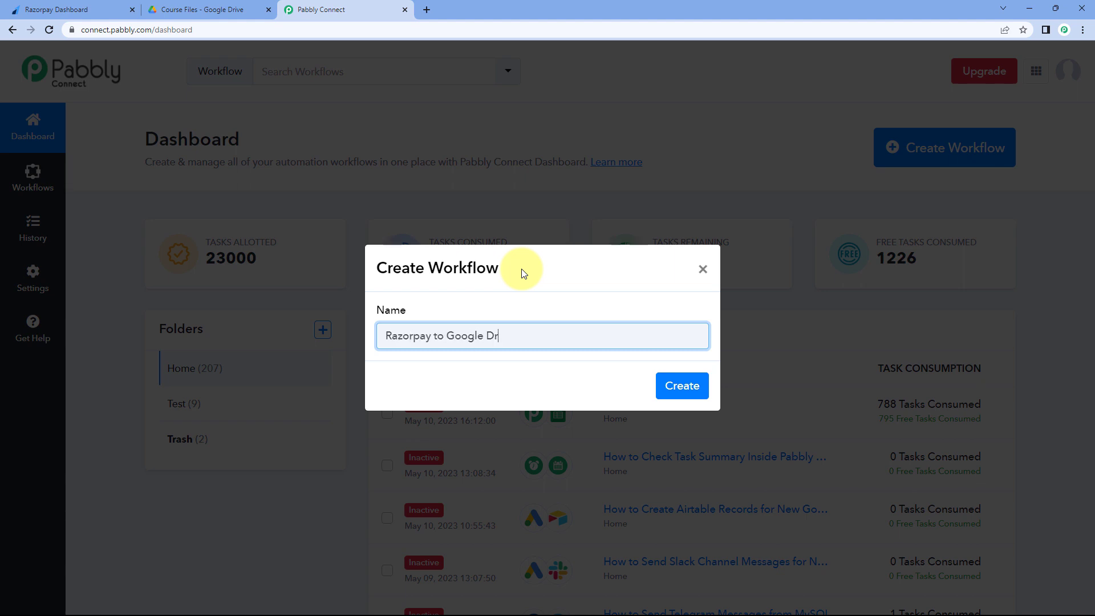
- Finish naming the workflow 'Razorpay to Google Drive', create it, and collapse the trigger step
text(e)
click(682, 388)
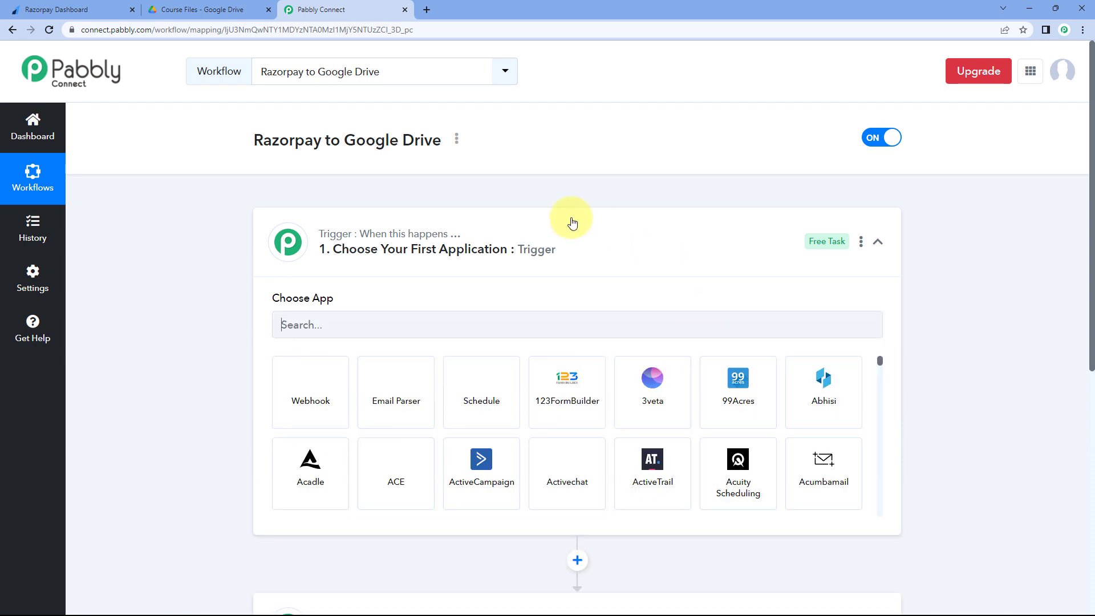
click(576, 222)
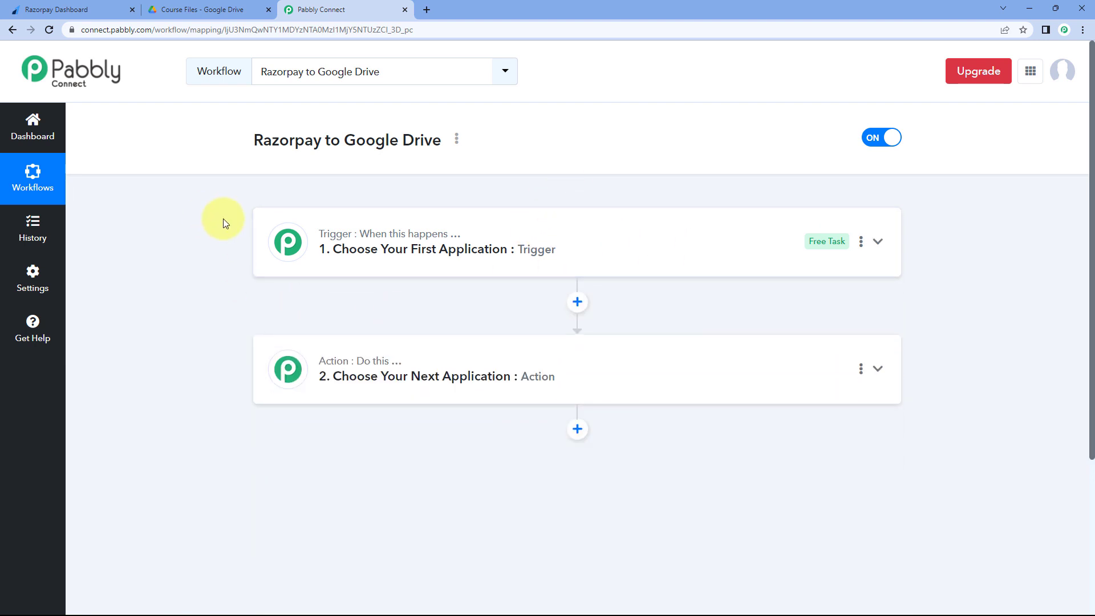
- Expand the trigger step to show the Choose App list of apps
scroll(221, 219, down, 1)
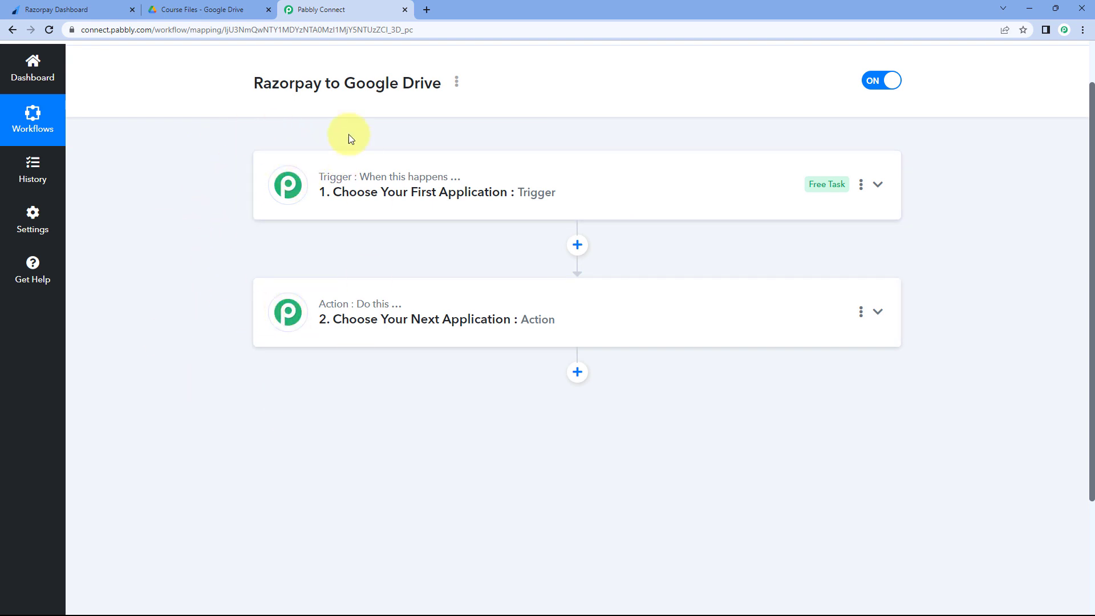
mouse_move(336, 181)
mouse_move(336, 317)
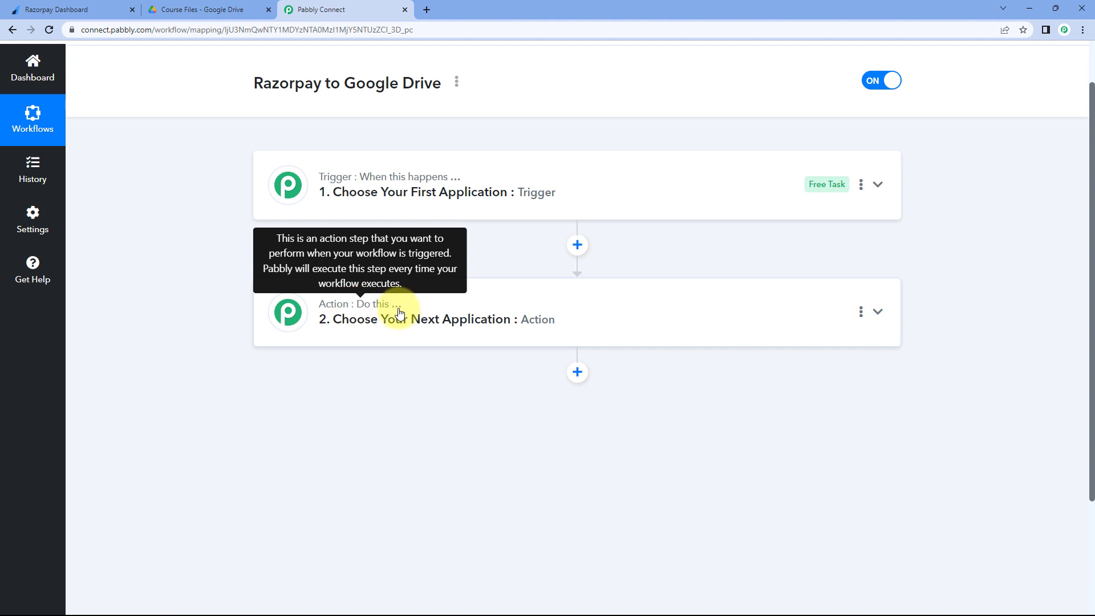
click(529, 192)
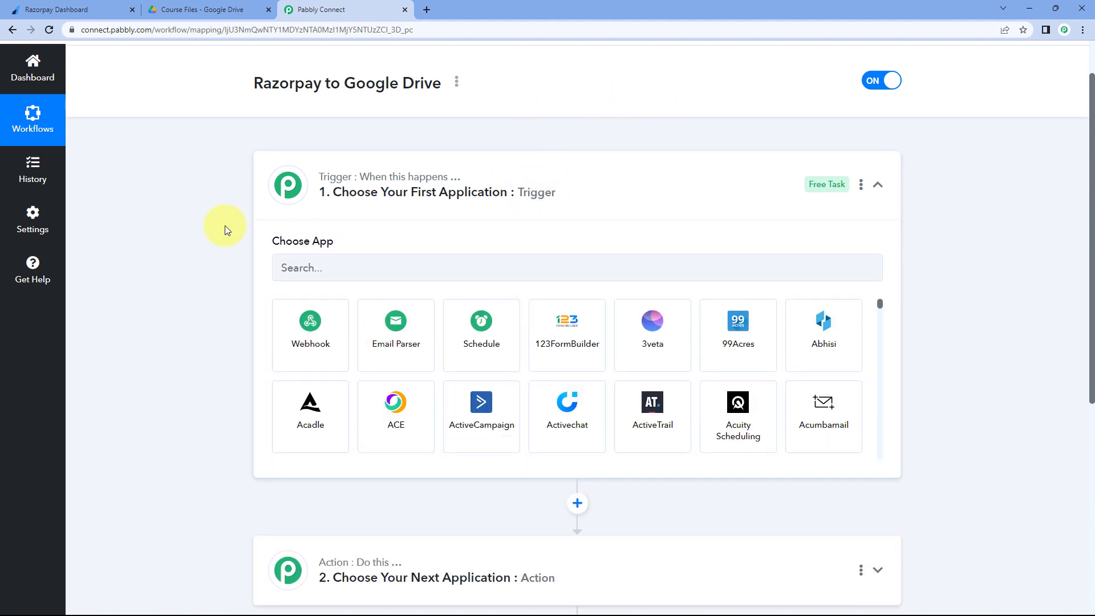
scroll(224, 225, down, 1)
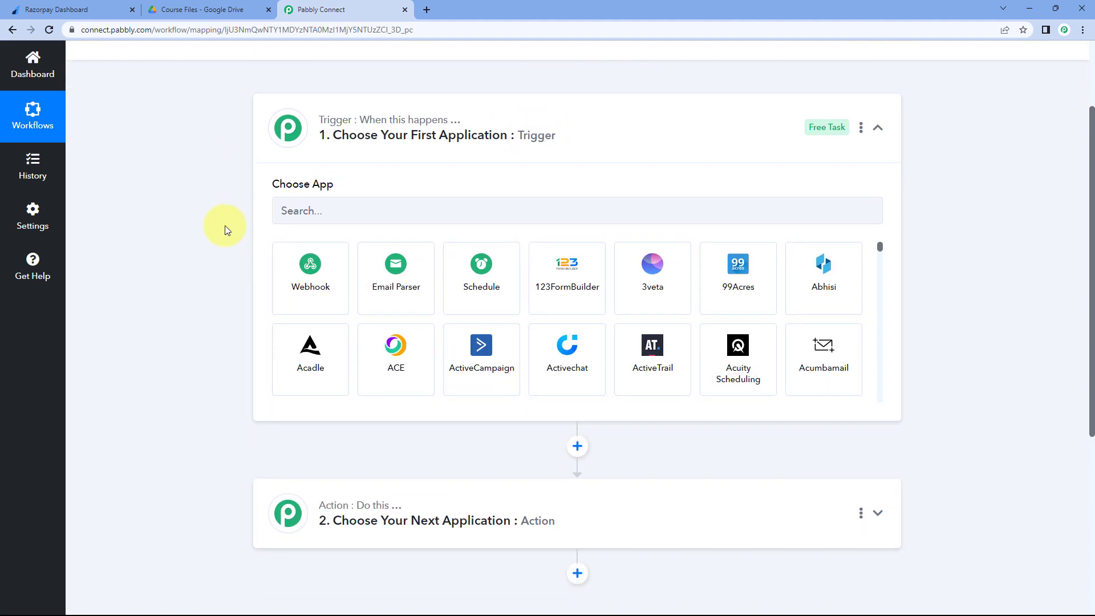
- Bring the Razorpay Dashboard browser tab to the front
click(105, 9)
click(334, 7)
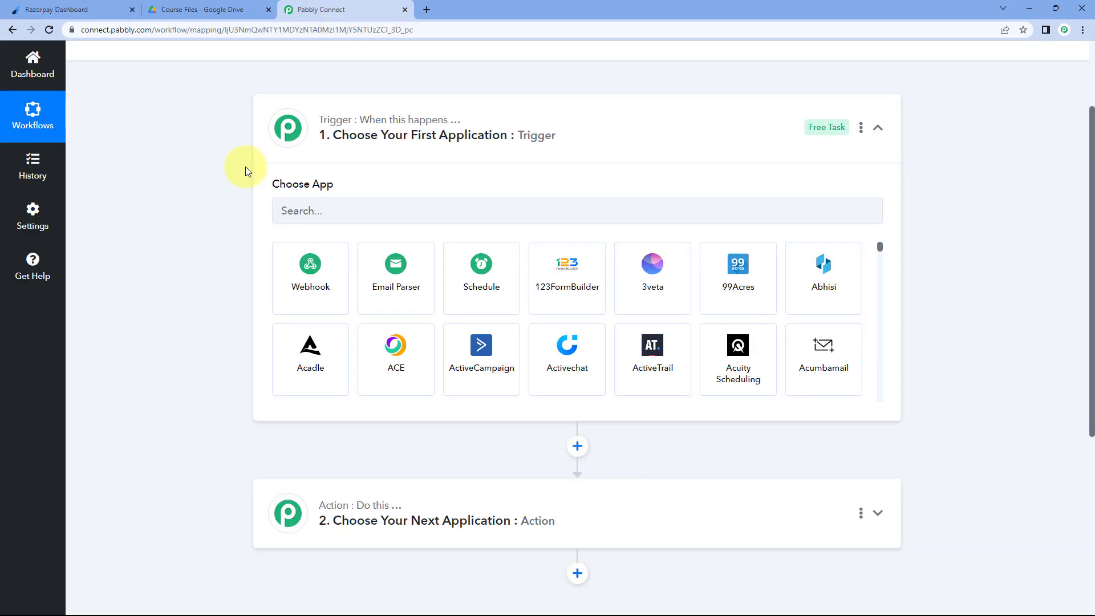
click(85, 9)
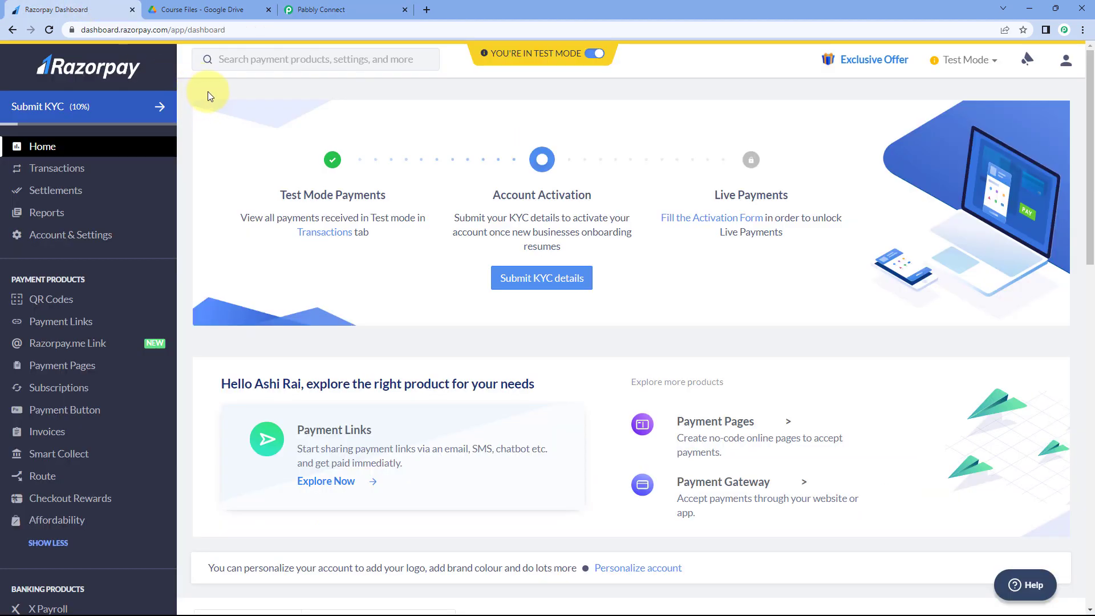
- In Razorpay, go to Payment Links > Payment Pages and copy the Java for Beginners page link
click(328, 9)
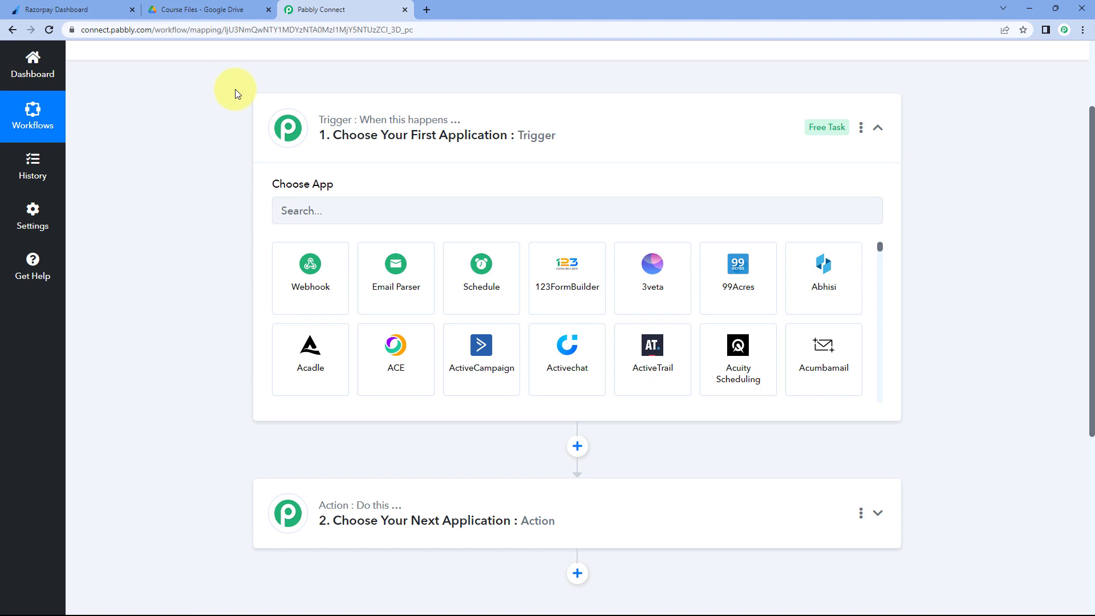
click(117, 10)
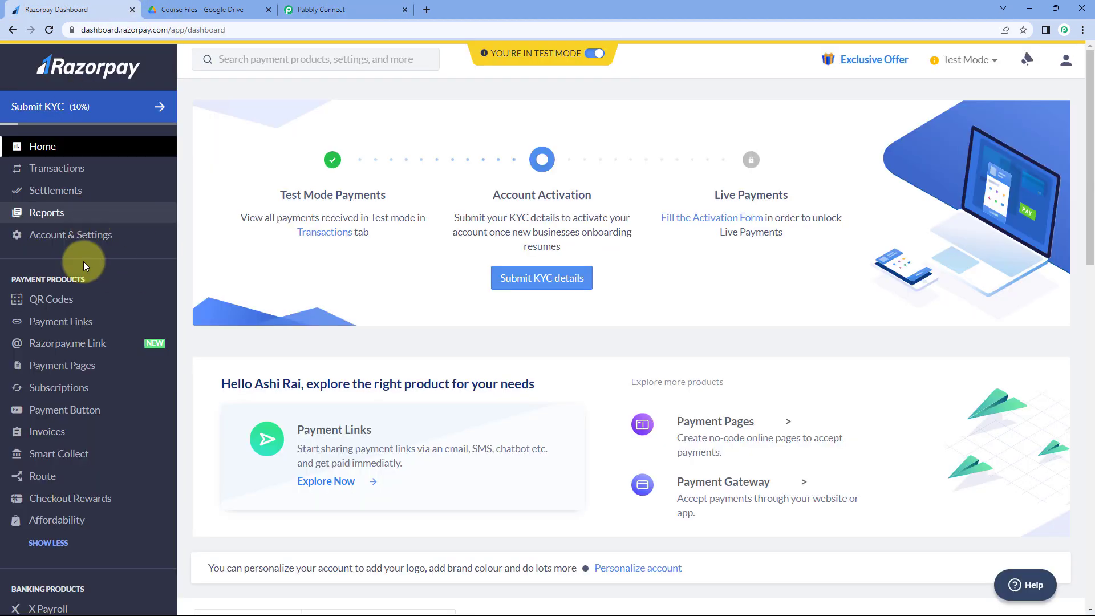
click(97, 317)
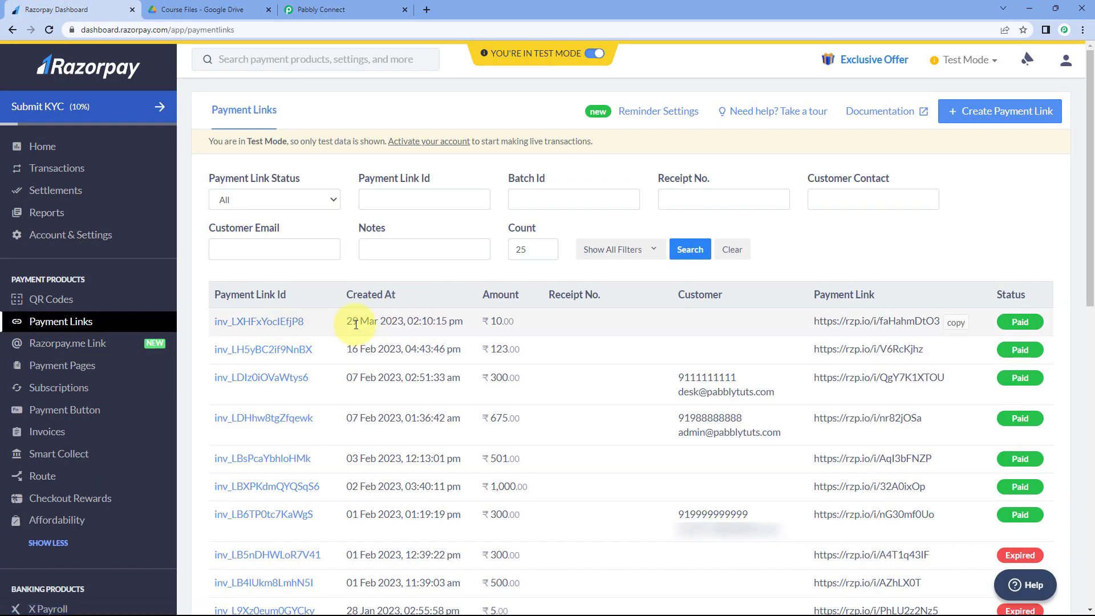
click(92, 363)
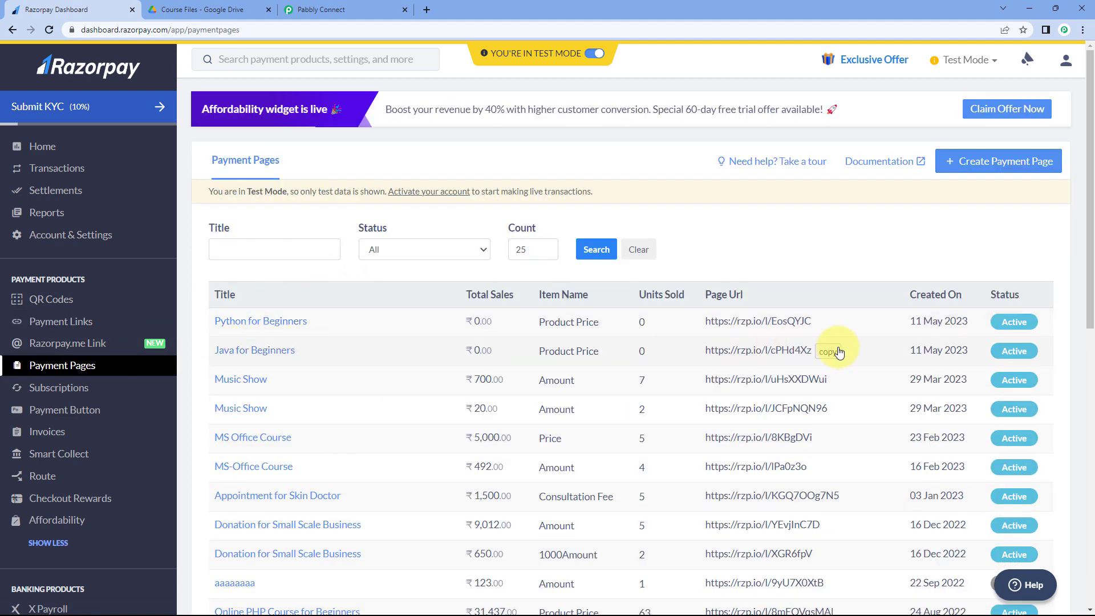
click(832, 354)
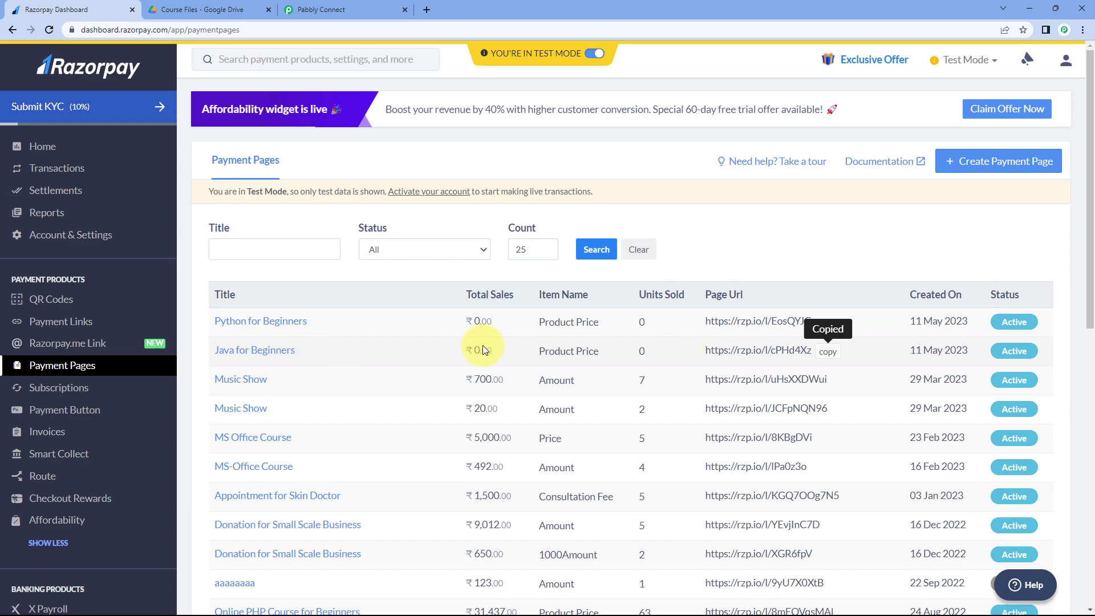
- Open the copied Java for Beginners payment page link in a new tab
click(427, 9)
key(ctrl+v)
key(Return)
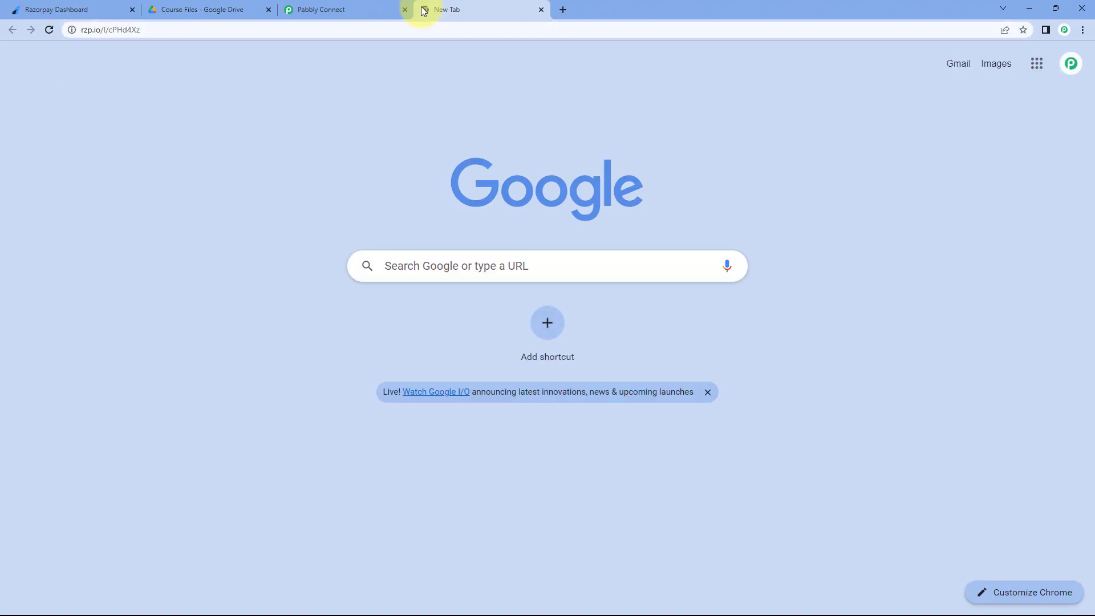
scroll(552, 190, down, 1)
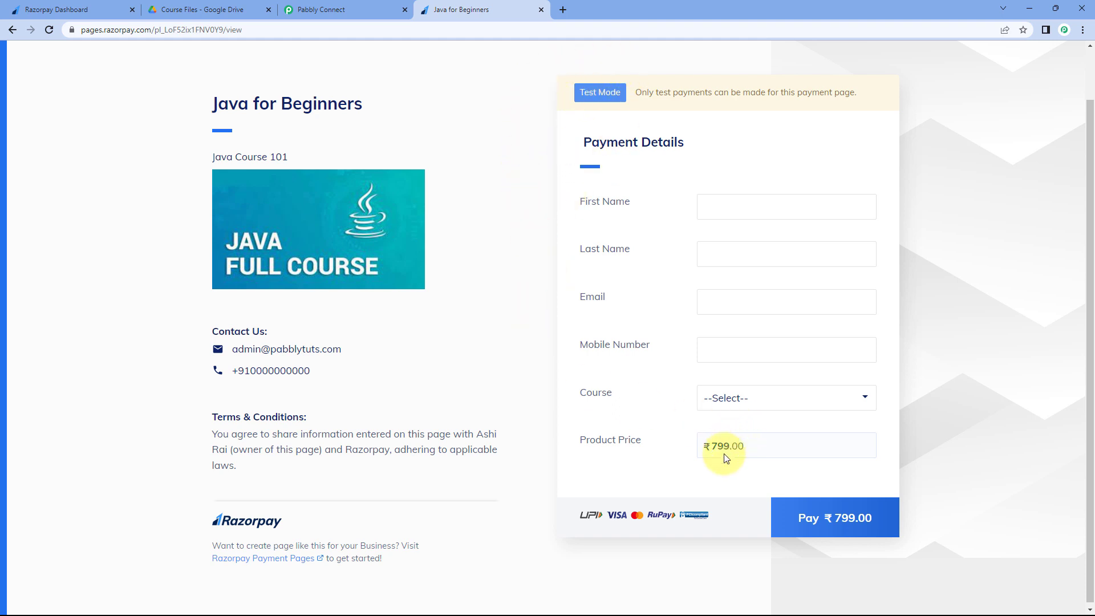
- Copy the Python for Beginners page link and open it in a new tab
click(69, 10)
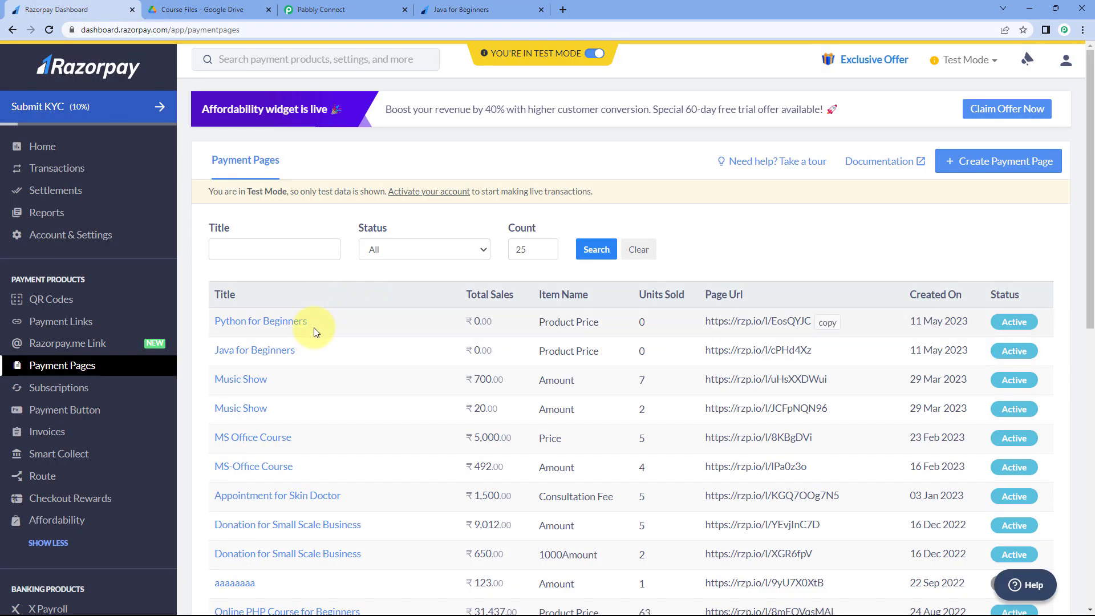
click(827, 323)
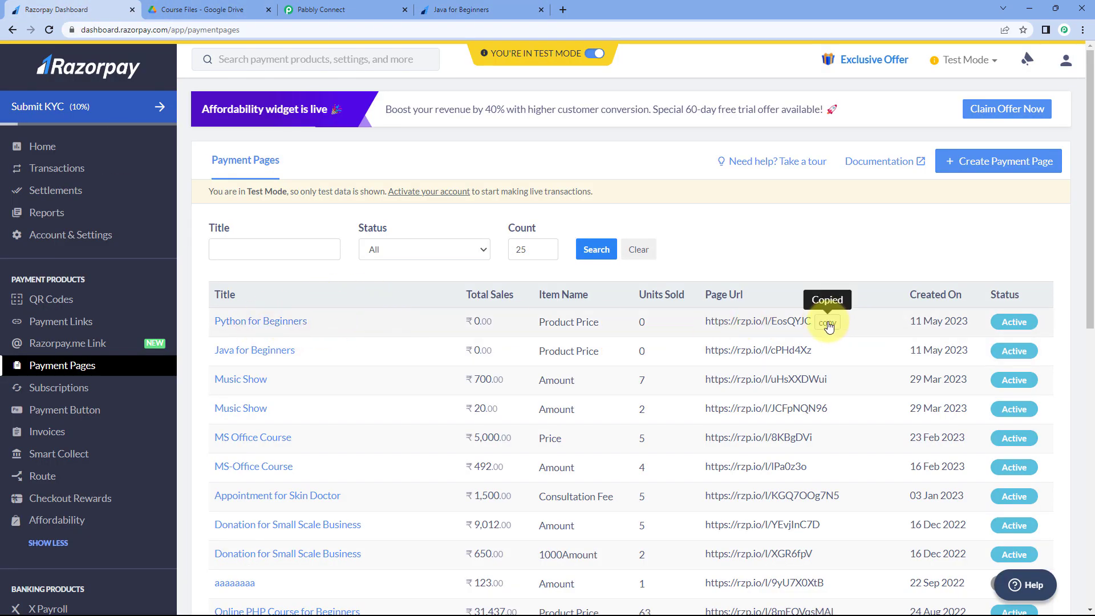
click(562, 9)
key(ctrl+v)
key(Return)
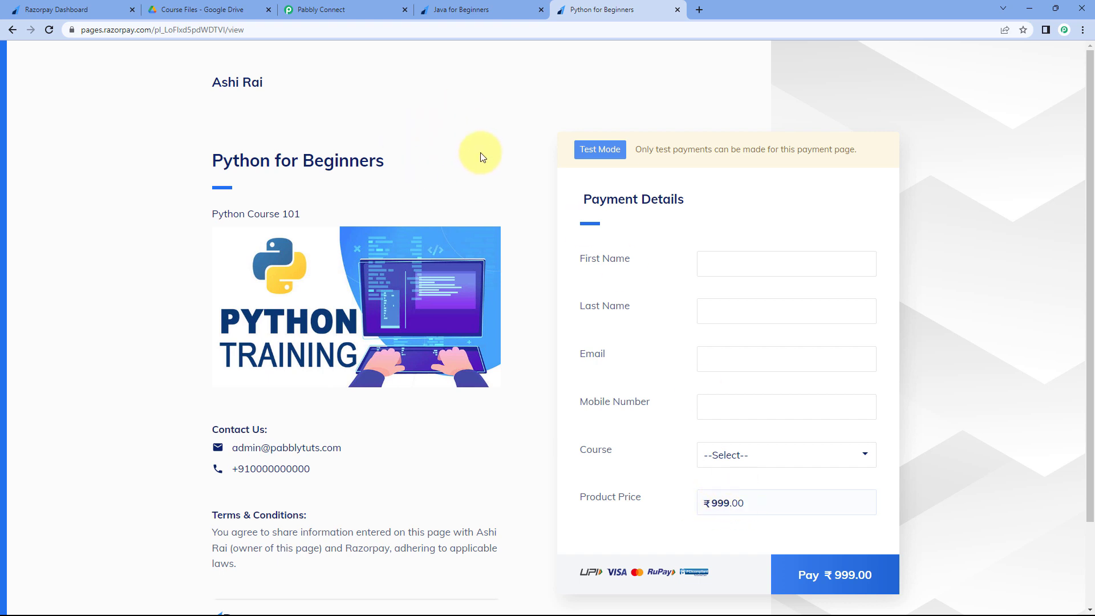
- Copy the Online PHP Course for Beginners page link and open it in a new tab
click(63, 10)
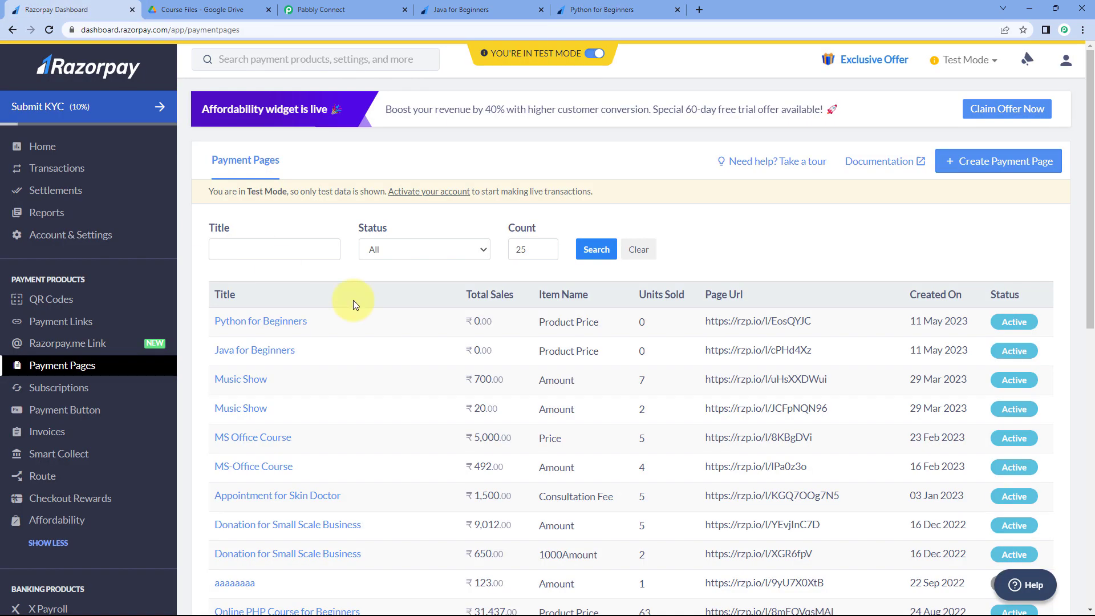
scroll(397, 314, down, 3)
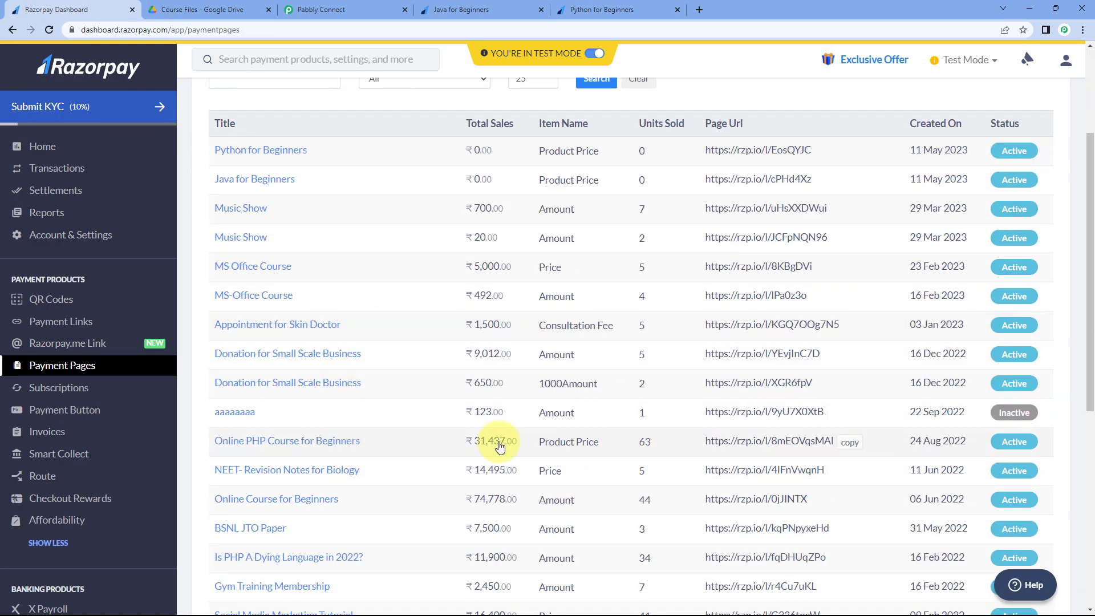
click(850, 443)
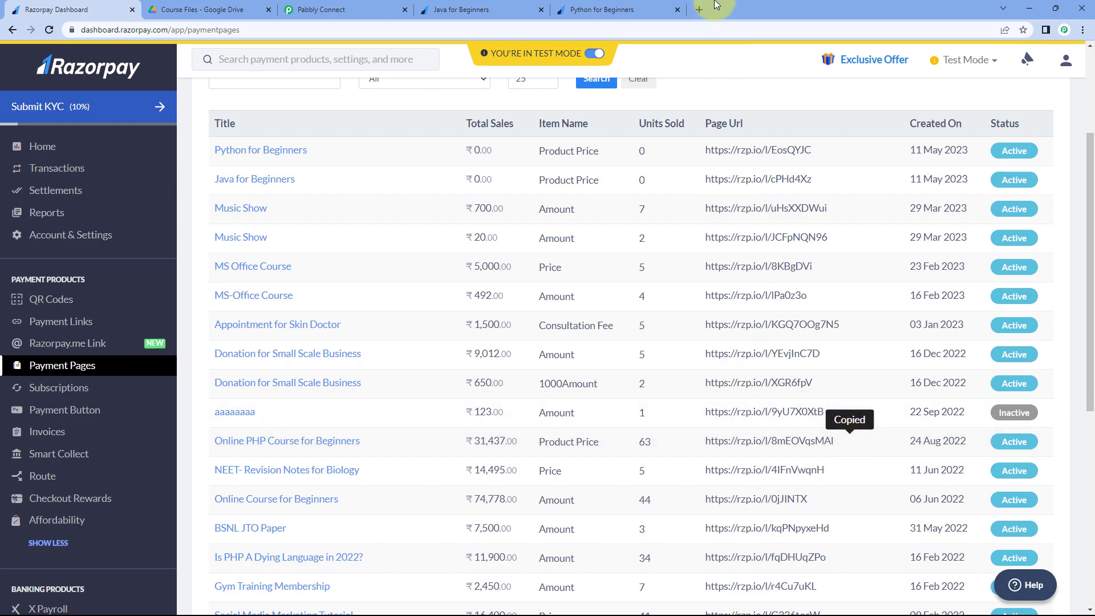
click(701, 10)
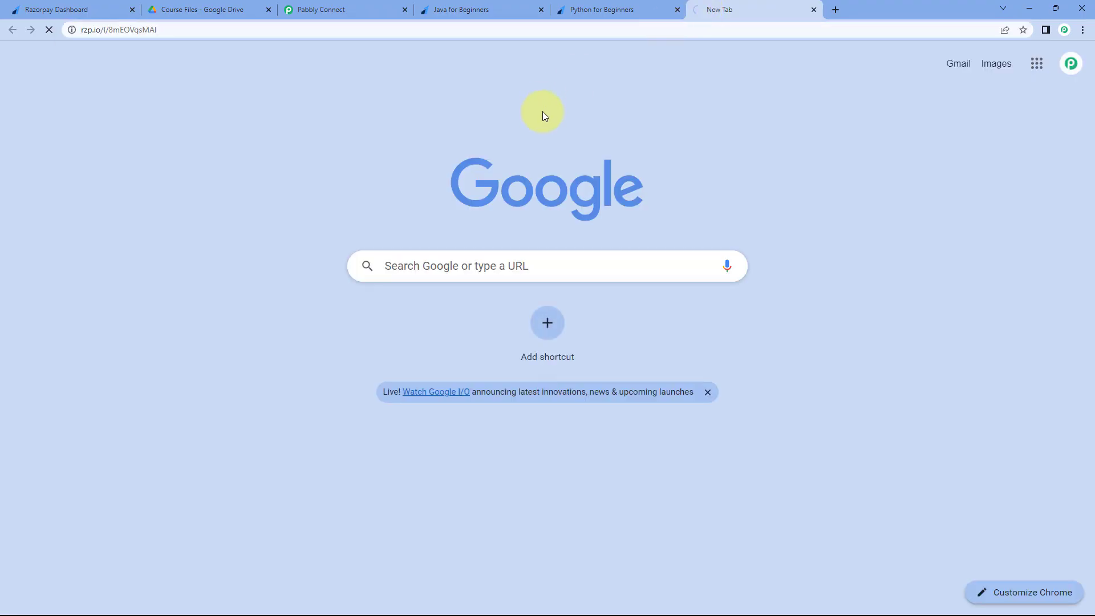
key(ctrl+v)
key(Return)
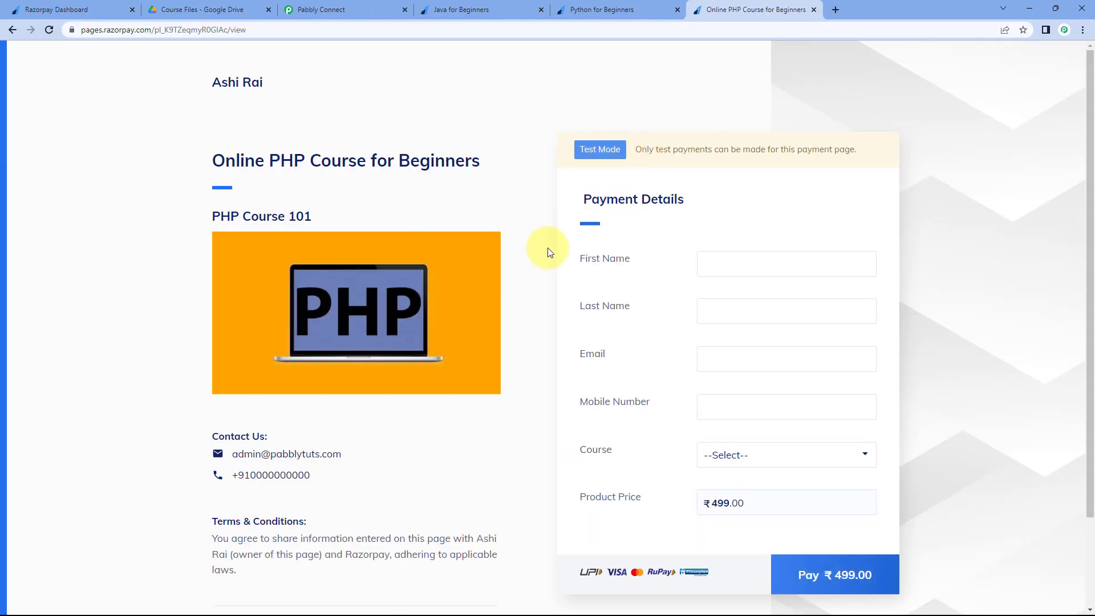
scroll(548, 250, down, 1)
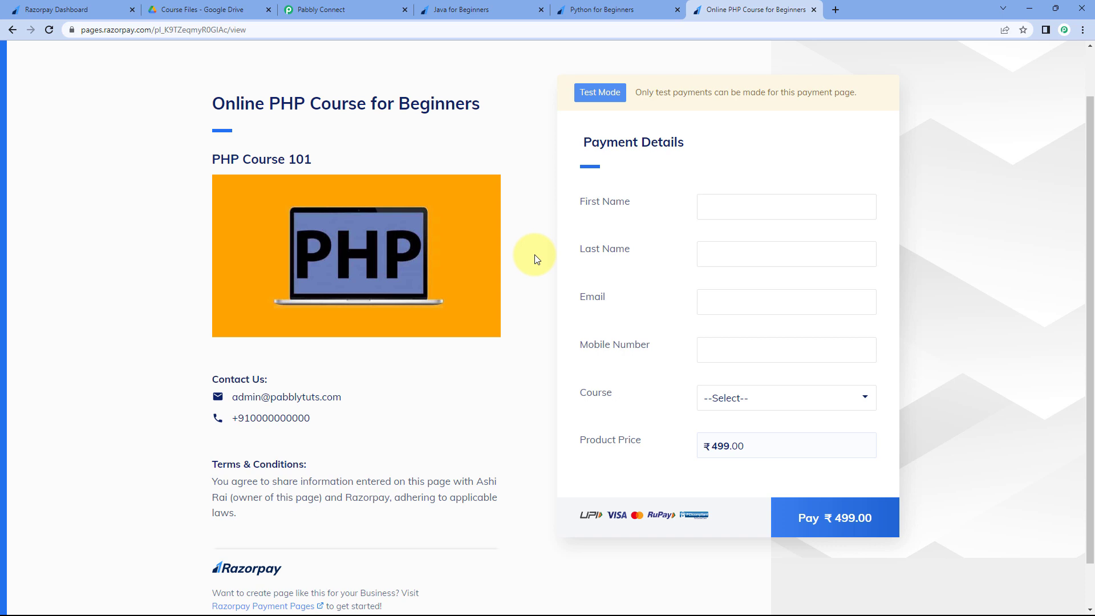
- Review the three course payment page tabs, then show the Course Files folder in Google Drive
click(344, 9)
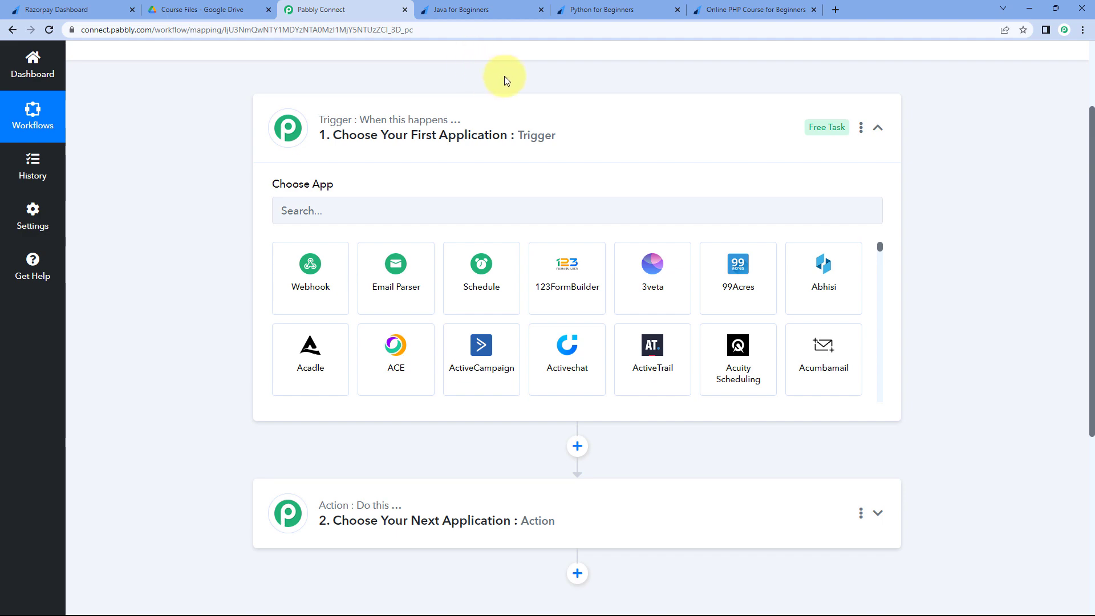
click(482, 8)
click(628, 9)
click(735, 7)
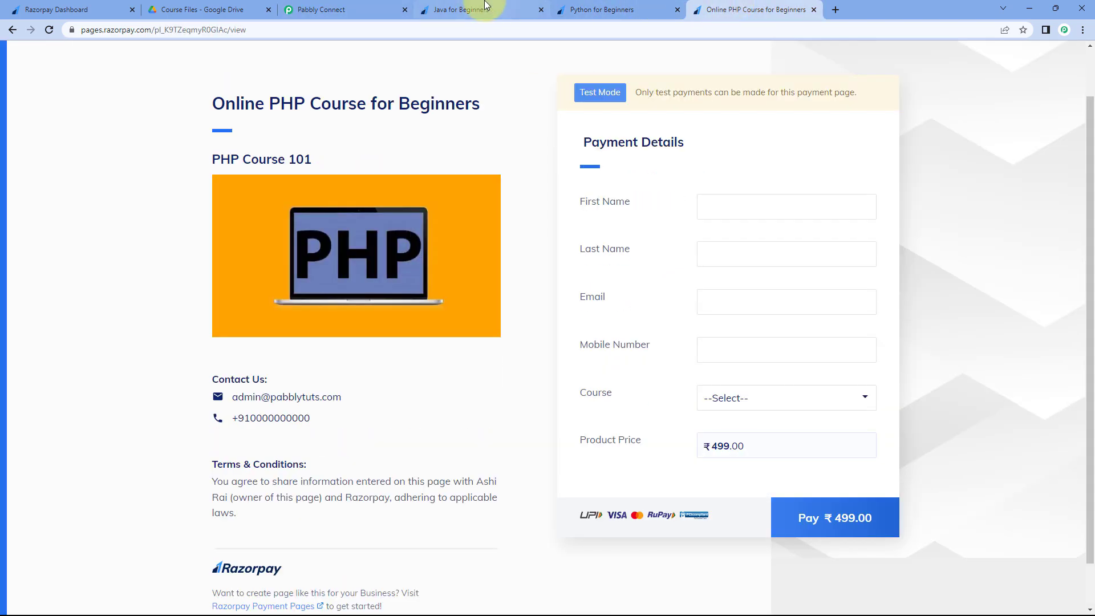
click(440, 12)
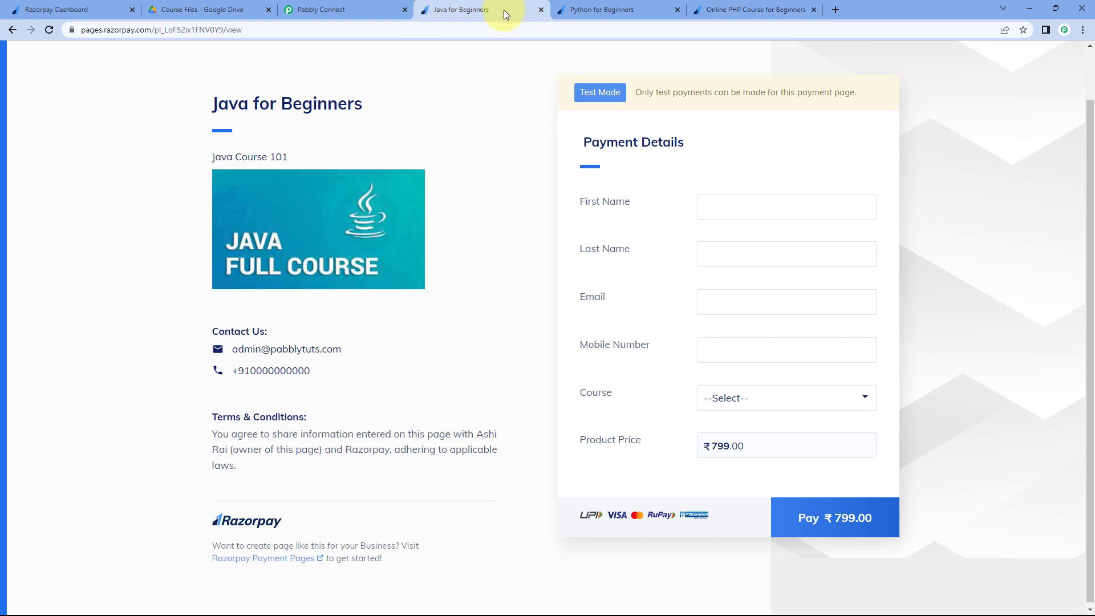
click(226, 13)
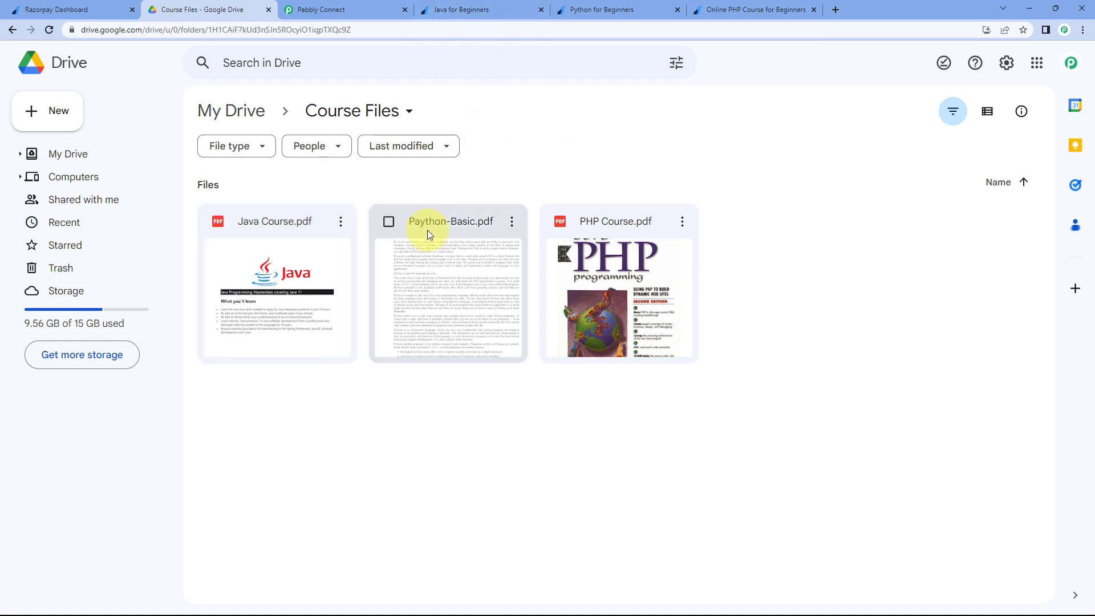
- Rename the misspelled Paython-Basic.pdf to Python-Basic.pdf in the Course Files folder
click(511, 222)
click(552, 422)
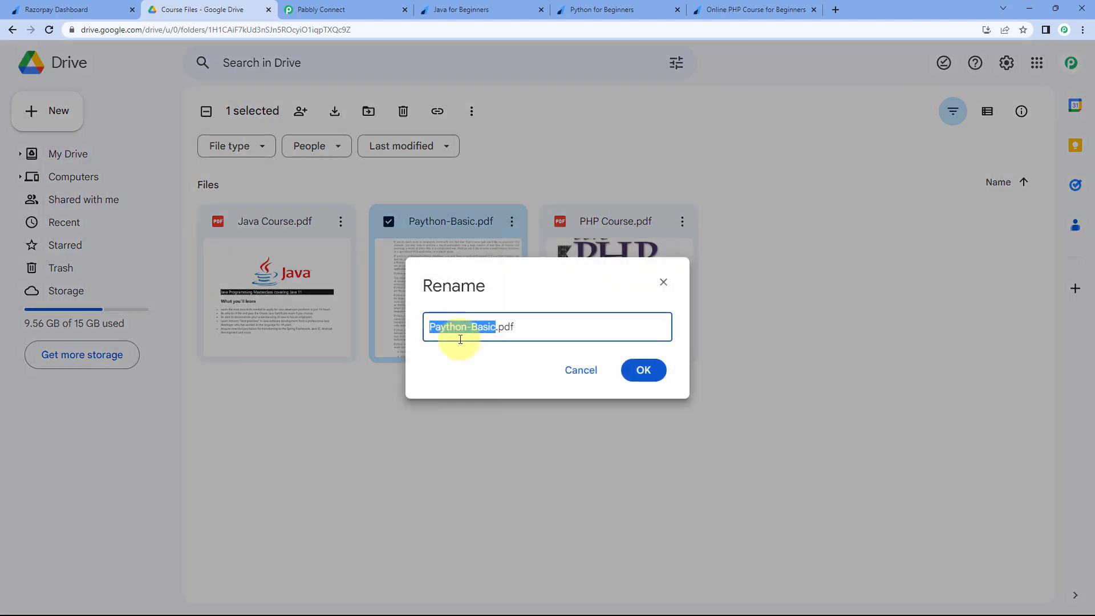
text(P)
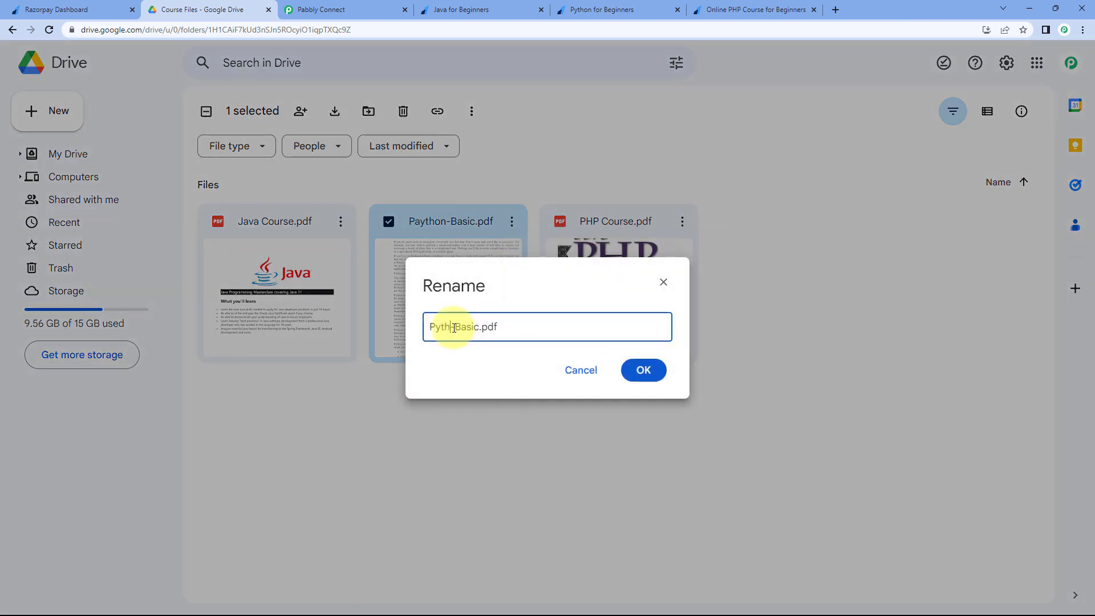
click(653, 370)
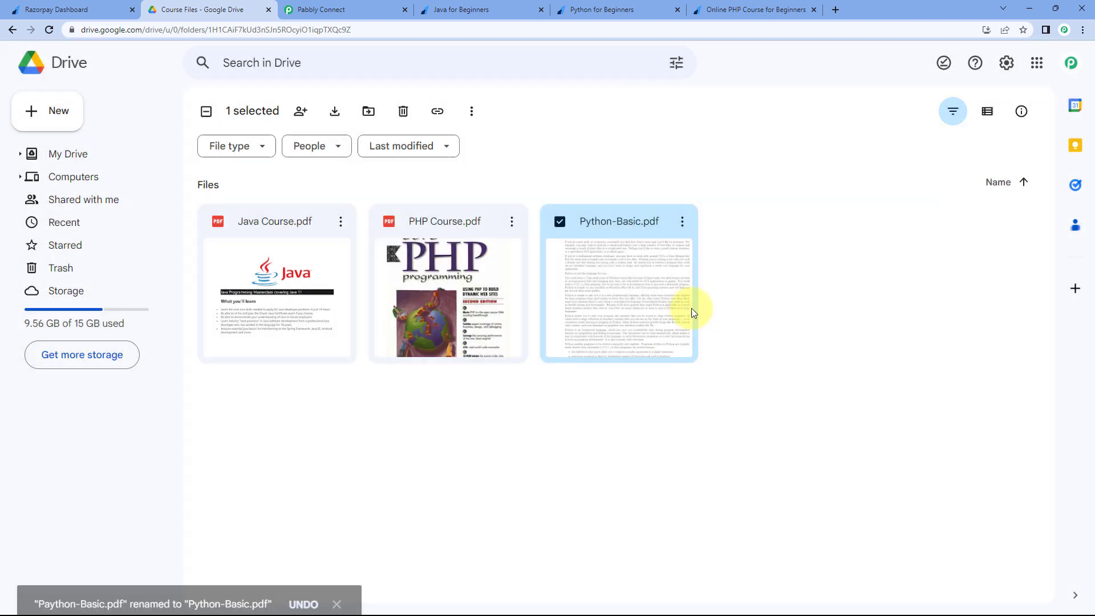
click(587, 164)
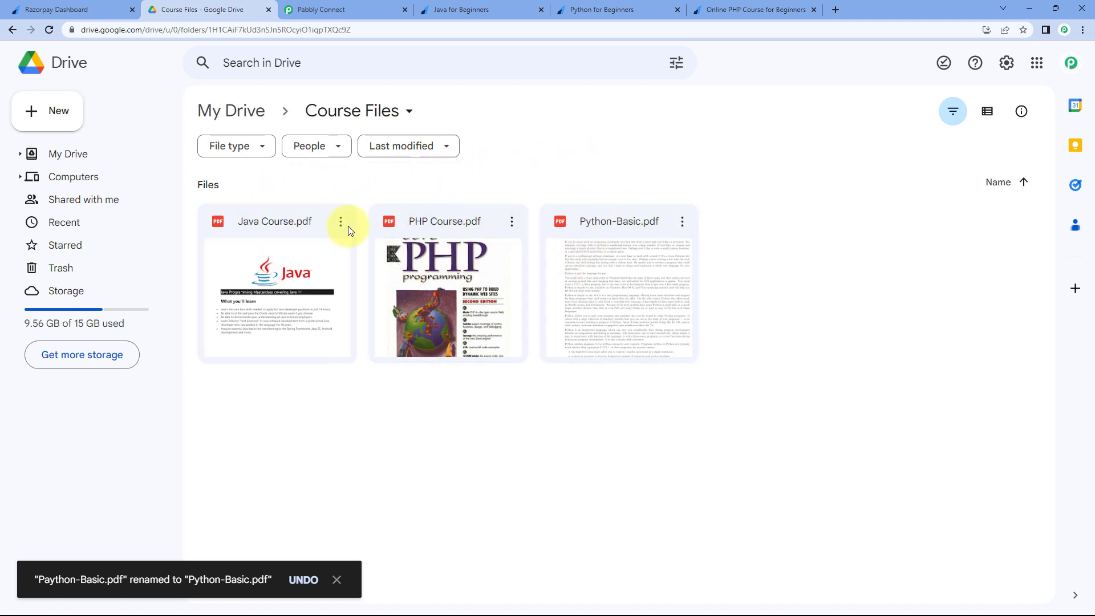
- Flip between the course payment page tabs and the Pabbly Connect workflow editor
click(479, 9)
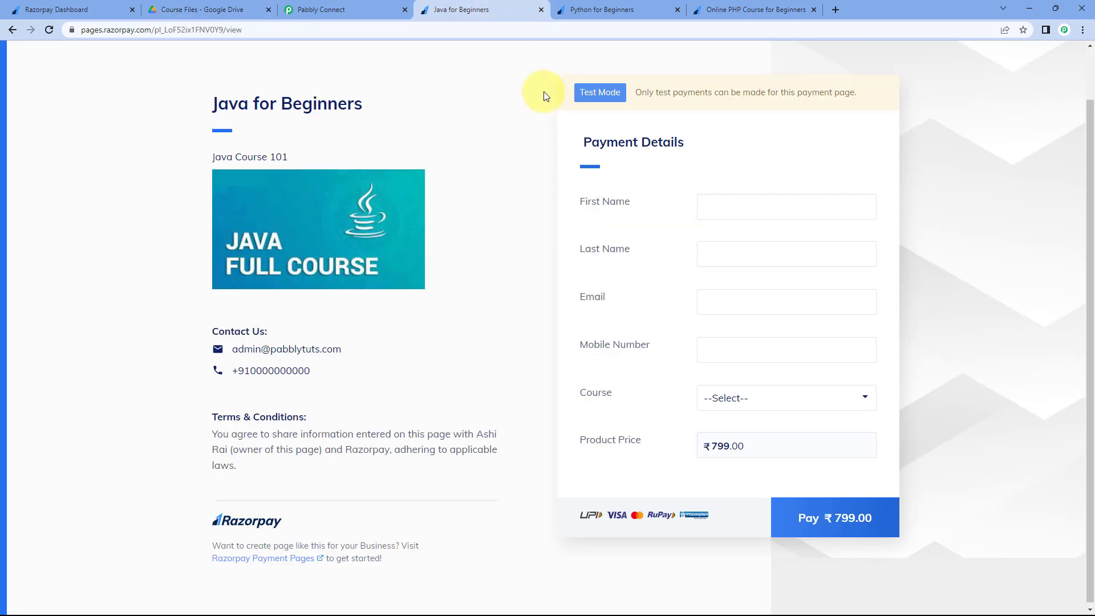
click(358, 9)
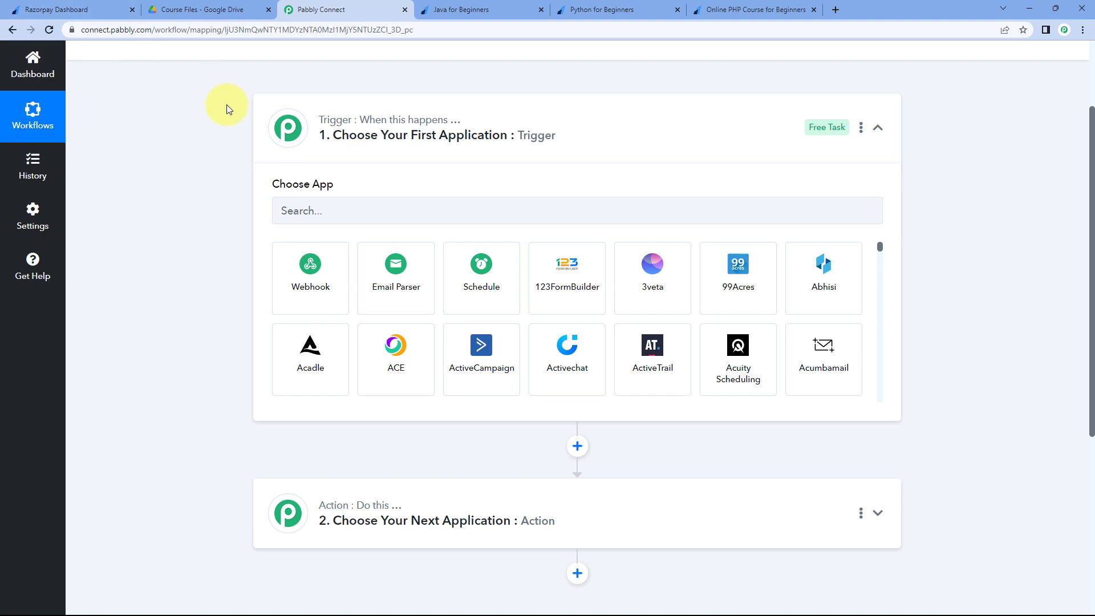
scroll(226, 109, down, 4)
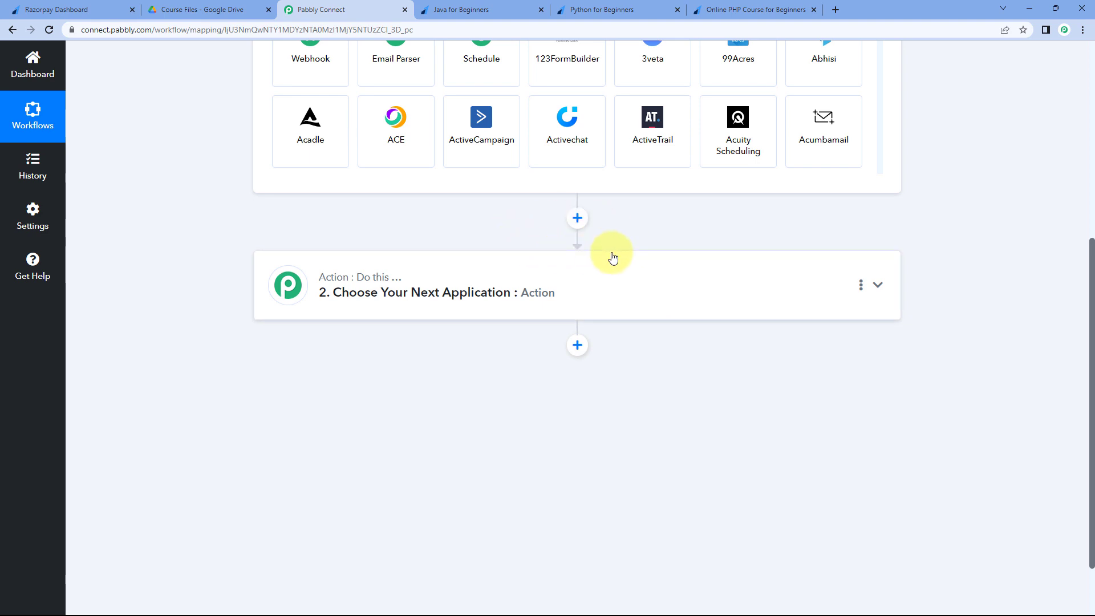
key(ctrl+Tab)
key(ctrl+Tab)
key(ctrl+Tab)
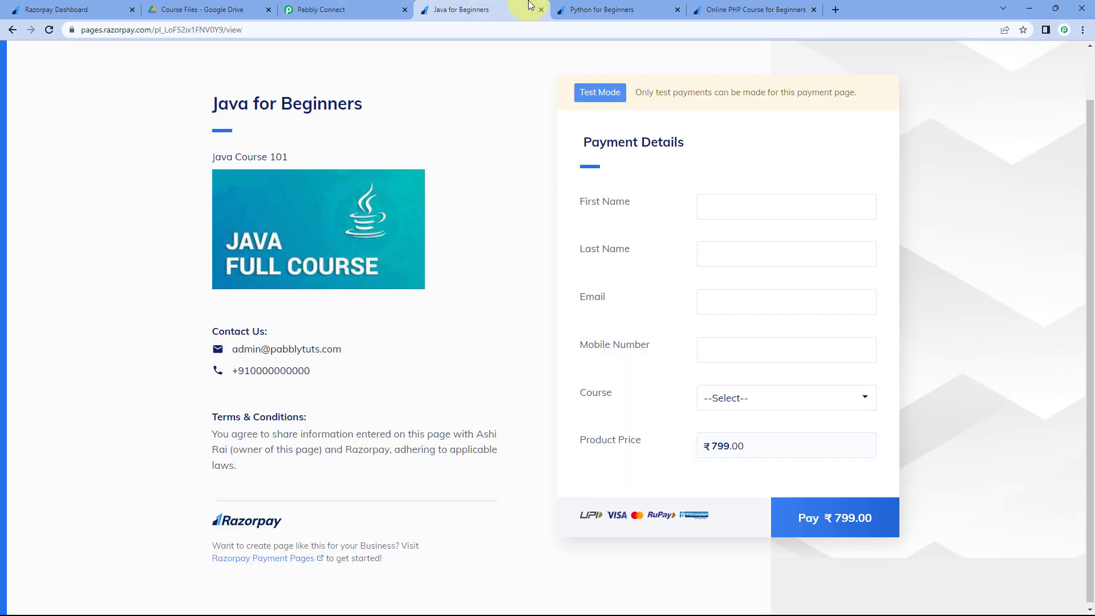
click(465, 8)
click(374, 8)
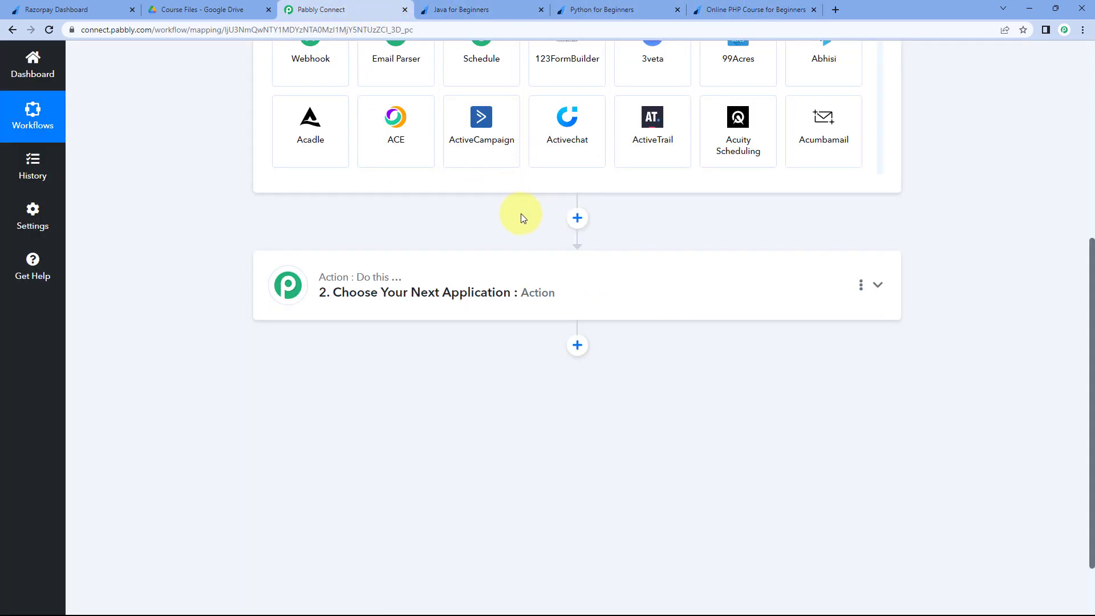
- Check the course prices: Java ₹799.00, Python ₹999.00 and PHP ₹499.00
click(511, 9)
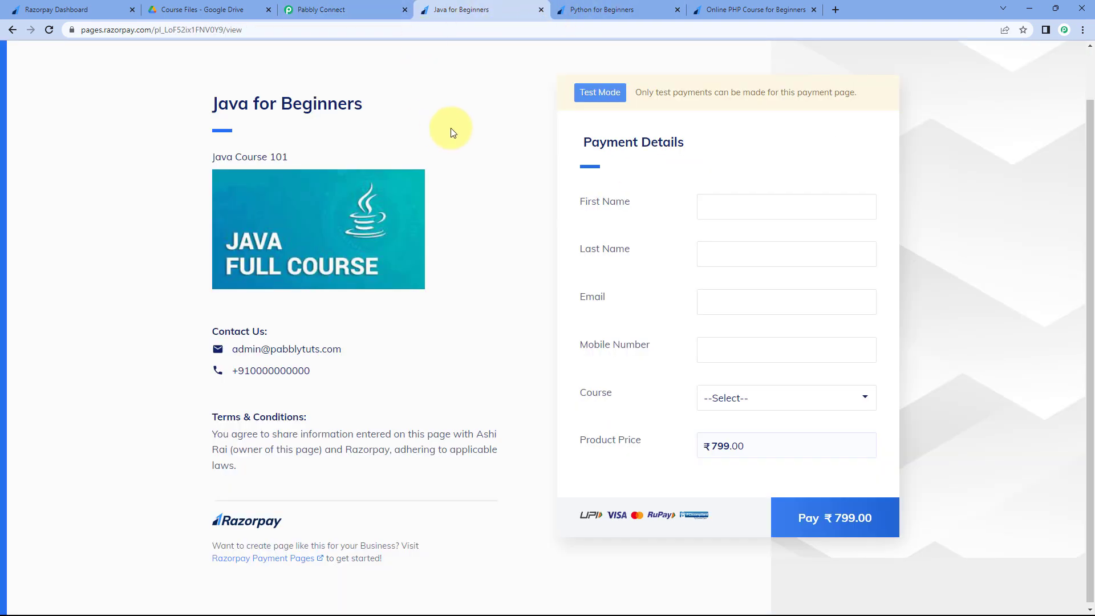
drag(752, 452, 713, 447)
click(523, 215)
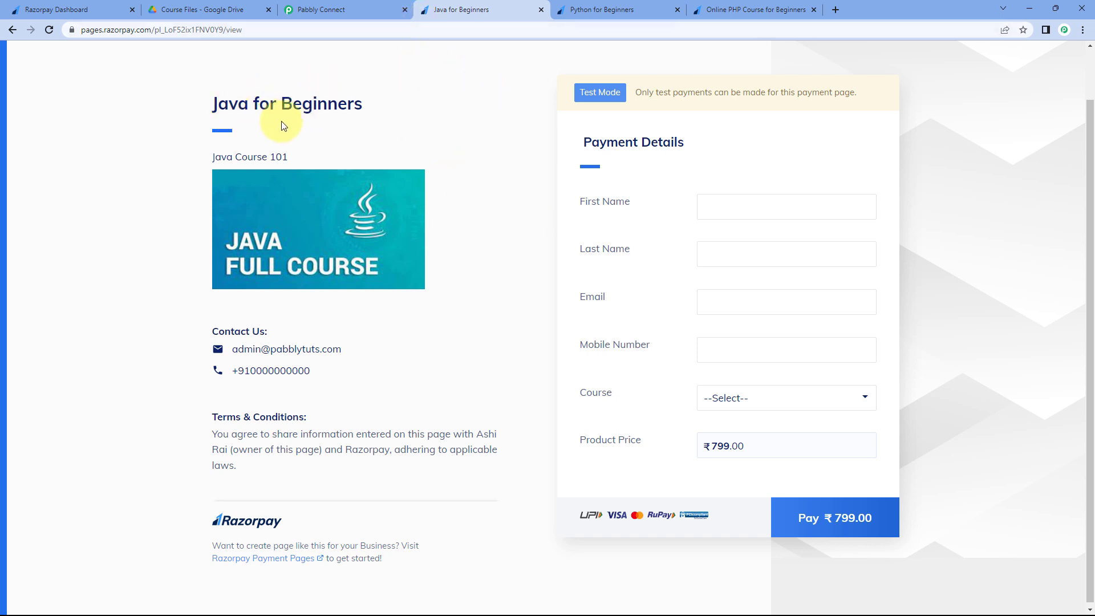
click(634, 3)
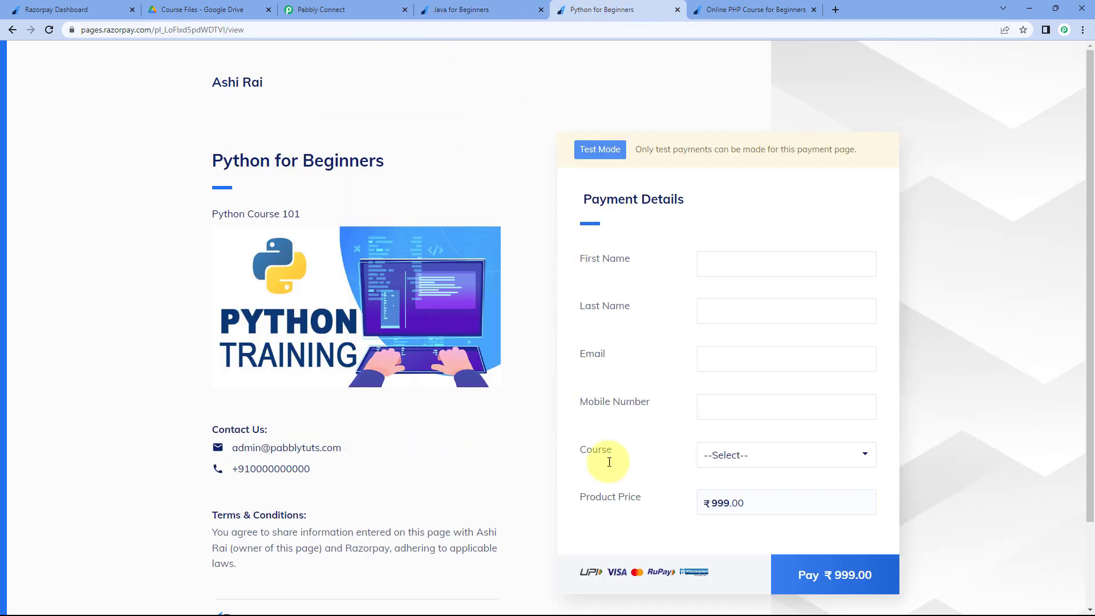
drag(748, 495, 709, 504)
click(494, 164)
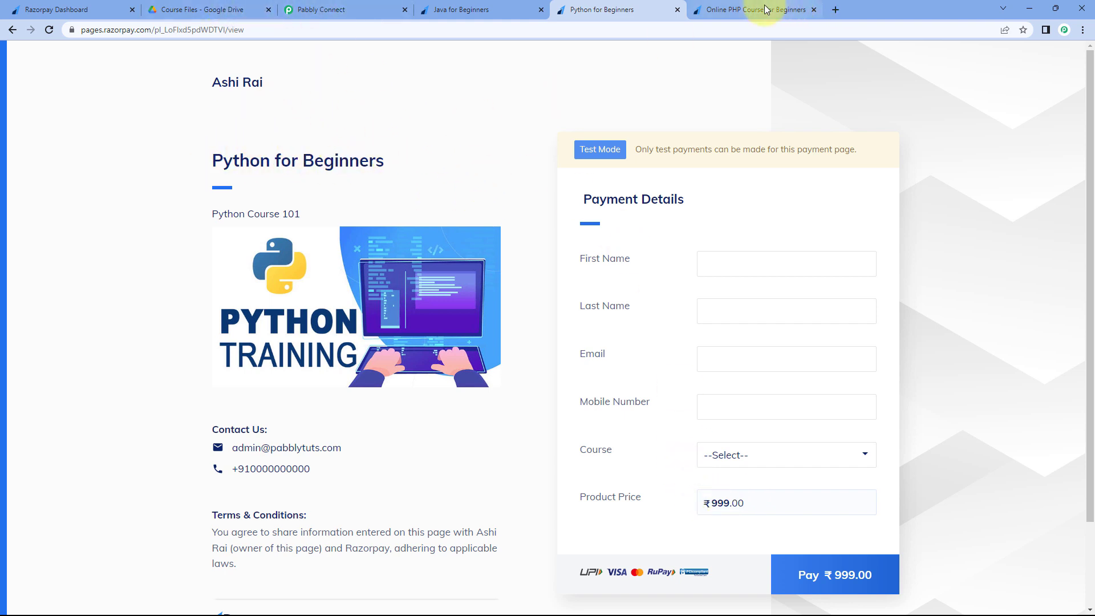
click(747, 9)
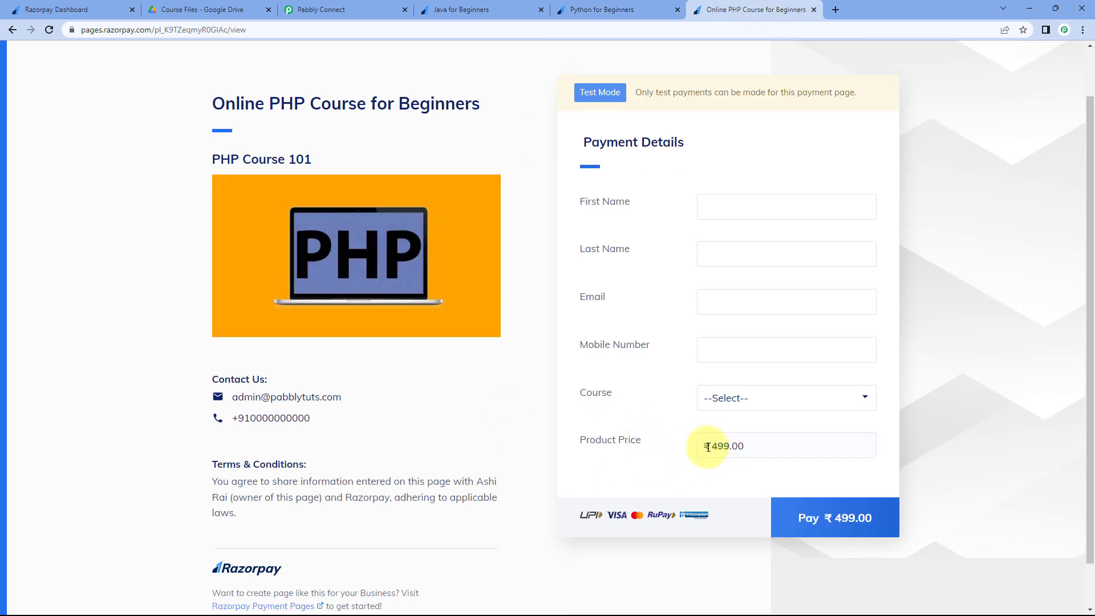
drag(711, 446, 760, 455)
click(546, 269)
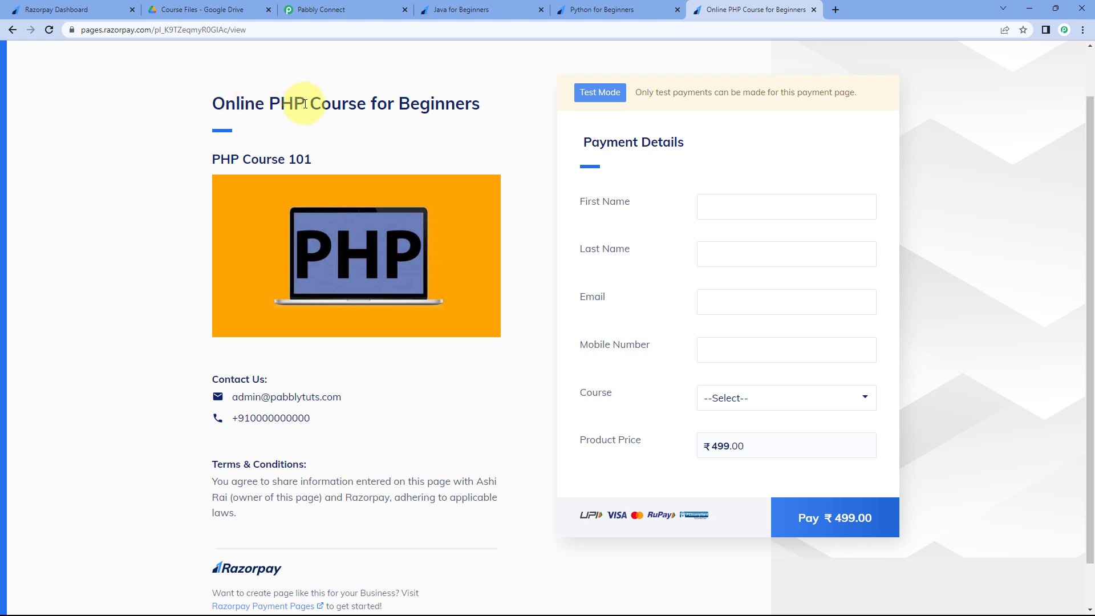
- Glance at the course PDFs in Google Drive and return to the Pabbly Connect editor
click(349, 9)
click(220, 9)
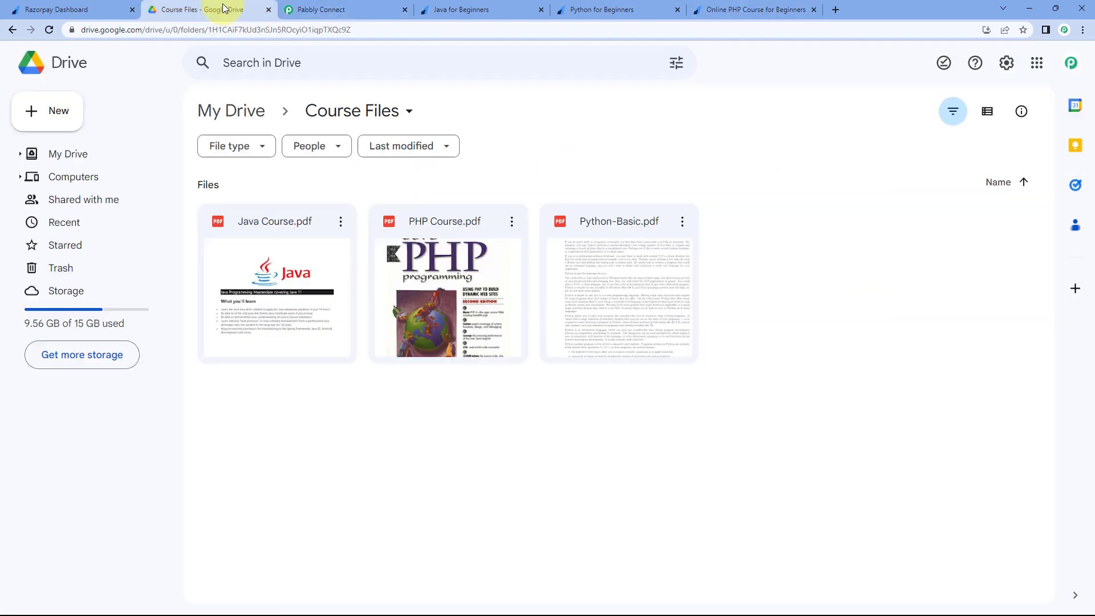
click(342, 9)
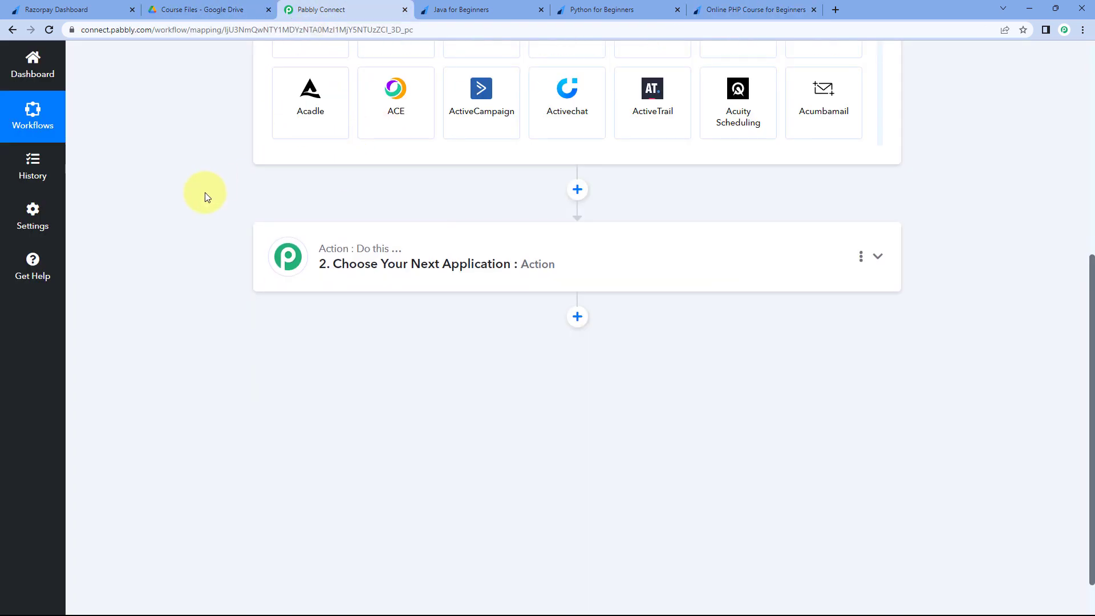
- Set the trigger app to Razorpay with the Payment Captured event
scroll(213, 206, up, 3)
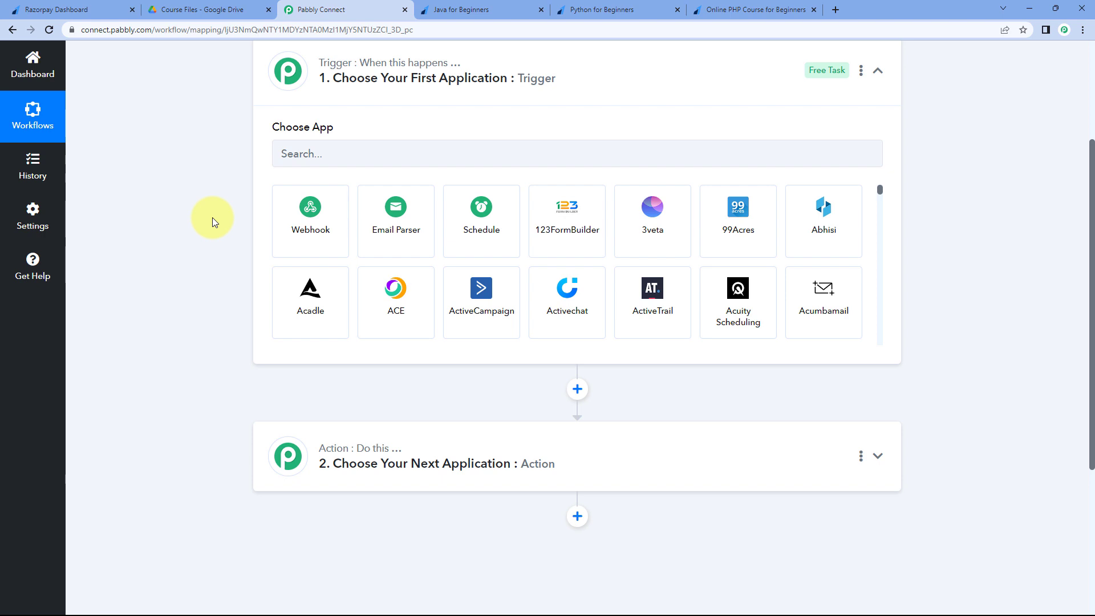
click(330, 156)
text(R)
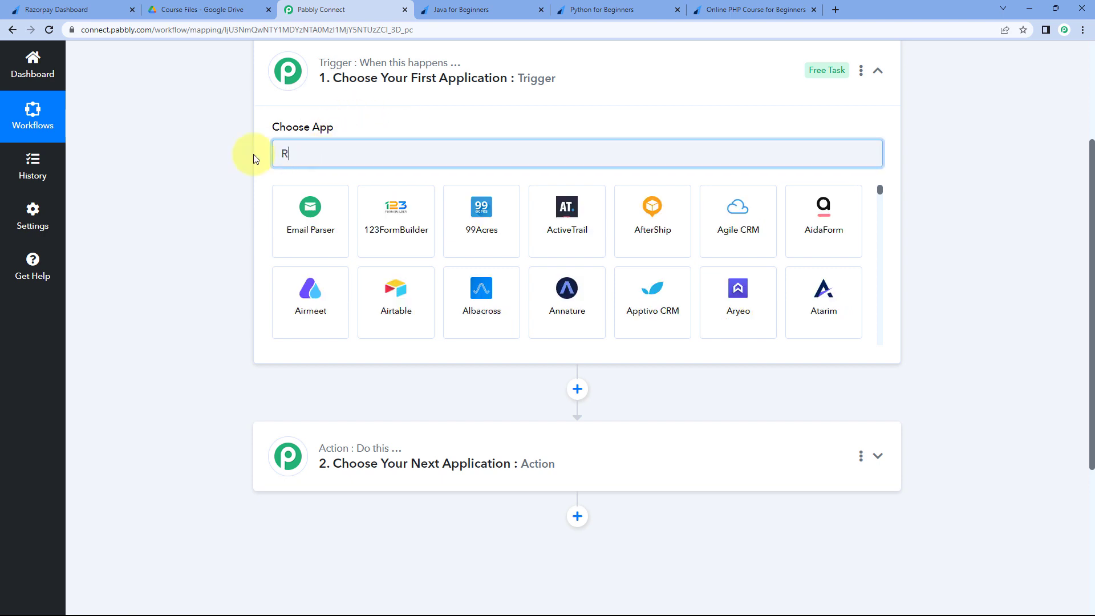
text(azorpay)
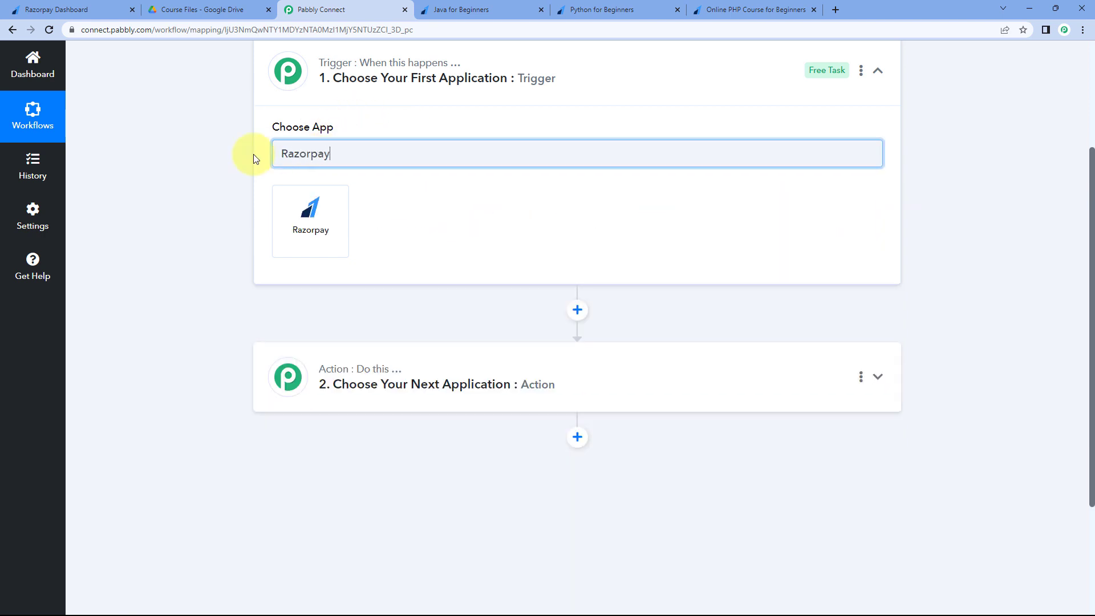
click(296, 230)
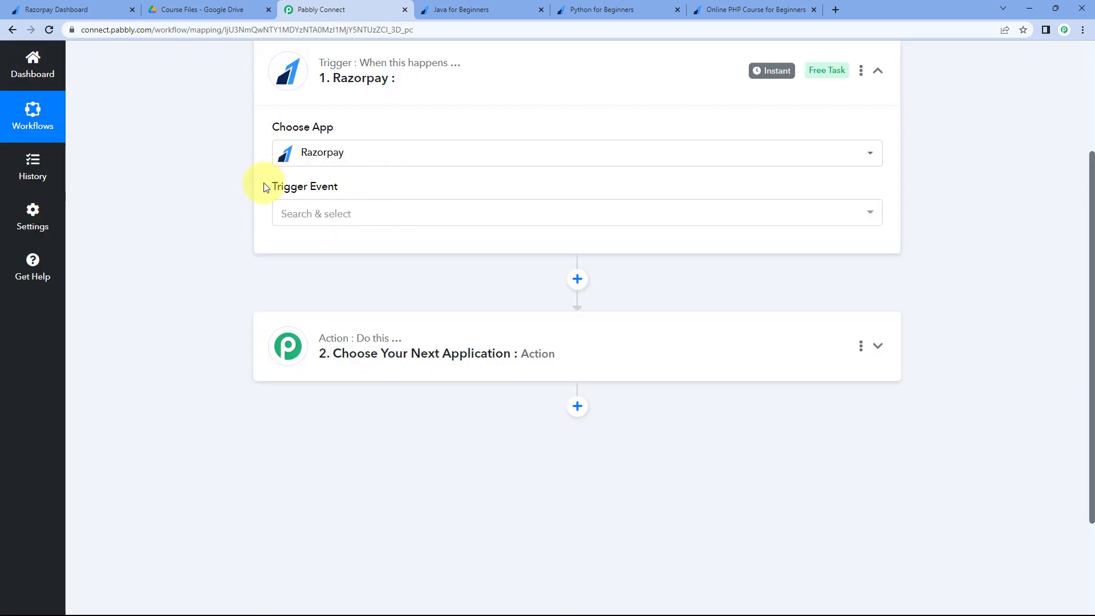
click(379, 219)
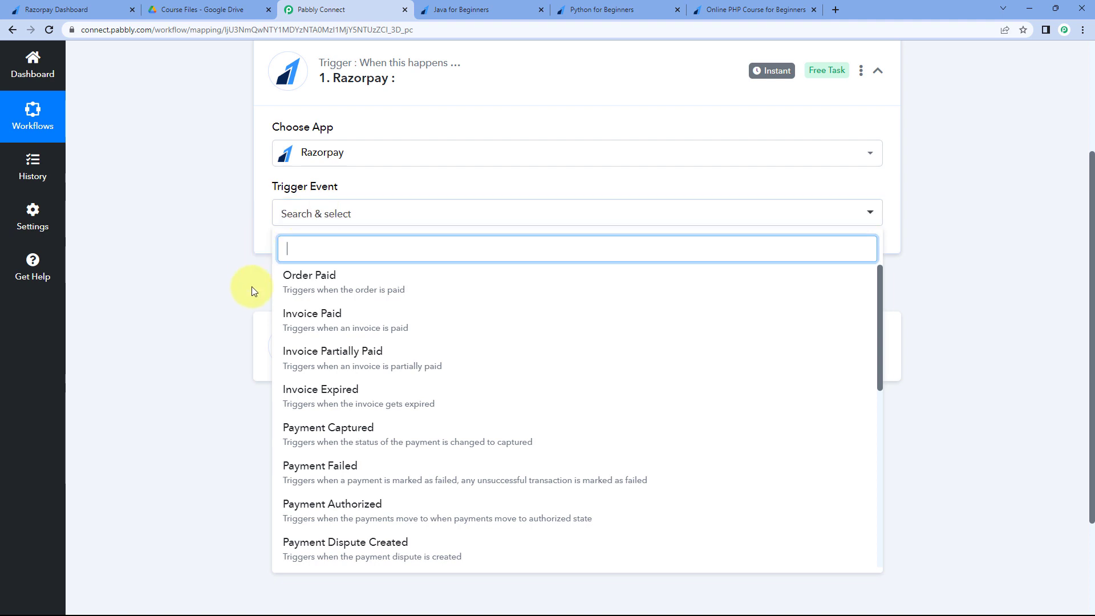
click(337, 431)
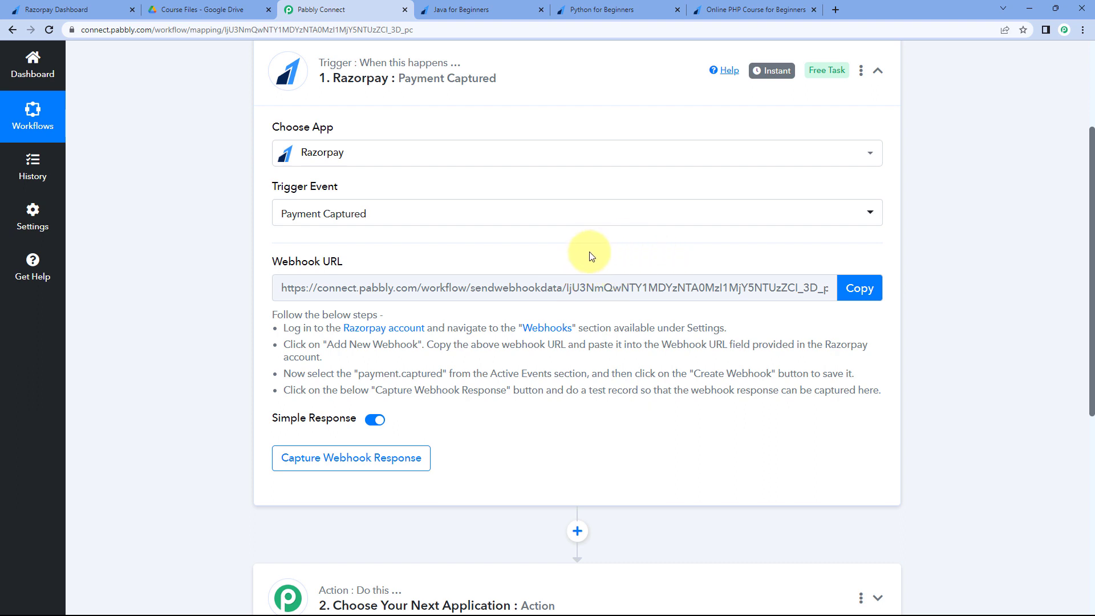
- Copy the Razorpay trigger's webhook URL so Pabbly waits for a webhook response
drag(271, 315, 883, 392)
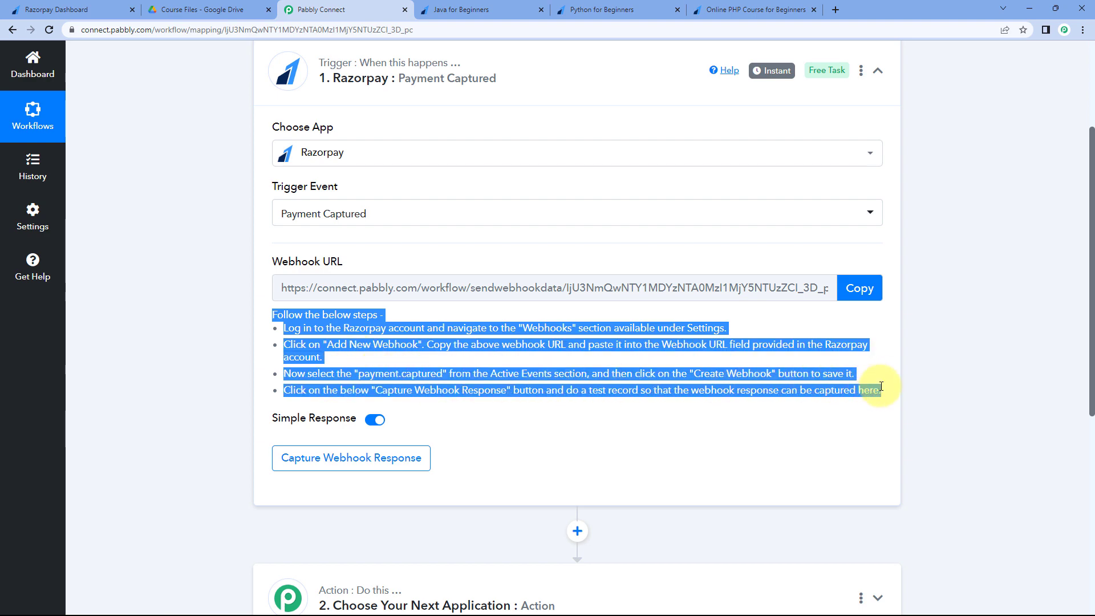
click(789, 329)
click(861, 291)
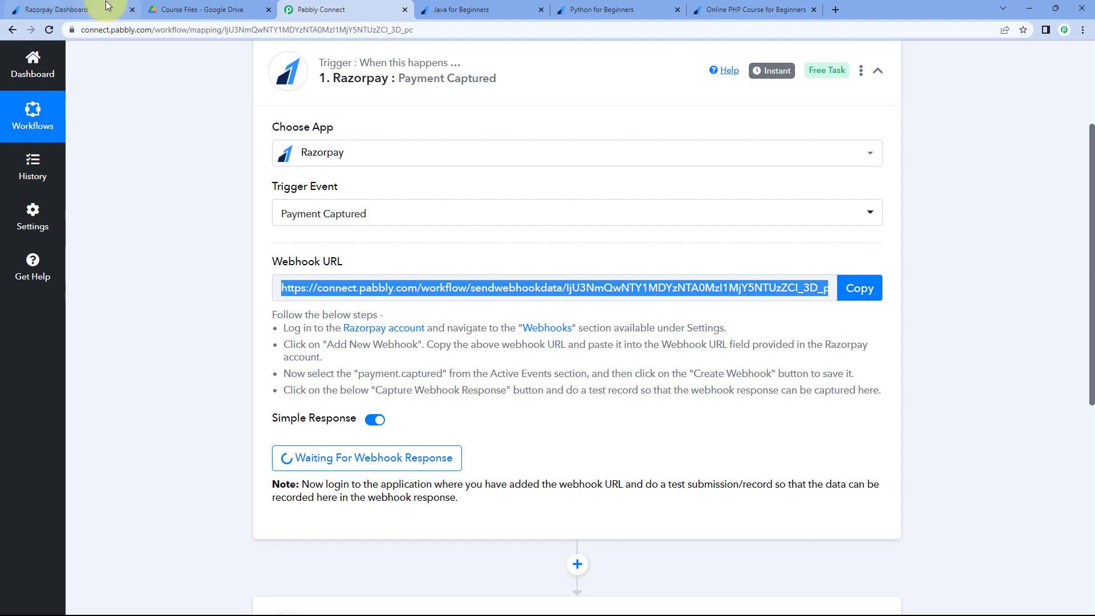
- In Razorpay settings, open Webhooks and start adding a new webhook
click(107, 8)
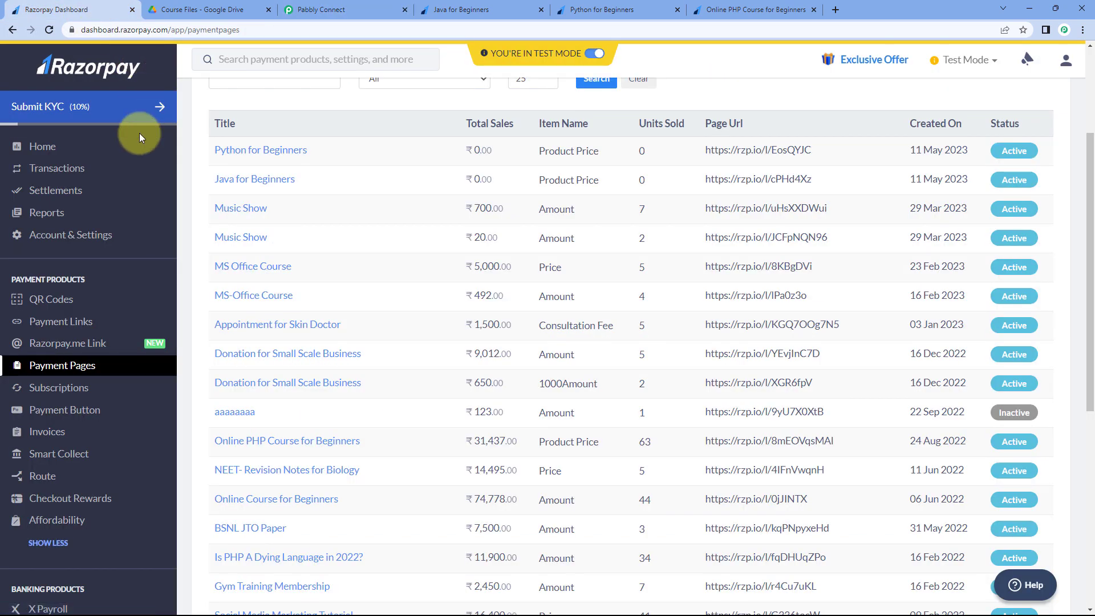
click(70, 237)
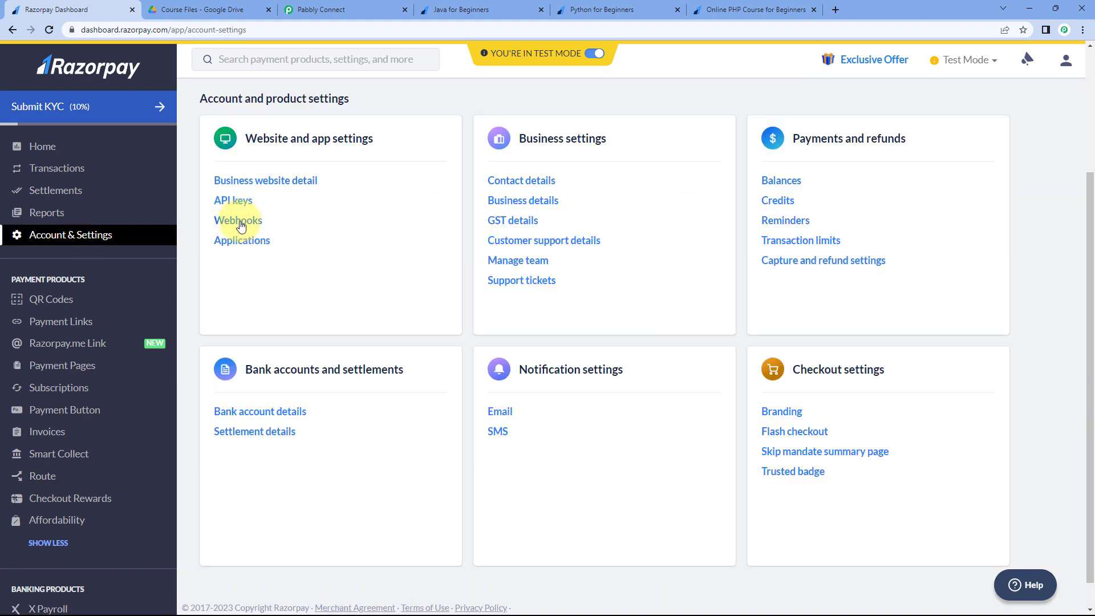
click(239, 222)
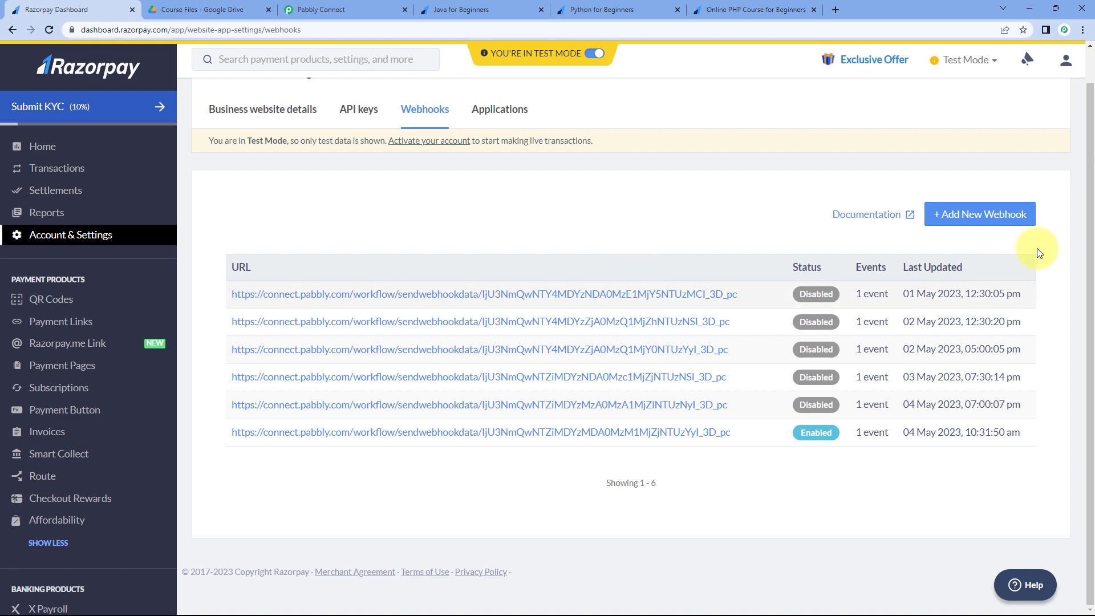
click(968, 223)
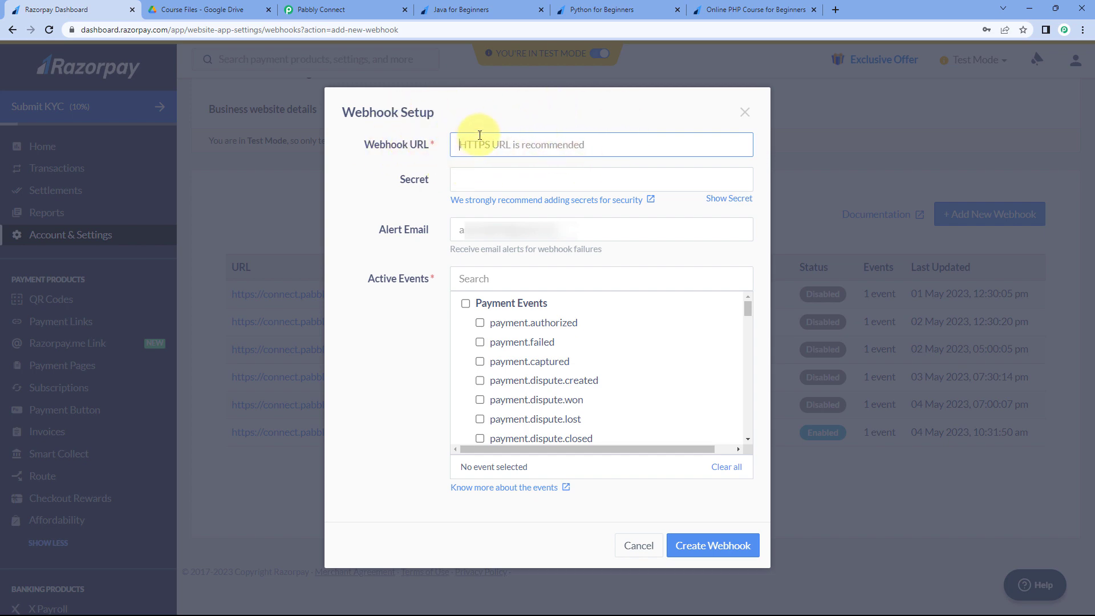
- Paste the Pabbly Connect webhook URL into the Webhook URL field
click(330, 4)
click(848, 289)
click(68, 9)
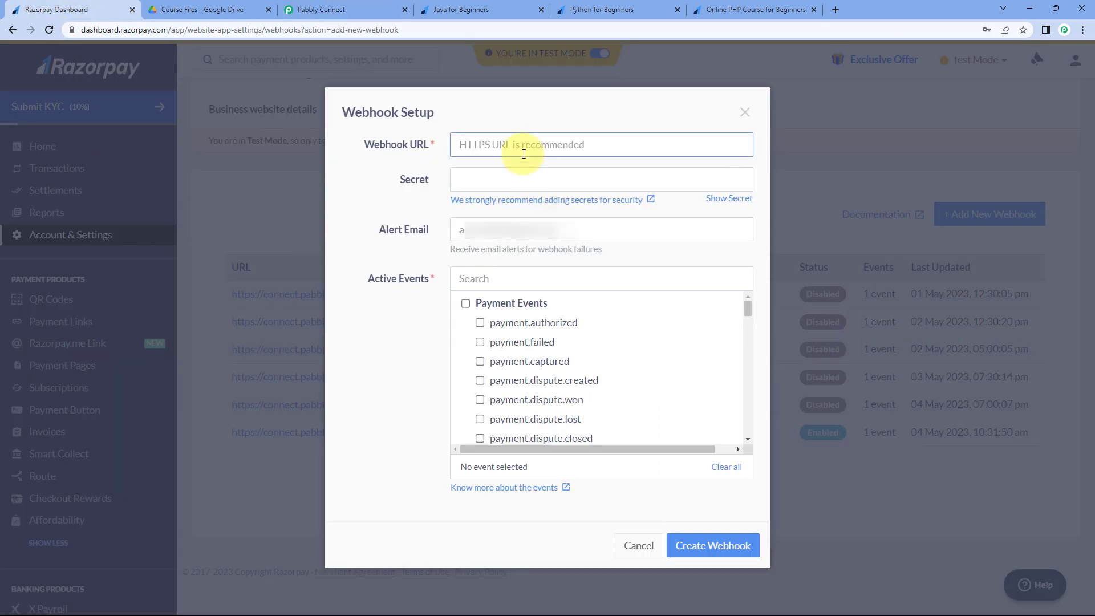
right_click(530, 146)
click(538, 246)
click(423, 165)
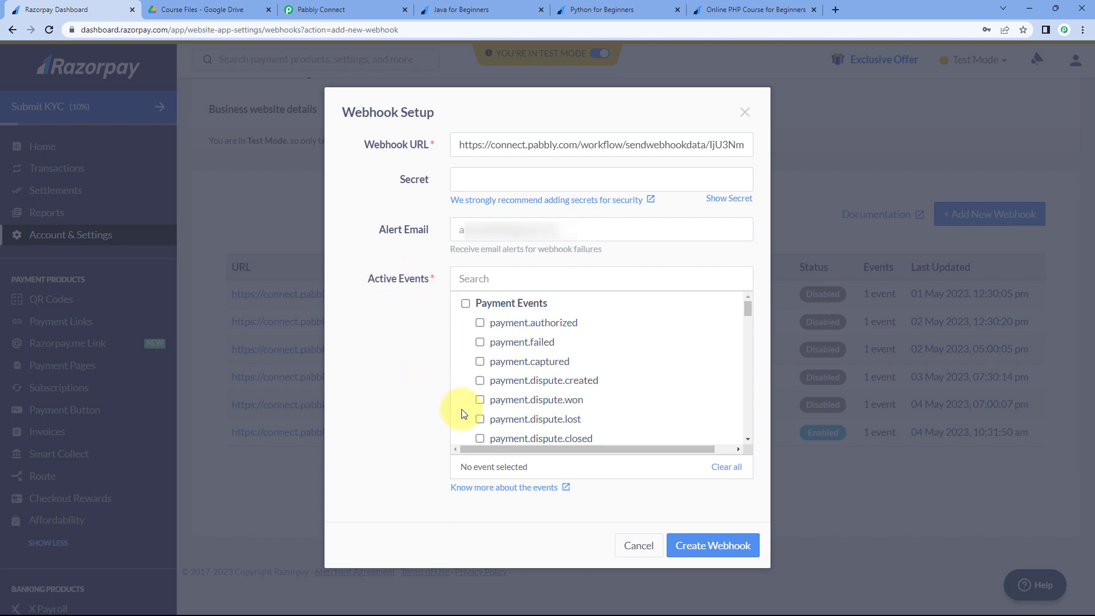
- Make payment.captured the active event and create the webhook
click(480, 362)
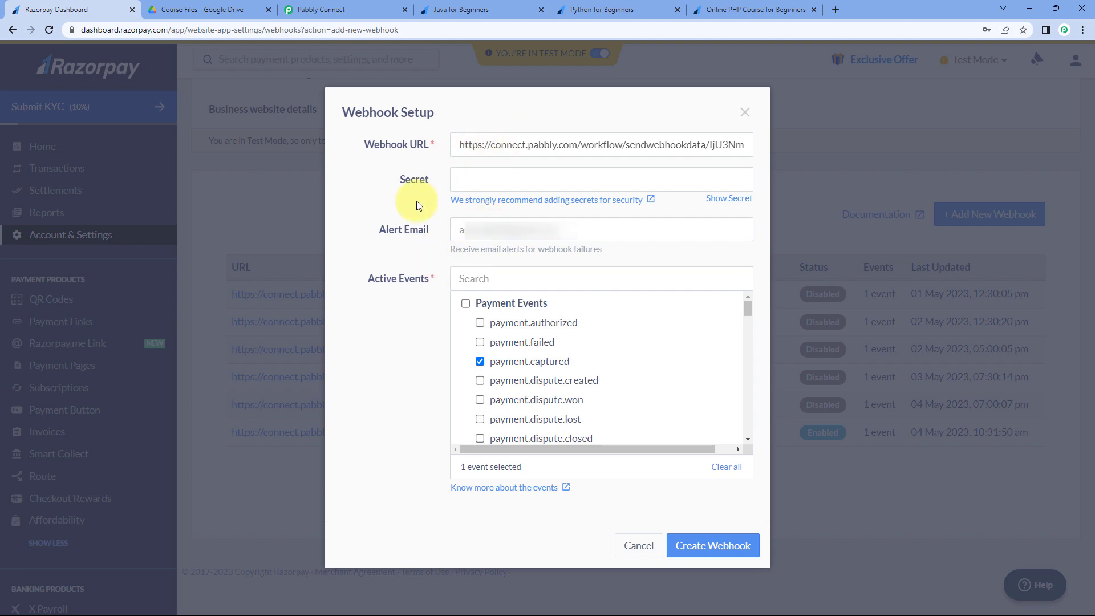
click(323, 10)
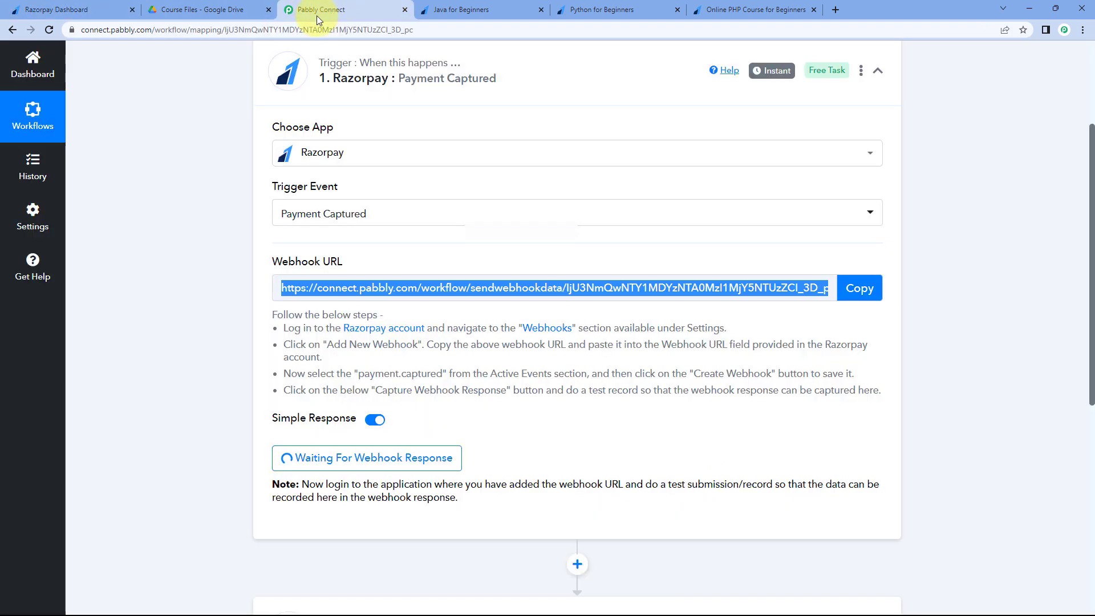
mouse_move(352, 375)
mouse_down()
mouse_move(456, 375)
mouse_move(355, 377)
mouse_up()
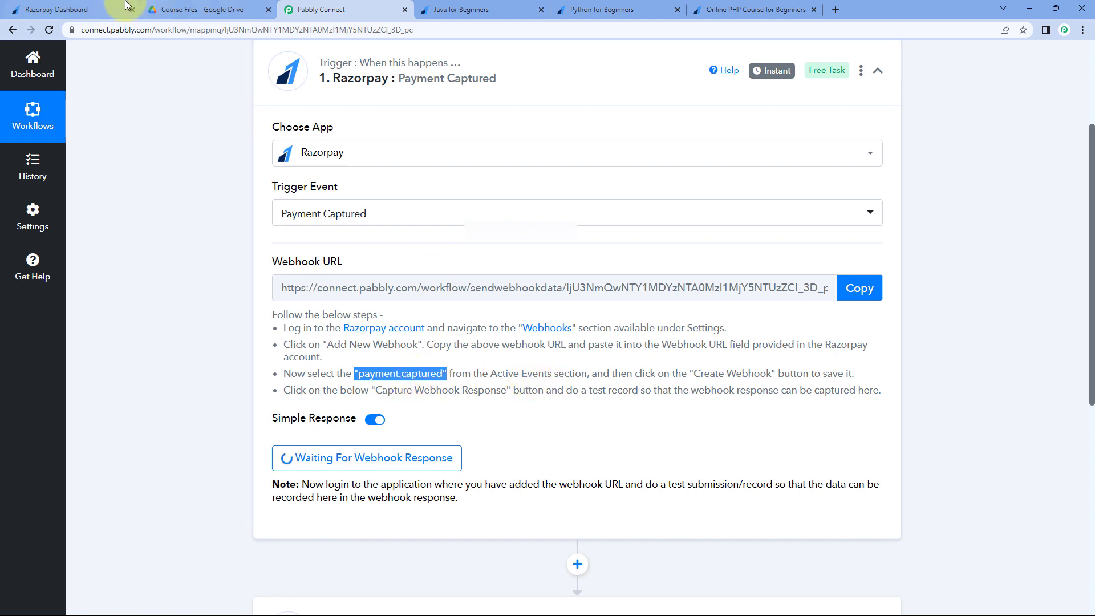
click(85, 9)
click(520, 362)
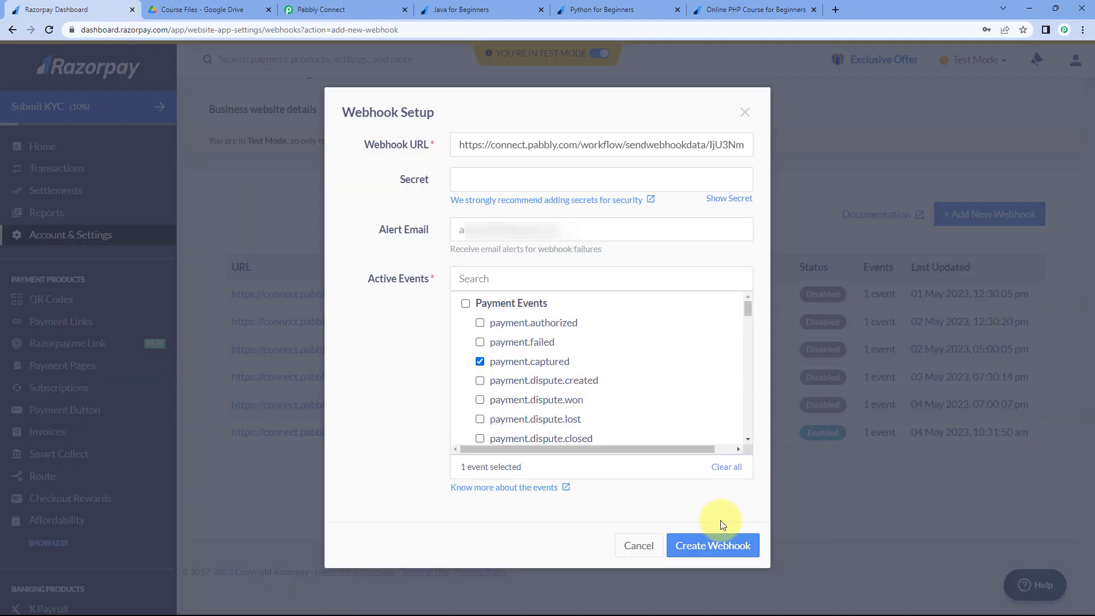
click(720, 548)
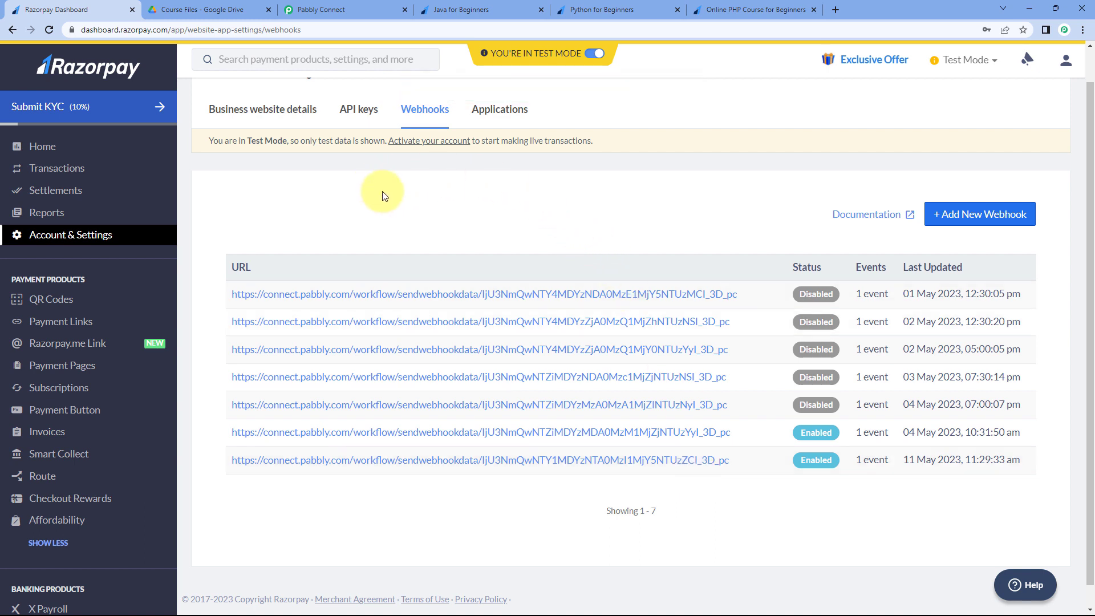
- Confirm the Pabbly trigger awaits a webhook and the Razorpay webhook is listed, then show the Java for Beginners page
click(360, 5)
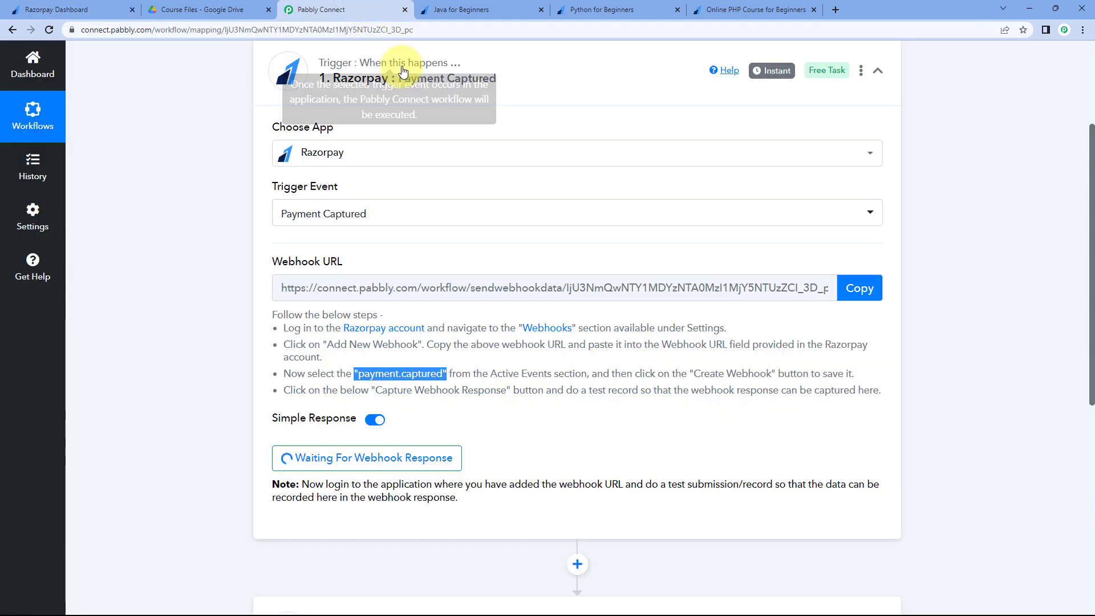
scroll(223, 165, down, 4)
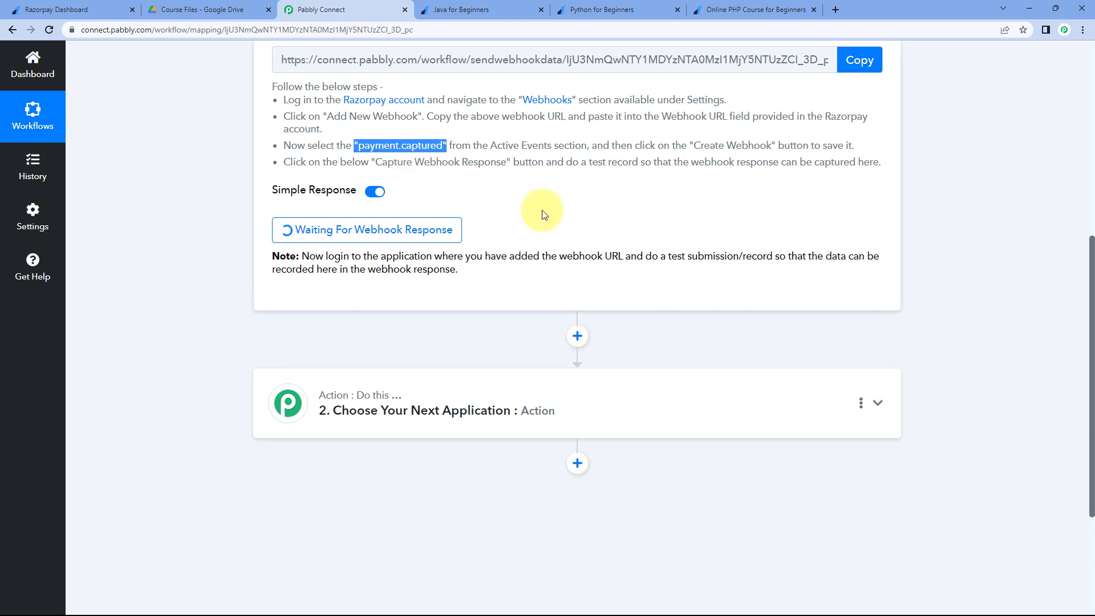
click(543, 215)
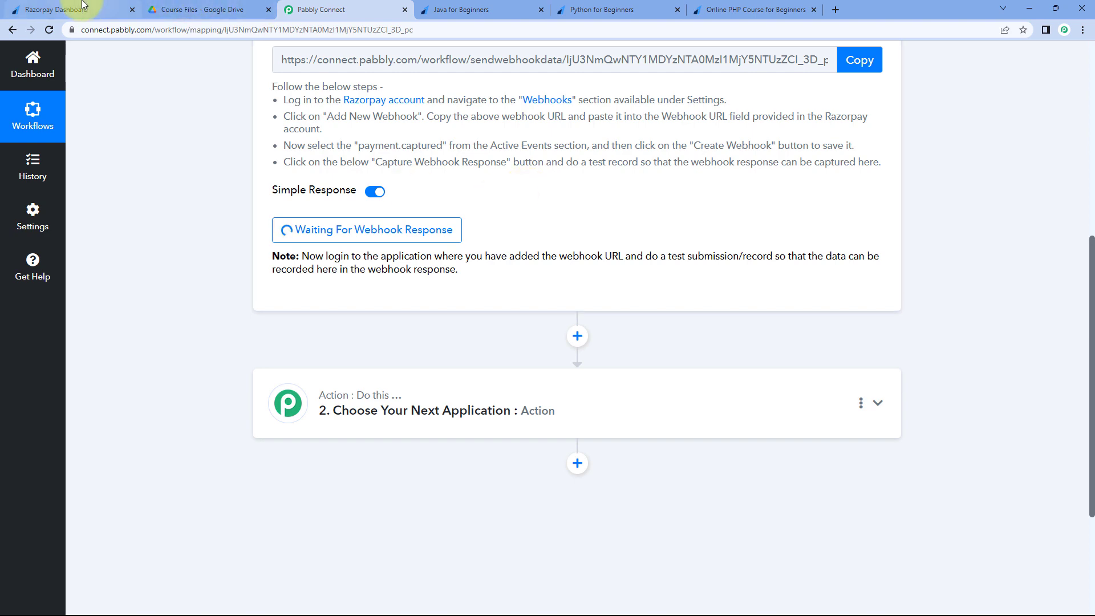
click(63, 10)
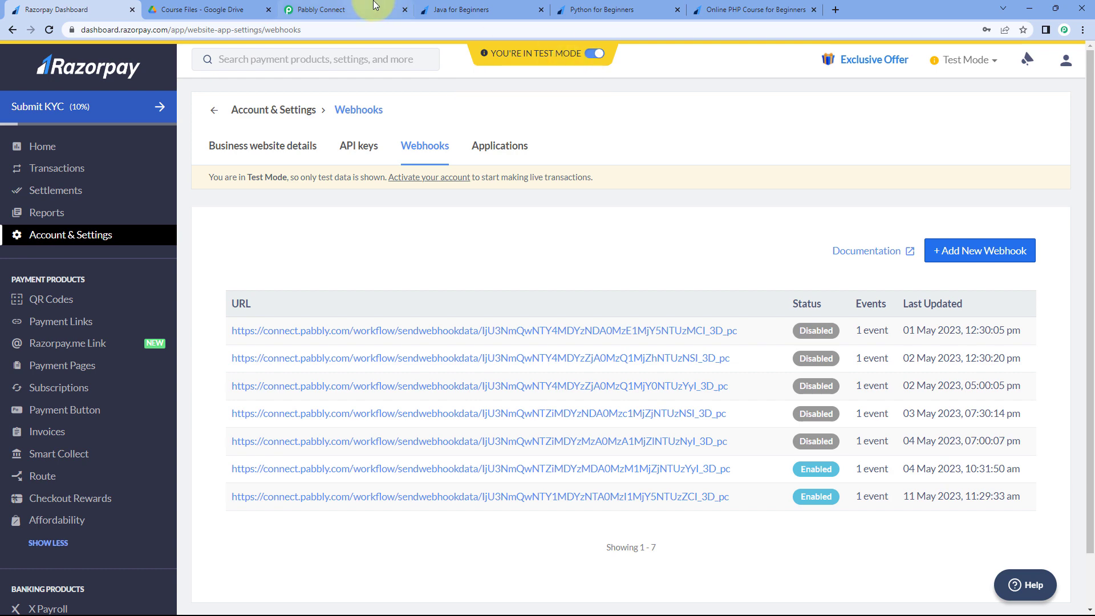
click(342, 10)
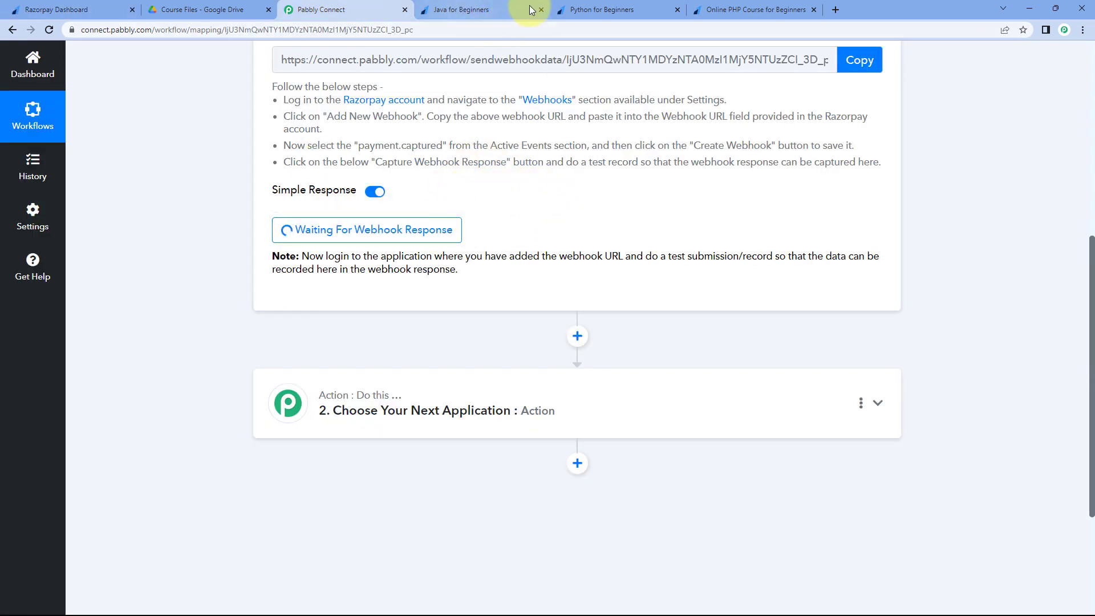
click(510, 8)
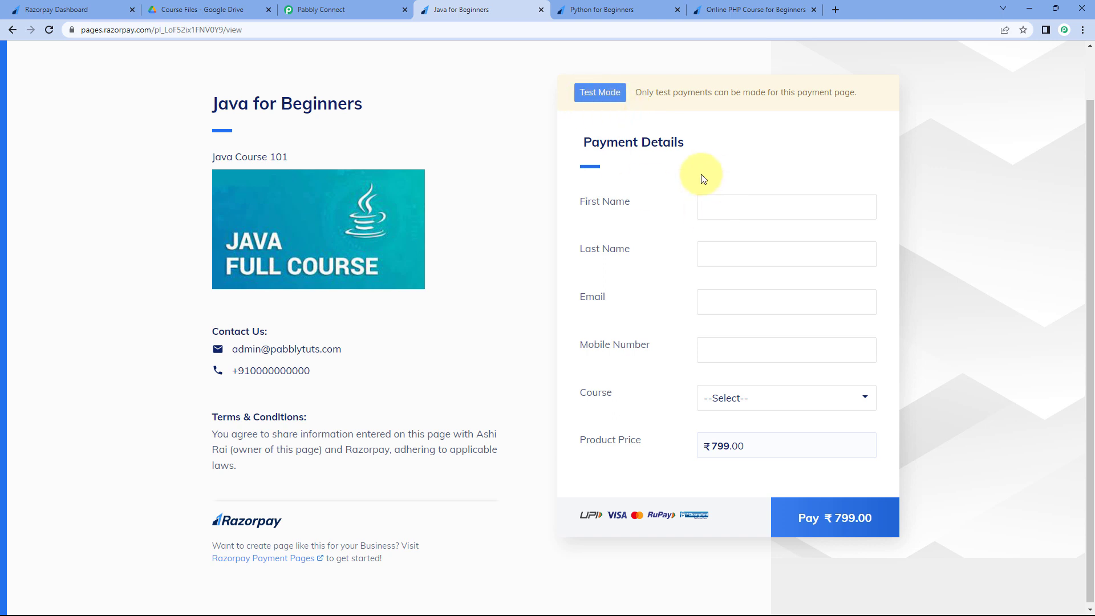
- Fill in the buyer's first name, last name and e-mail address on the Java for Beginners form
click(726, 205)
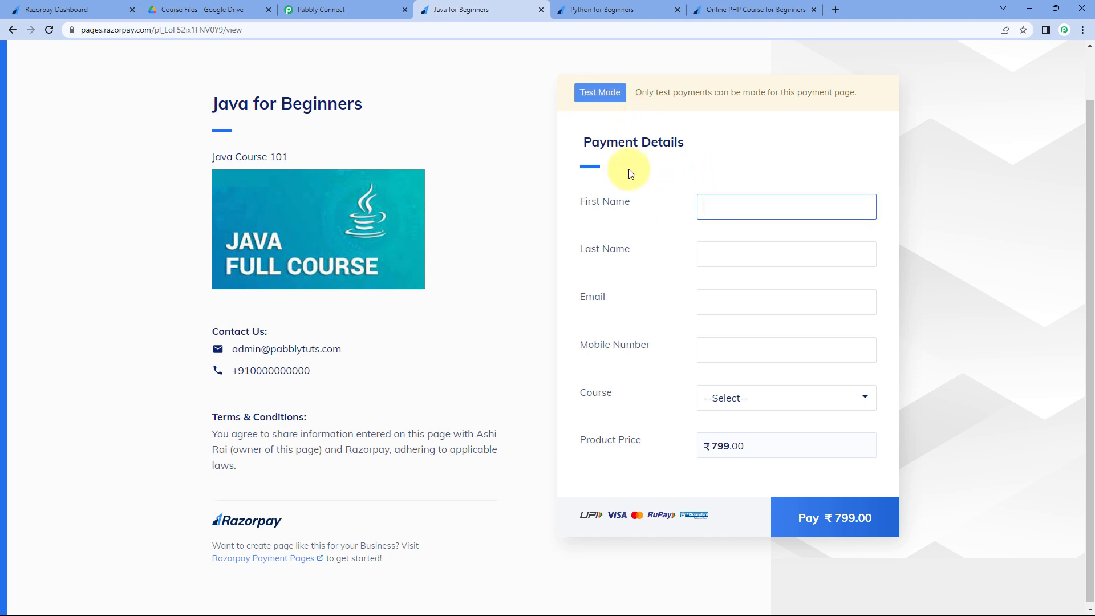
key(Tab)
text(Us)
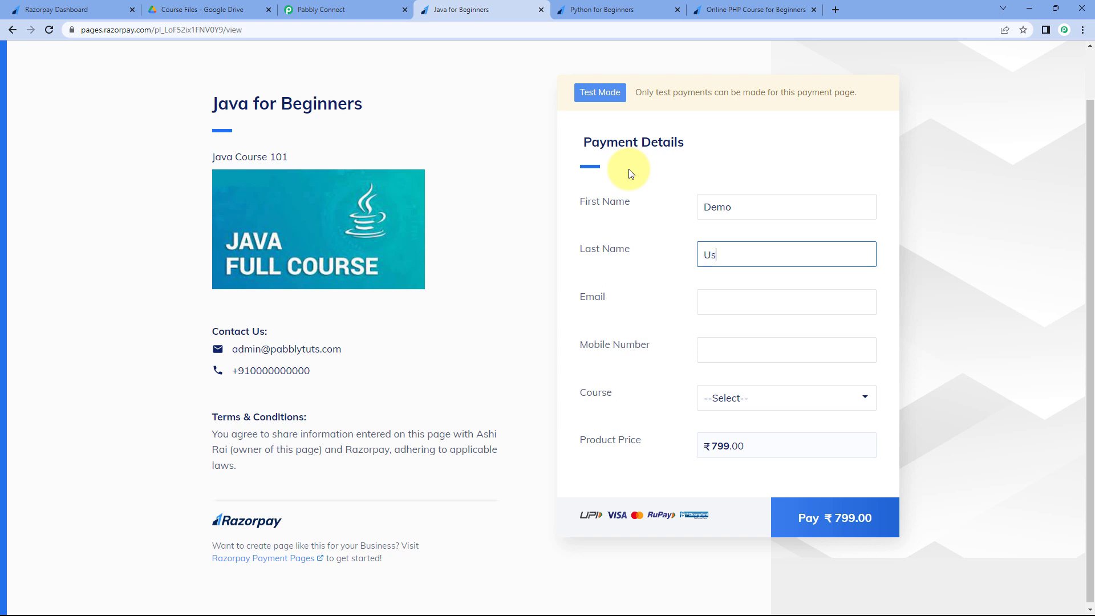
key(Tab)
text(demo@)
key(BackSpace)
key(BackSpace)
key(BackSpace)
key(BackSpace)
key(BackSpace)
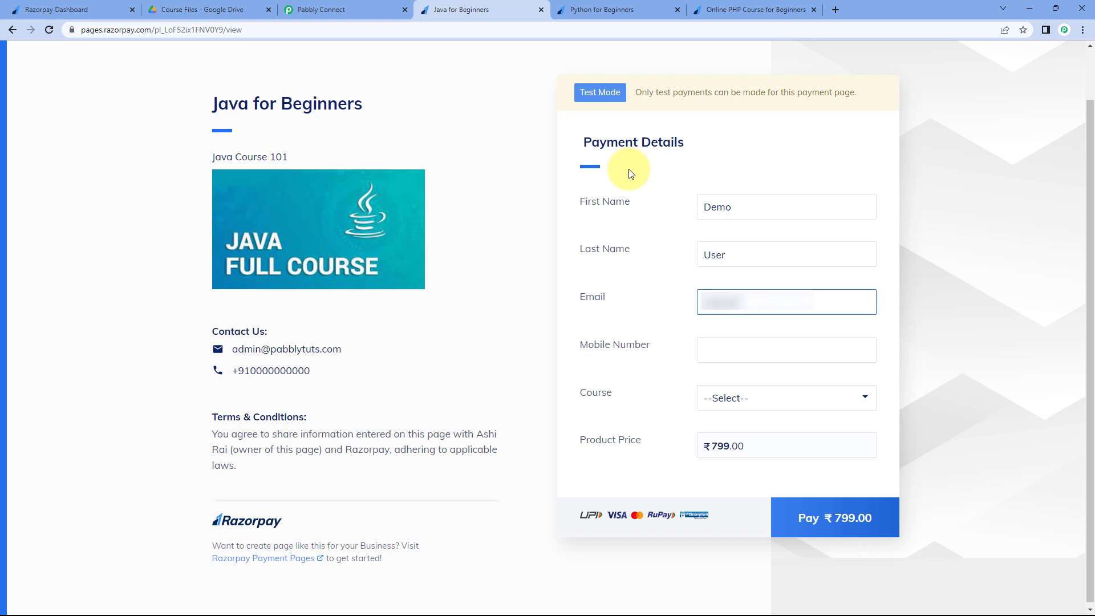
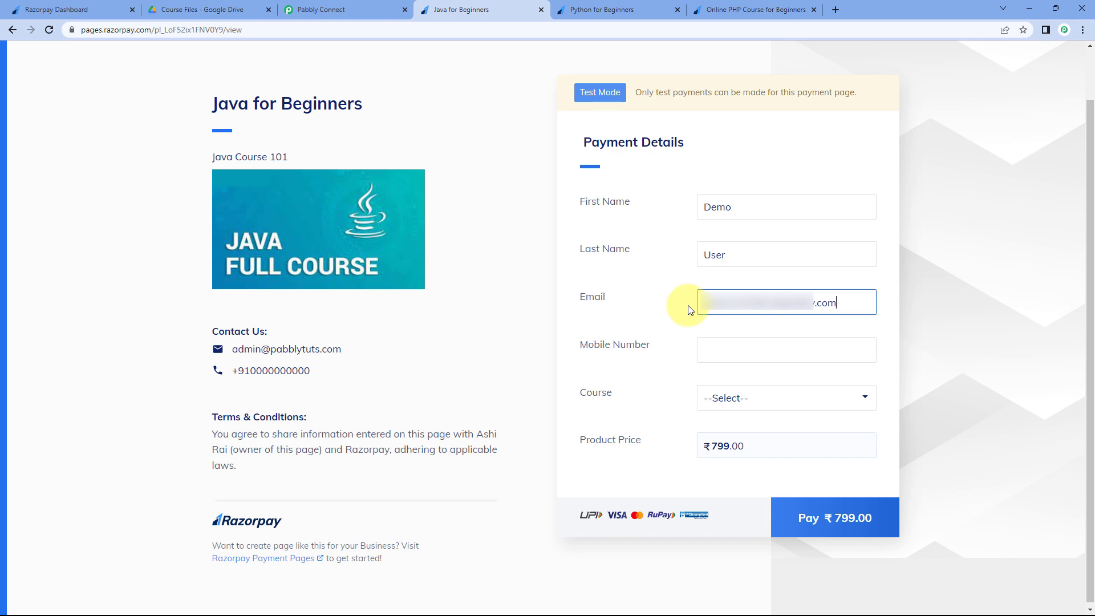
- Enter the buyer's mobile number and select Java for Beginners as the course
click(240, 10)
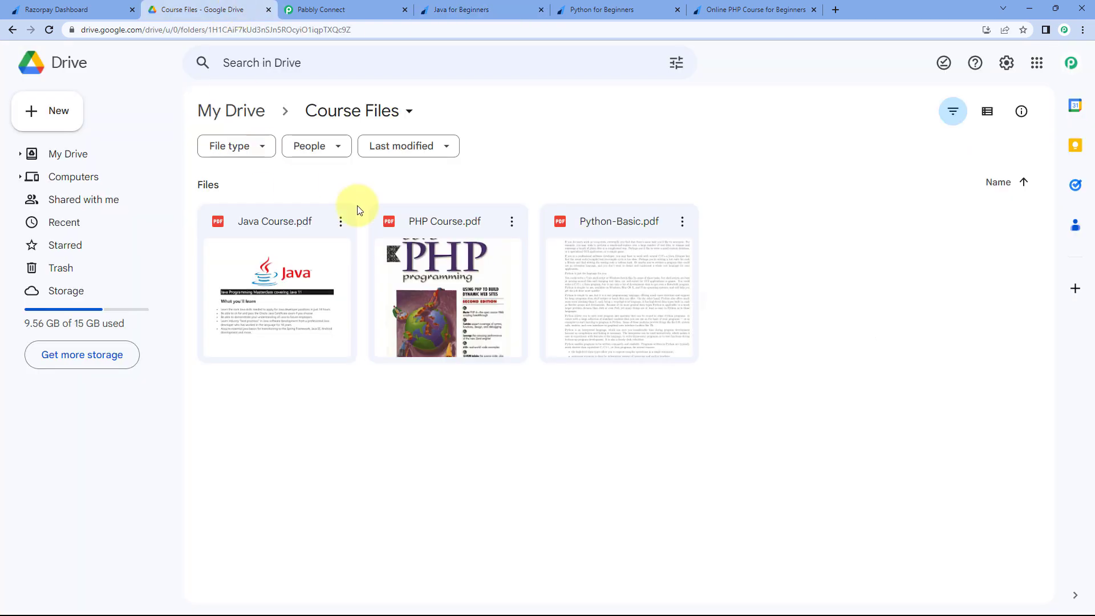
click(388, 6)
click(513, 10)
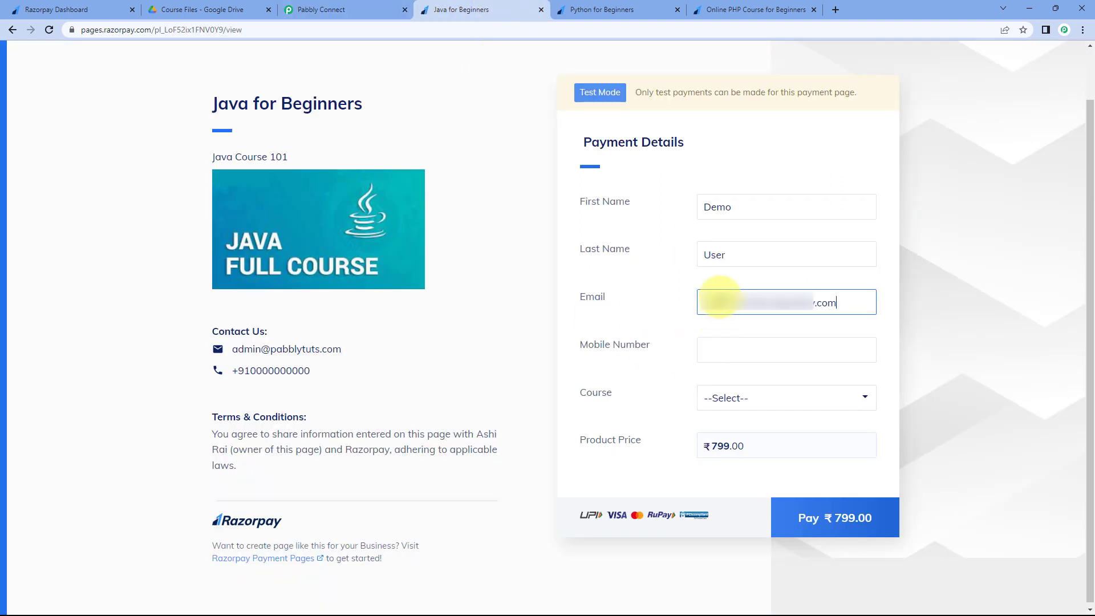
click(757, 350)
text(1234657890)
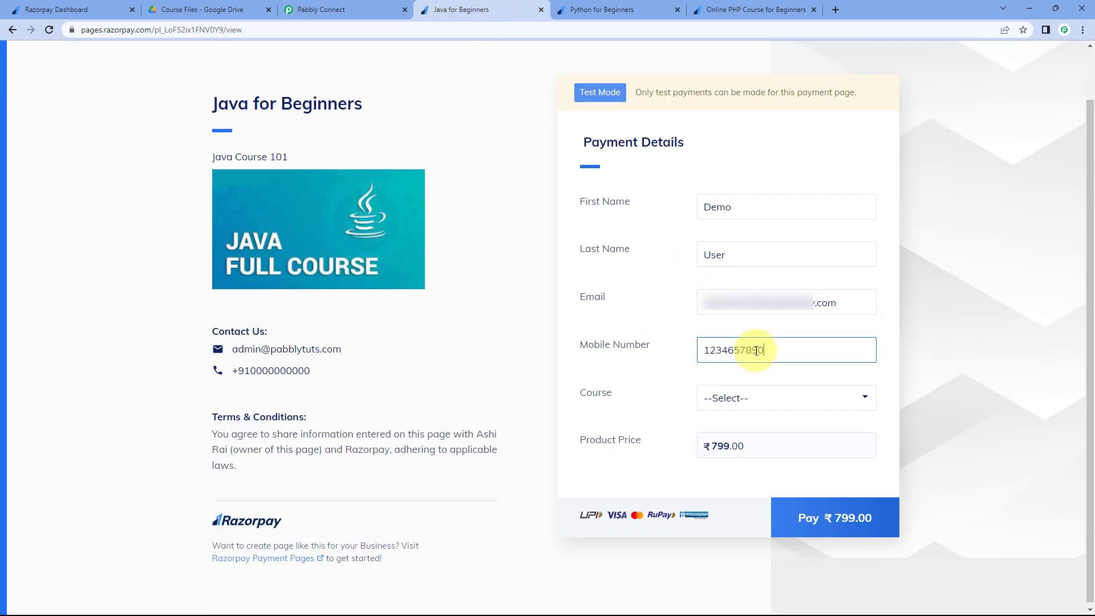
click(722, 399)
click(753, 433)
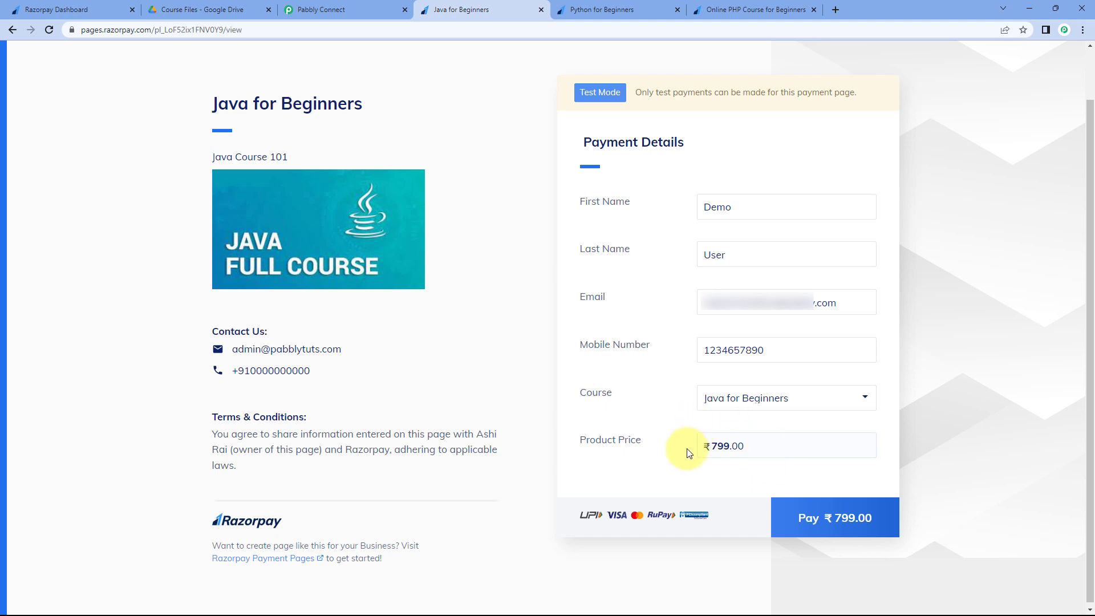
click(856, 520)
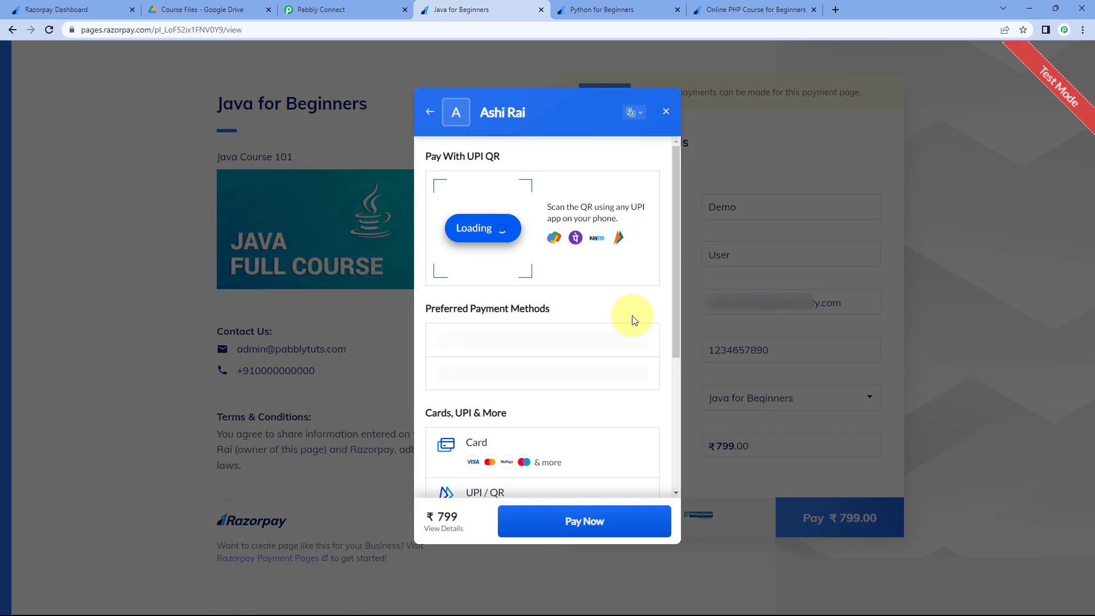
click(559, 347)
click(460, 179)
text(12 / 26)
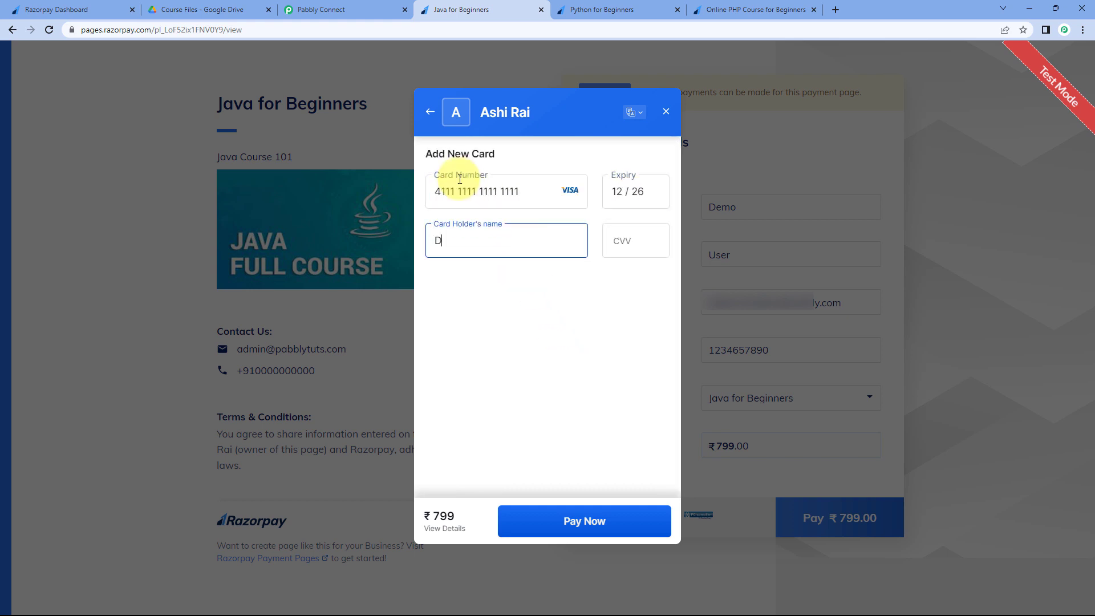
key(Tab)
text(123)
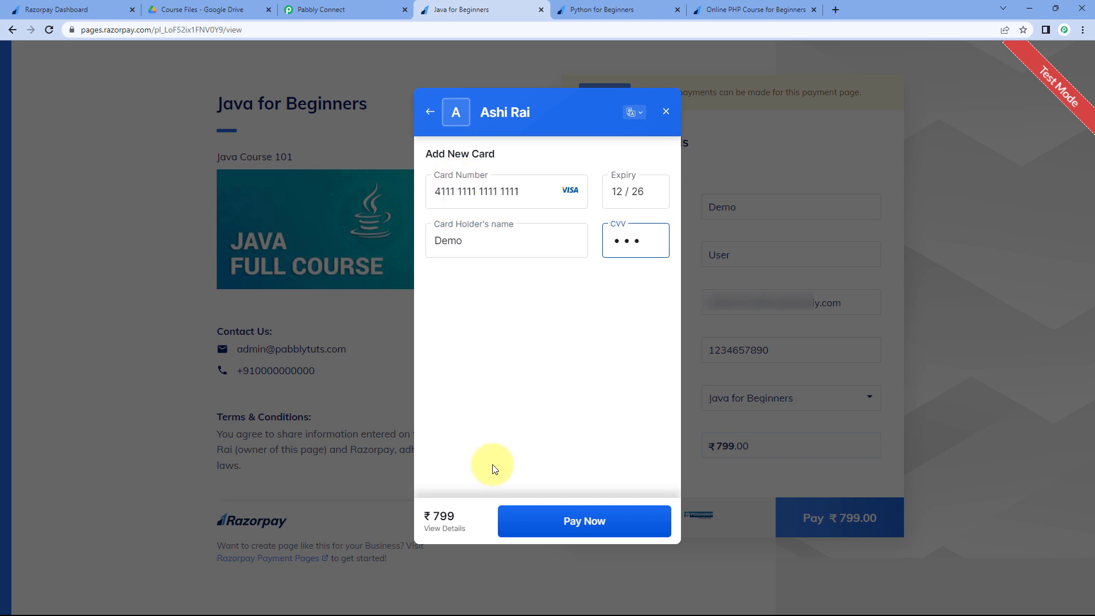
click(592, 520)
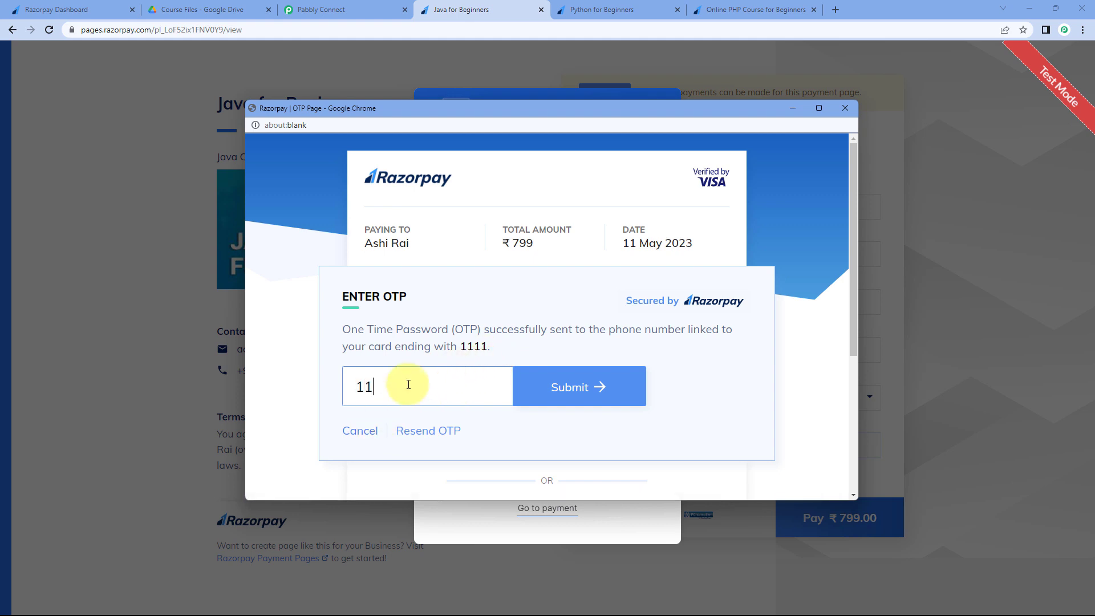
text(11)
click(593, 386)
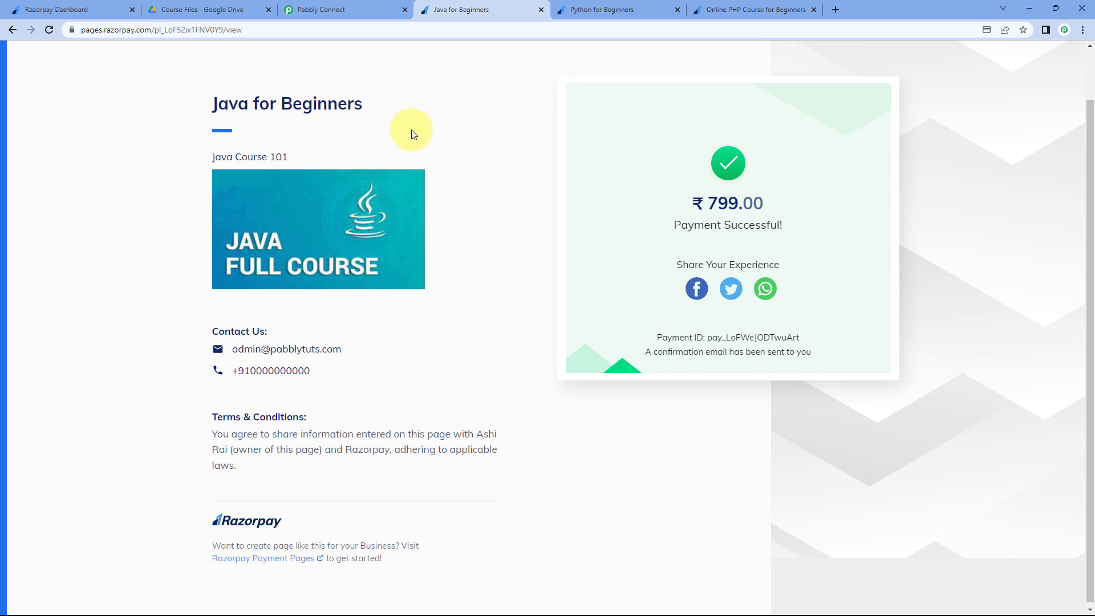
click(69, 9)
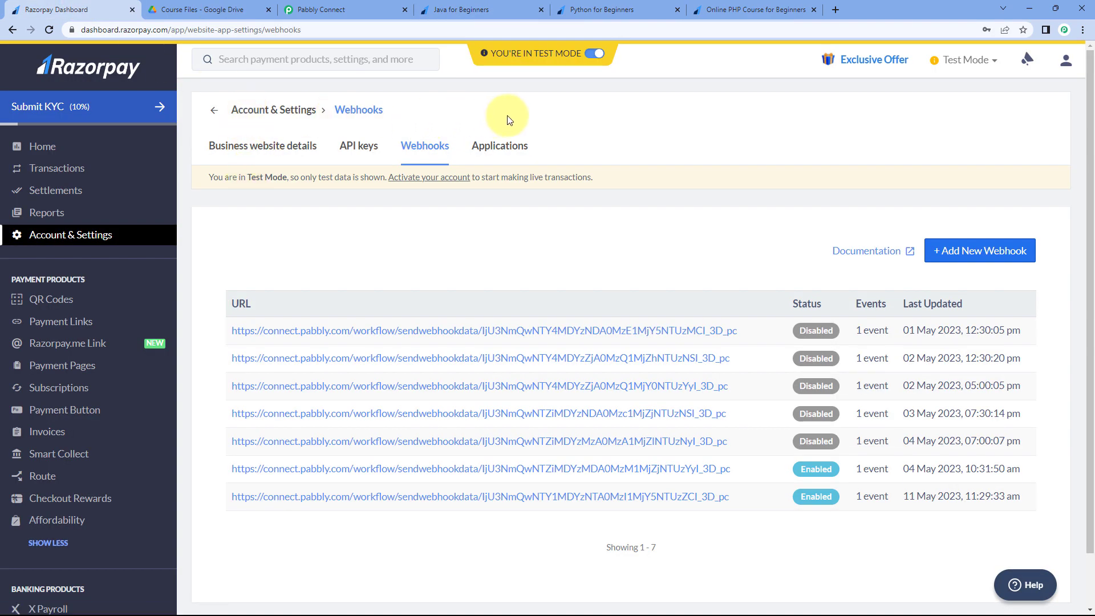
- Return to Pabbly Connect and scroll through the Razorpay trigger's captured response
click(361, 5)
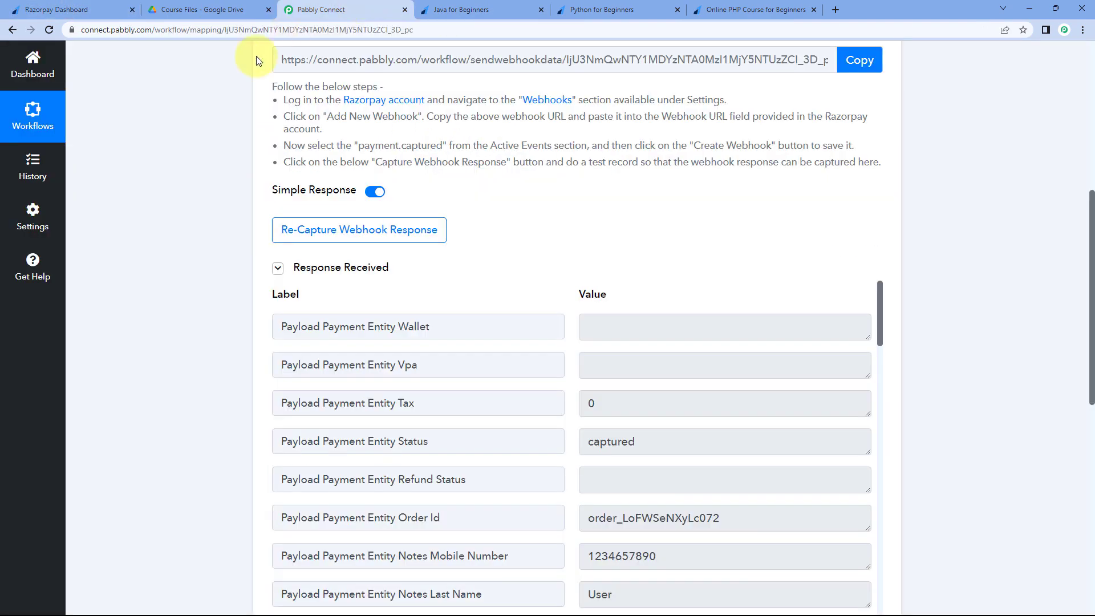
scroll(228, 215, up, 3)
scroll(225, 217, down, 4)
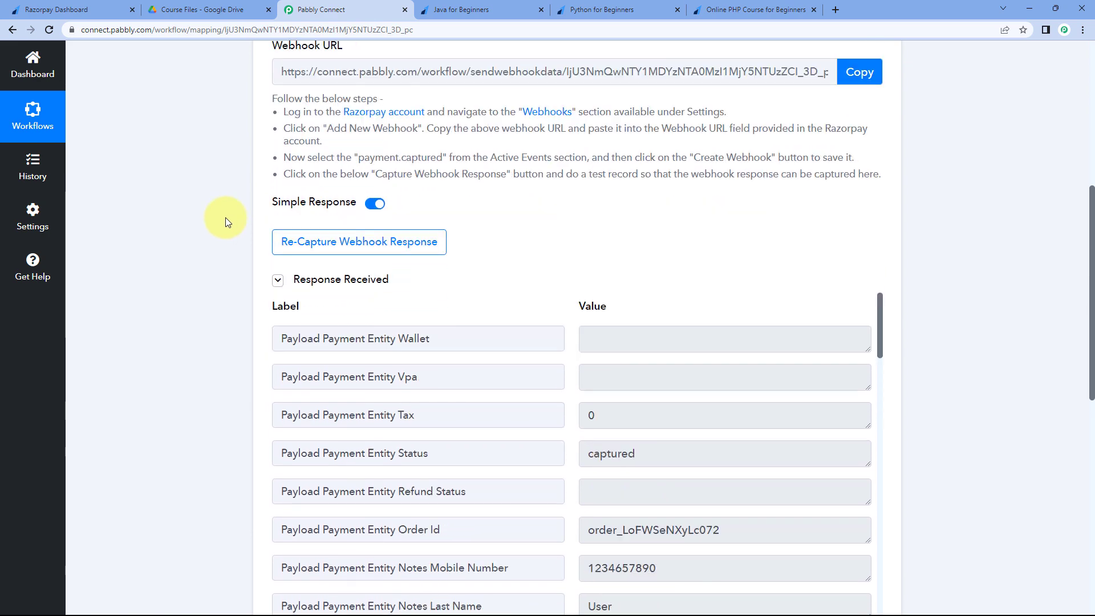
drag(396, 154, 295, 162)
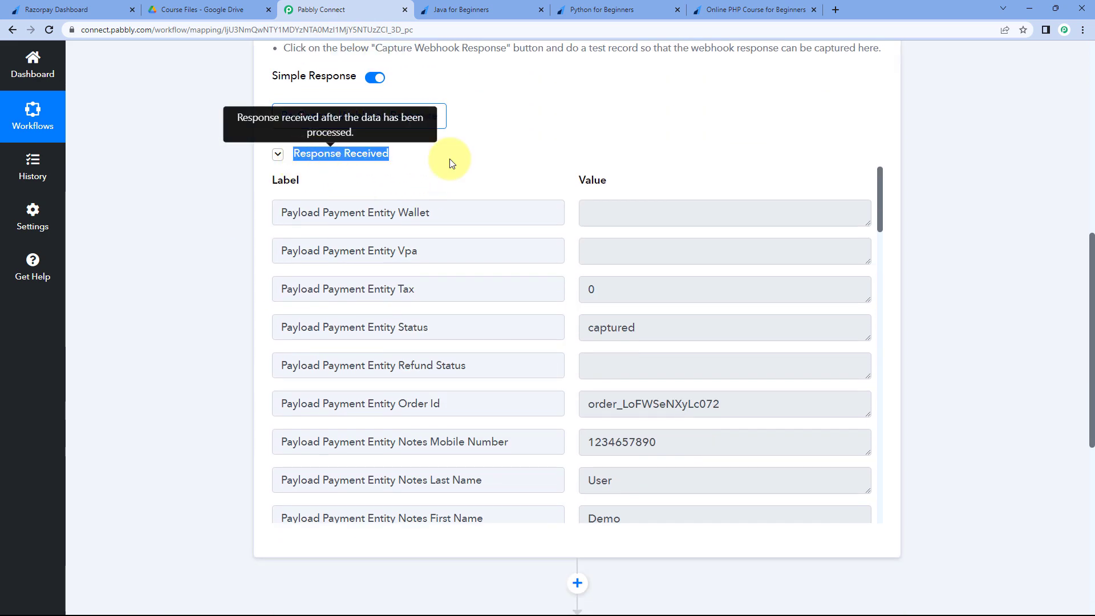
click(509, 160)
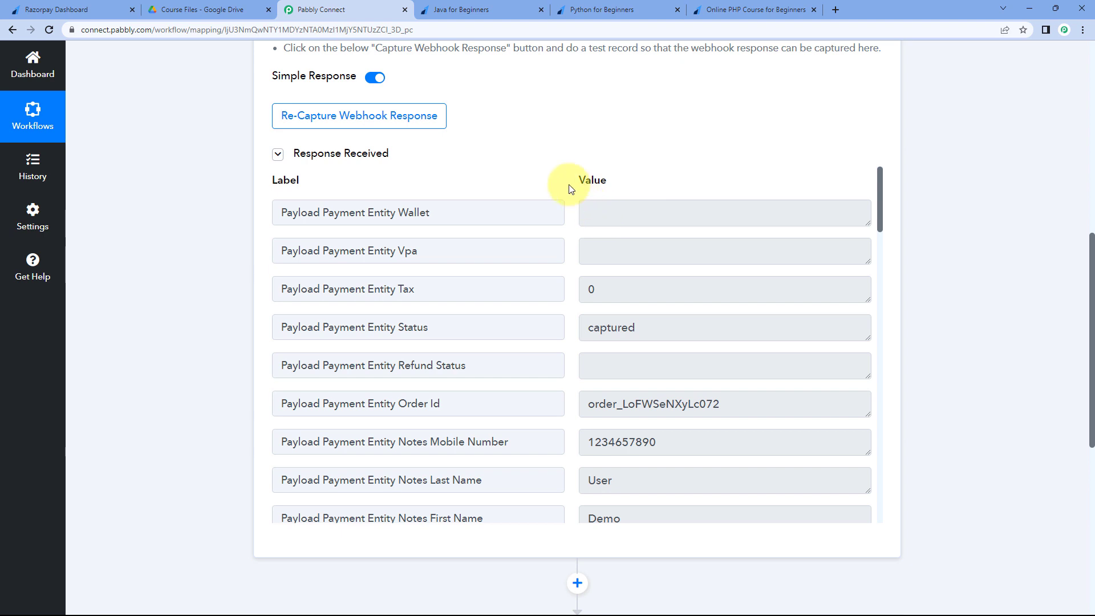
scroll(568, 187, down, 4)
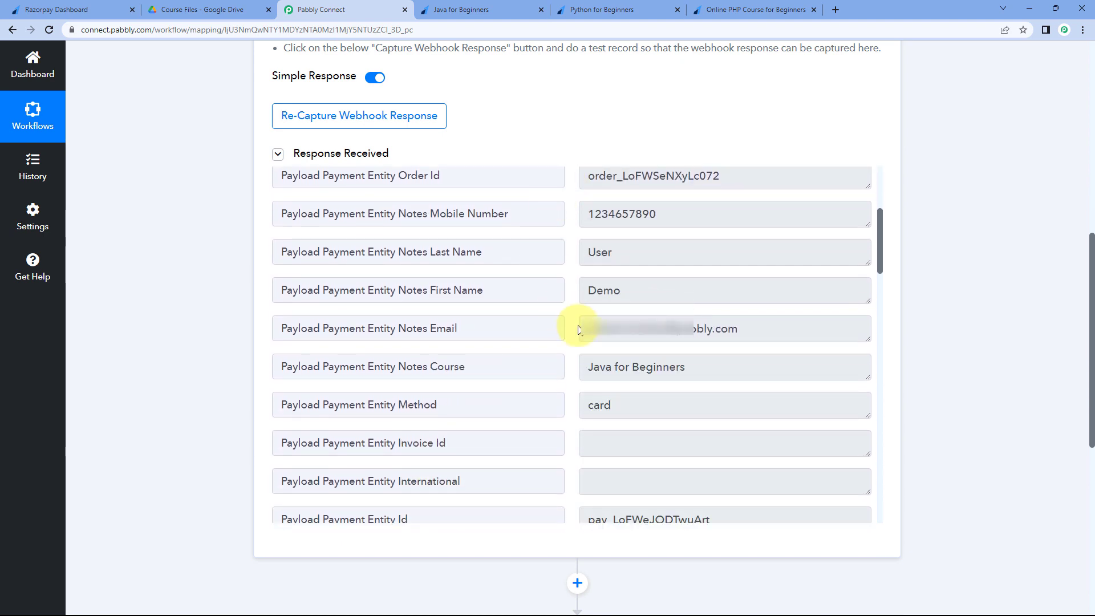
- Compare the captured customer name and e-mail values with the Java for Beginners payment confirmation
drag(643, 290, 568, 291)
drag(637, 253, 567, 261)
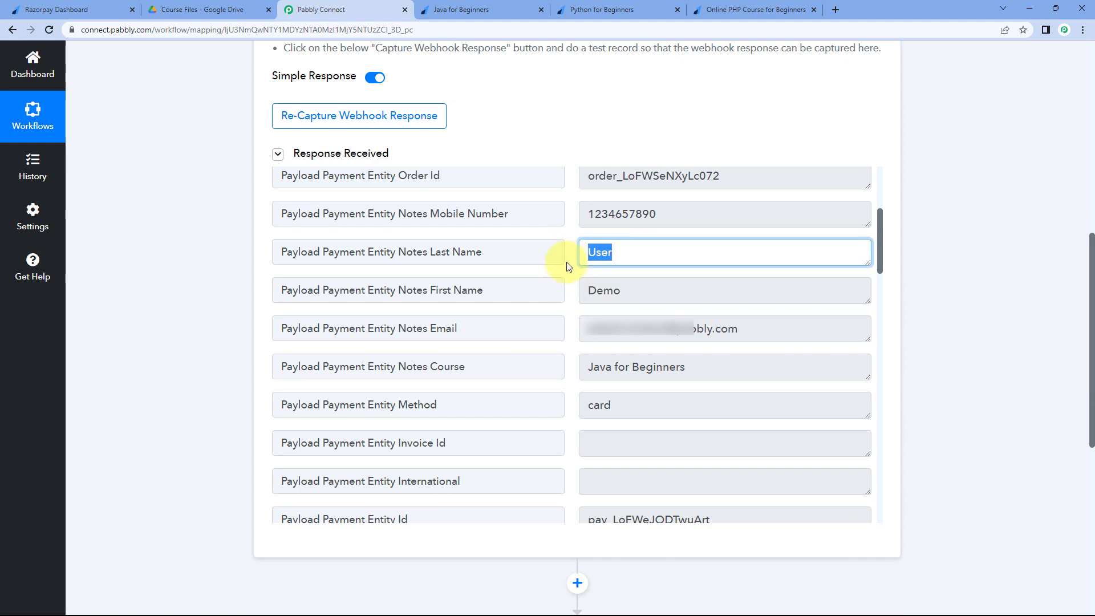
click(567, 264)
click(465, 10)
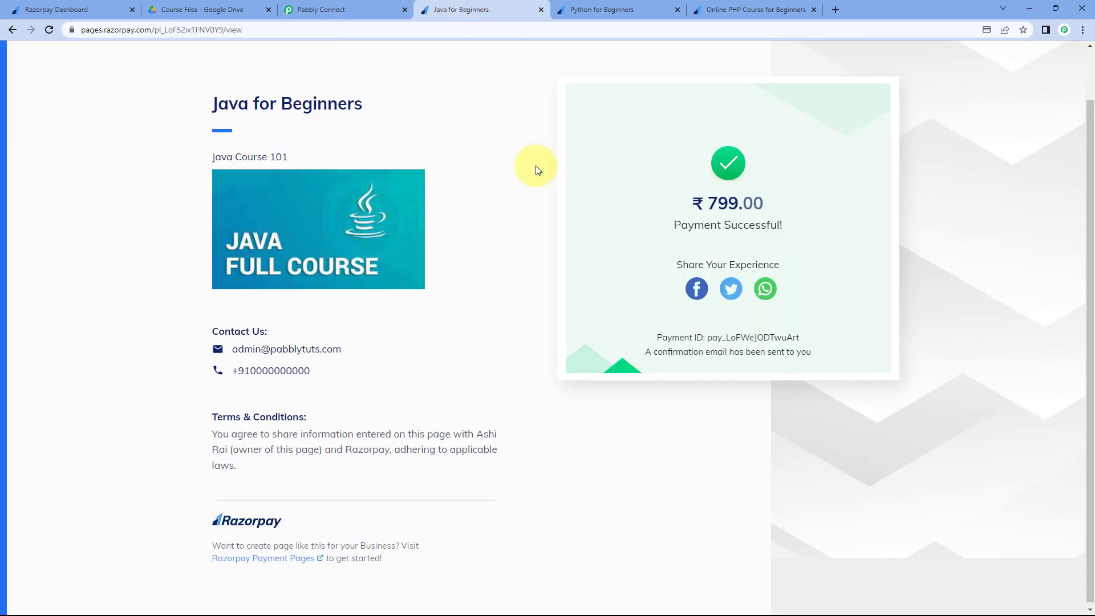
click(394, 9)
drag(770, 329, 581, 337)
click(573, 336)
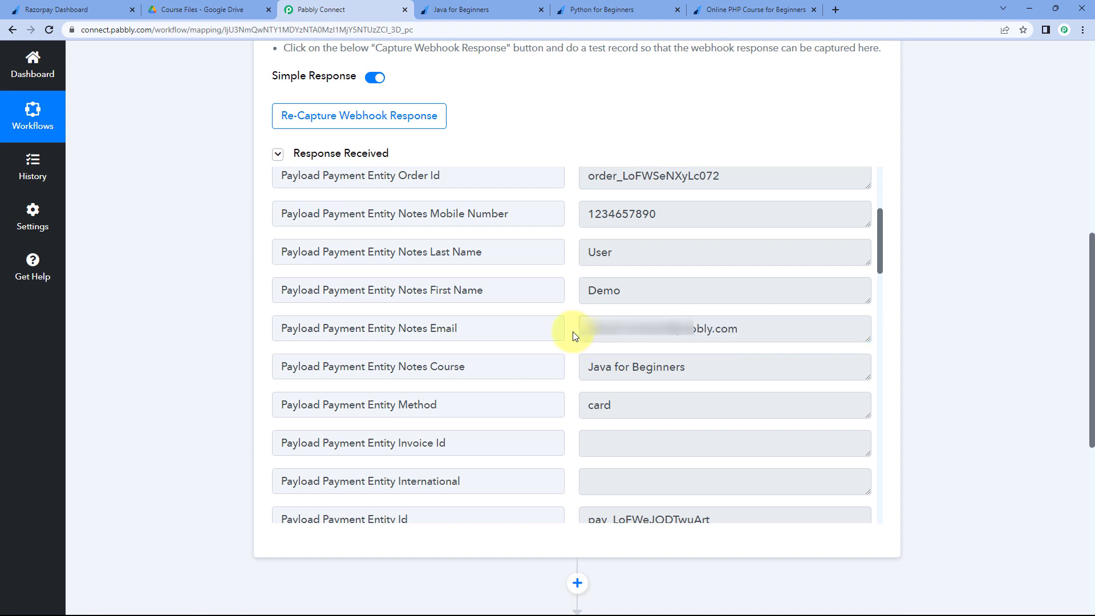
- Check the captured course, payment method, contact number and amount fields: Java for Beginners, card, 79900
scroll(562, 337, down, 1)
click(700, 310)
drag(700, 310, 571, 302)
click(572, 314)
scroll(575, 310, down, 1)
click(570, 302)
scroll(568, 302, down, 8)
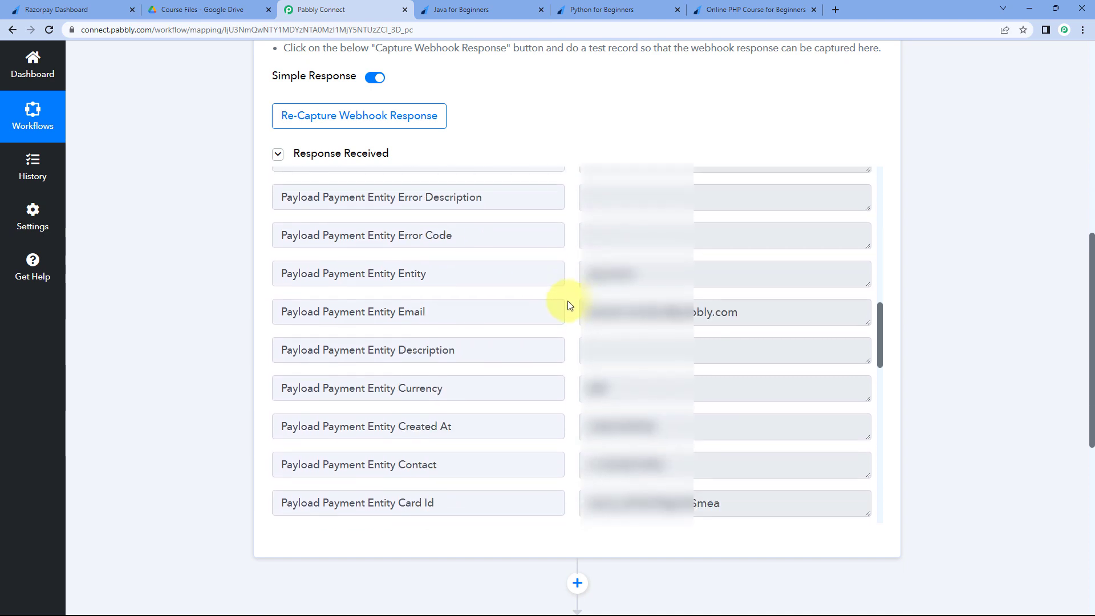
scroll(616, 208, down, 1)
scroll(576, 257, down, 1)
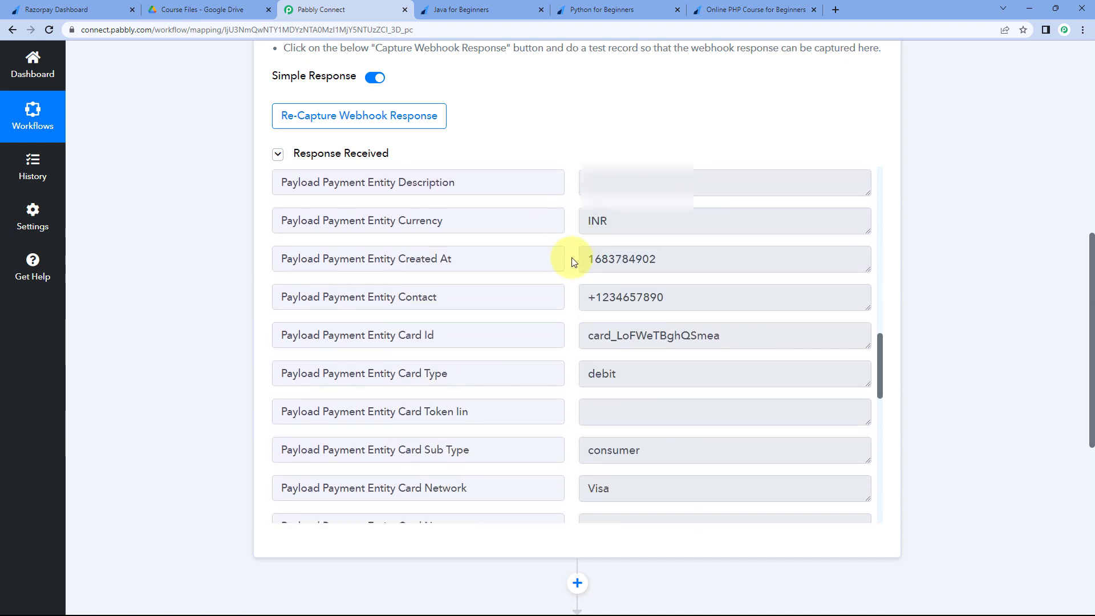
drag(692, 293, 577, 297)
click(574, 300)
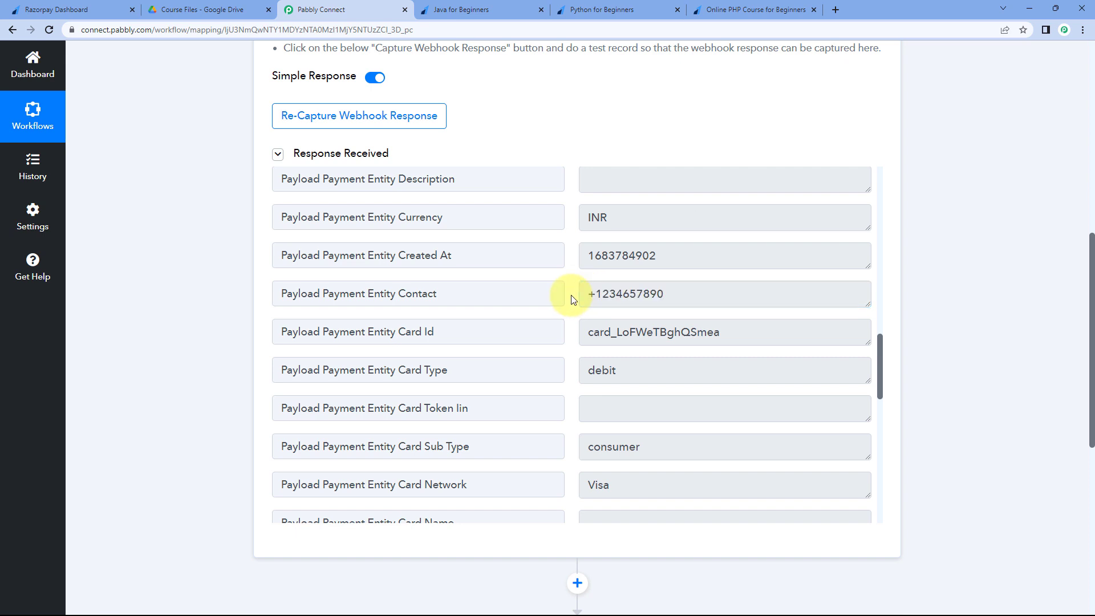
scroll(573, 300, down, 9)
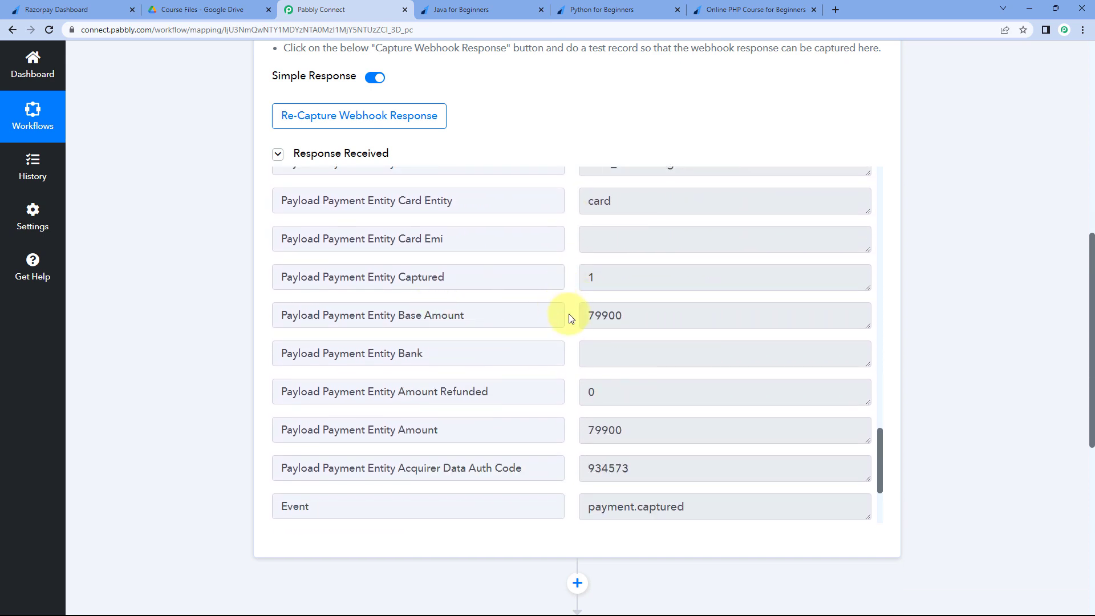
scroll(569, 317, down, 2)
click(575, 316)
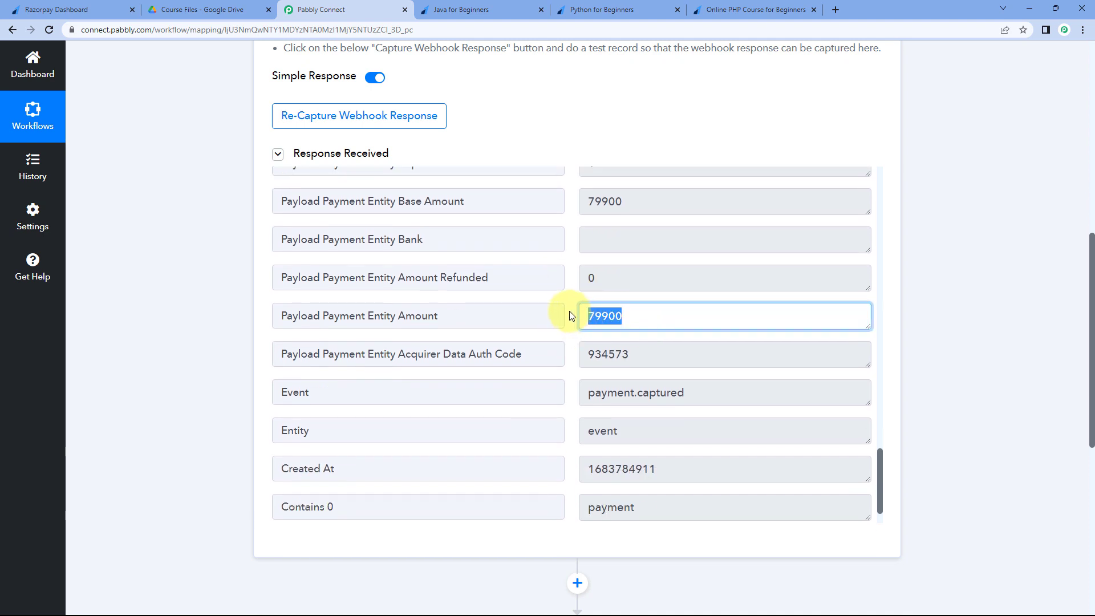
click(570, 311)
click(516, 9)
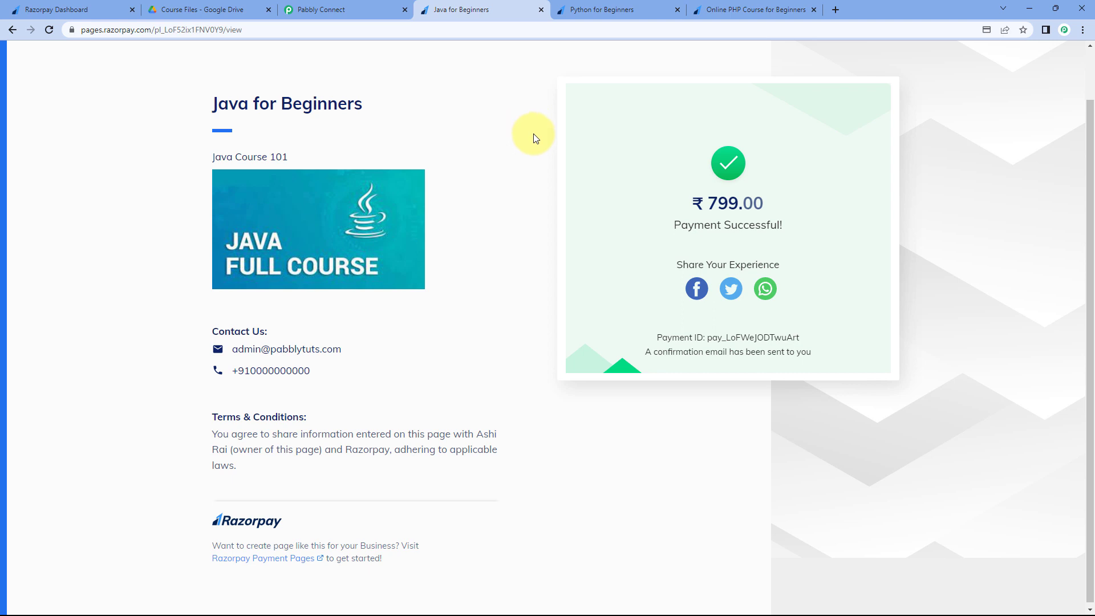
drag(692, 204, 767, 206)
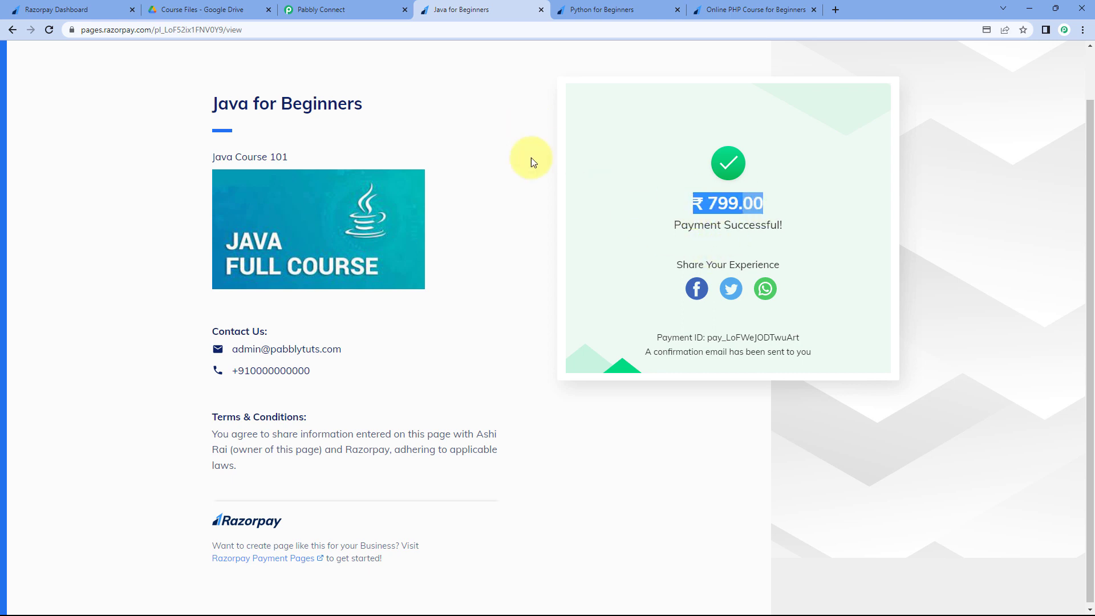
click(382, 9)
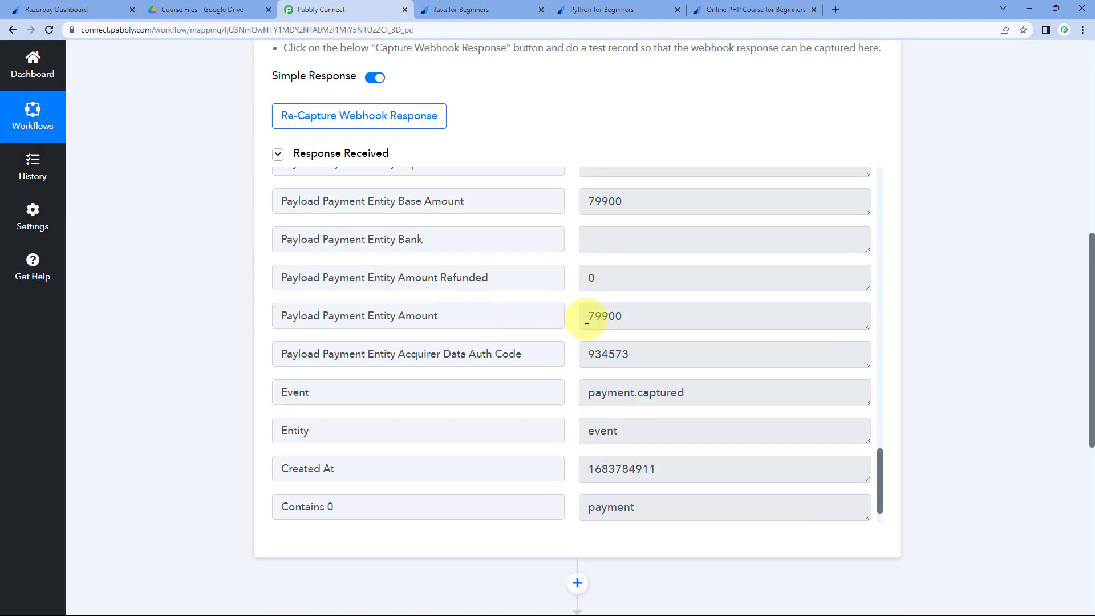
drag(588, 317, 650, 313)
click(650, 314)
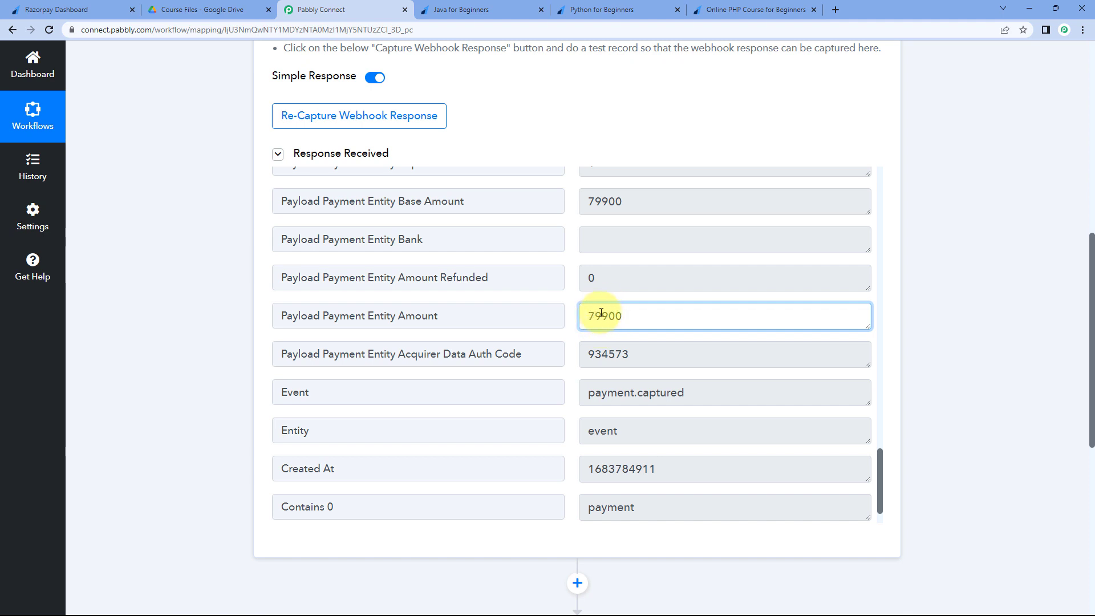
click(491, 8)
click(696, 203)
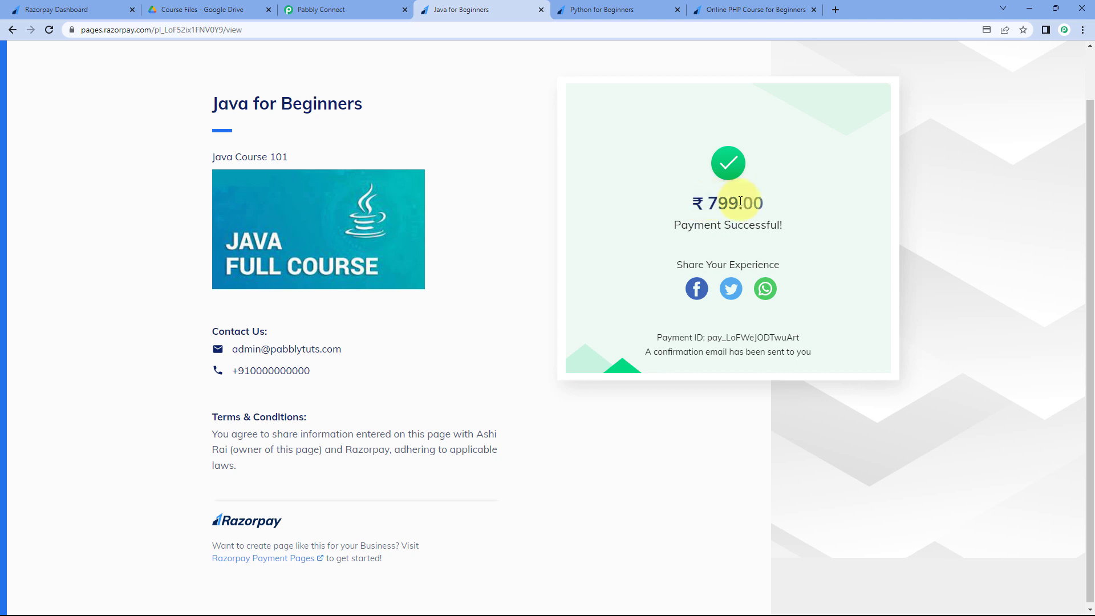
click(361, 5)
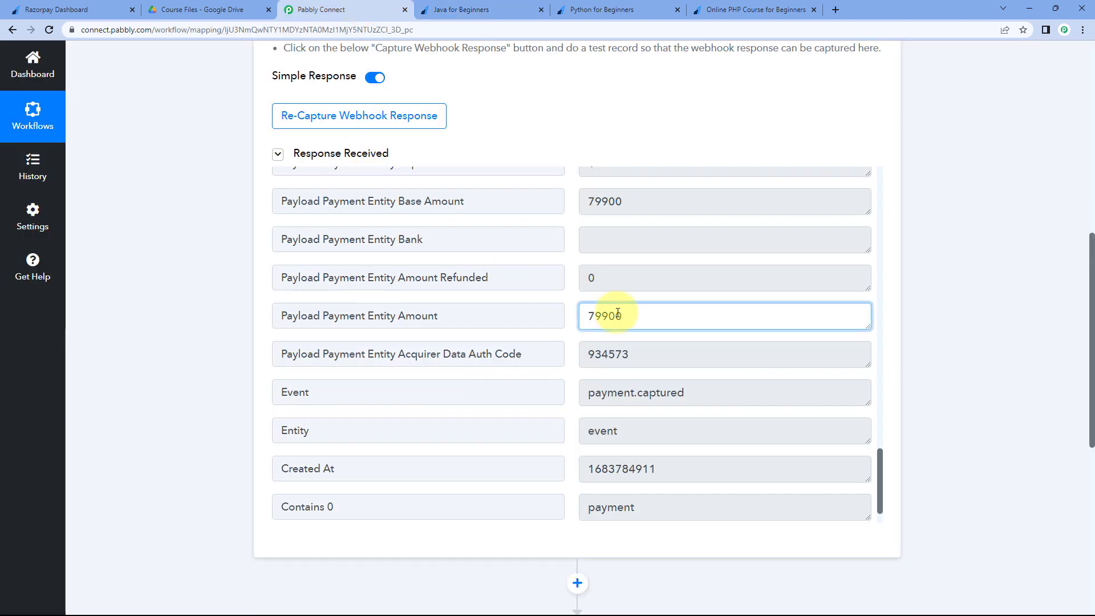
drag(636, 314, 608, 316)
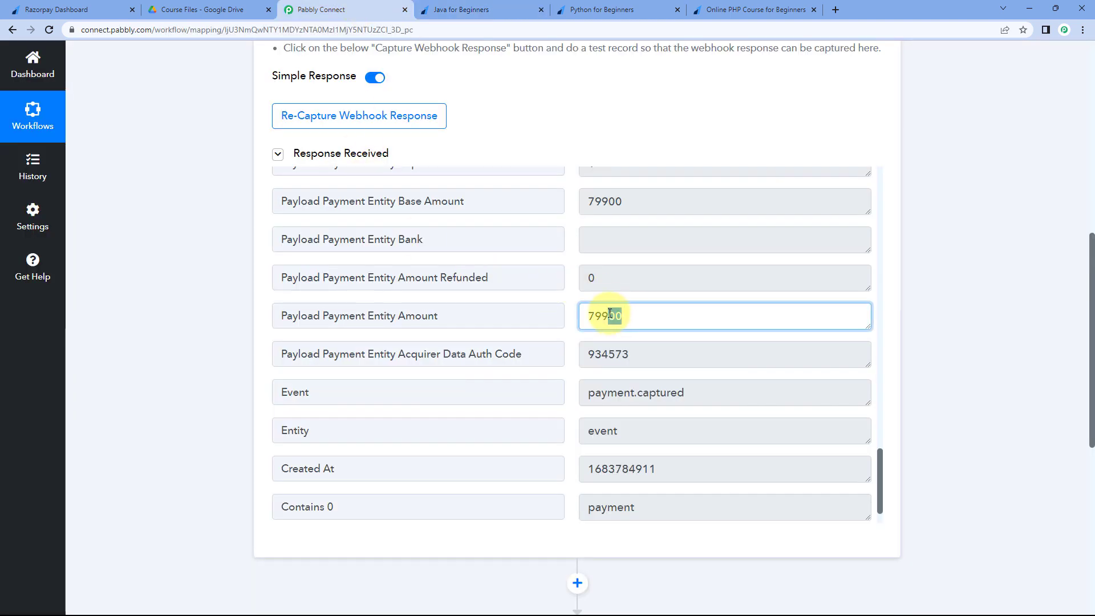
click(569, 300)
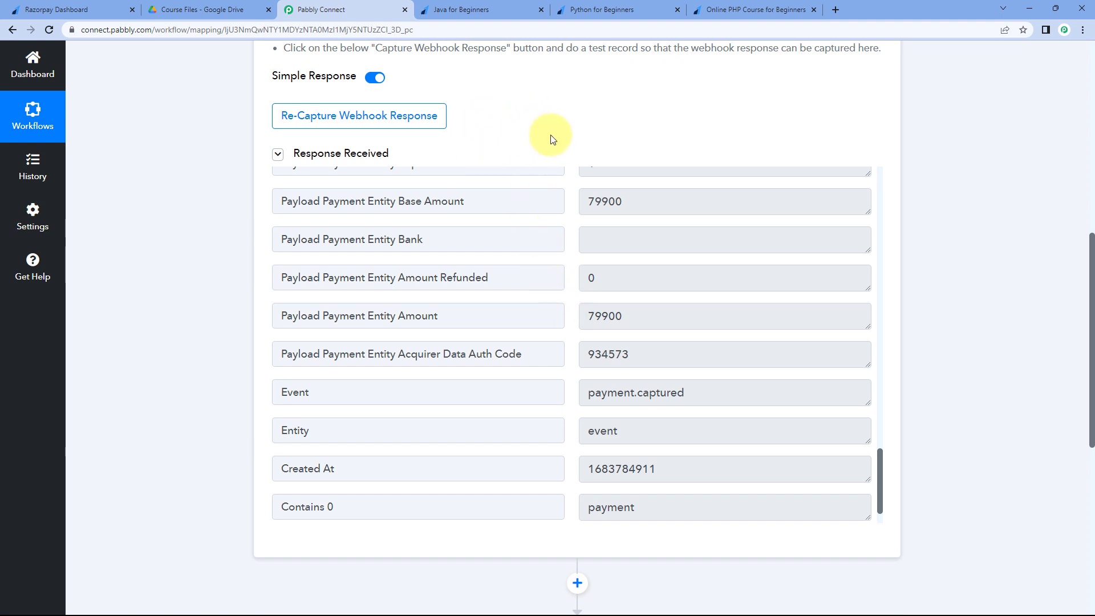
click(491, 10)
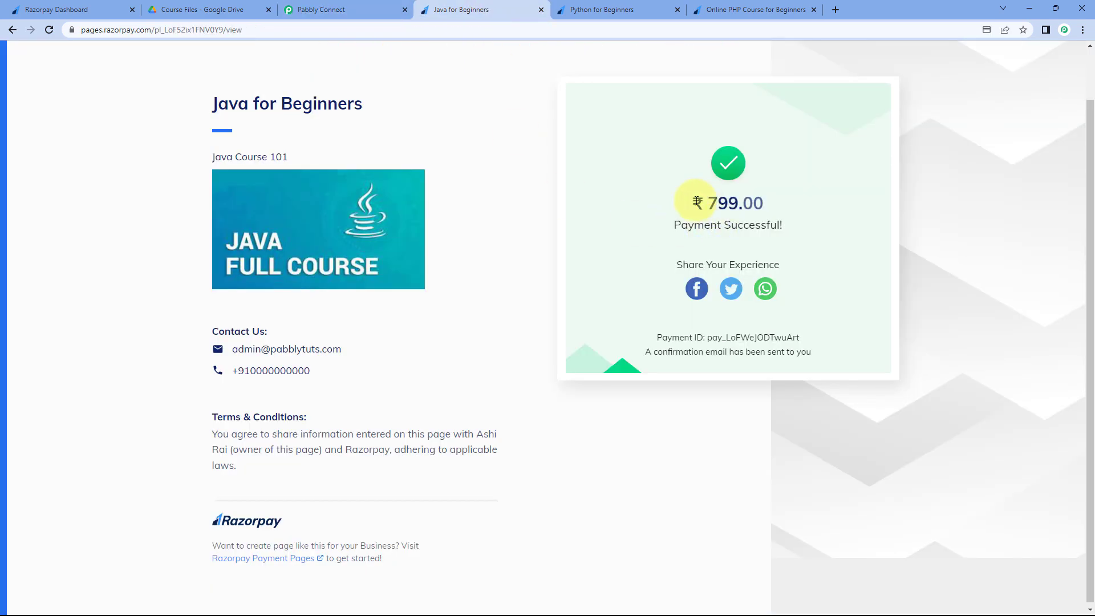
drag(702, 203, 765, 211)
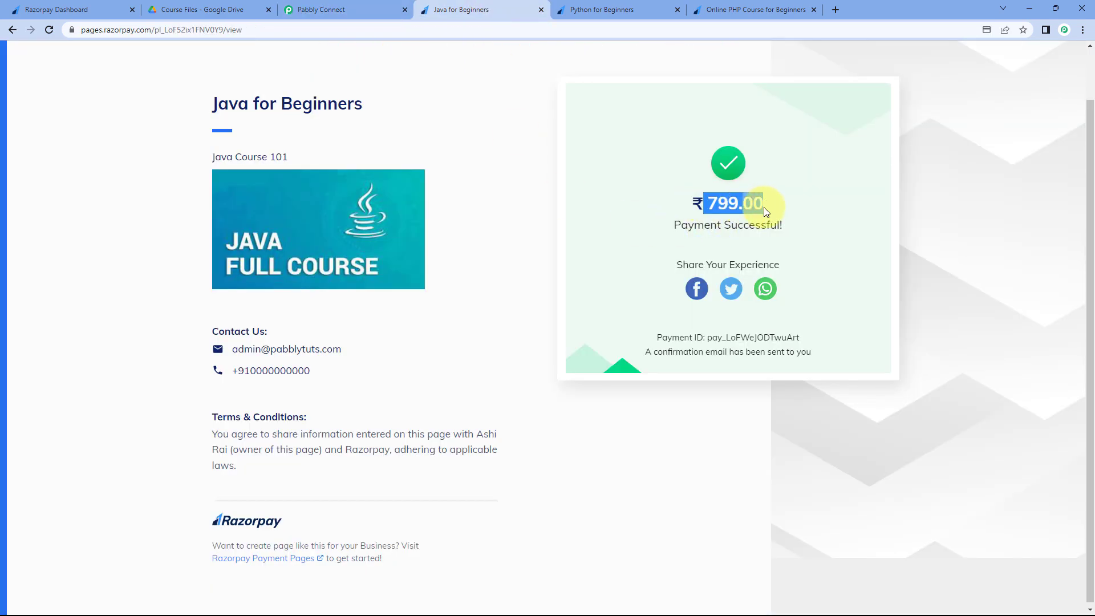
click(383, 5)
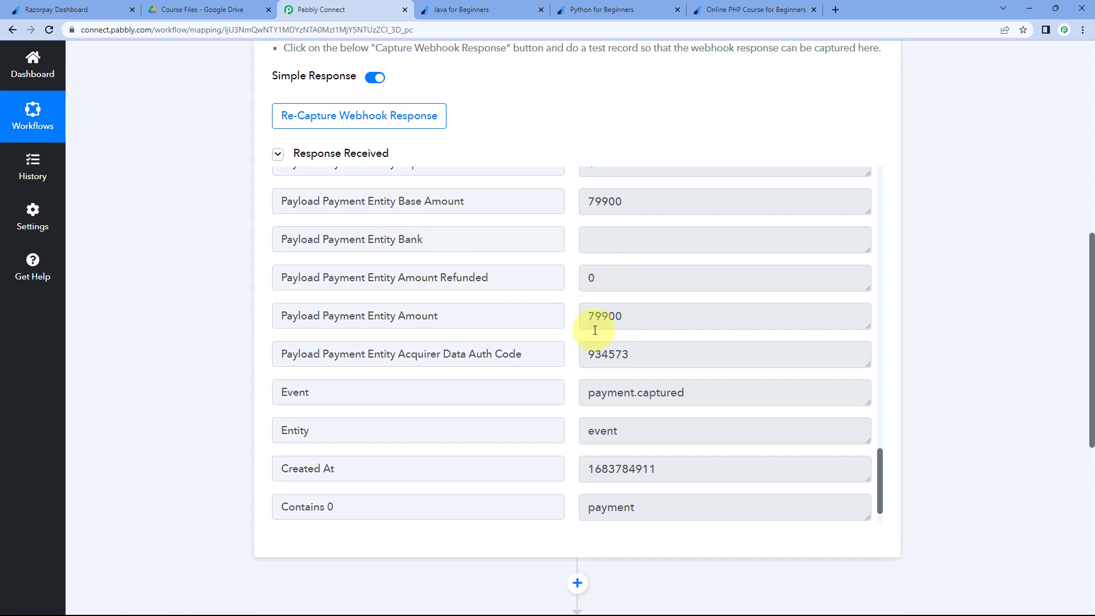
drag(630, 316, 610, 316)
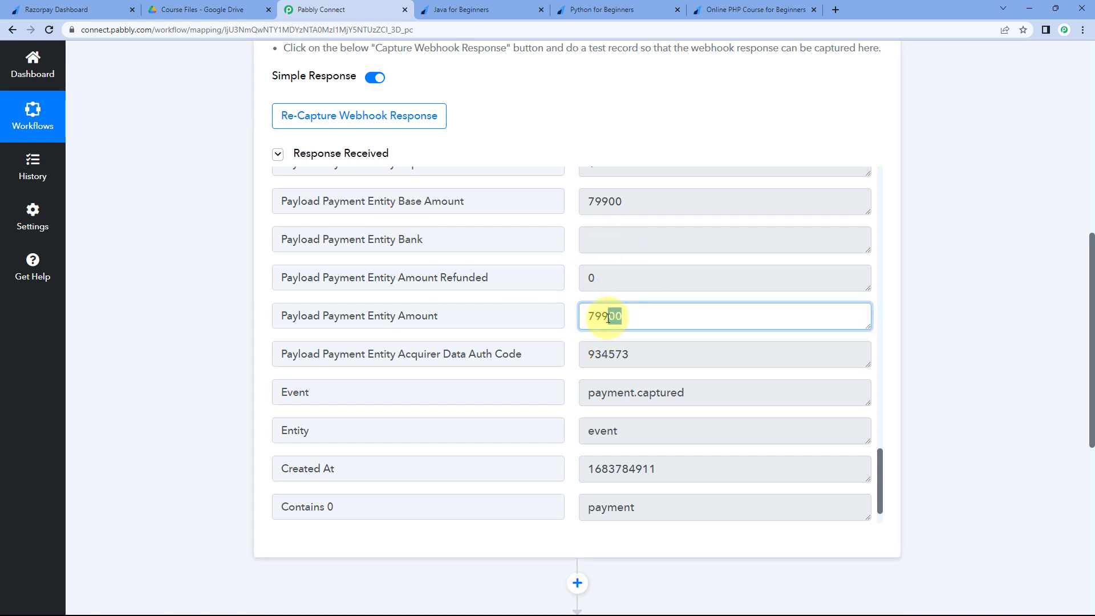
click(571, 315)
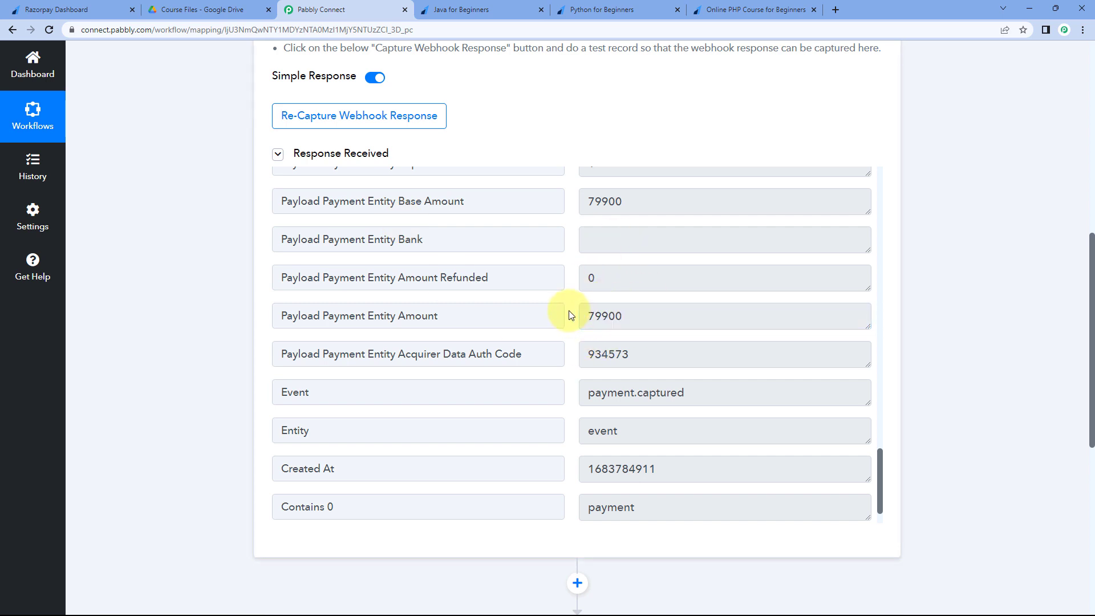
drag(630, 316, 610, 317)
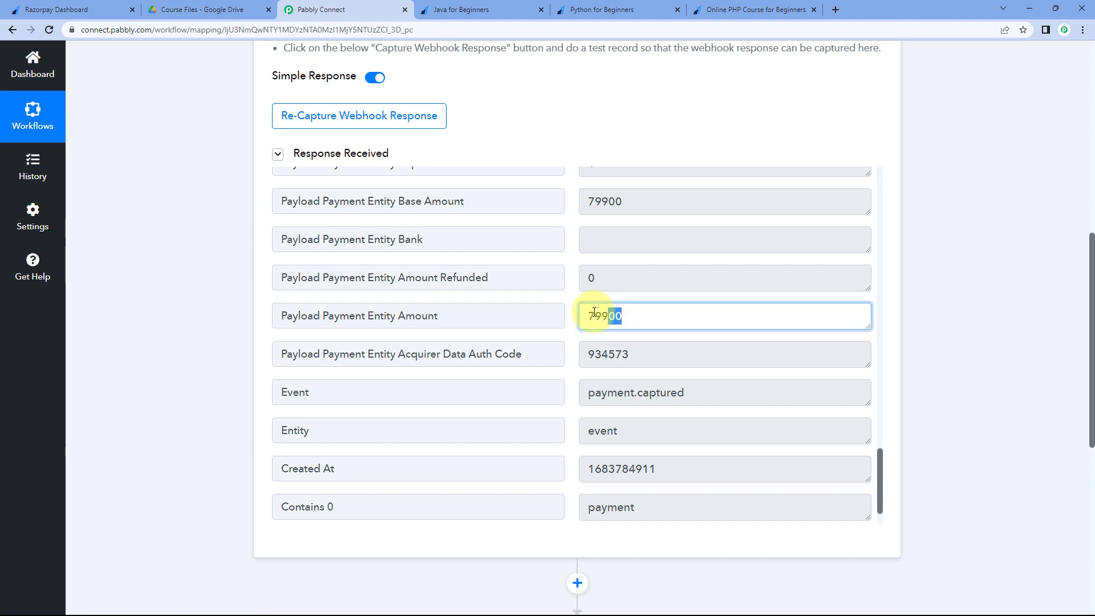
click(564, 300)
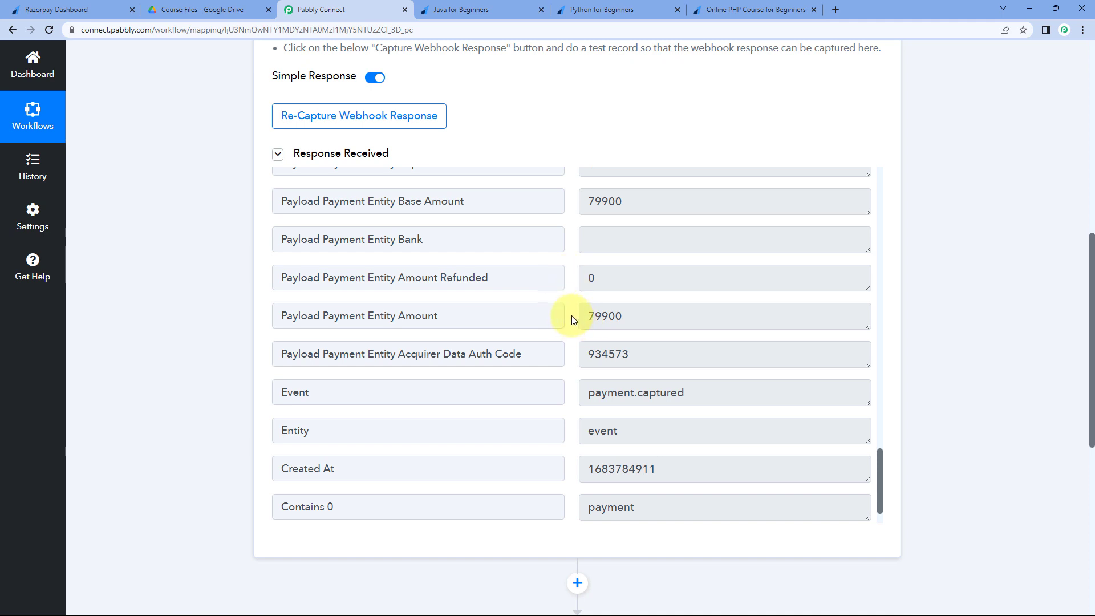
drag(632, 318, 606, 316)
click(515, 23)
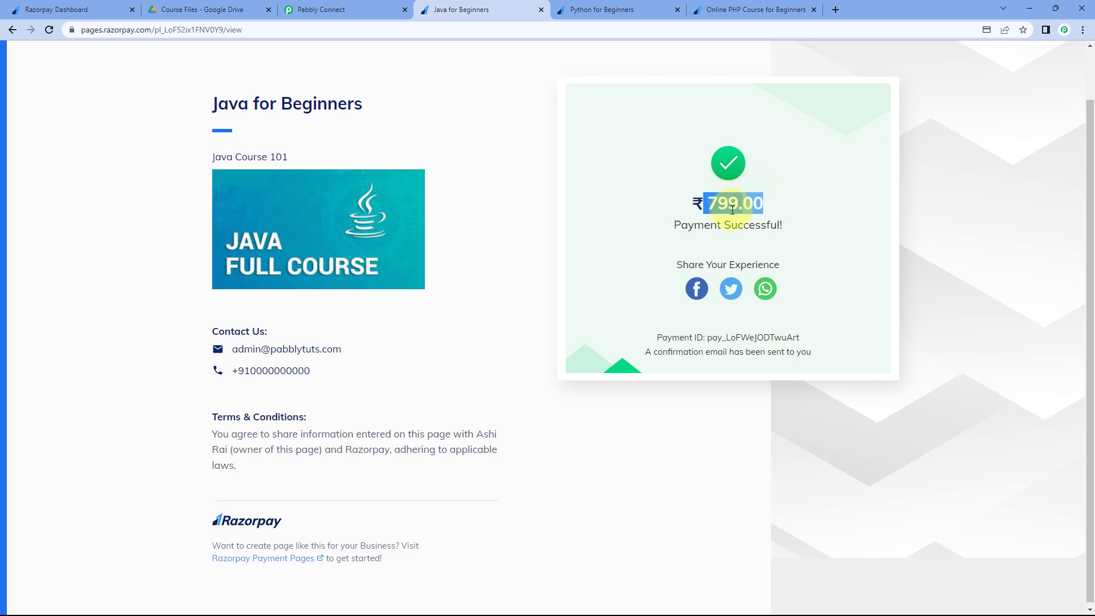
click(344, 6)
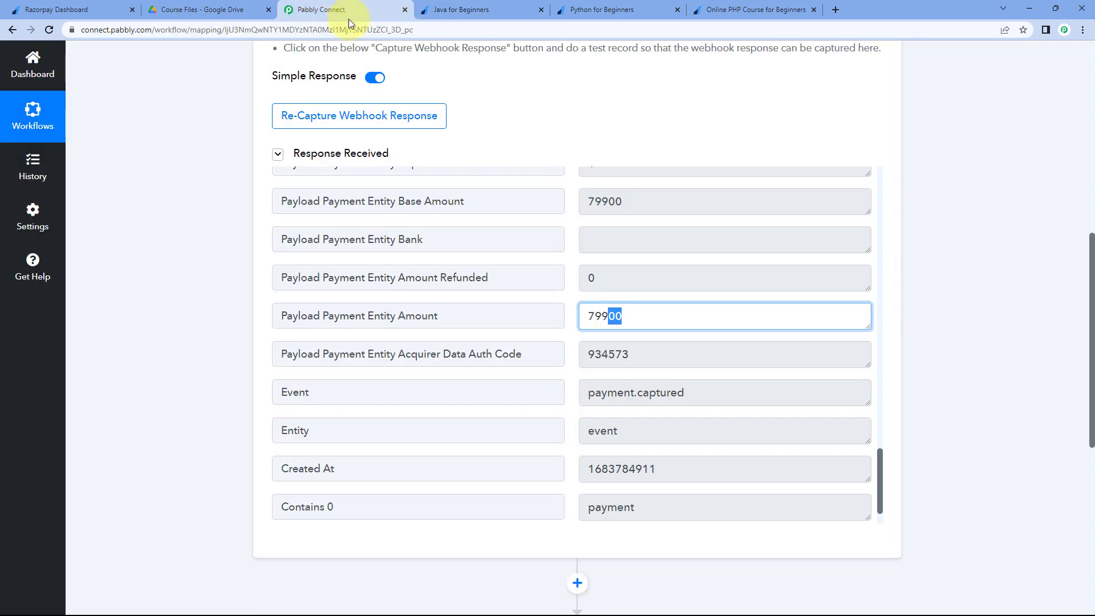
scroll(581, 375, down, 1)
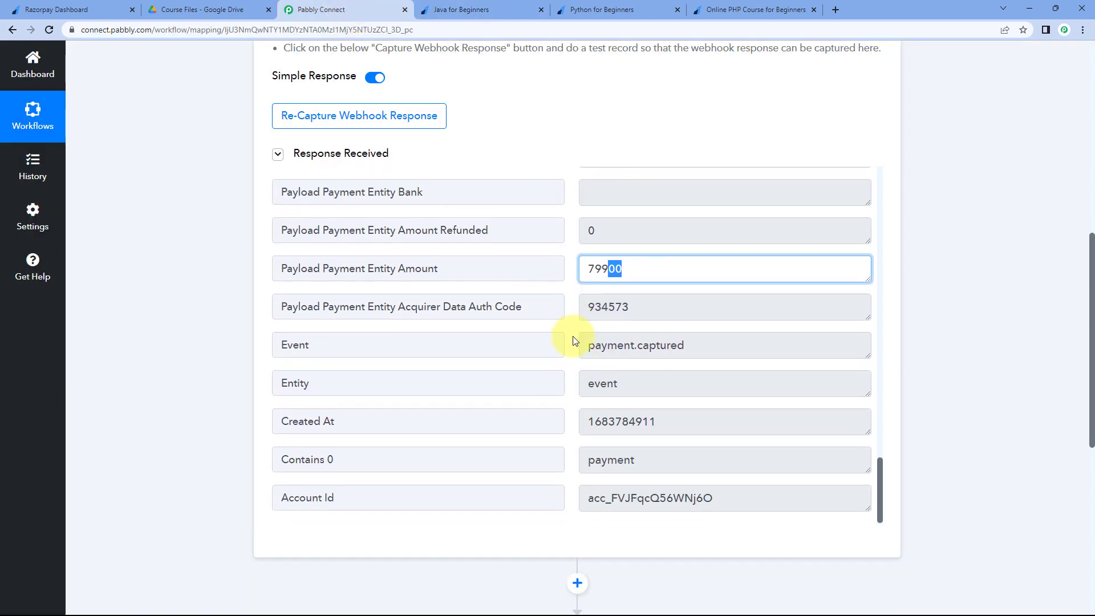
click(573, 339)
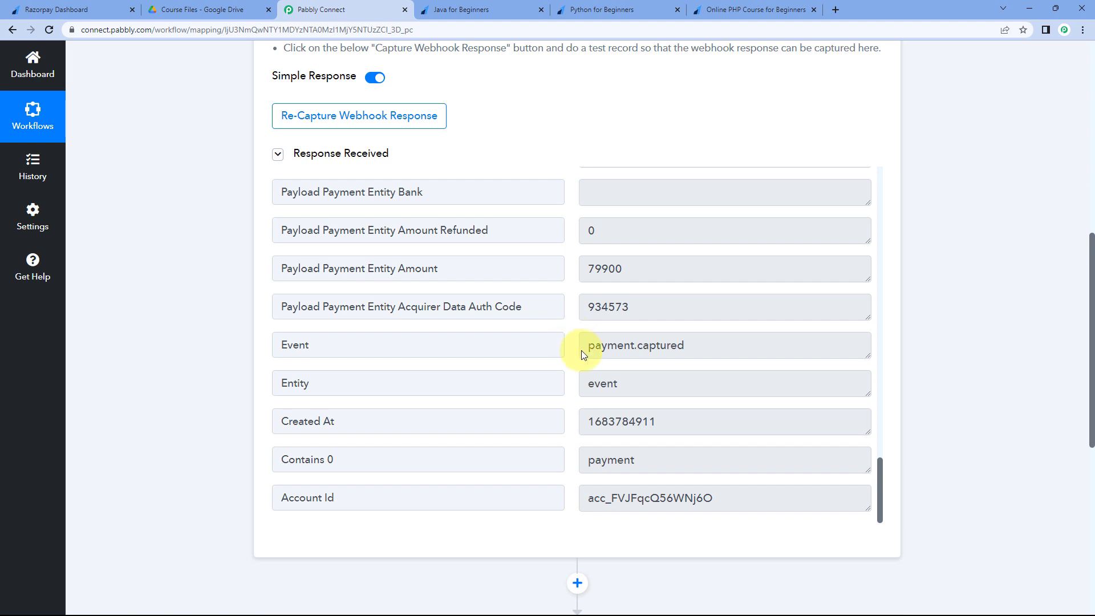
drag(631, 271, 583, 270)
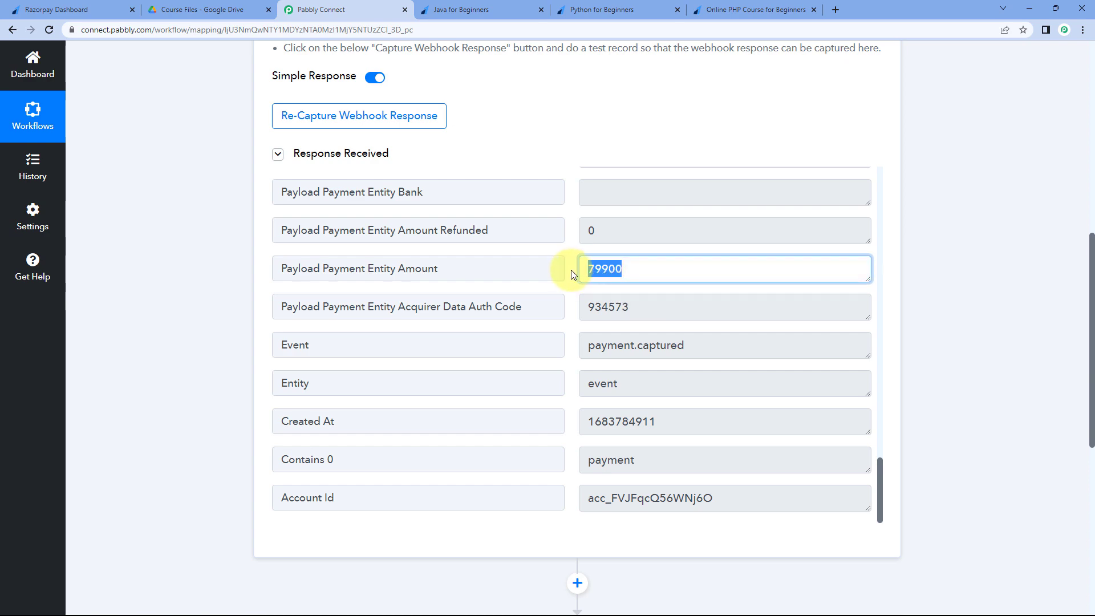
click(568, 166)
click(511, 8)
click(652, 8)
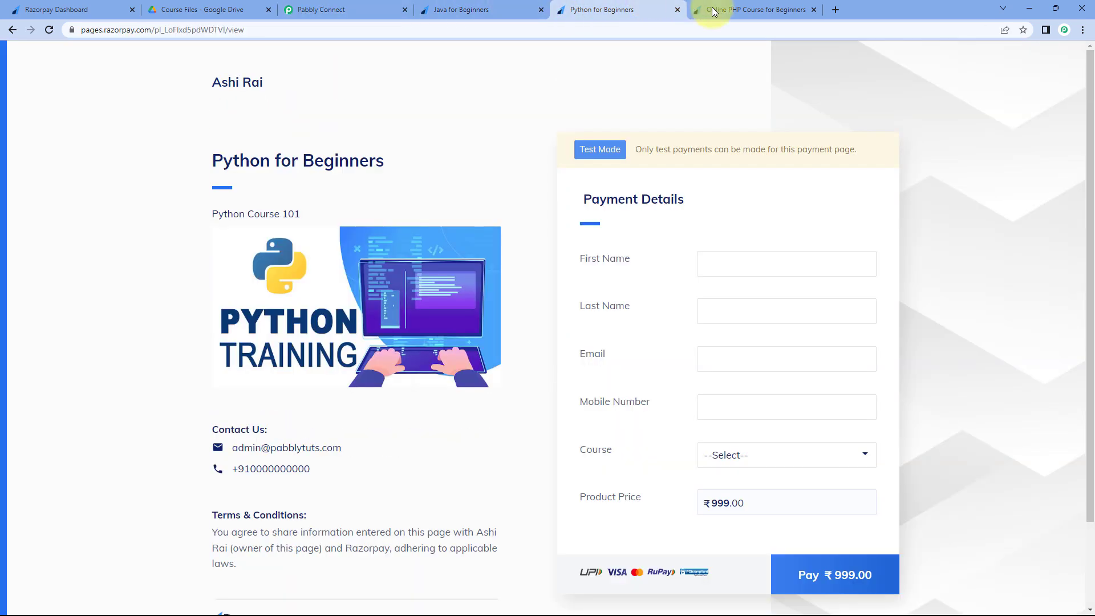
click(722, 10)
click(616, 9)
click(512, 8)
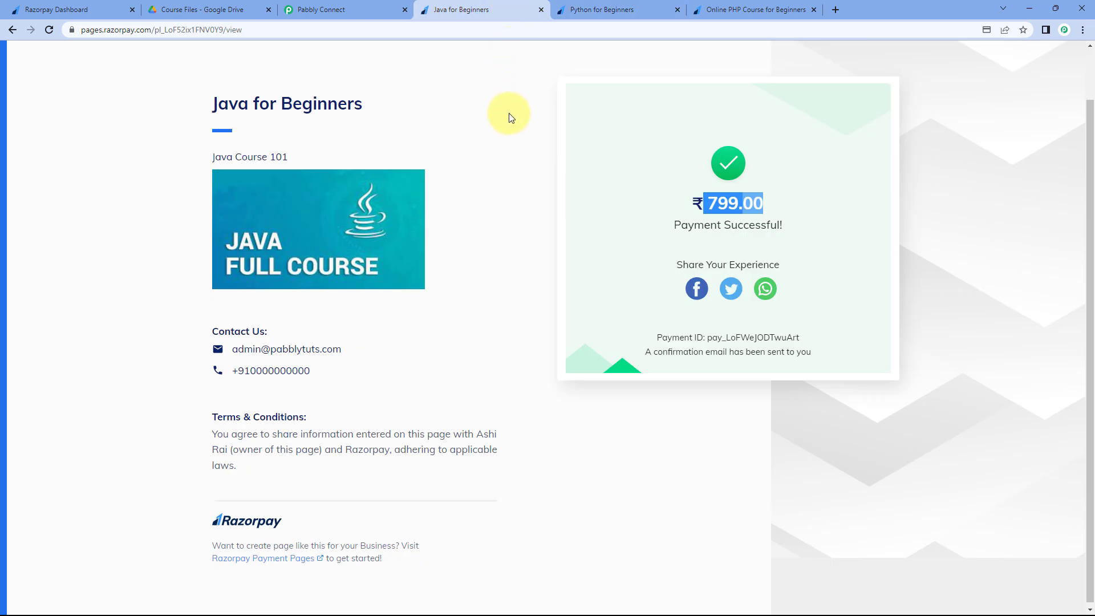
click(354, 9)
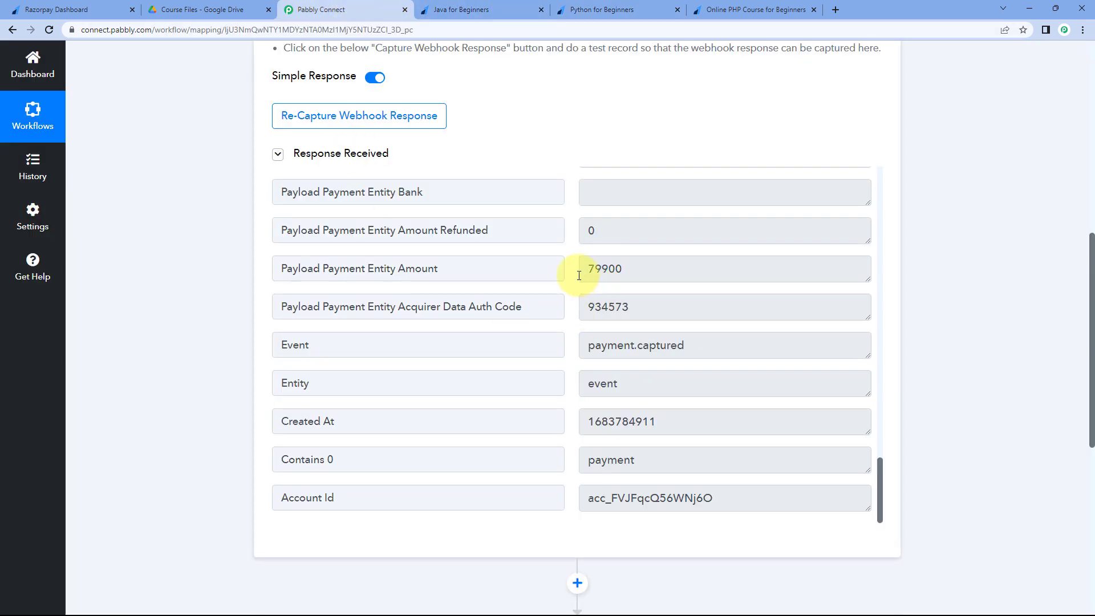
scroll(570, 235, down, 1)
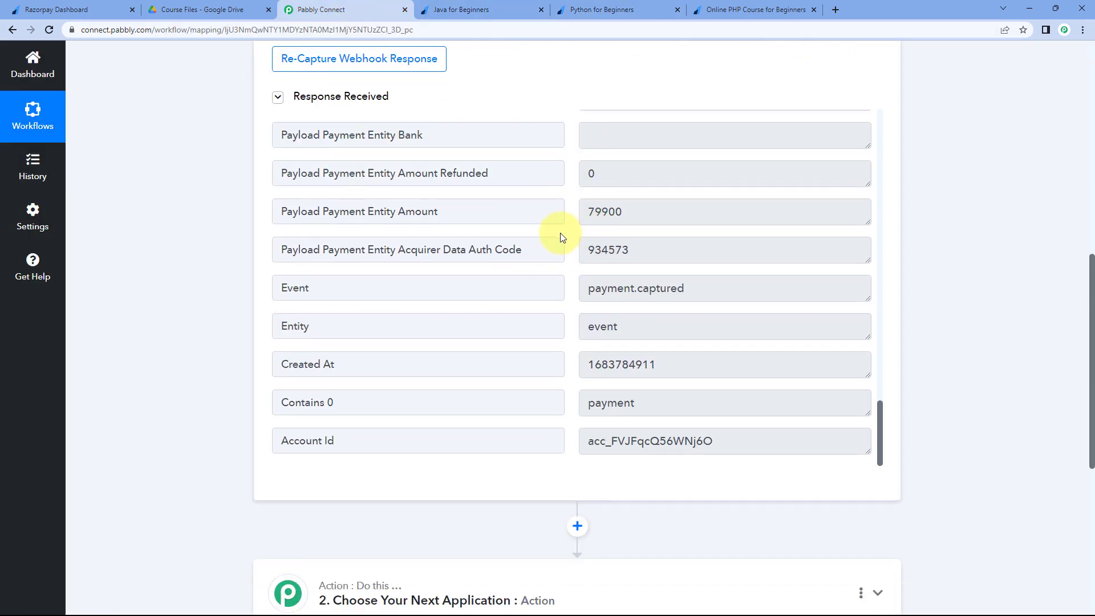
scroll(560, 233, up, 2)
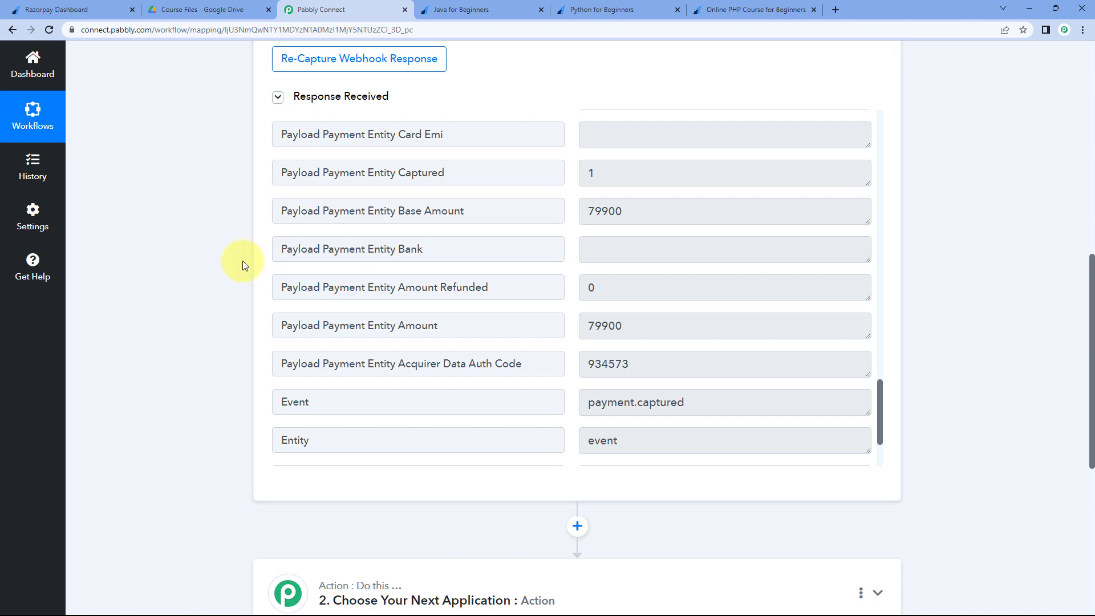
scroll(240, 258, down, 5)
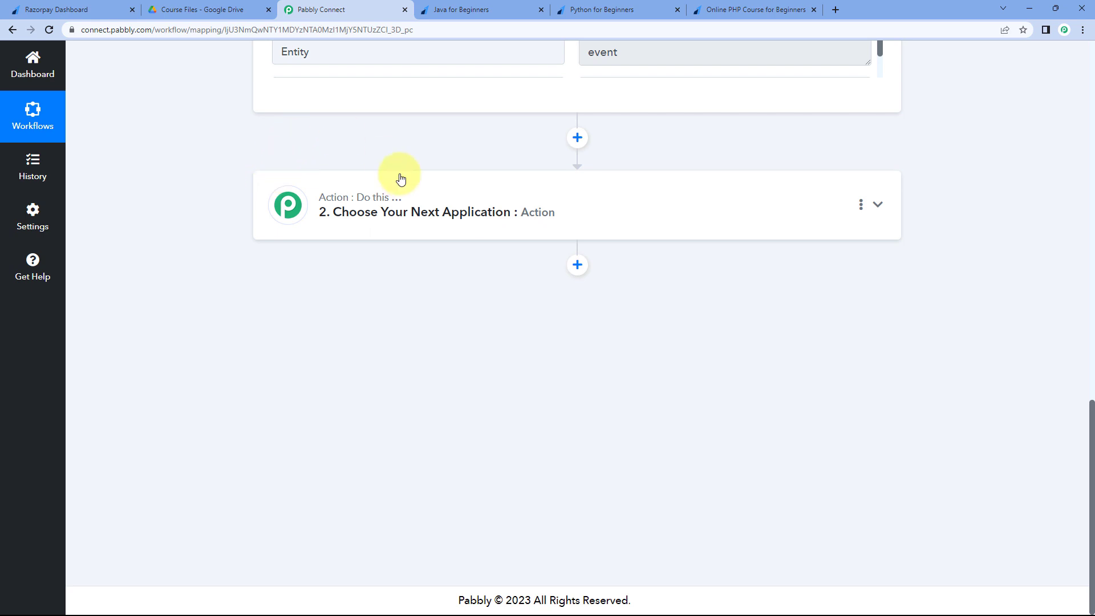
scroll(642, 235, up, 5)
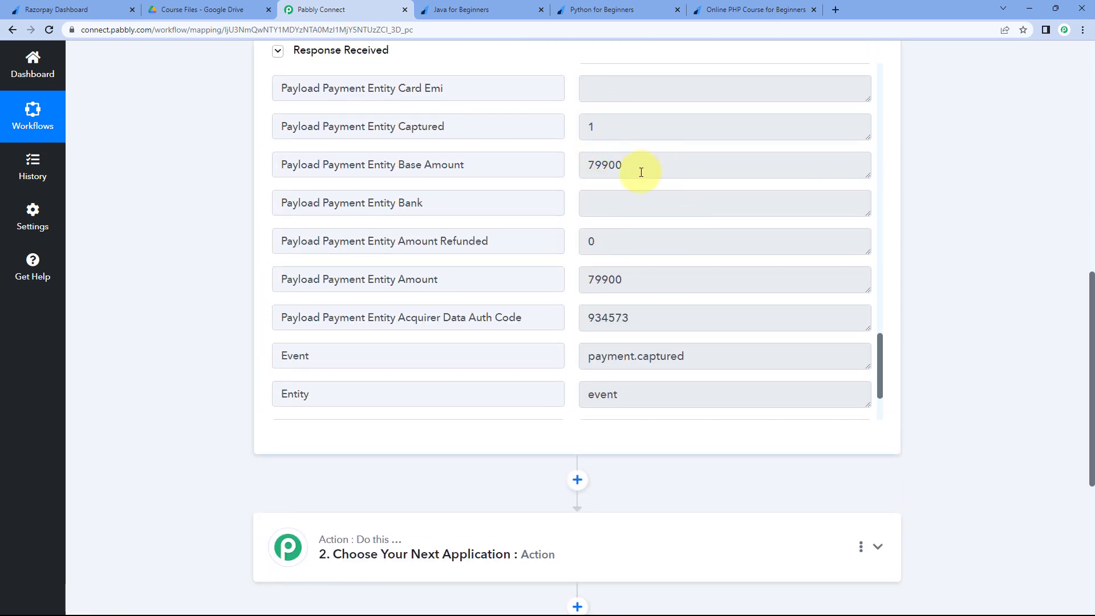
drag(640, 171, 587, 166)
click(601, 166)
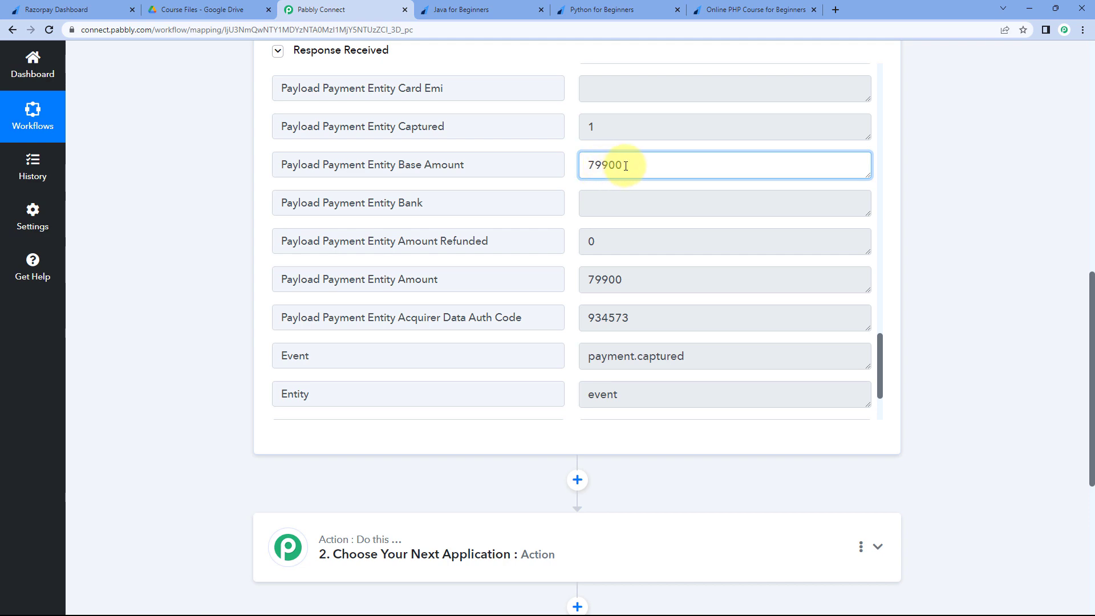
click(491, 7)
click(202, 9)
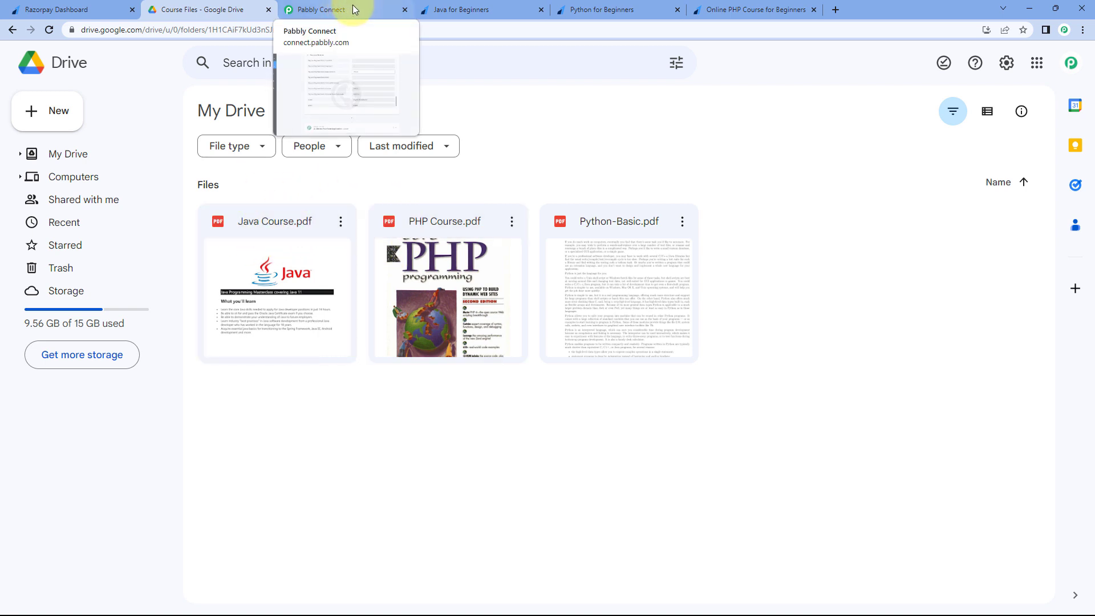
key(ctrl+Tab)
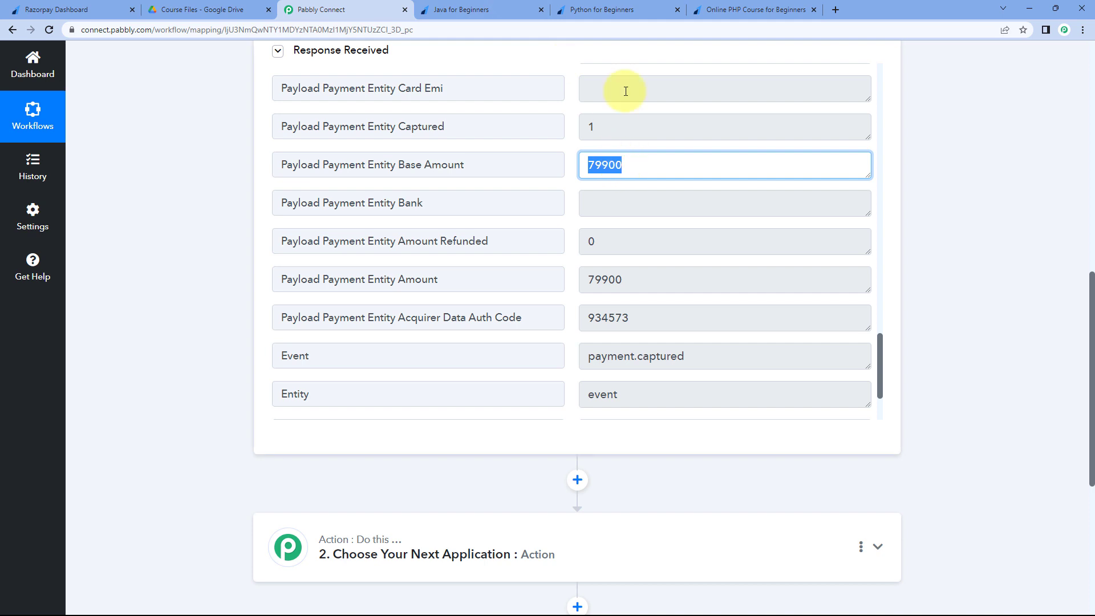
click(616, 7)
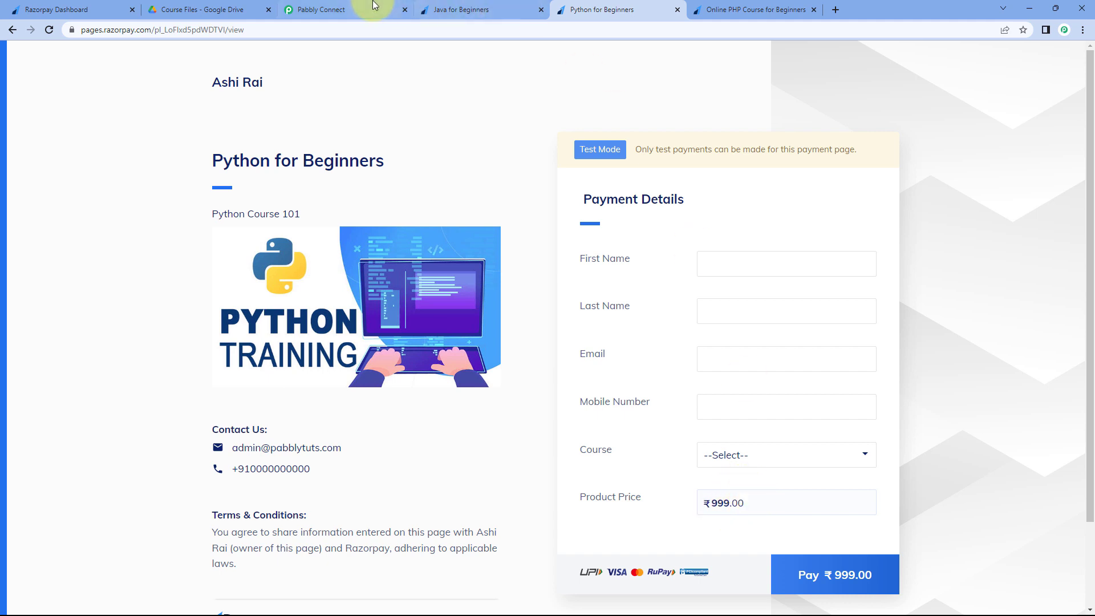
click(216, 9)
click(792, 7)
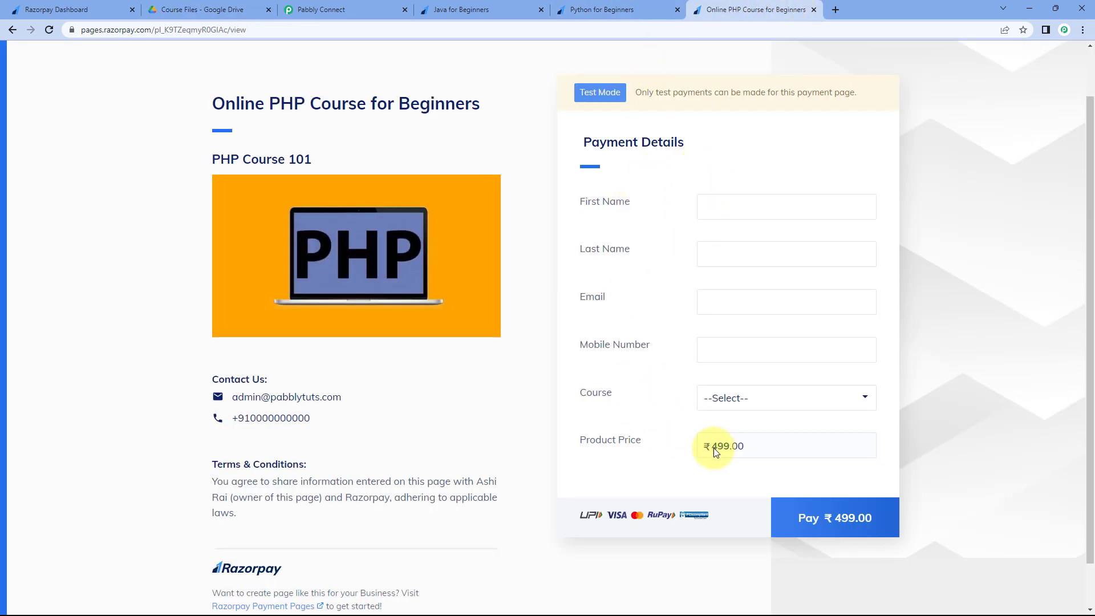
click(365, 8)
click(228, 263)
click(238, 6)
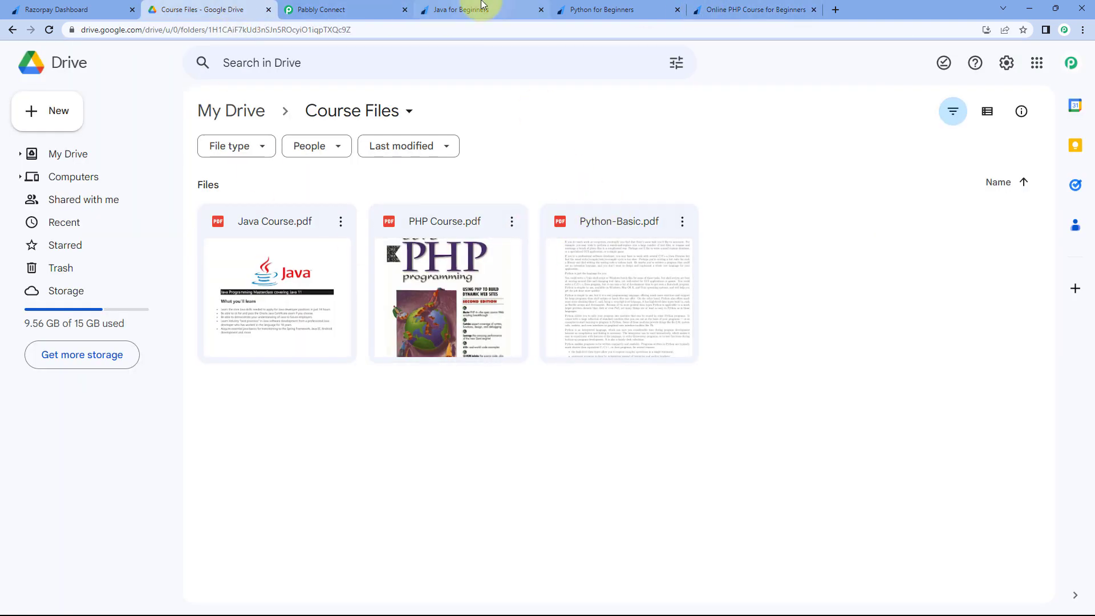
click(357, 9)
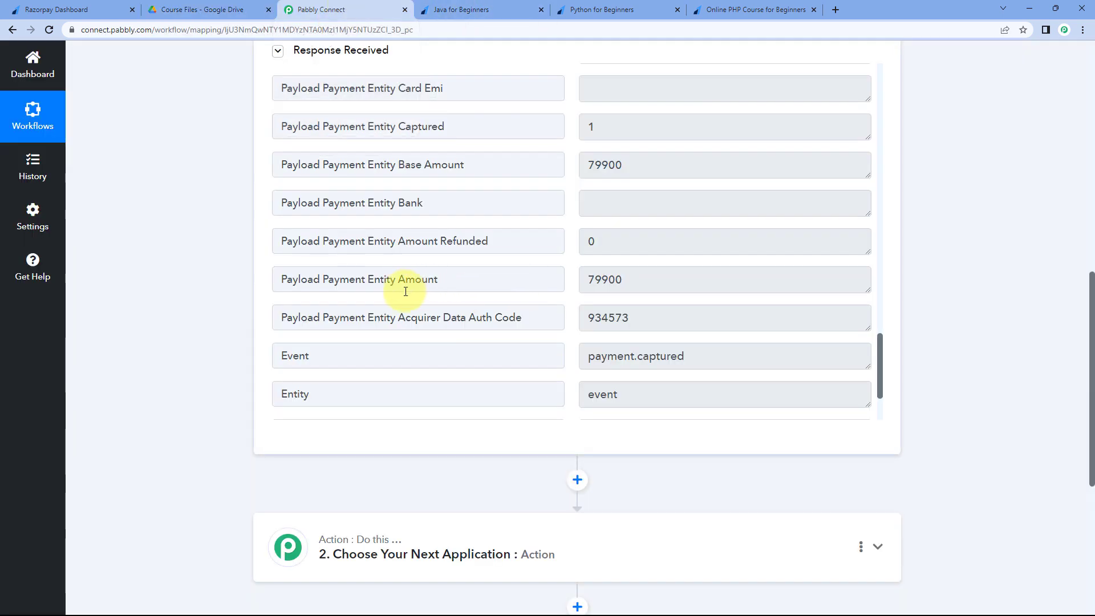
scroll(233, 339, down, 4)
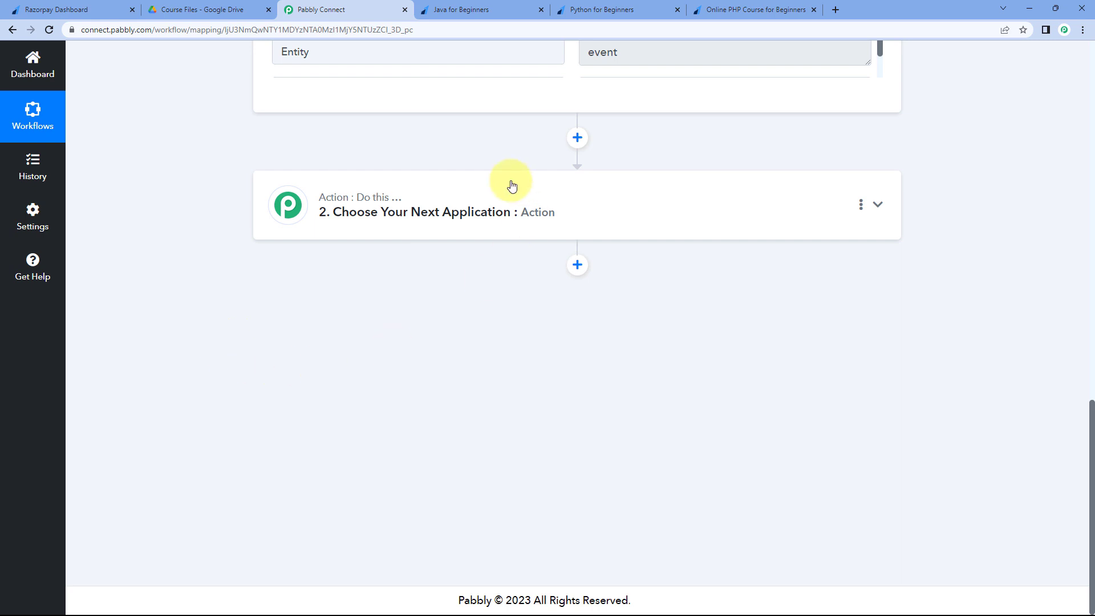
- Make Router by Pabbly the second action step, creating Route 1 and Route 2
click(558, 192)
scroll(202, 243, down, 1)
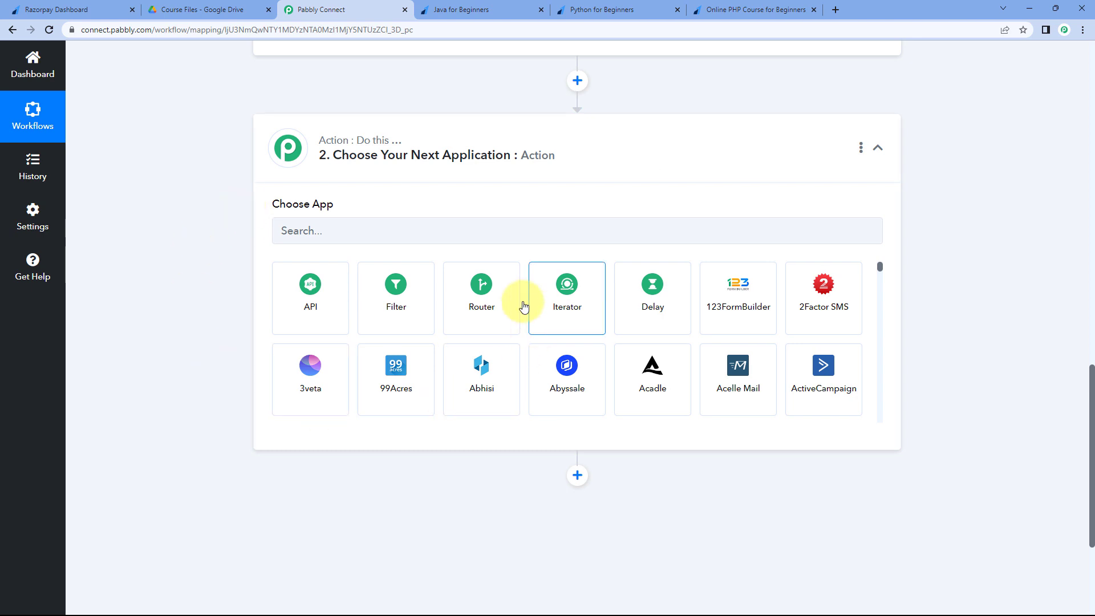
click(492, 317)
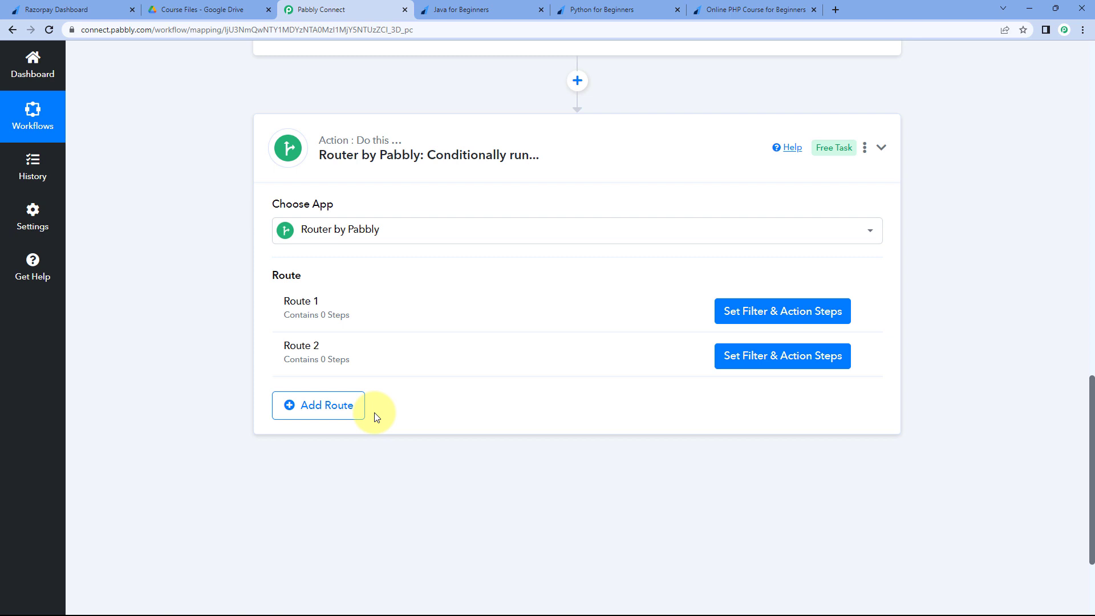
- Add a third route and rename Route 1 to Java Course
click(325, 412)
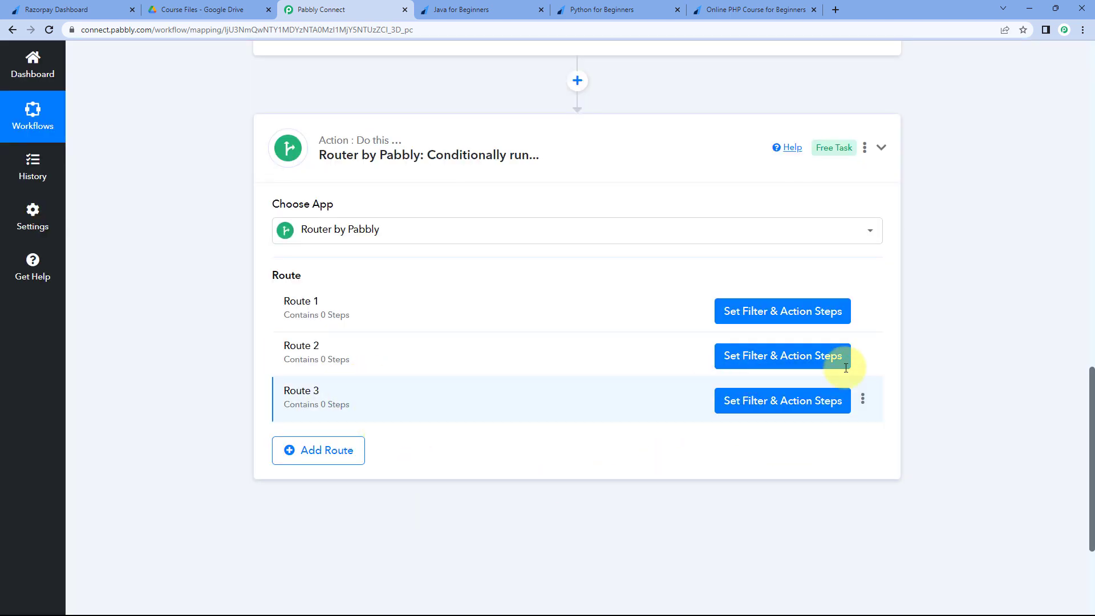
click(865, 309)
click(789, 334)
double_click(419, 337)
key(ctrl+a)
text(Java Course)
click(671, 389)
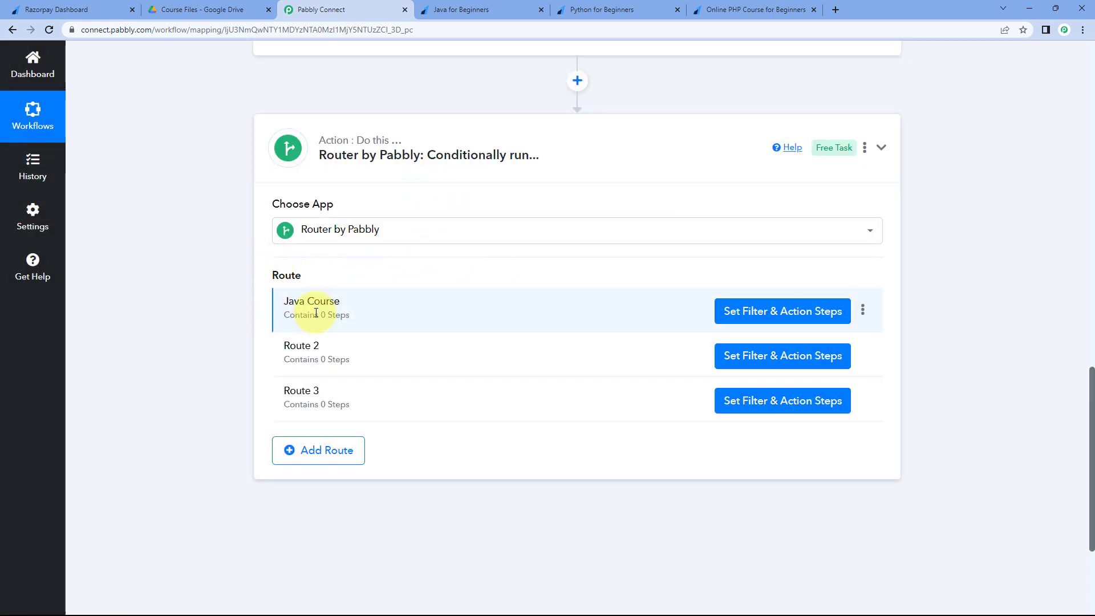
- Rename Route 2 to Python Course and Route 3 to PHP Course
click(863, 353)
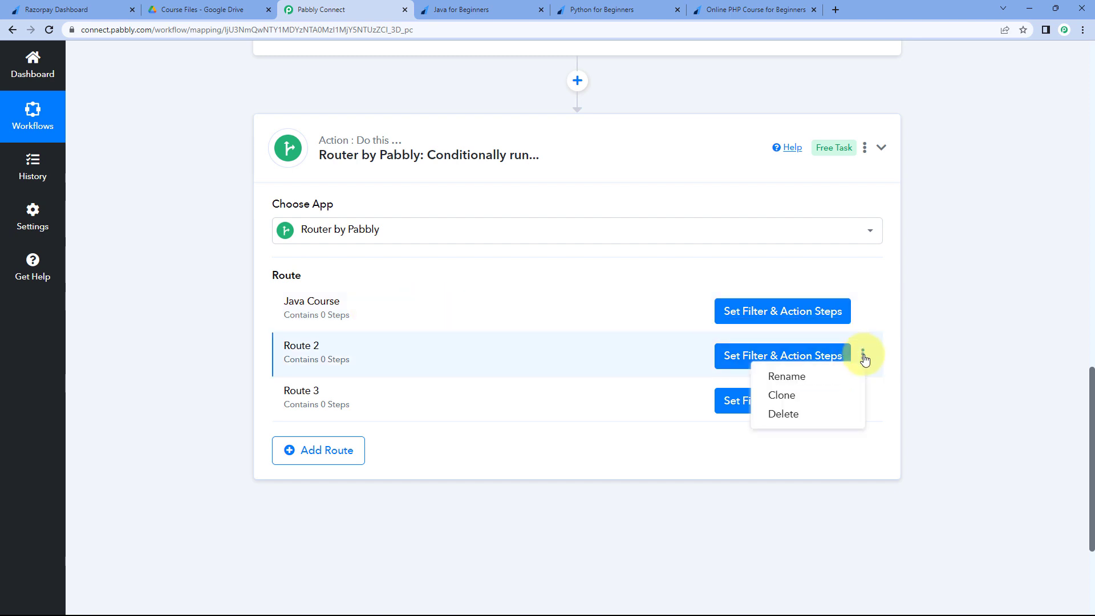
click(825, 374)
key(ctrl+a)
text(Pyth)
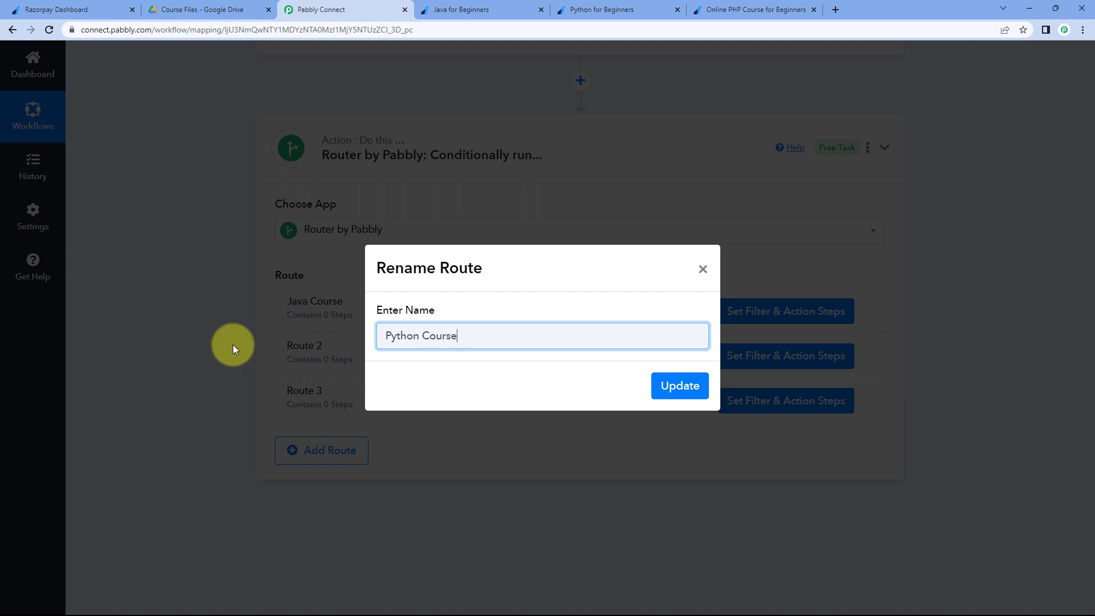
click(690, 385)
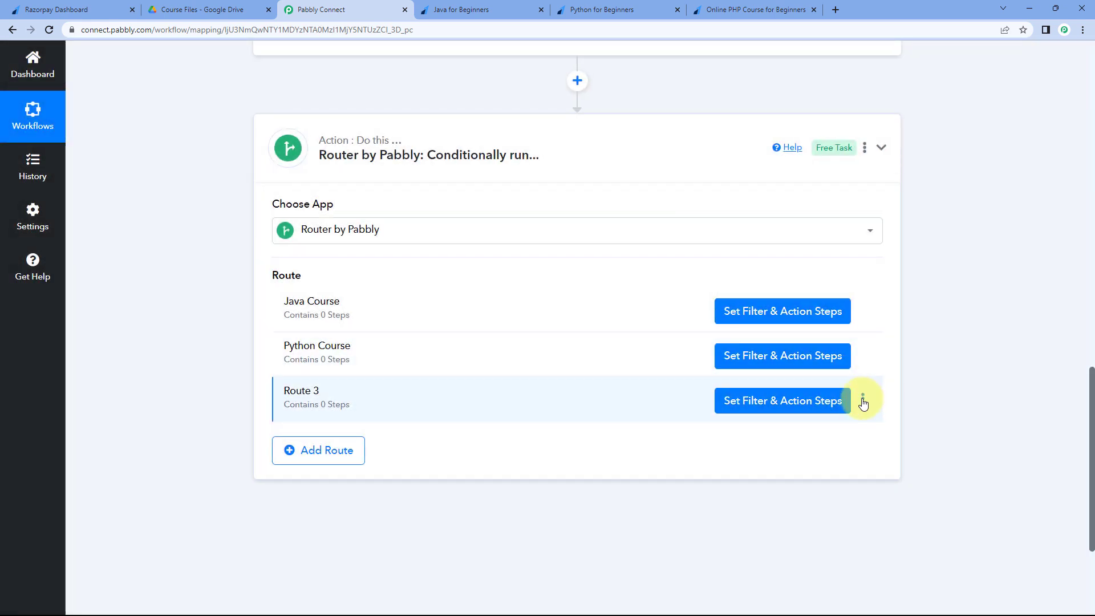
click(863, 400)
click(823, 419)
drag(440, 342, 374, 350)
text(PHP Course)
click(680, 385)
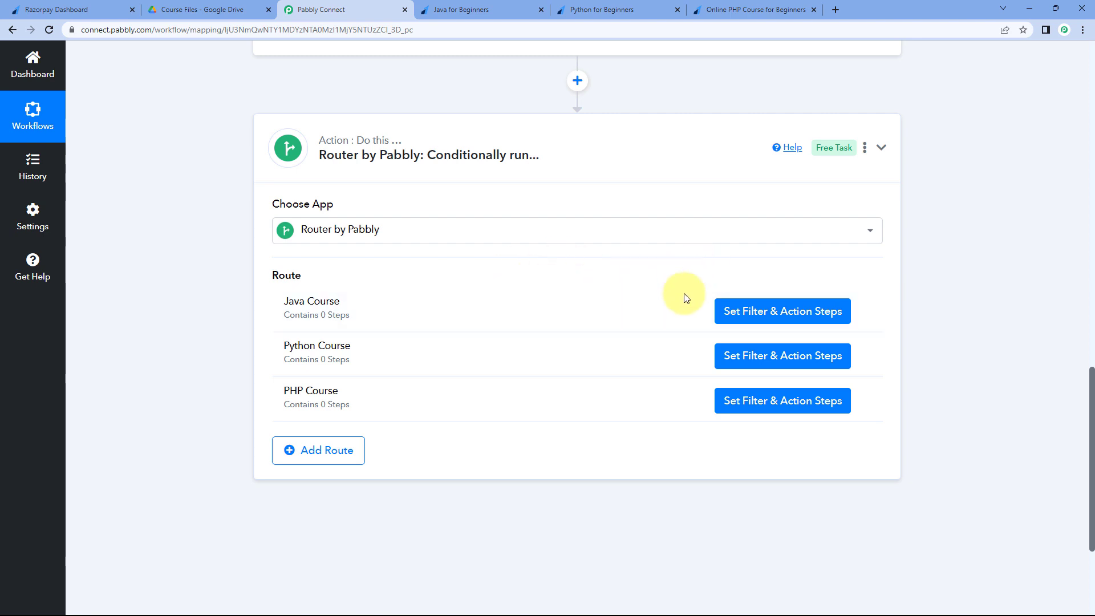
click(762, 315)
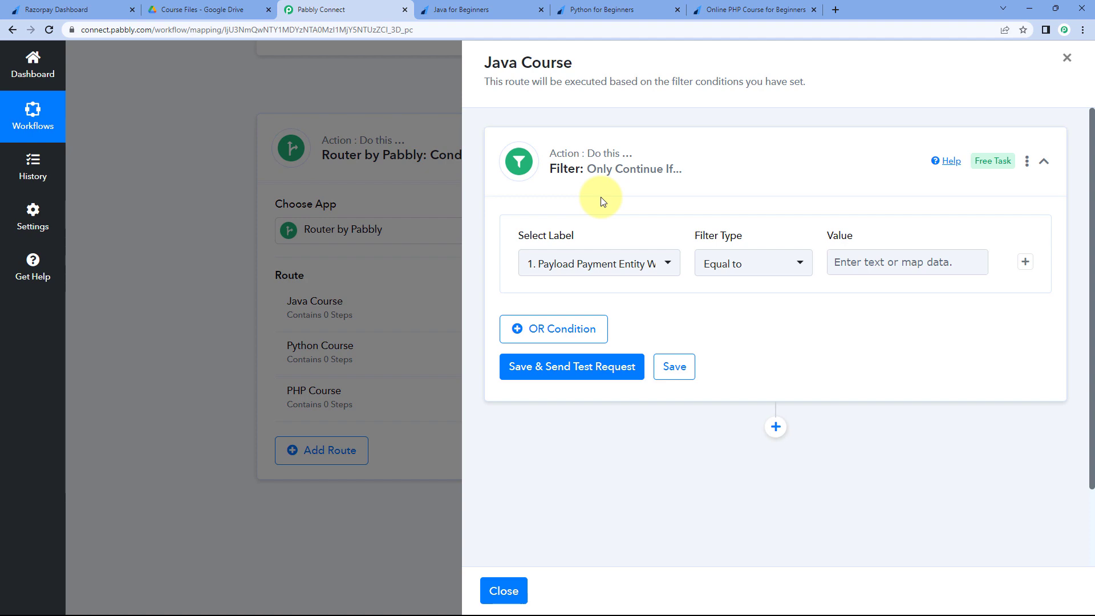
- Review the Java, Python and PHP payment pages, noting Java's ₹799.00, then close the filter panel
click(506, 9)
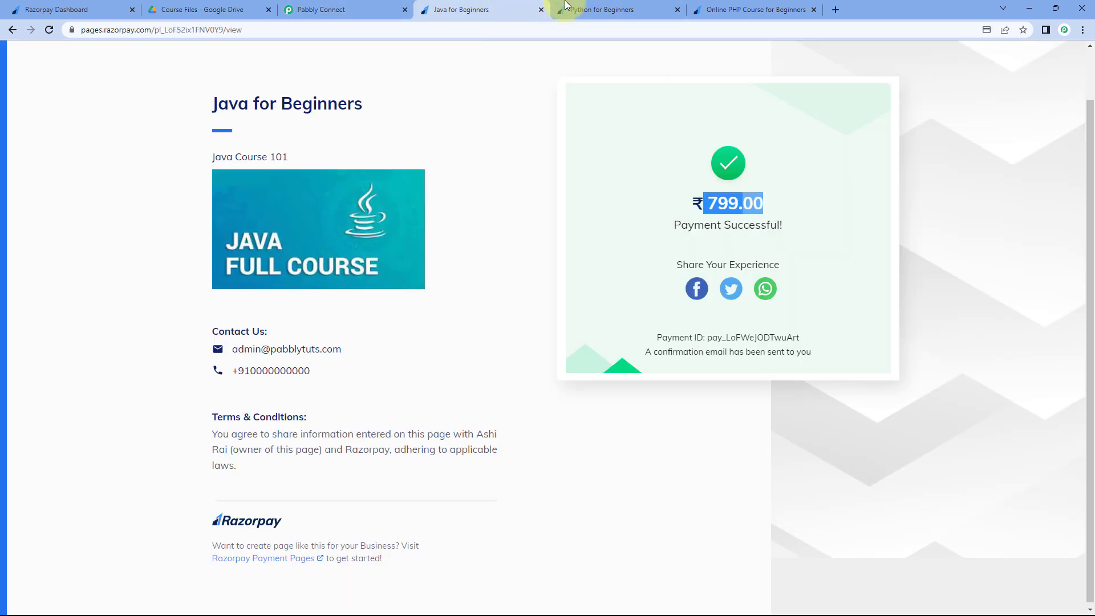
click(599, 9)
click(698, 7)
click(505, 7)
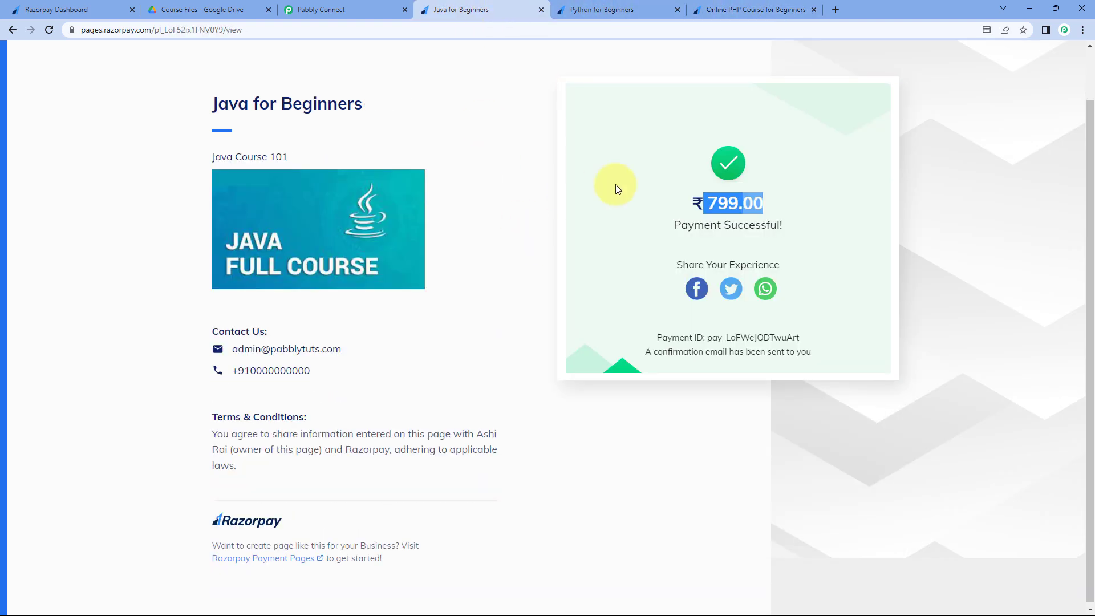
click(768, 196)
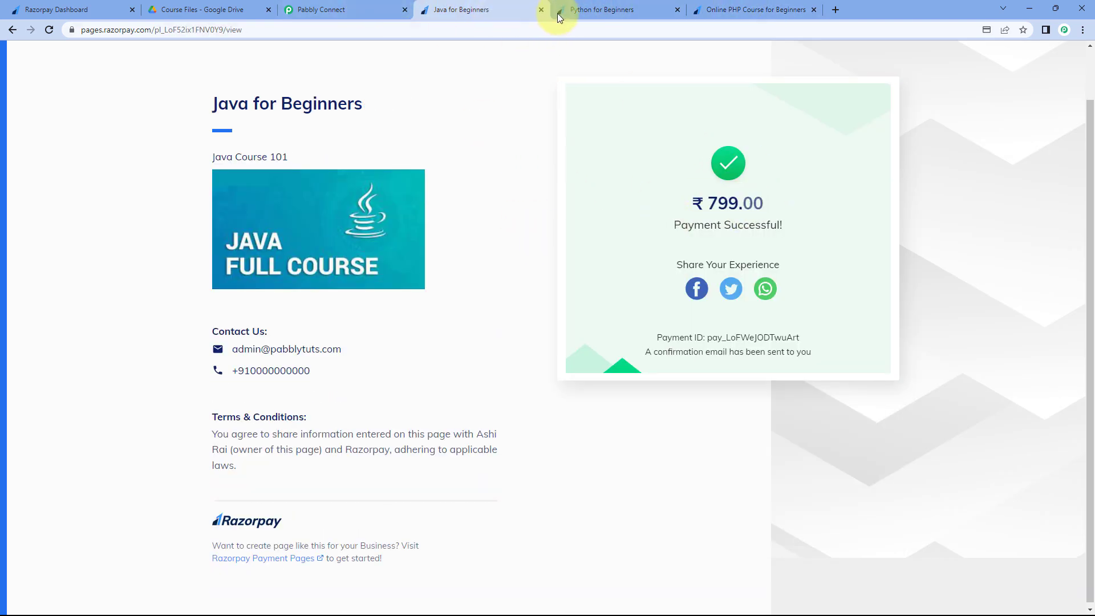
click(606, 9)
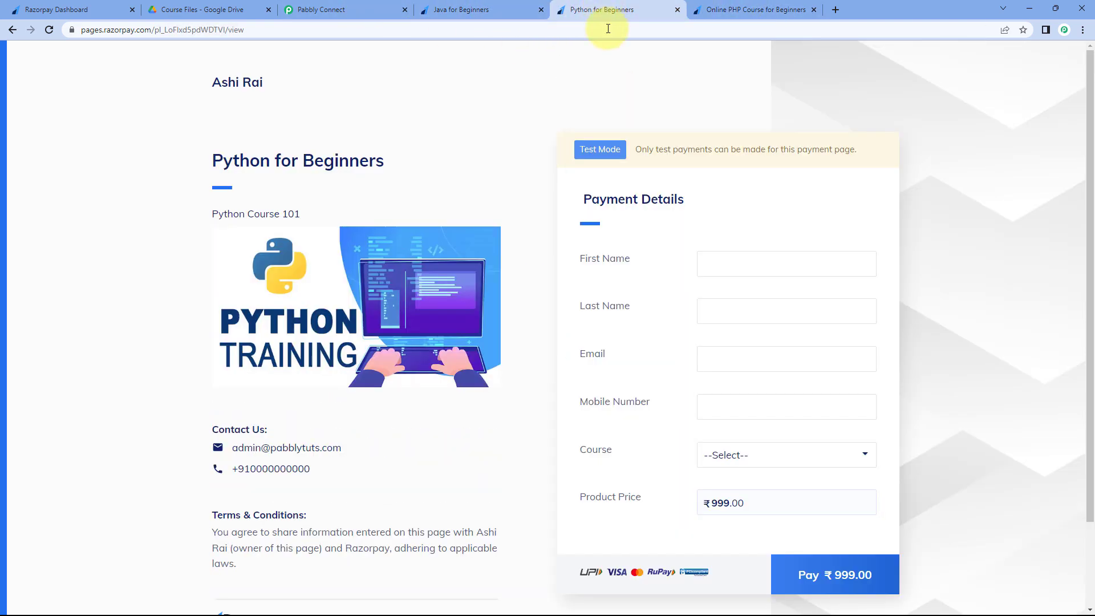
click(380, 5)
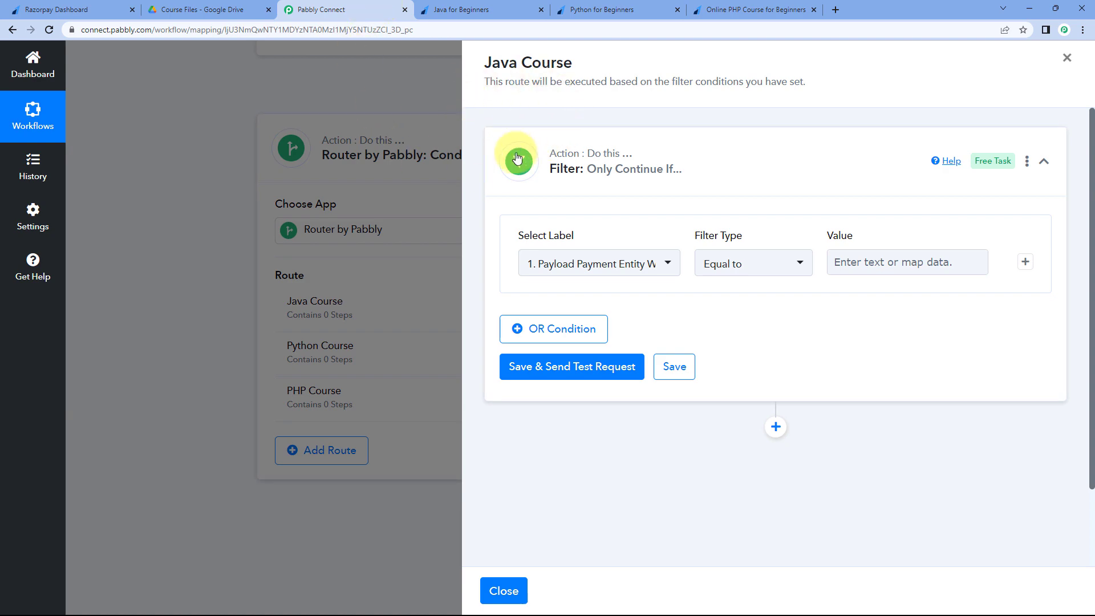
click(450, 179)
- Inspect the captured Payload Payment Entity Amount of 79900, then scroll back to the three course routes
scroll(567, 245, up, 8)
scroll(625, 217, down, 2)
scroll(616, 252, up, 2)
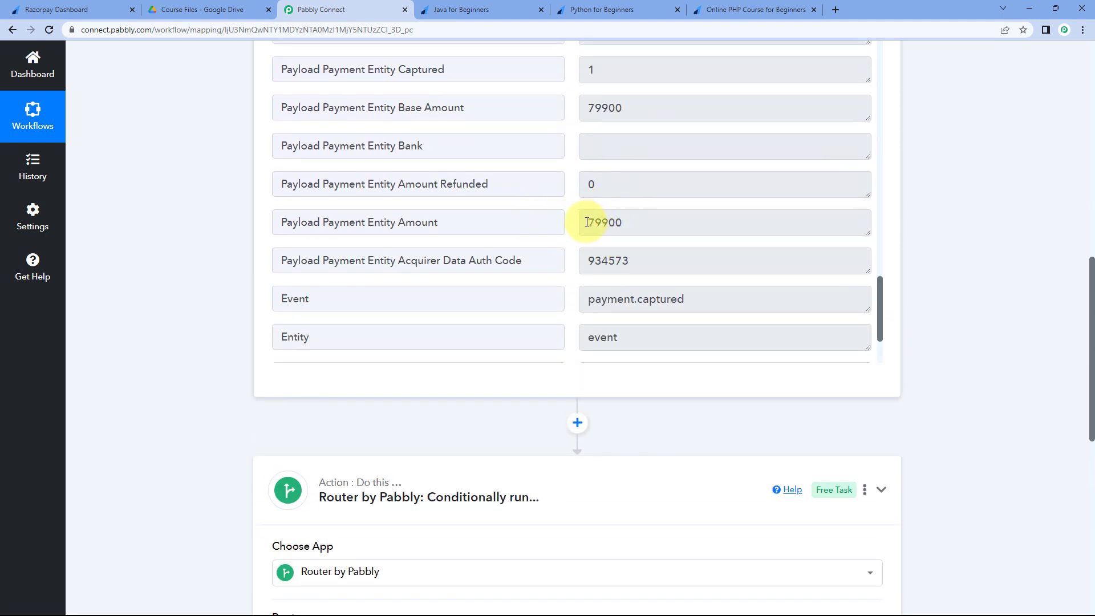
click(589, 222)
drag(606, 223, 624, 225)
click(604, 222)
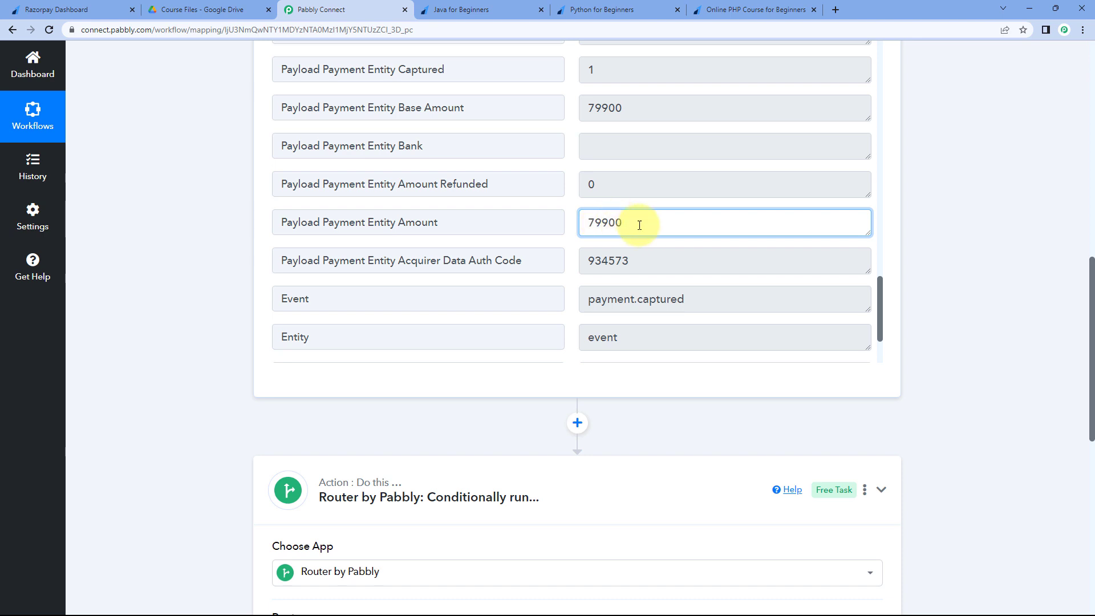
scroll(200, 333, down, 5)
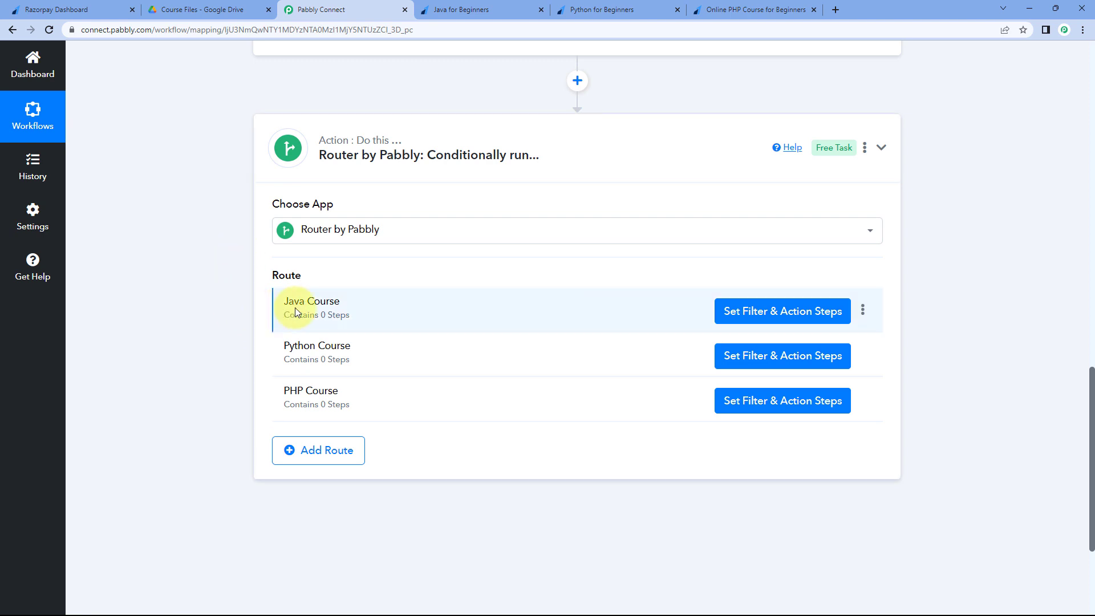
scroll(548, 269, up, 1)
scroll(565, 259, down, 2)
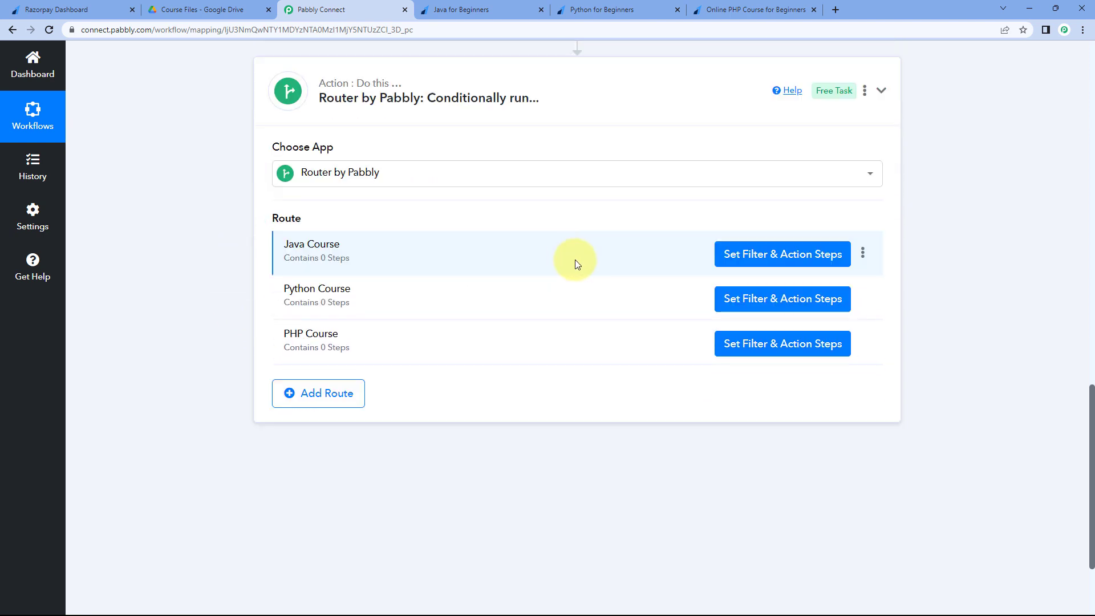
- Open the Java Course route's filter and choose Payload Payment Entity Amount as the label
click(746, 253)
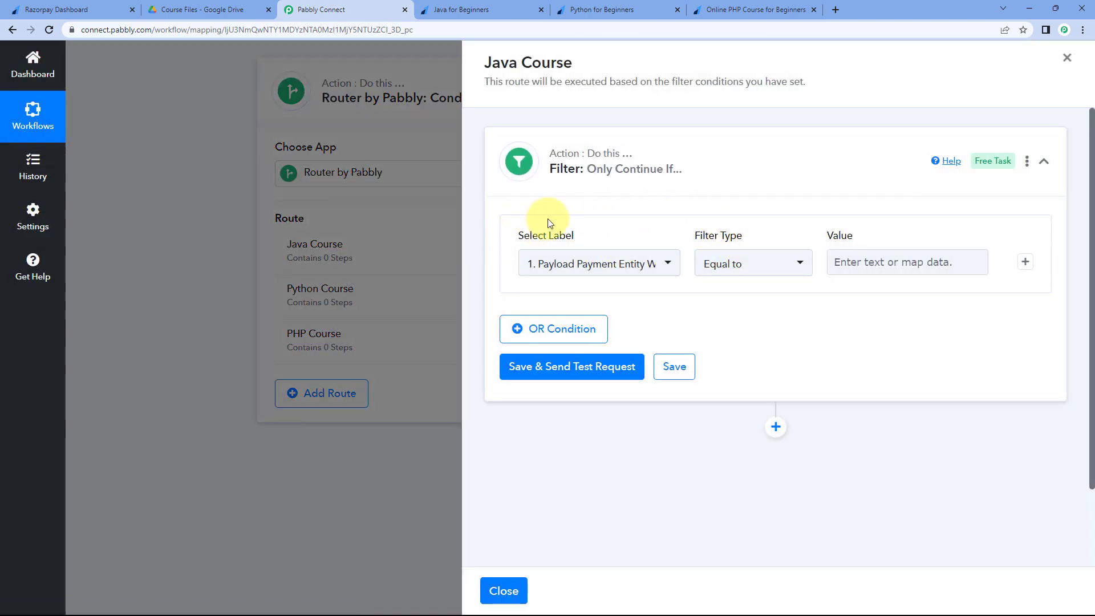
click(656, 264)
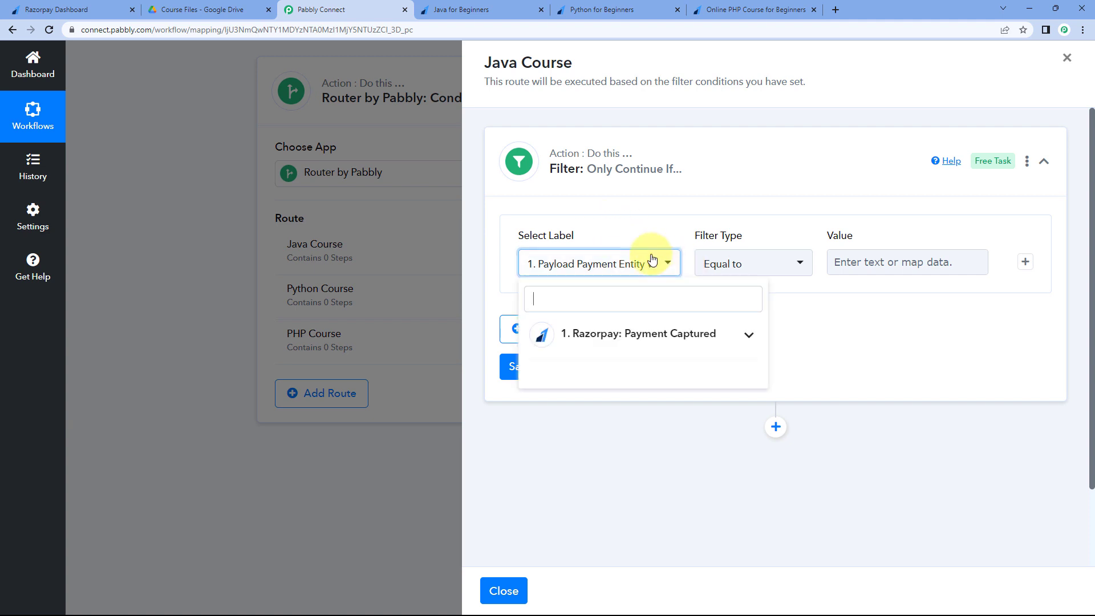
click(623, 345)
scroll(619, 357, down, 3)
scroll(614, 362, up, 1)
scroll(612, 366, down, 9)
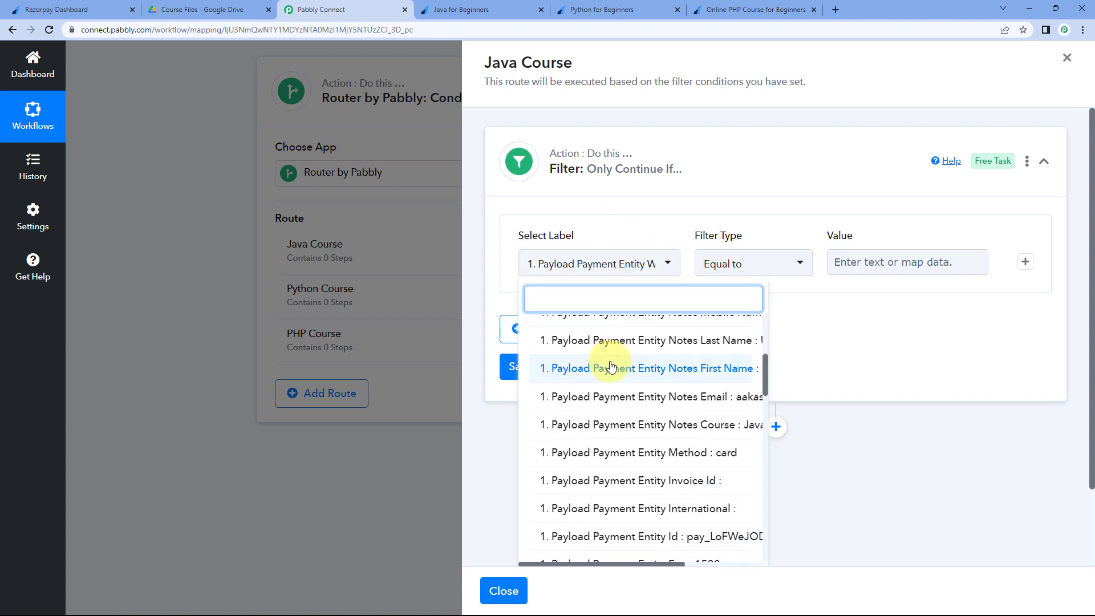
scroll(630, 514, right, 3)
scroll(616, 468, down, 2)
scroll(602, 449, down, 7)
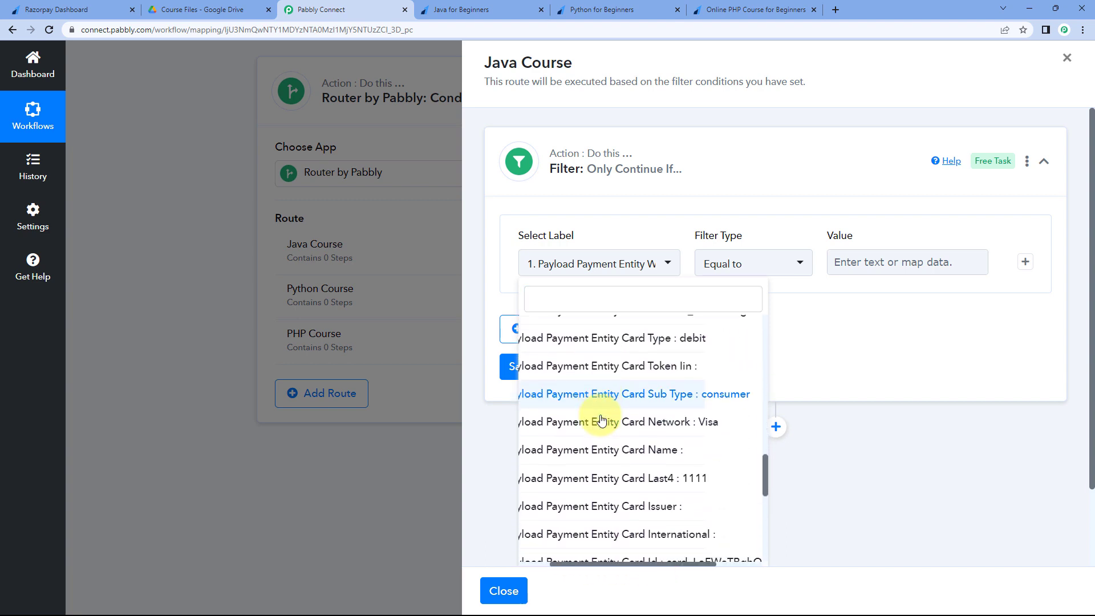
scroll(602, 421, down, 2)
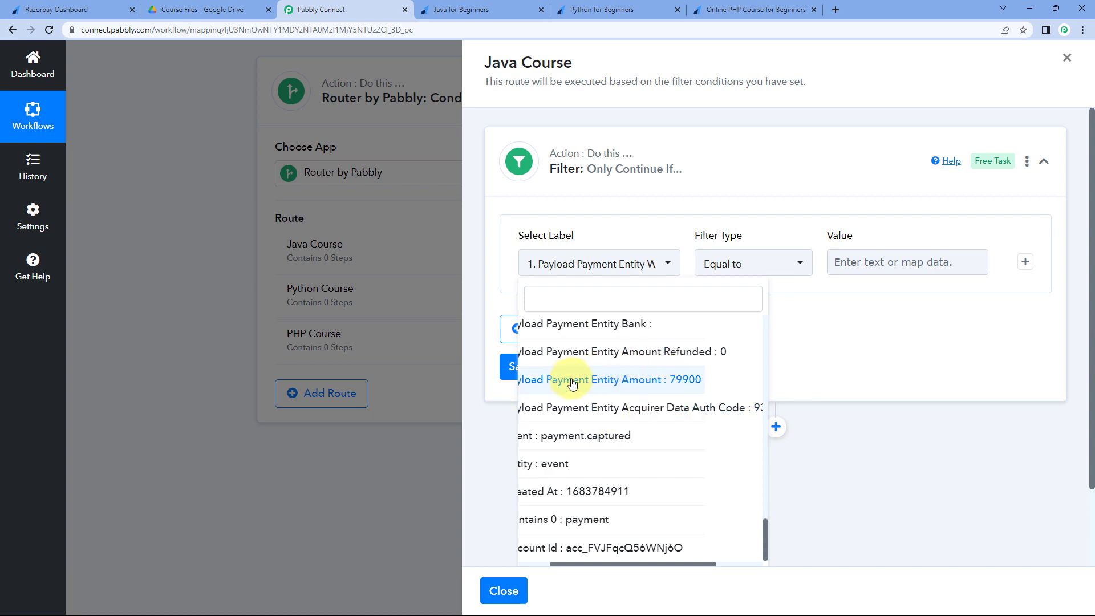
click(639, 381)
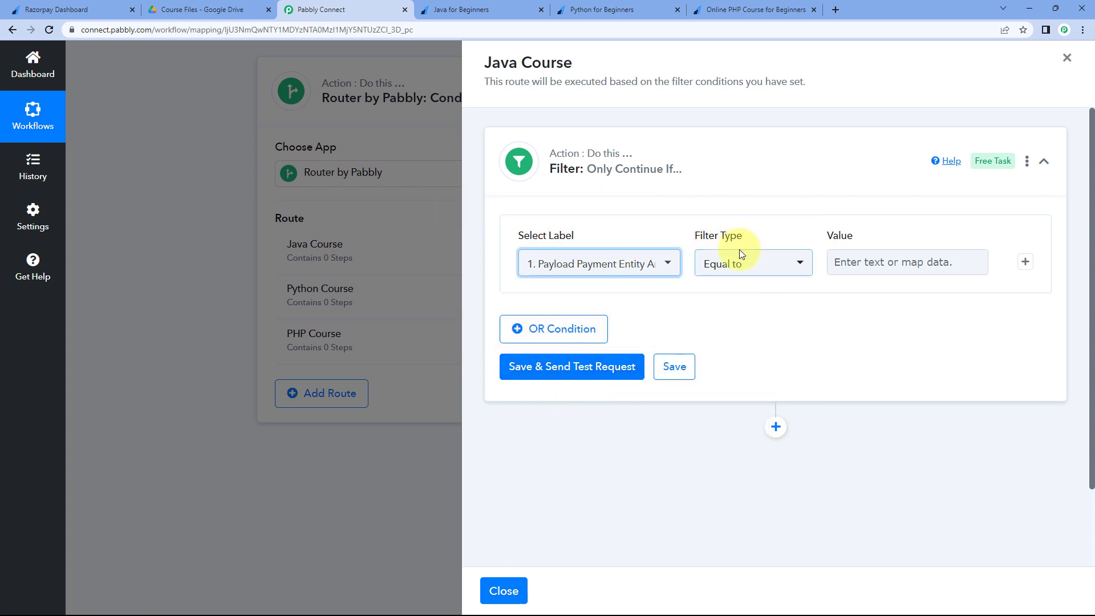
- Set the condition to Equal to 79900, matching the ₹799.00 payment, and save the filter
click(735, 266)
click(740, 170)
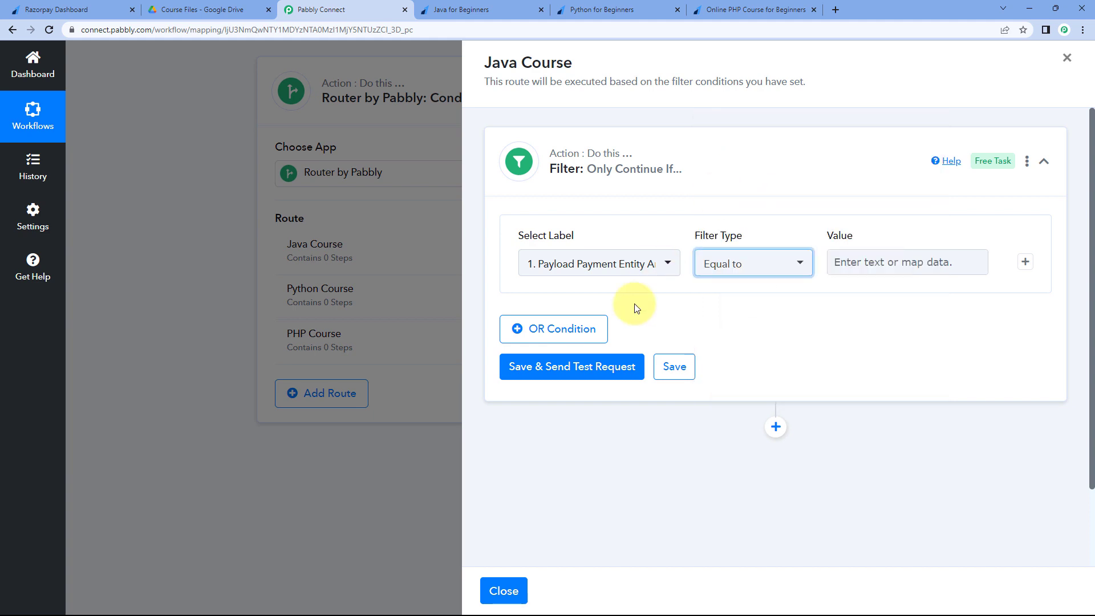
click(843, 261)
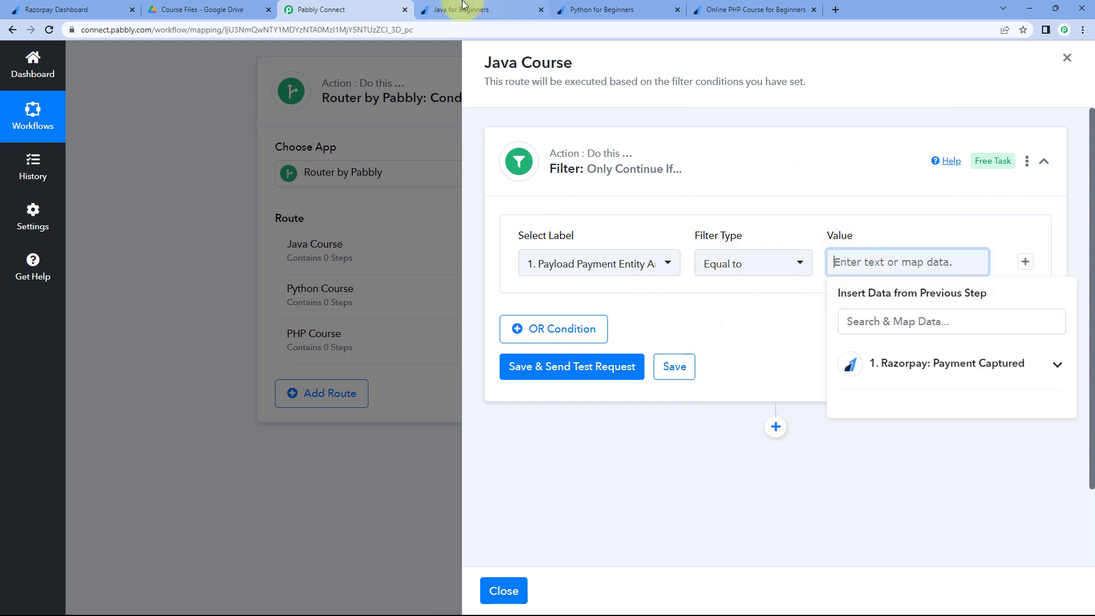
click(462, 10)
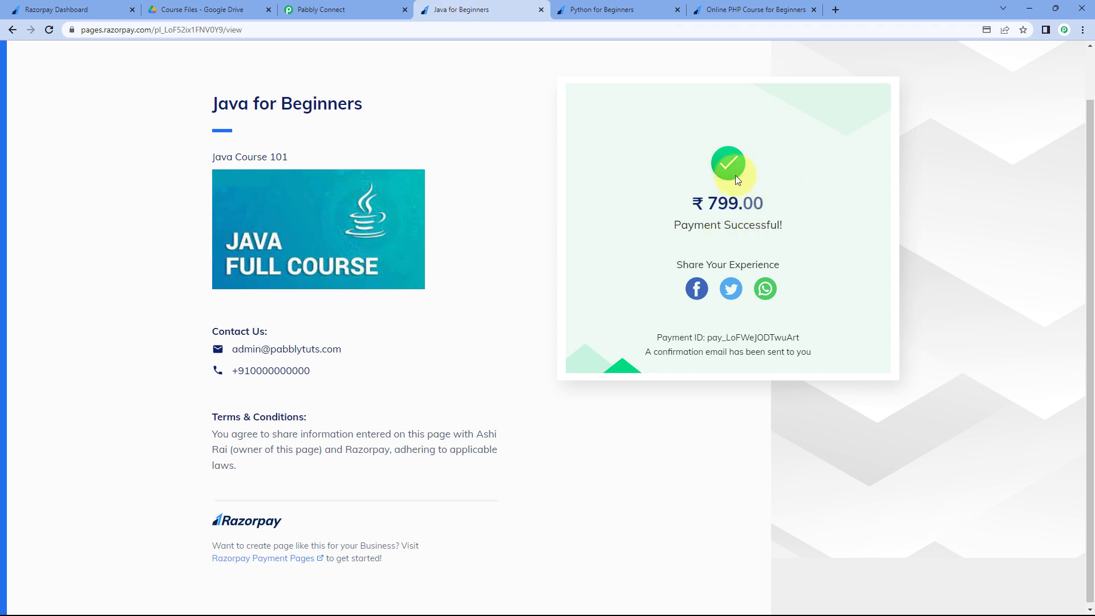
drag(769, 204, 699, 204)
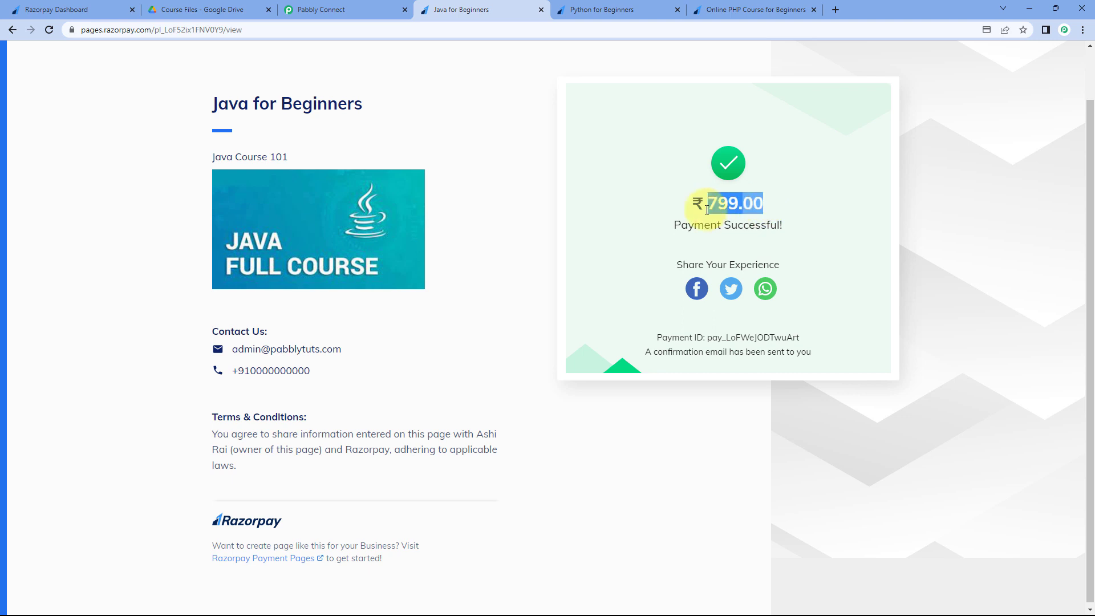
click(354, 9)
text(79900)
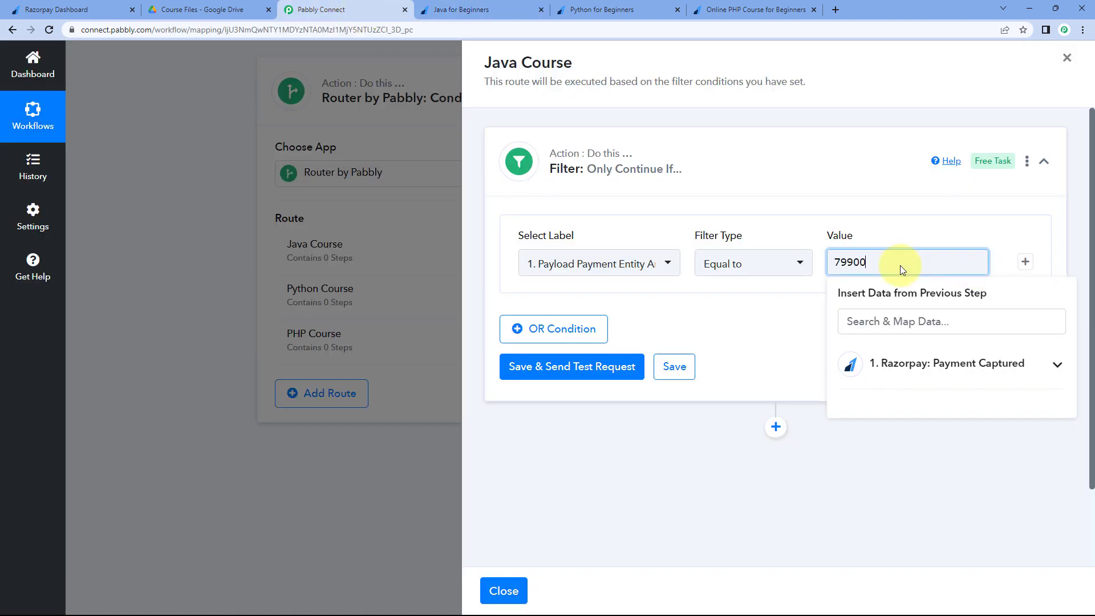
click(765, 303)
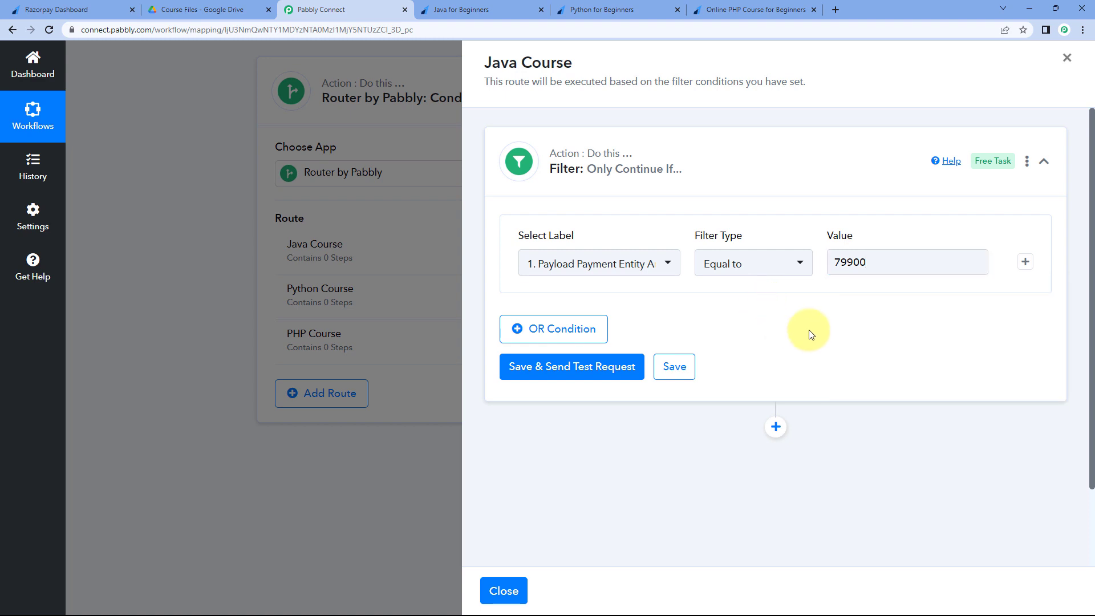
click(556, 366)
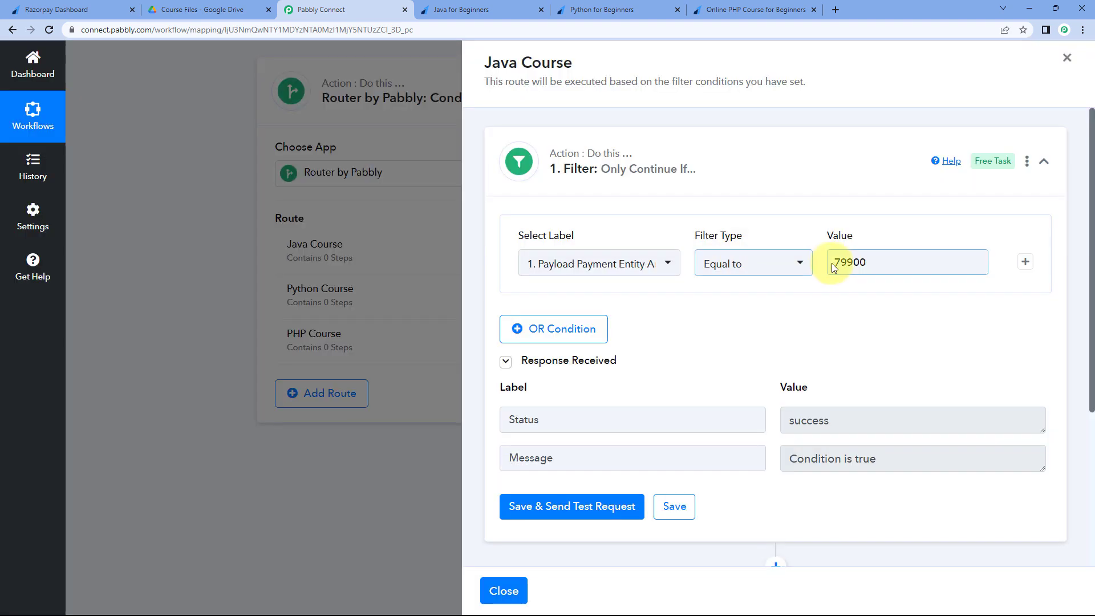
- Check the 79900 filter value against the payment page and confirm the test returns Condition is true
click(448, 9)
click(371, 9)
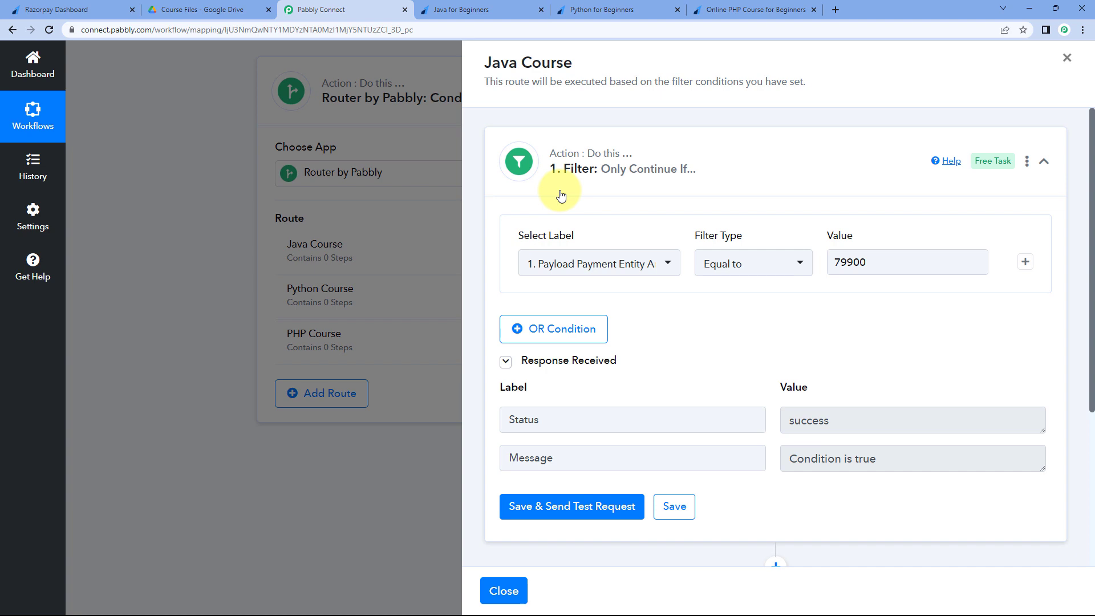
click(459, 9)
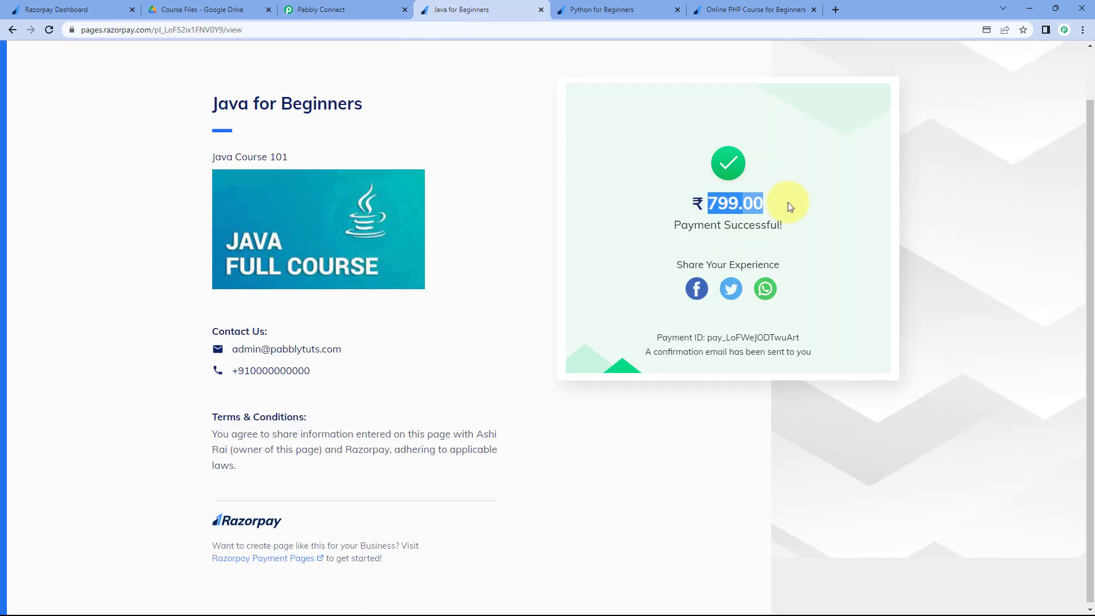
click(649, 143)
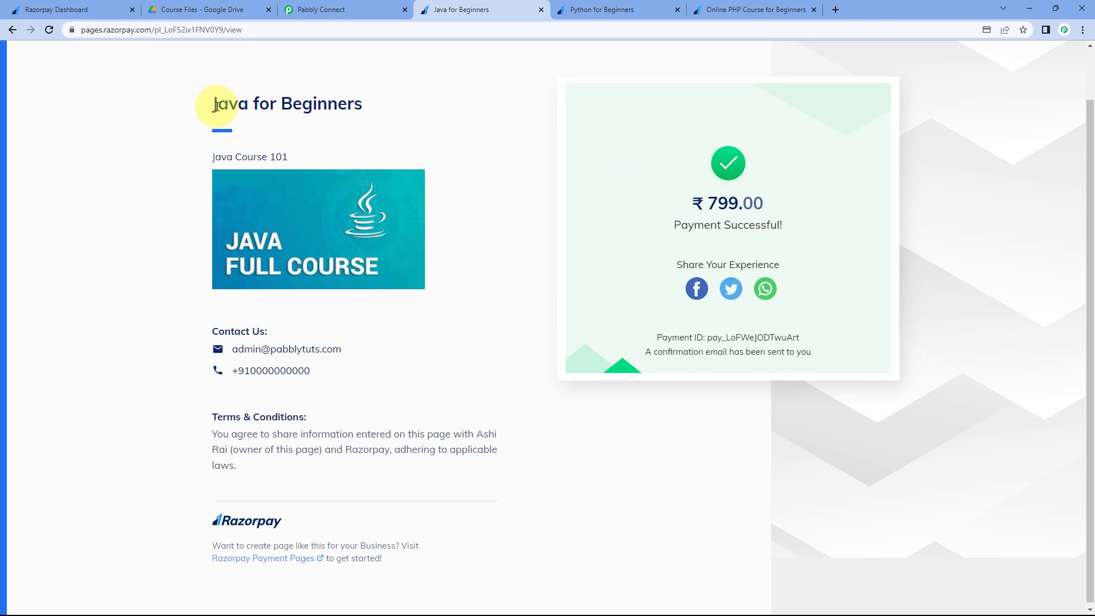
click(319, 9)
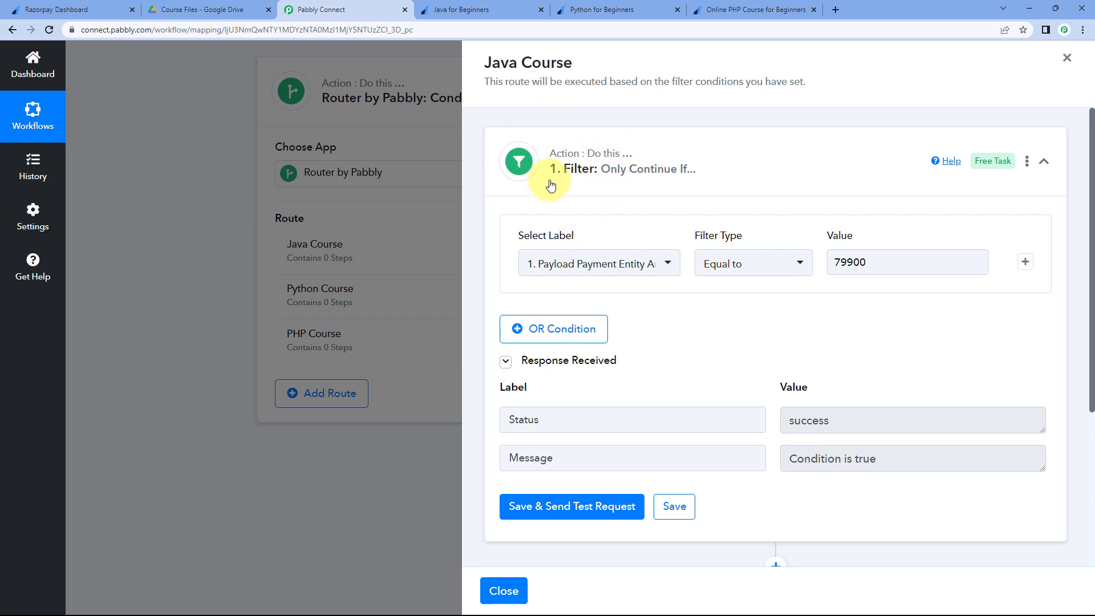
drag(890, 258, 799, 263)
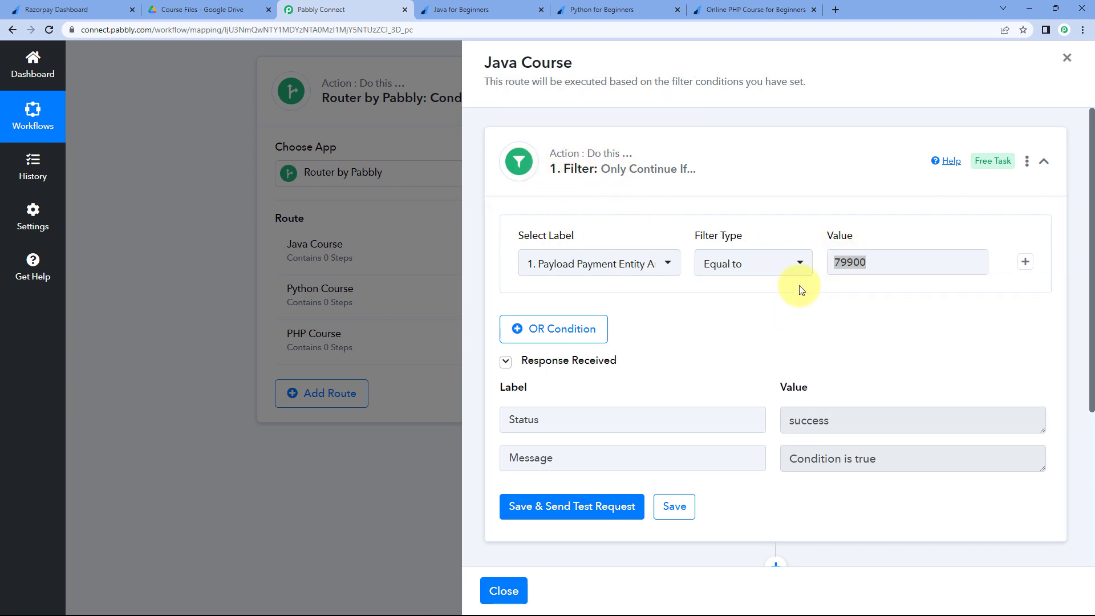
click(809, 355)
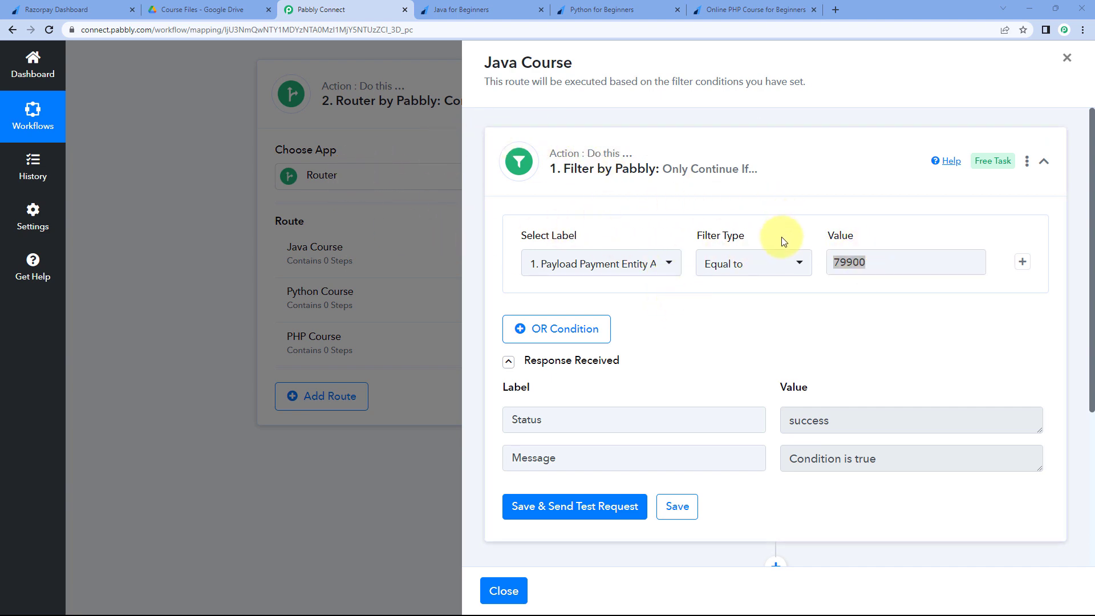
scroll(759, 299, down, 3)
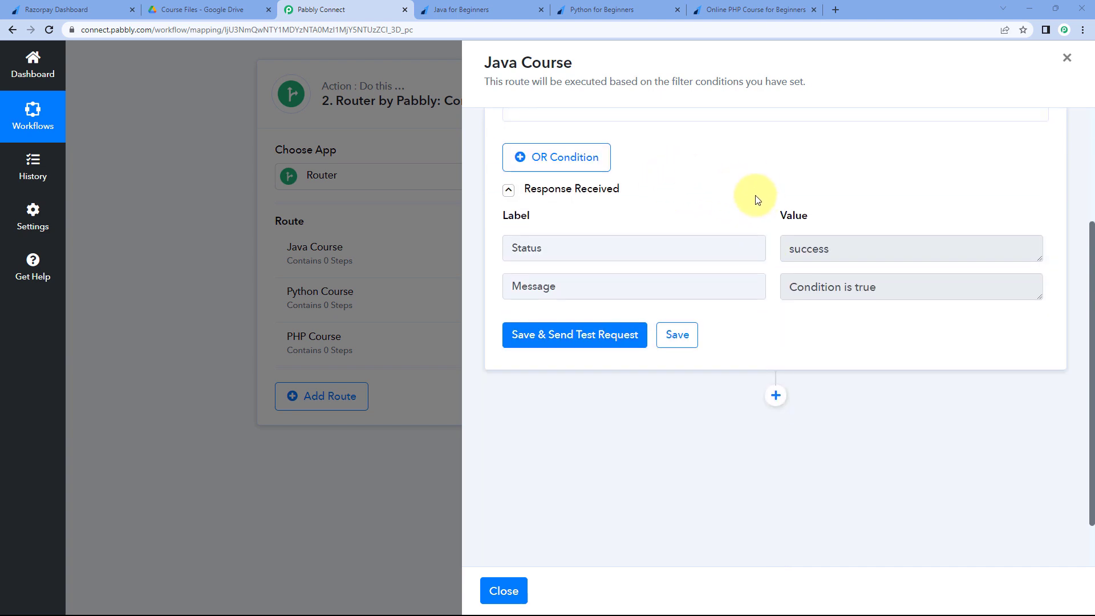
scroll(761, 222, down, 1)
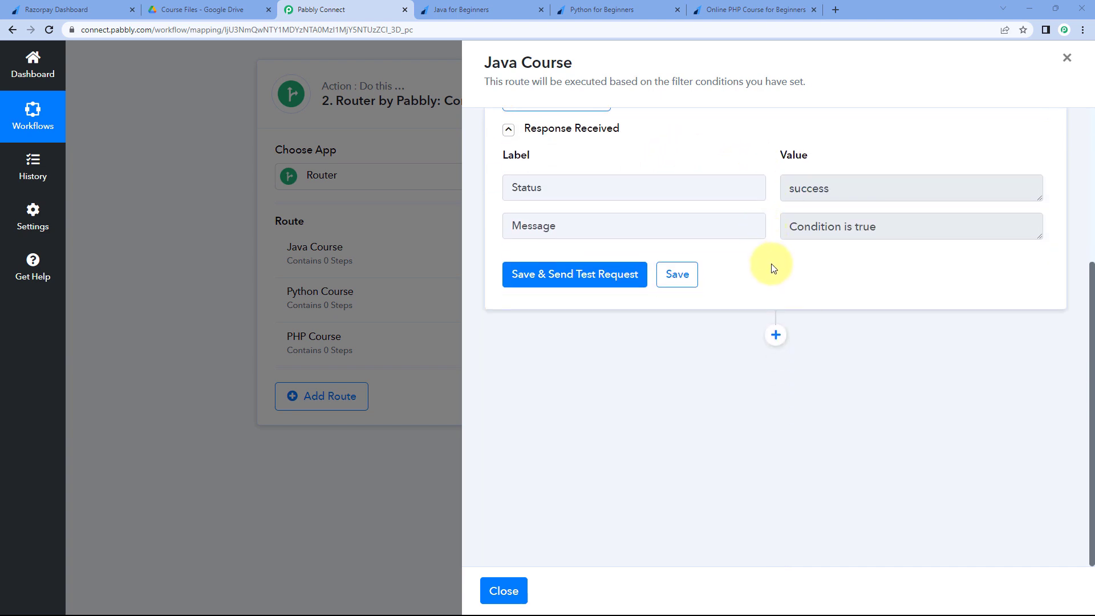
- Add a Google Drive action with the Share a File event to the Java Course route
click(776, 337)
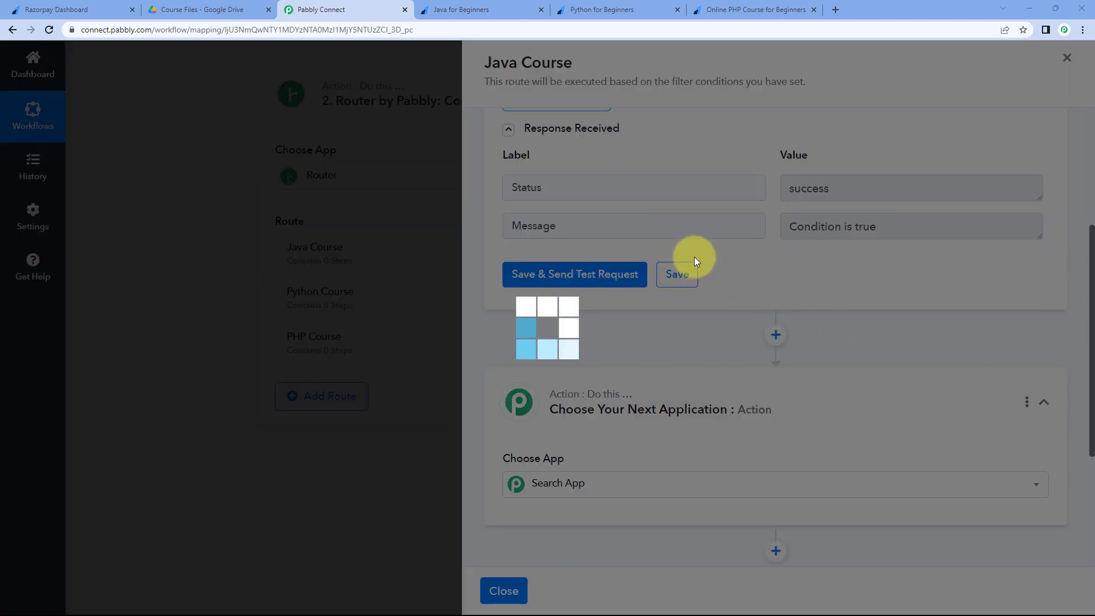
click(215, 10)
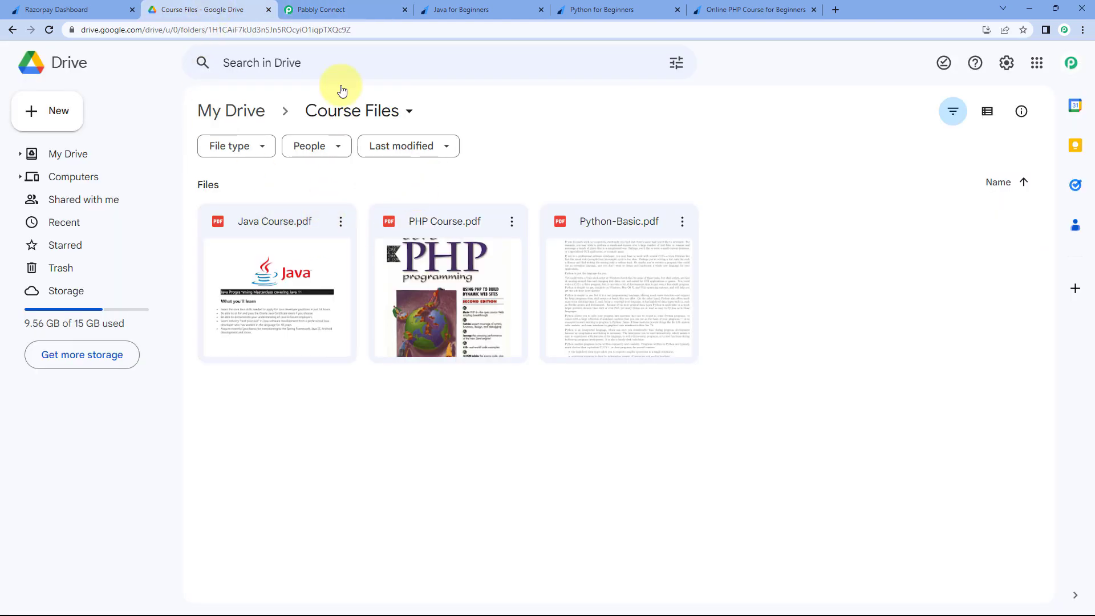
click(330, 9)
scroll(622, 336, down, 3)
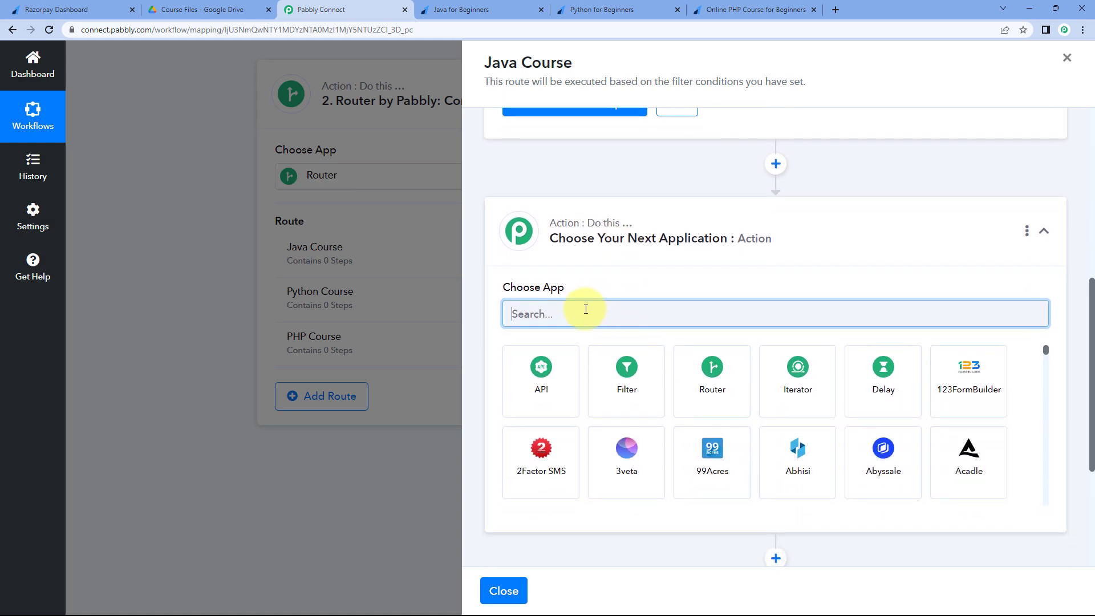
text(Google )
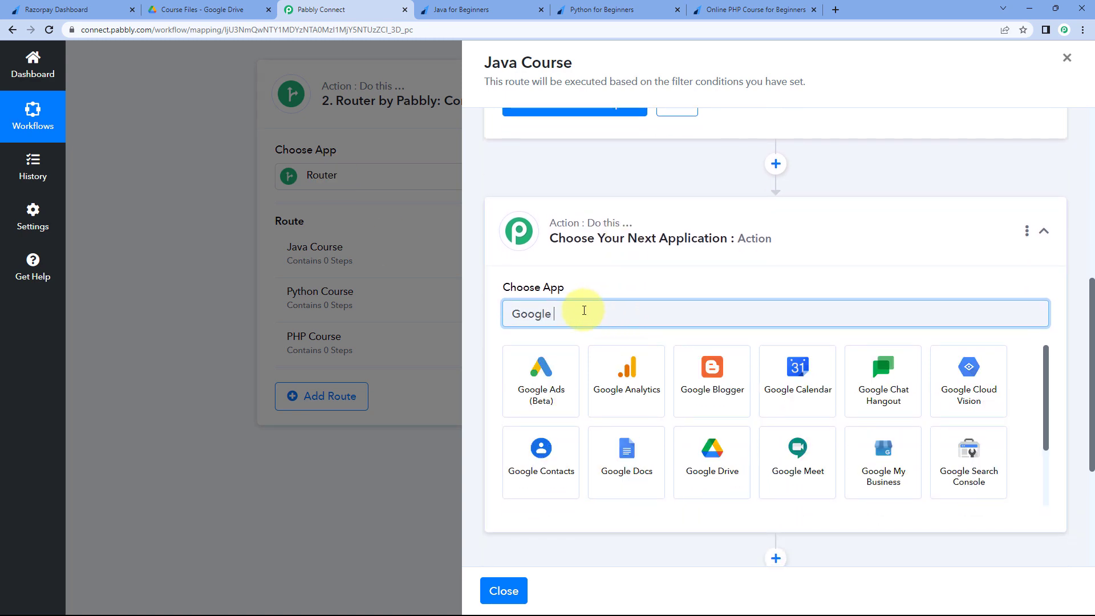
text(Drive)
click(533, 411)
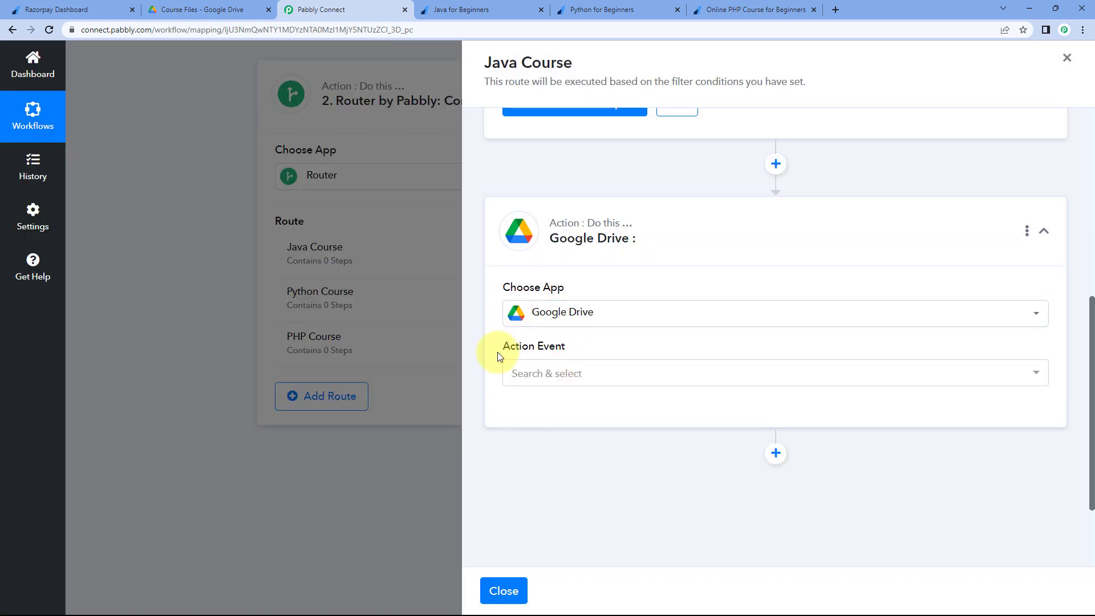
scroll(563, 333, down, 1)
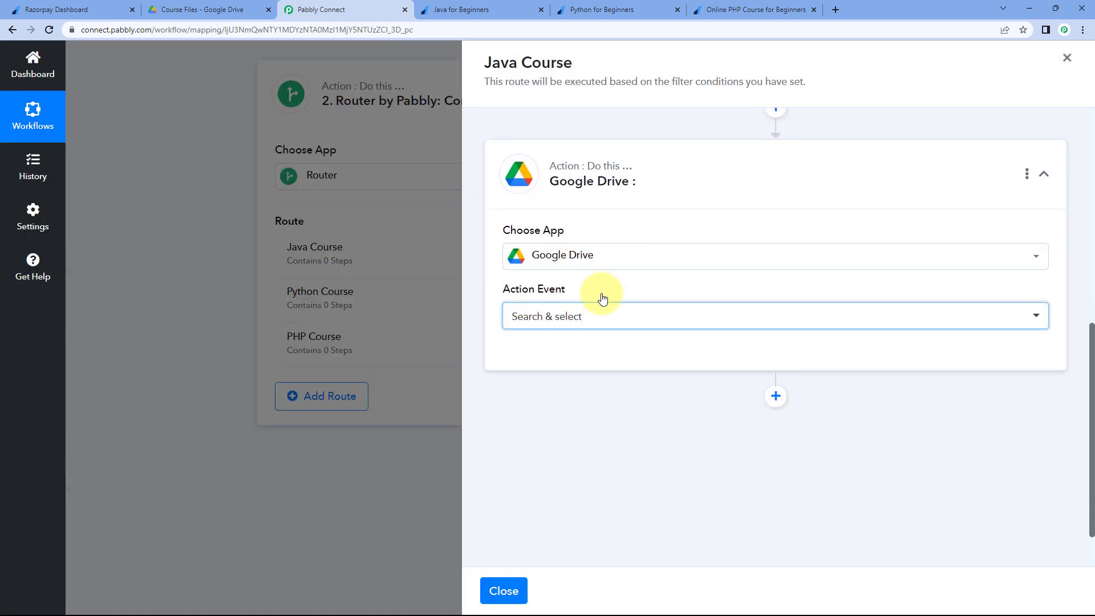
click(603, 317)
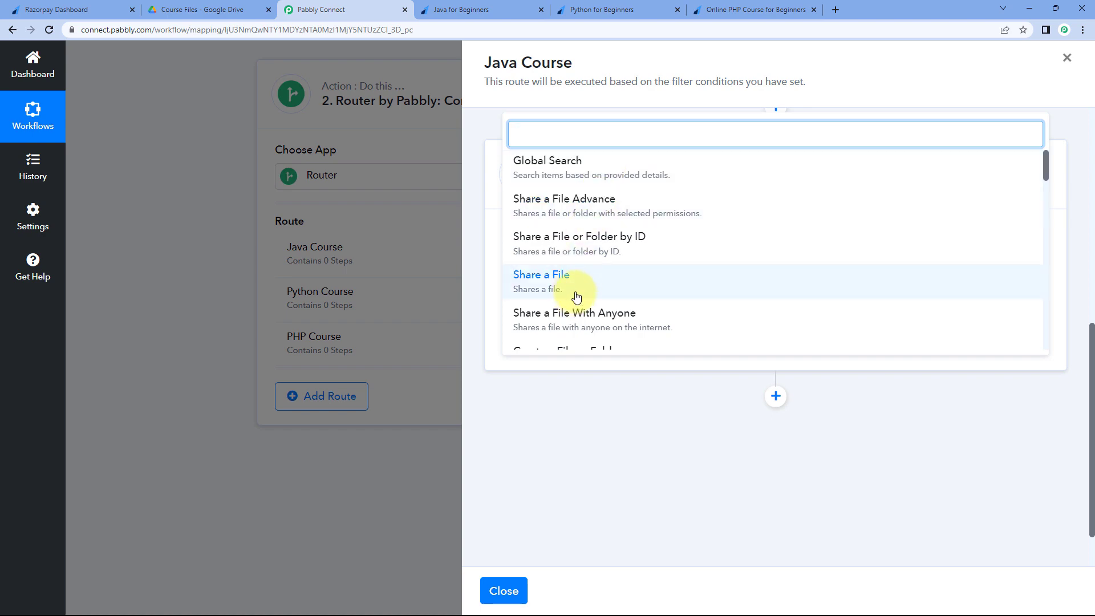
click(544, 290)
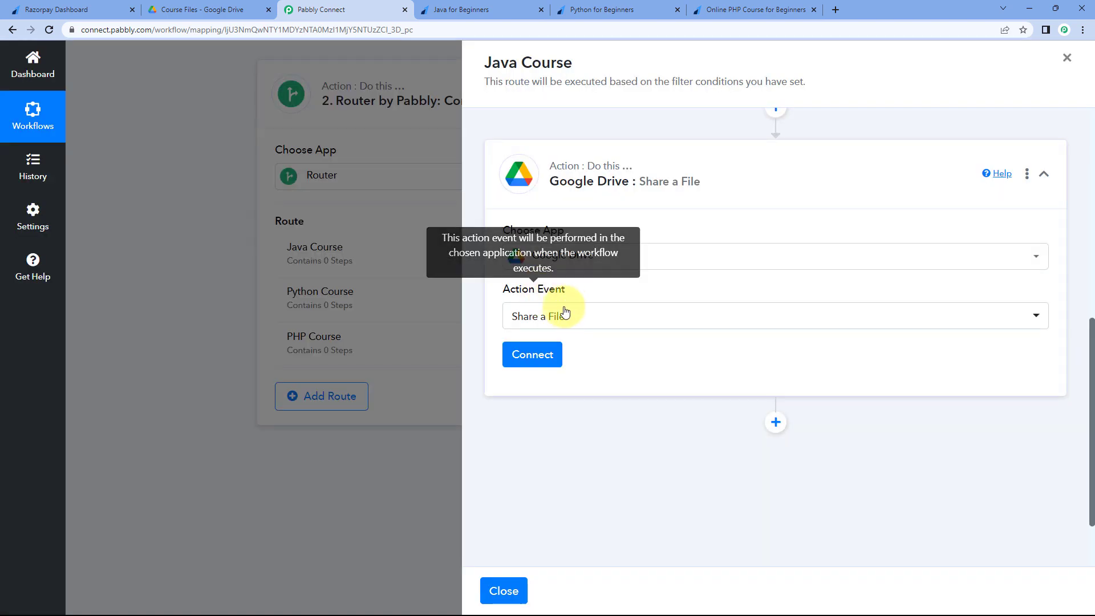
click(530, 357)
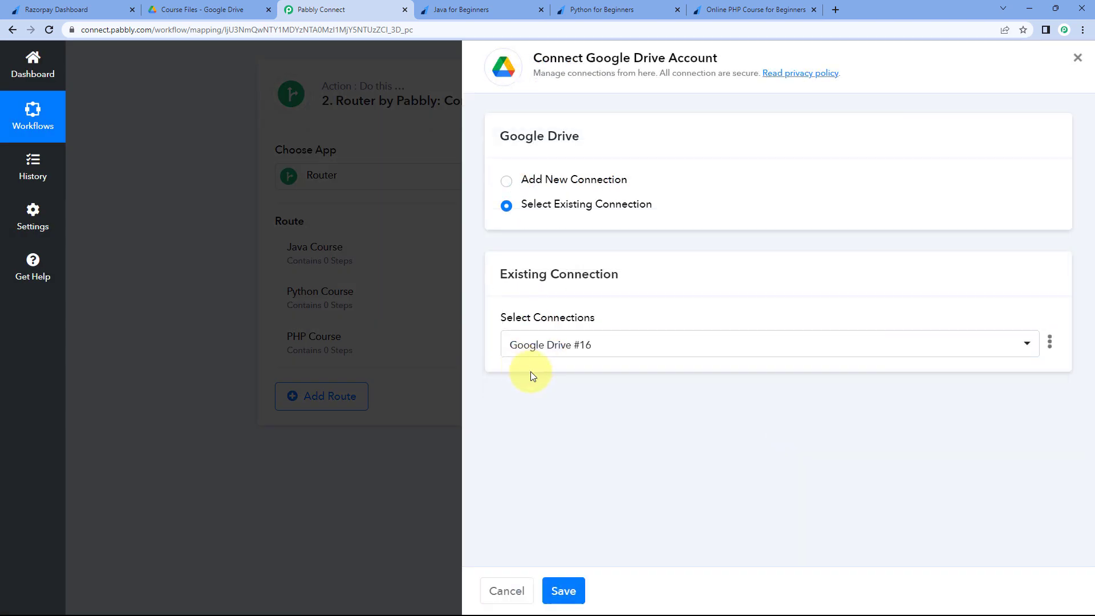
- Authorise a new Google Drive connection by signing in with a Google account and granting access
click(634, 182)
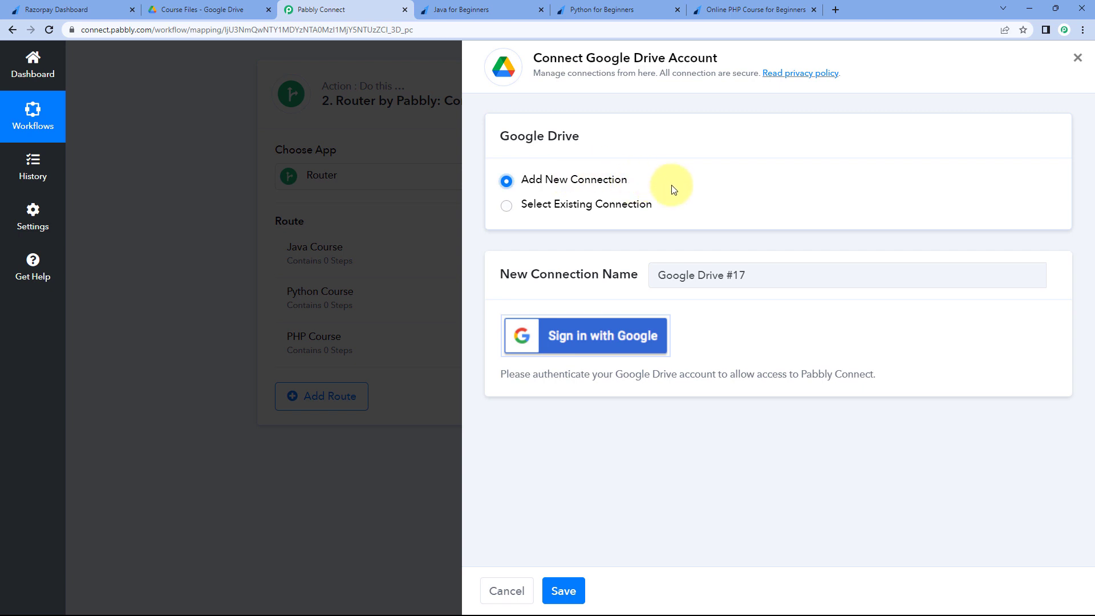
click(584, 346)
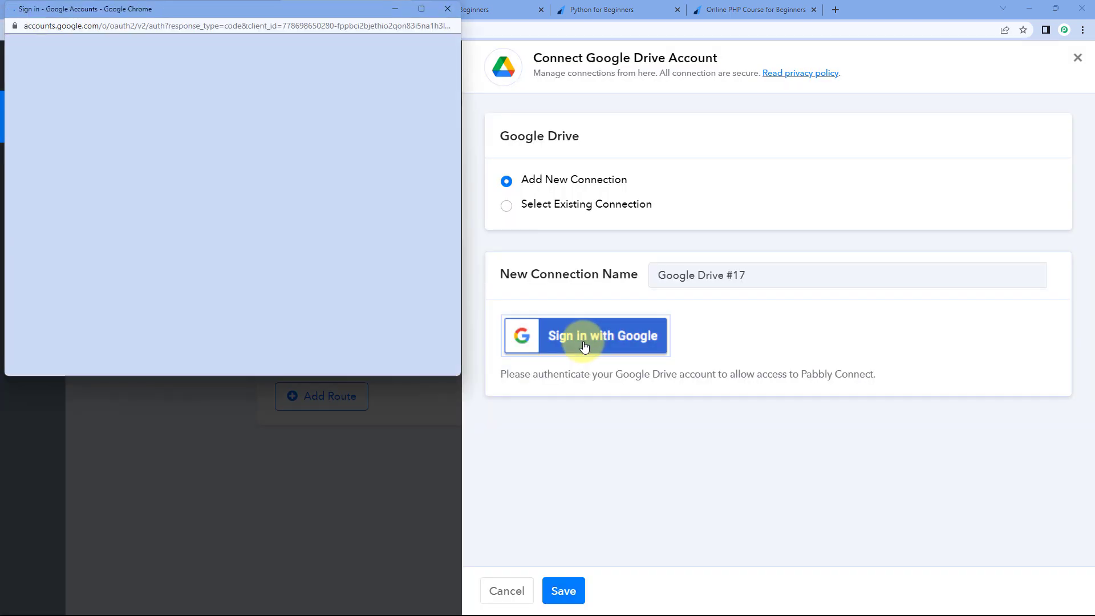
click(277, 245)
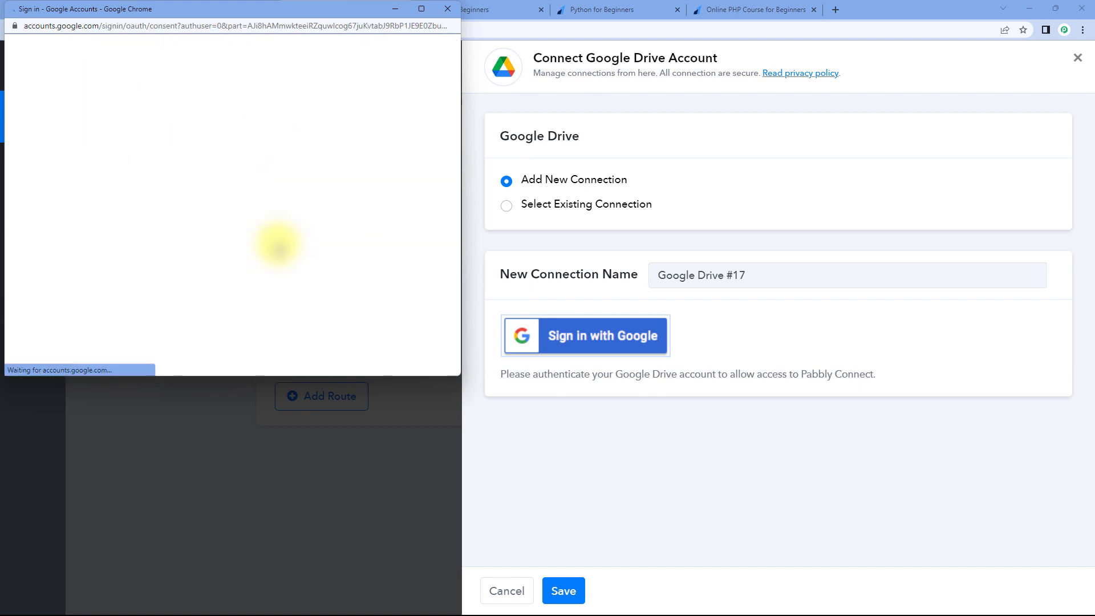
scroll(278, 247, down, 4)
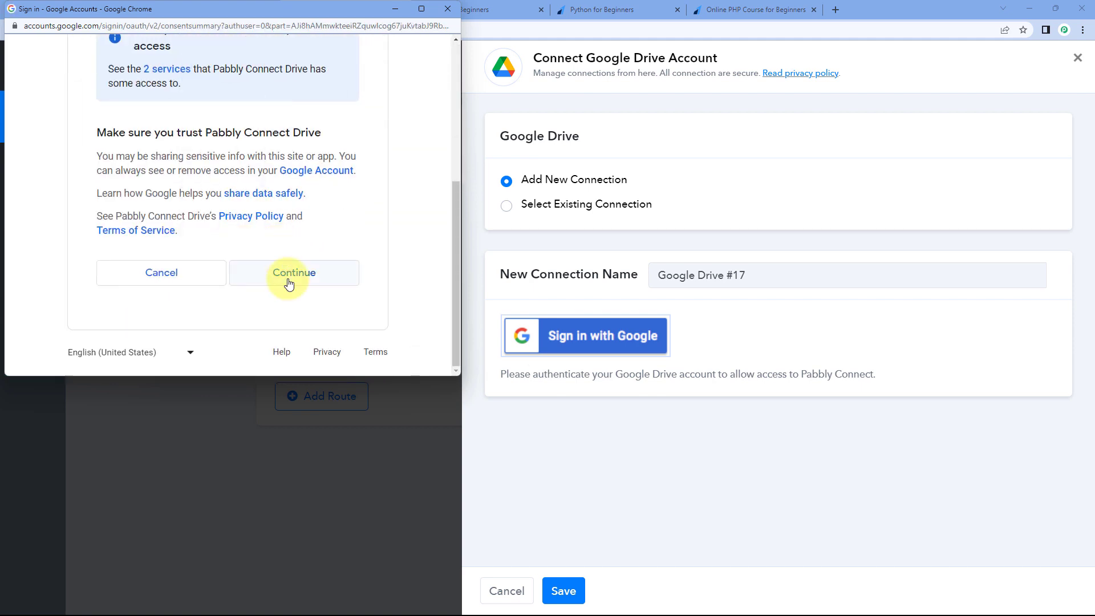
click(286, 278)
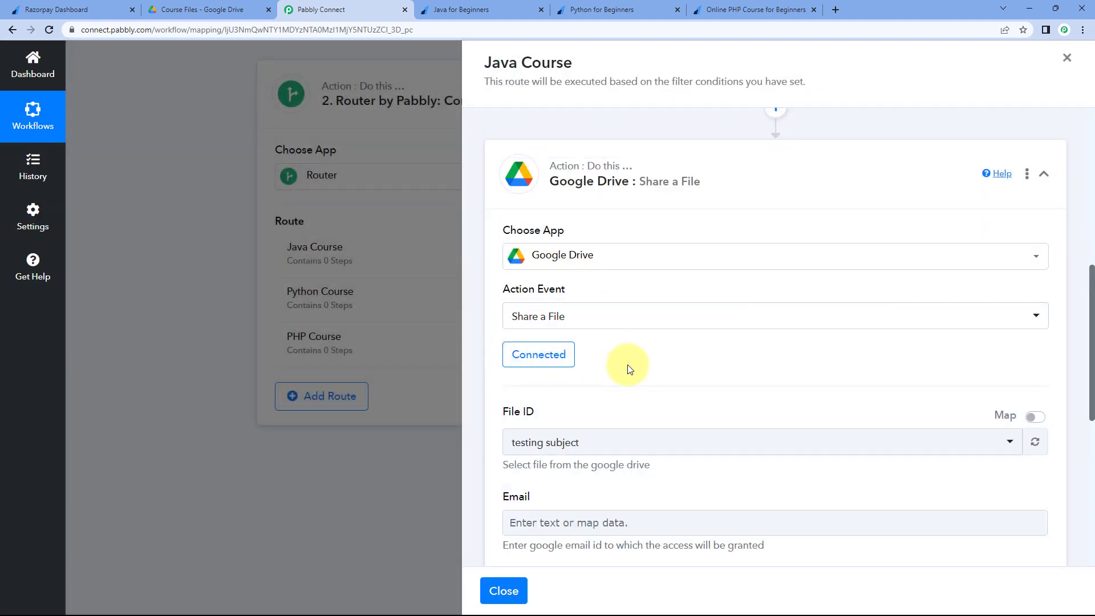
- Search the File ID list for 'Java' and choose Java Course.pdf as the shared file
scroll(626, 367, down, 3)
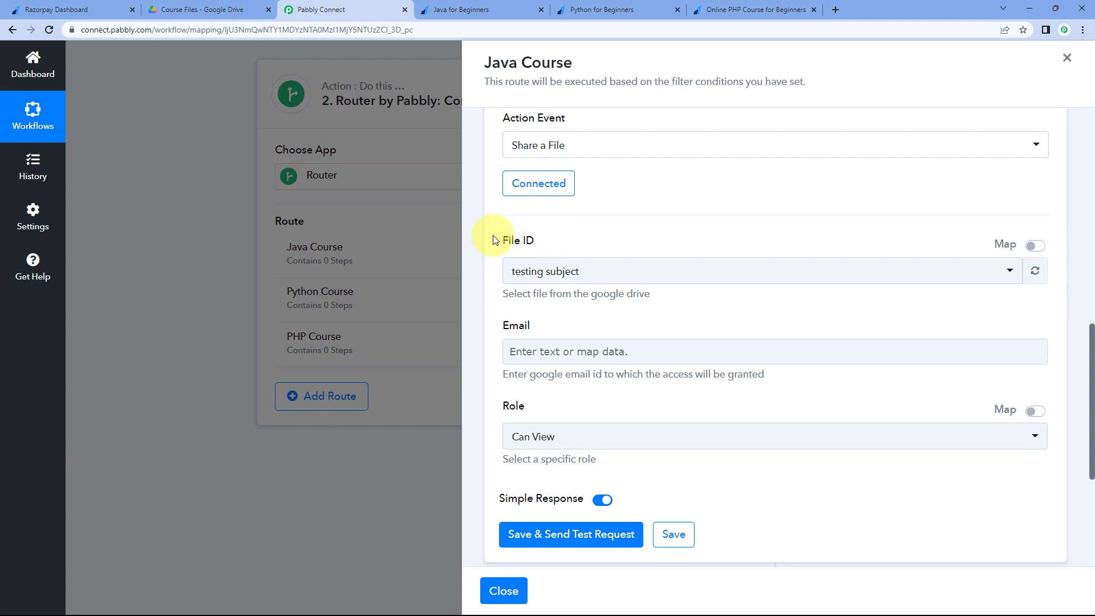
click(671, 273)
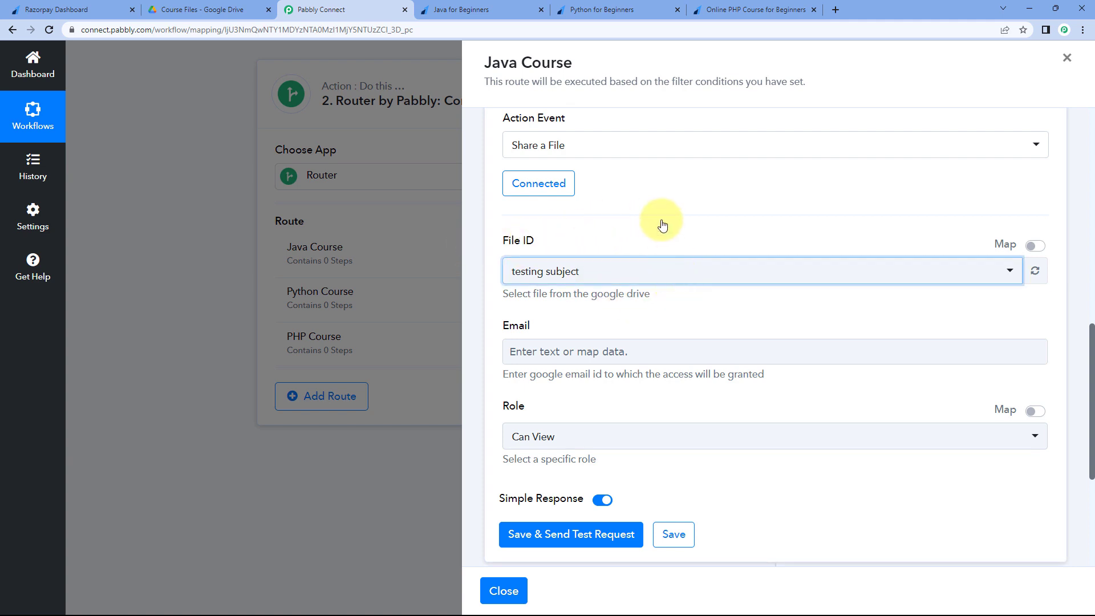
scroll(662, 239, down, 5)
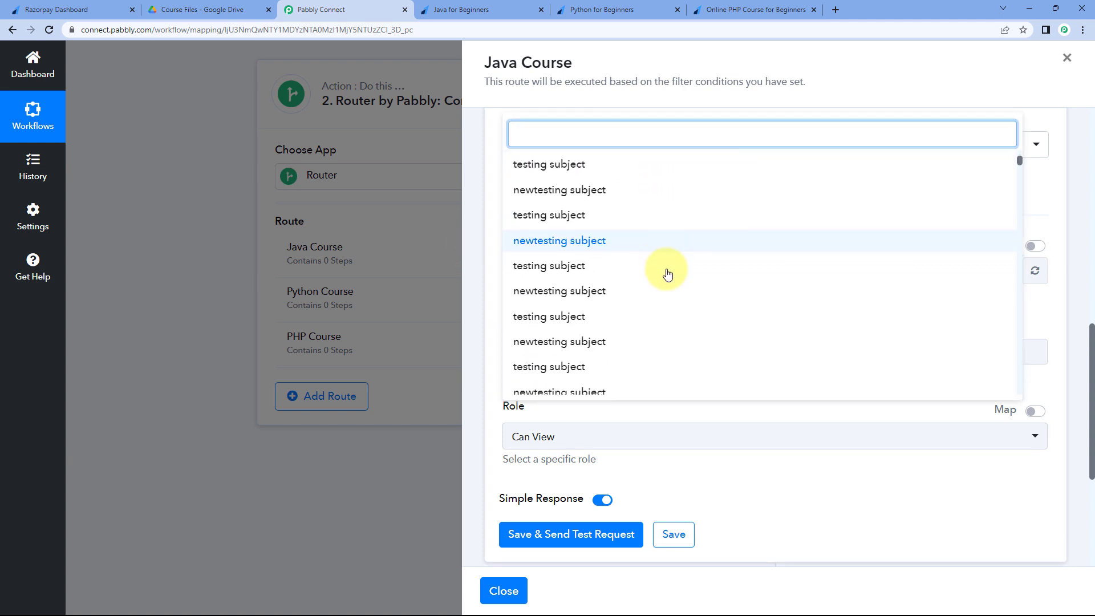
scroll(668, 275, up, 5)
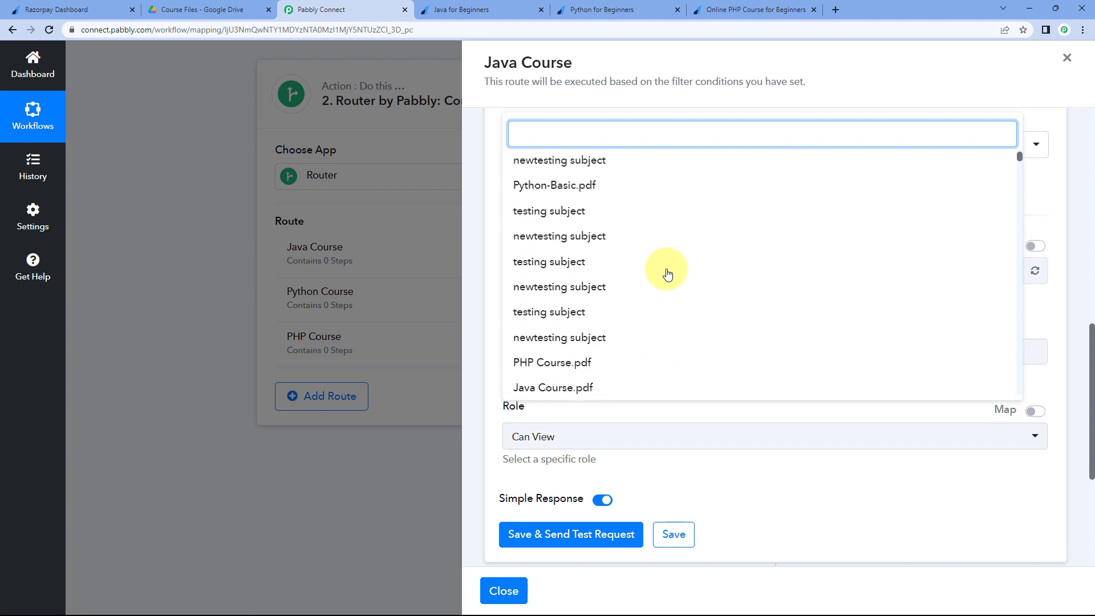
scroll(645, 256, down, 2)
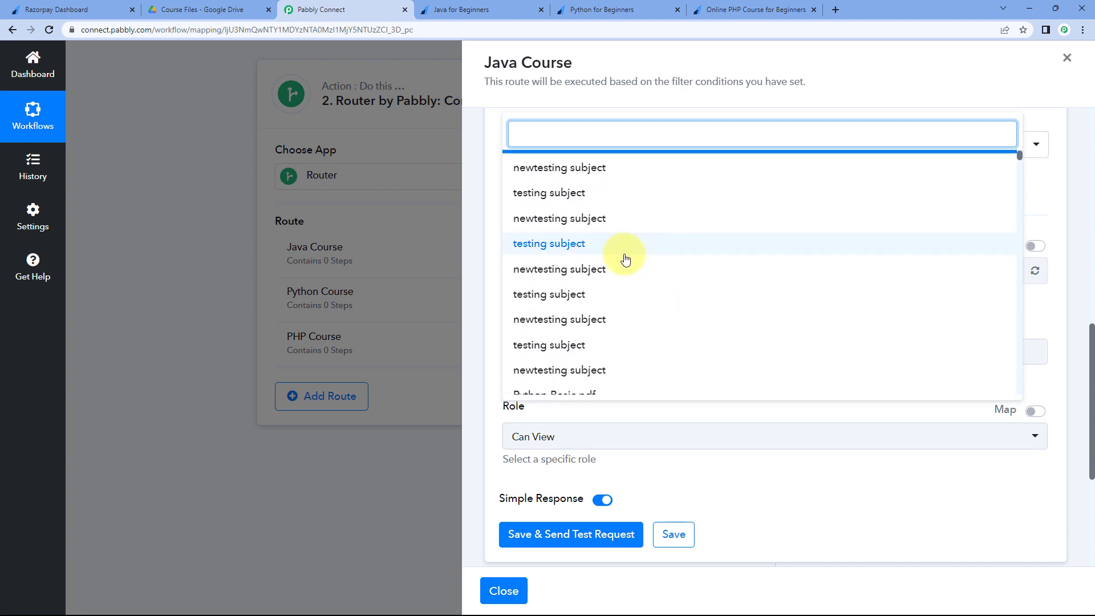
click(497, 237)
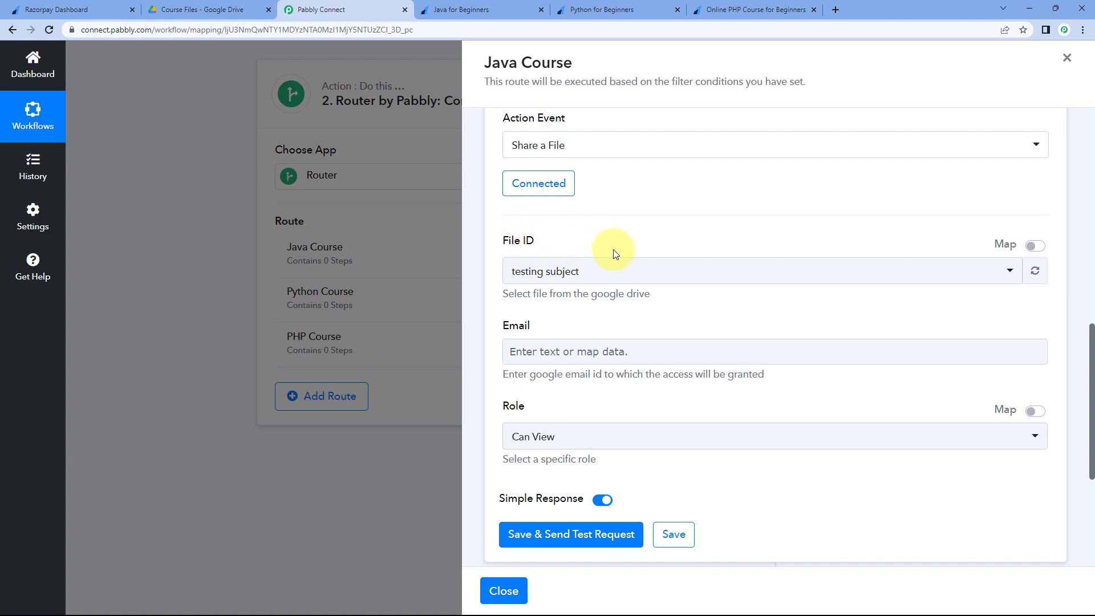
click(598, 279)
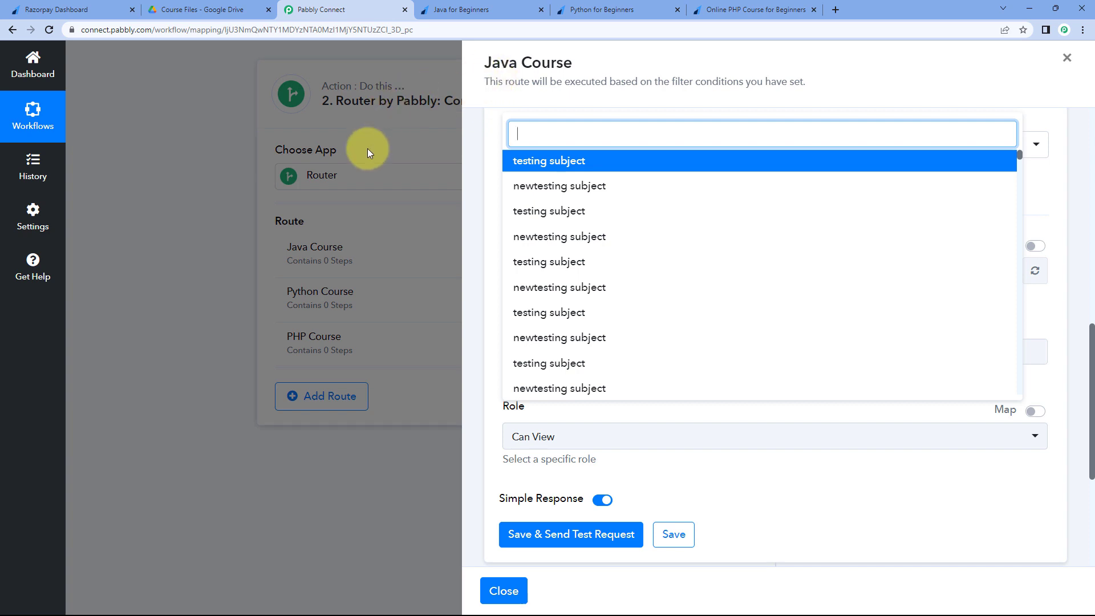
text(Java)
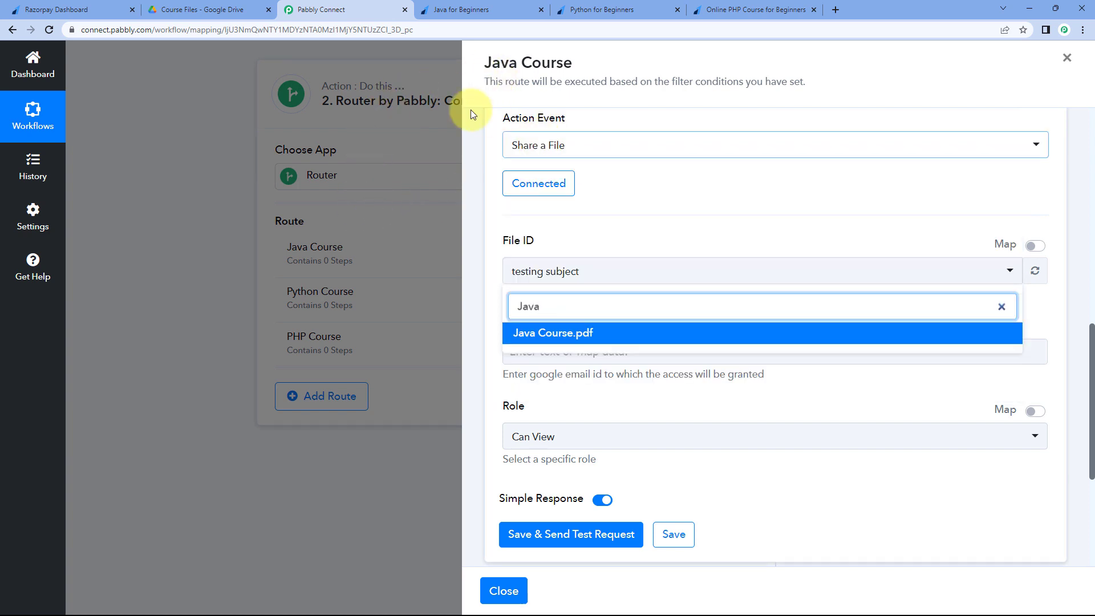
click(579, 333)
- Check the Course Files Drive folder and the Java for Beginners payment page, then return to the route form
click(205, 9)
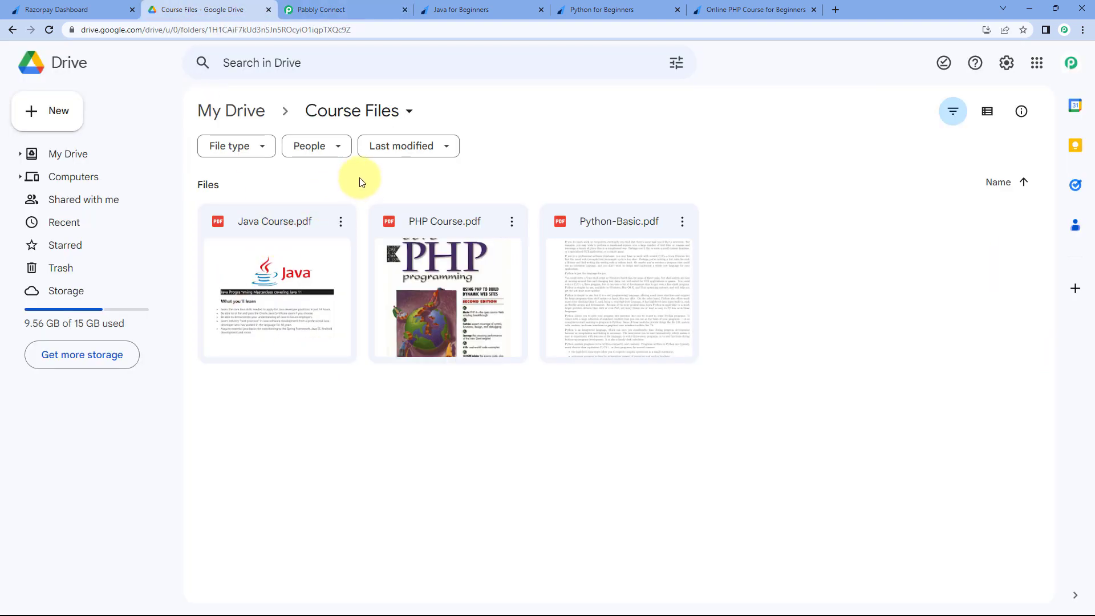
click(495, 8)
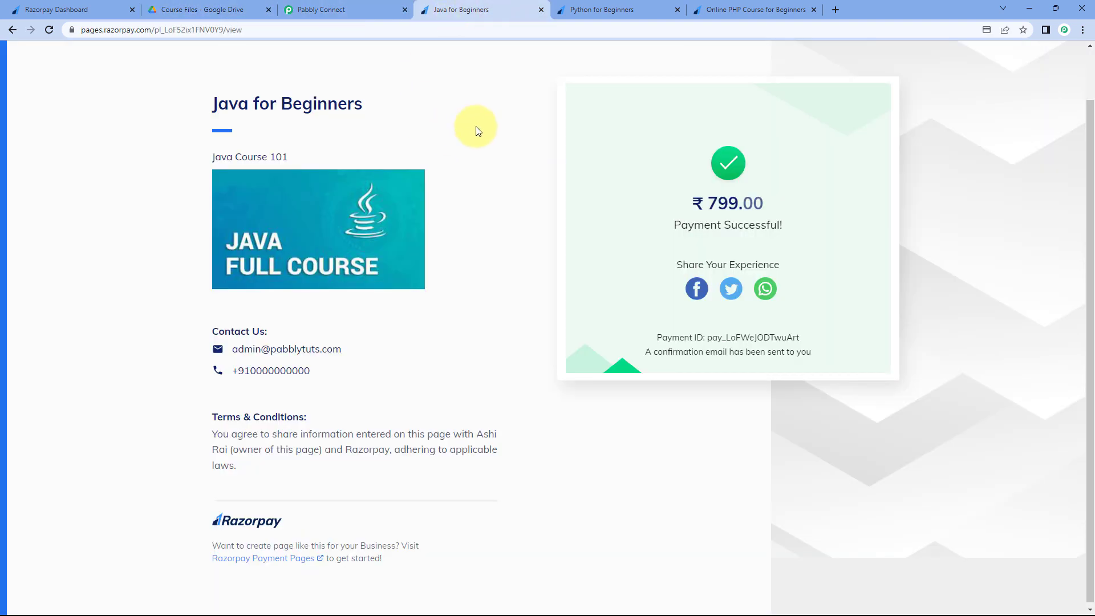
click(324, 10)
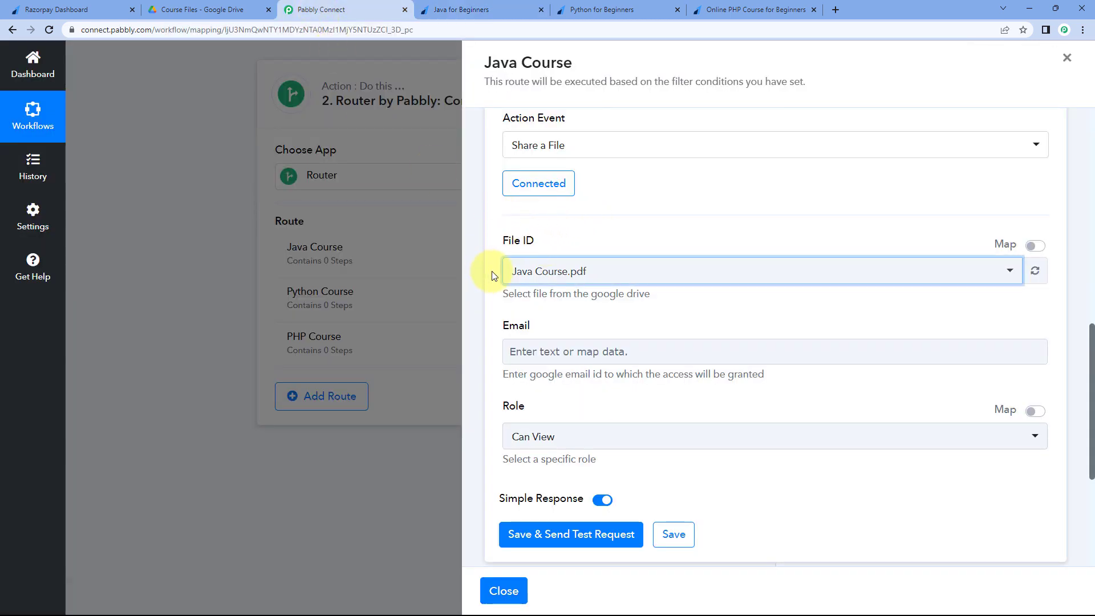
scroll(504, 253, down, 1)
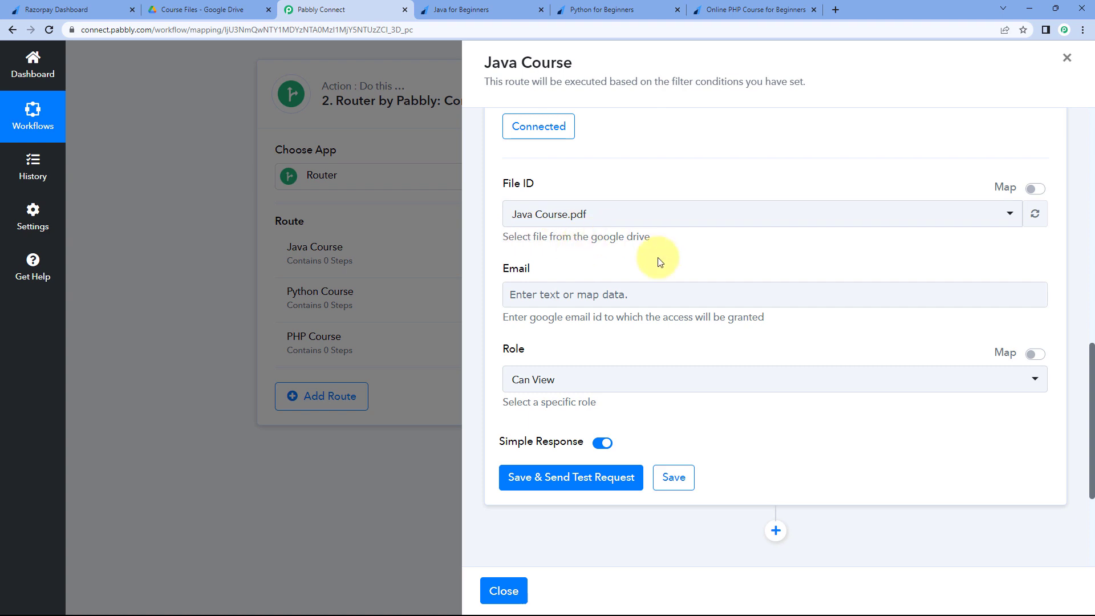
scroll(571, 249, down, 1)
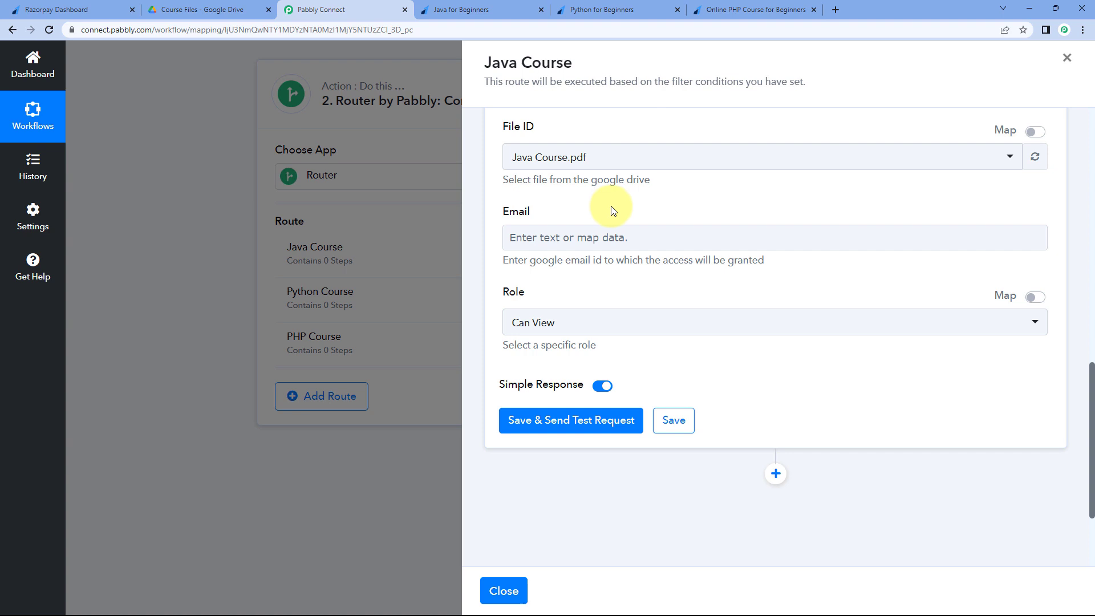
- Map the share recipient Email to the Razorpay Payload Payment Entity Notes Email field
click(548, 245)
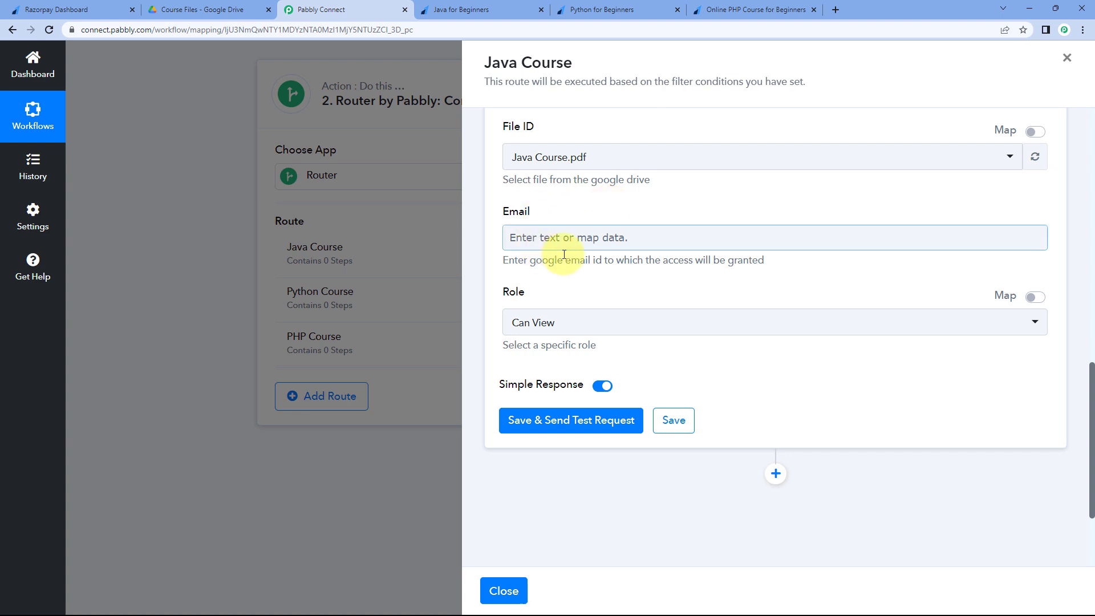
click(549, 239)
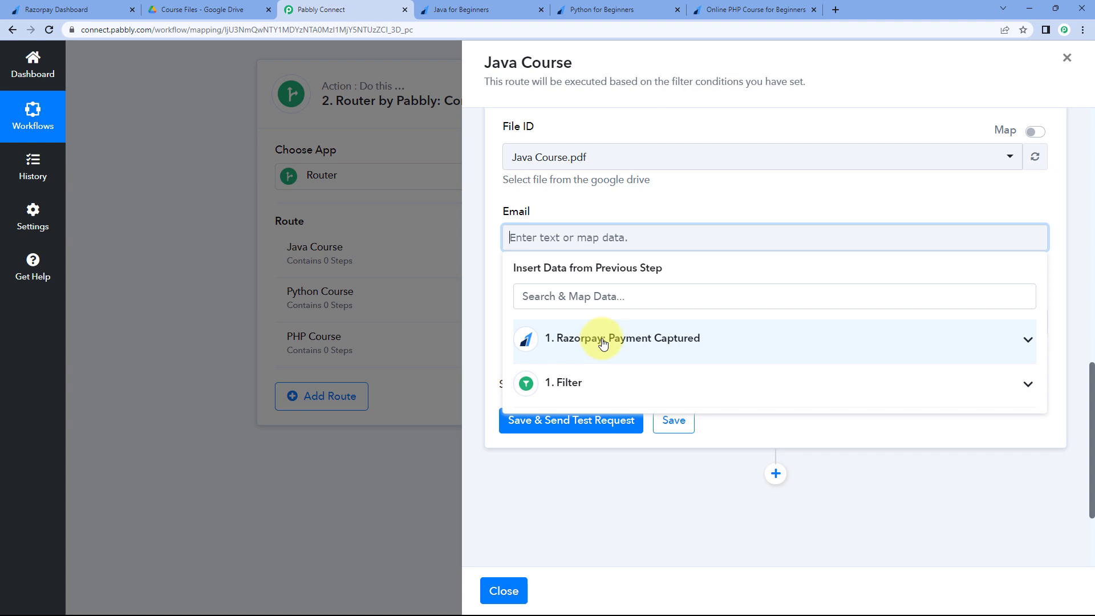
click(462, 9)
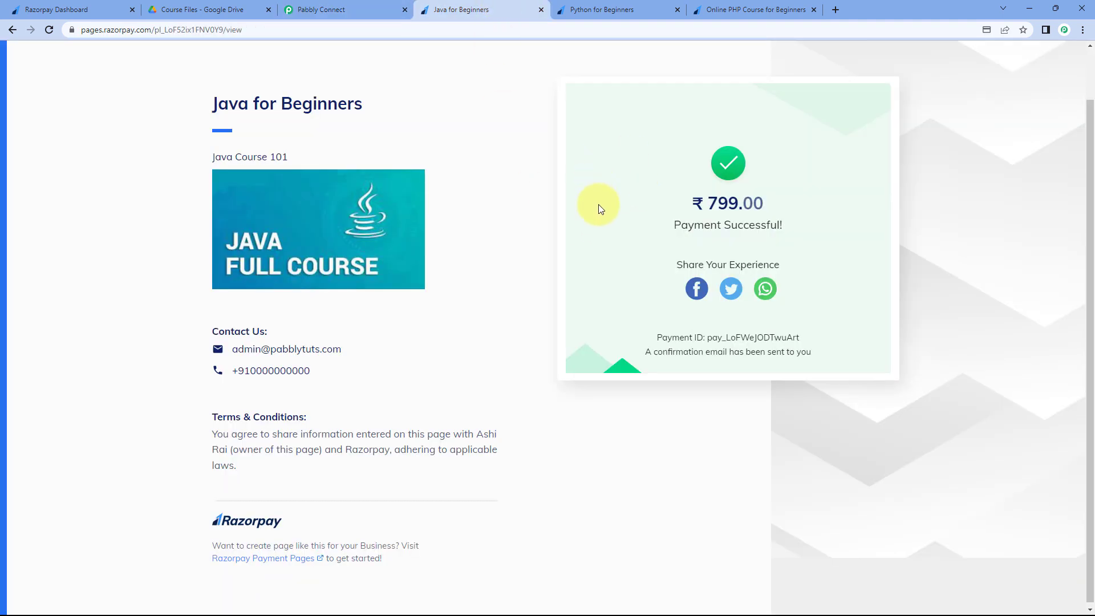
click(371, 4)
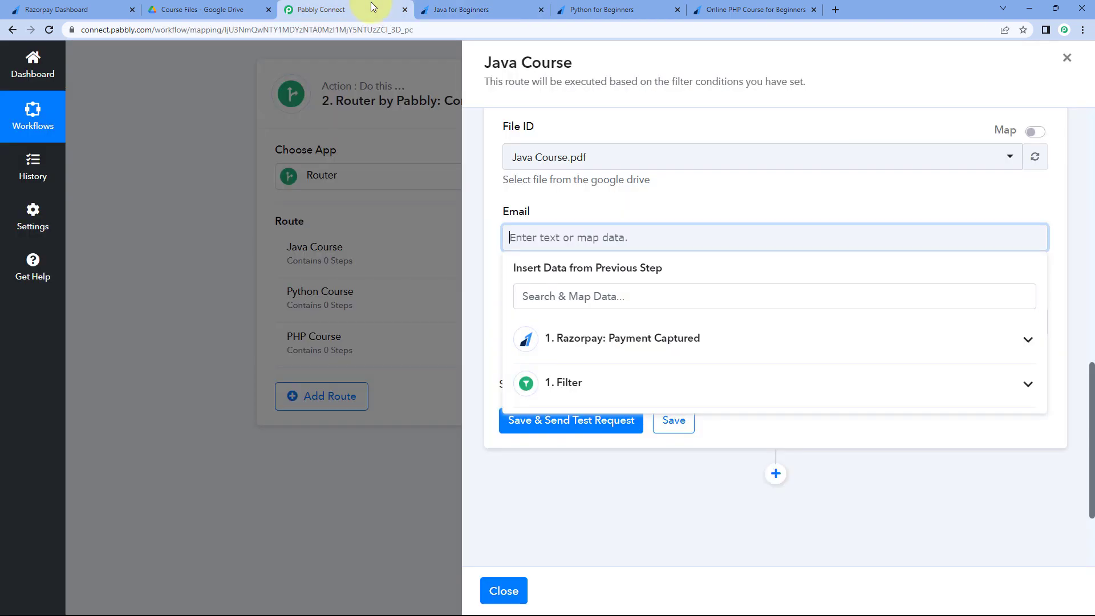
click(610, 340)
scroll(606, 371, down, 3)
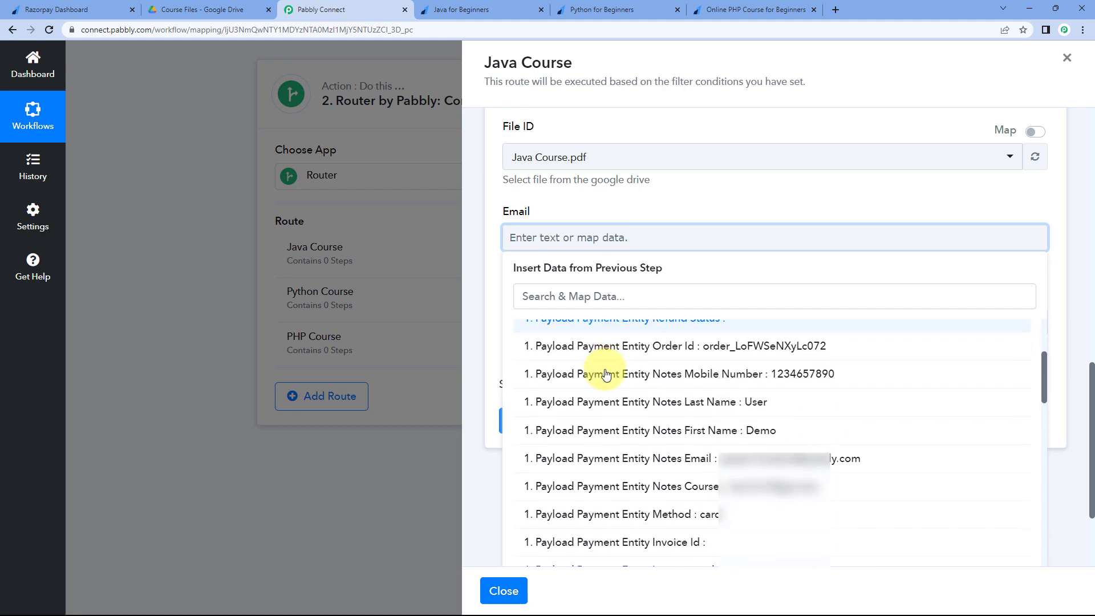
scroll(605, 374, down, 1)
scroll(606, 374, down, 1)
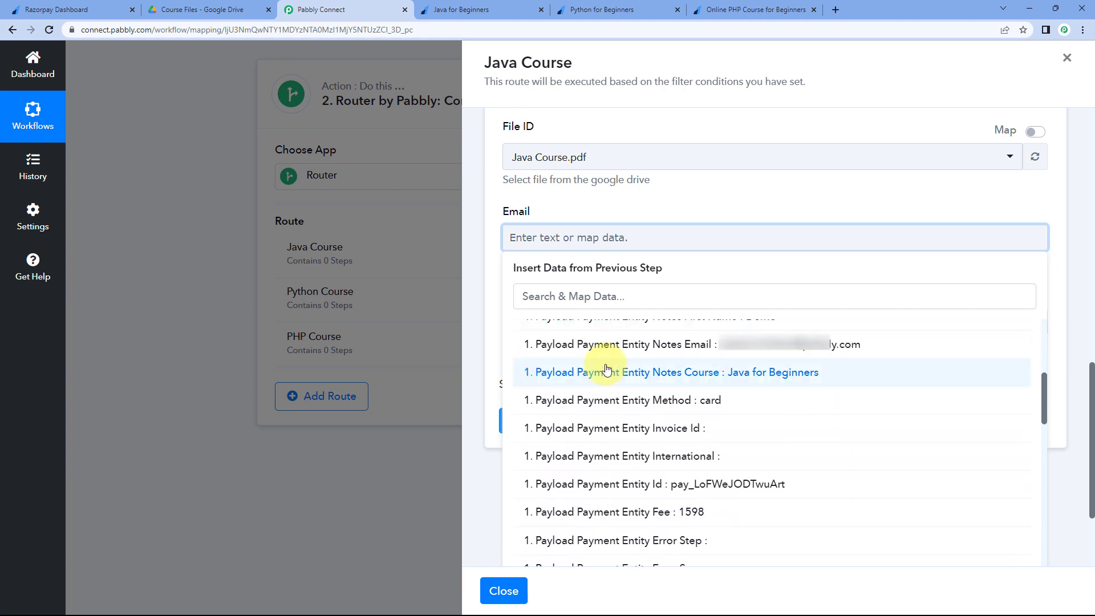
click(639, 347)
click(594, 204)
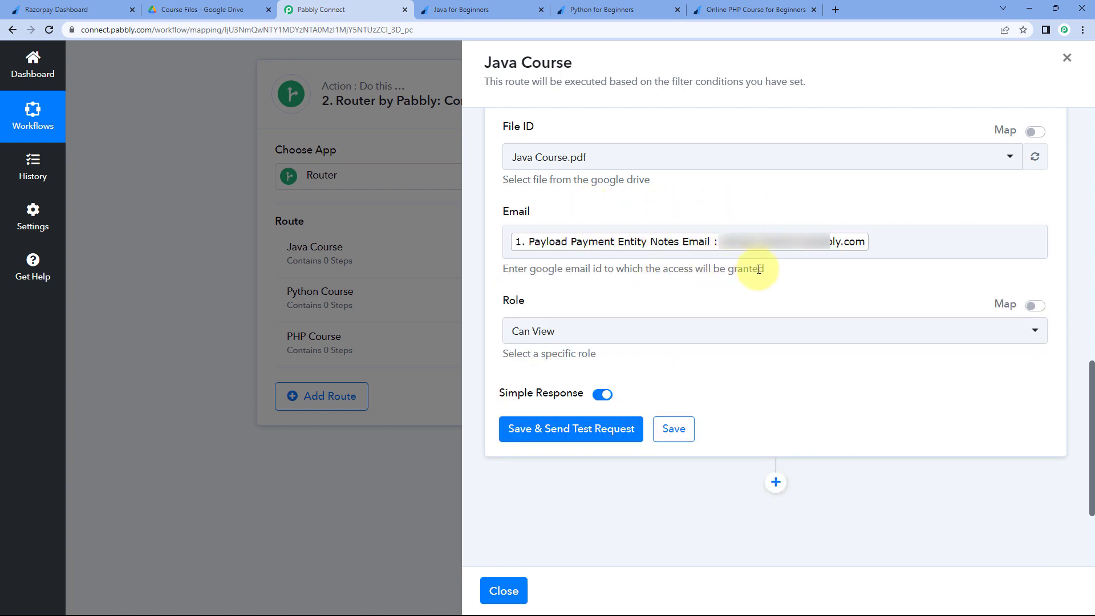
click(468, 7)
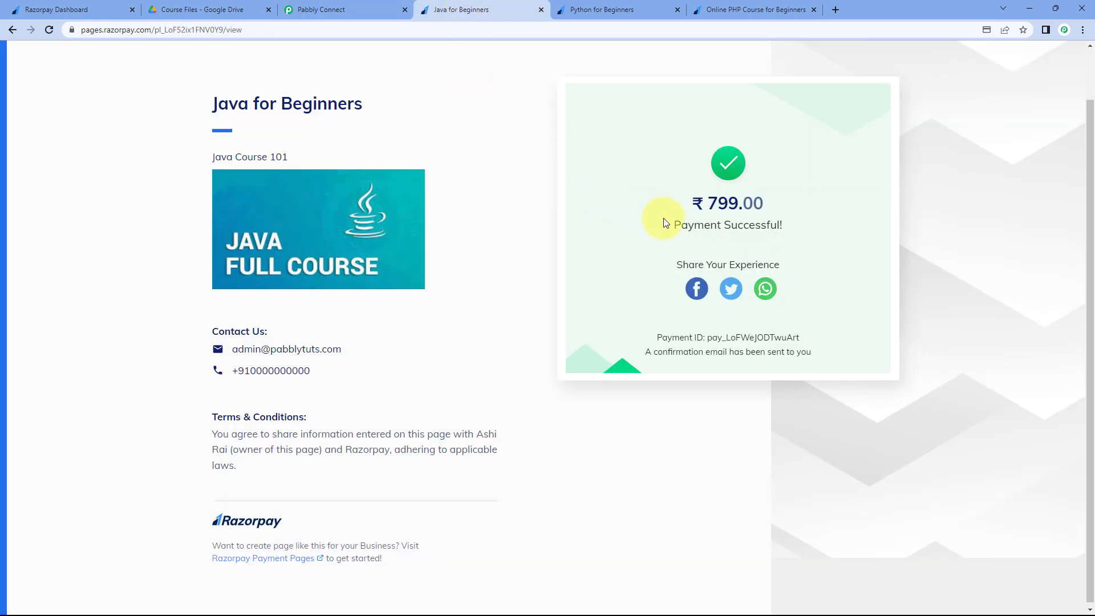
click(369, 10)
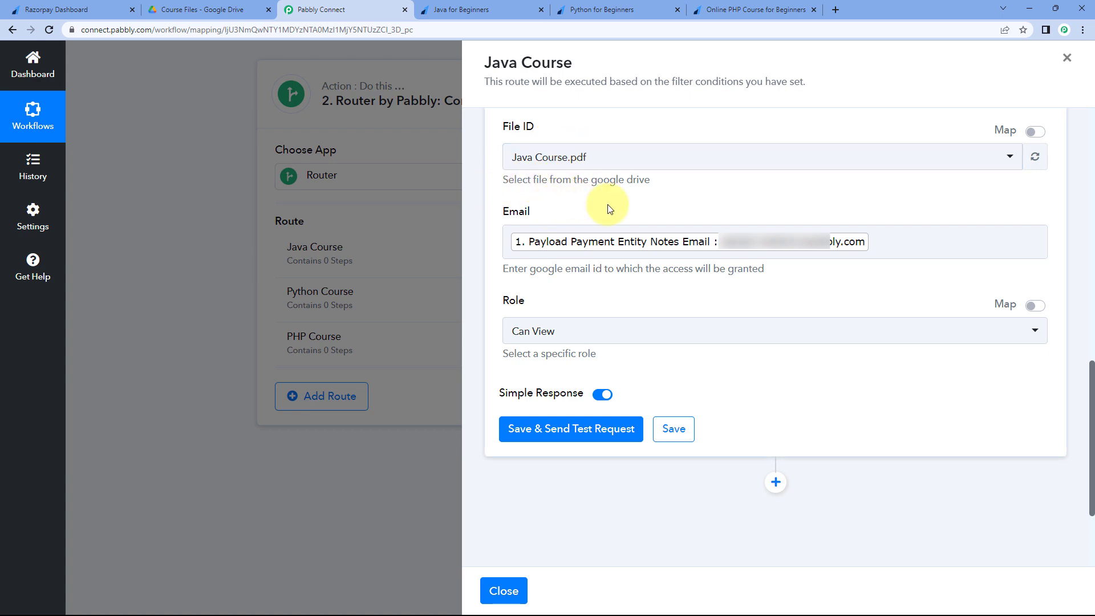
- Keep the share step's Role at Can View
scroll(594, 216, down, 1)
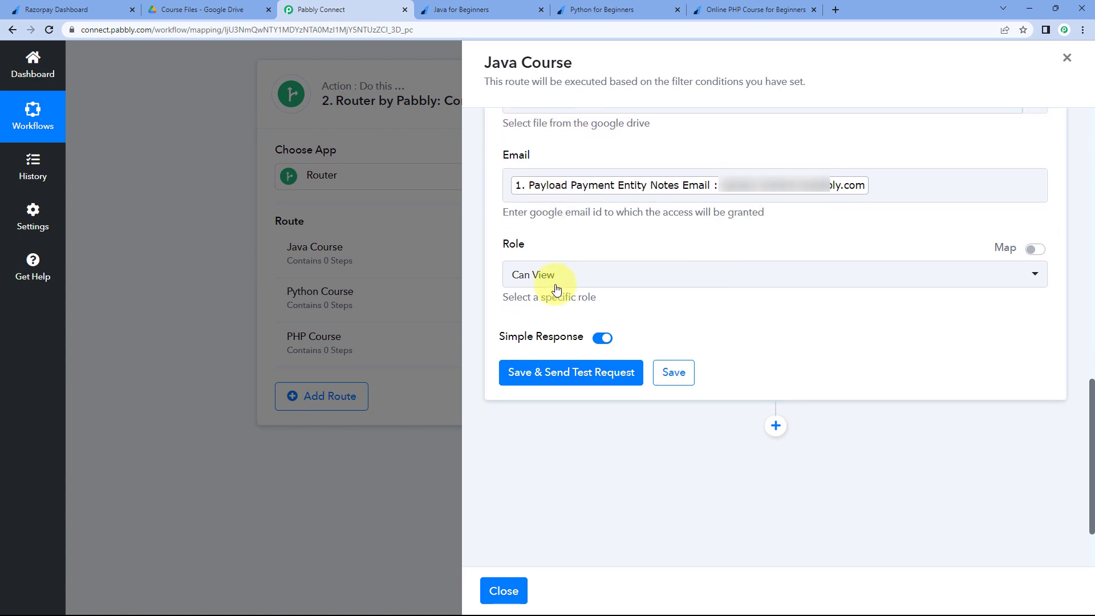
click(605, 277)
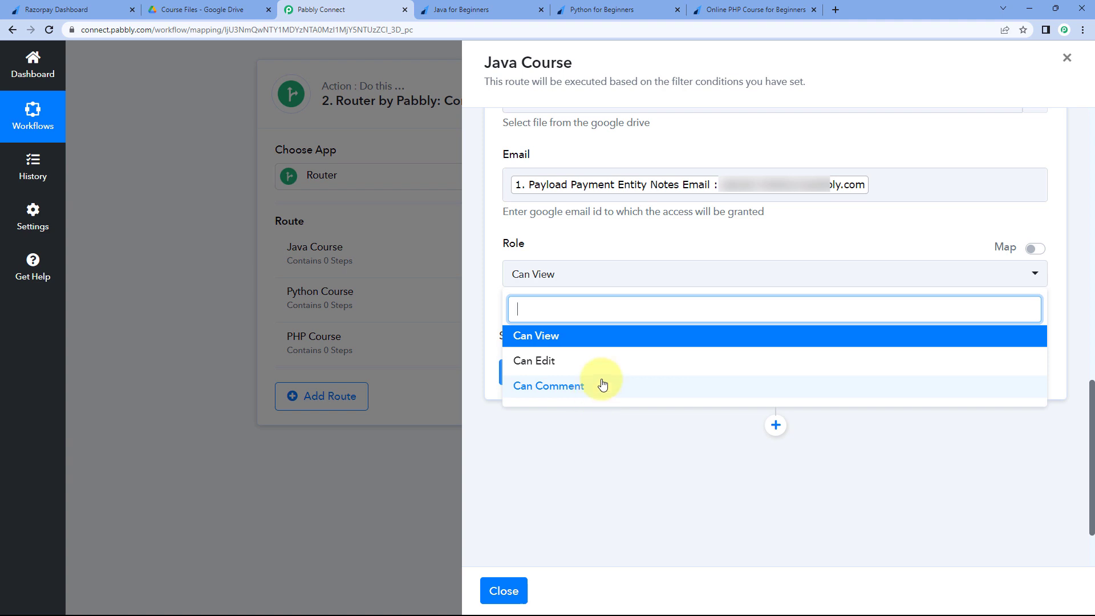
click(543, 345)
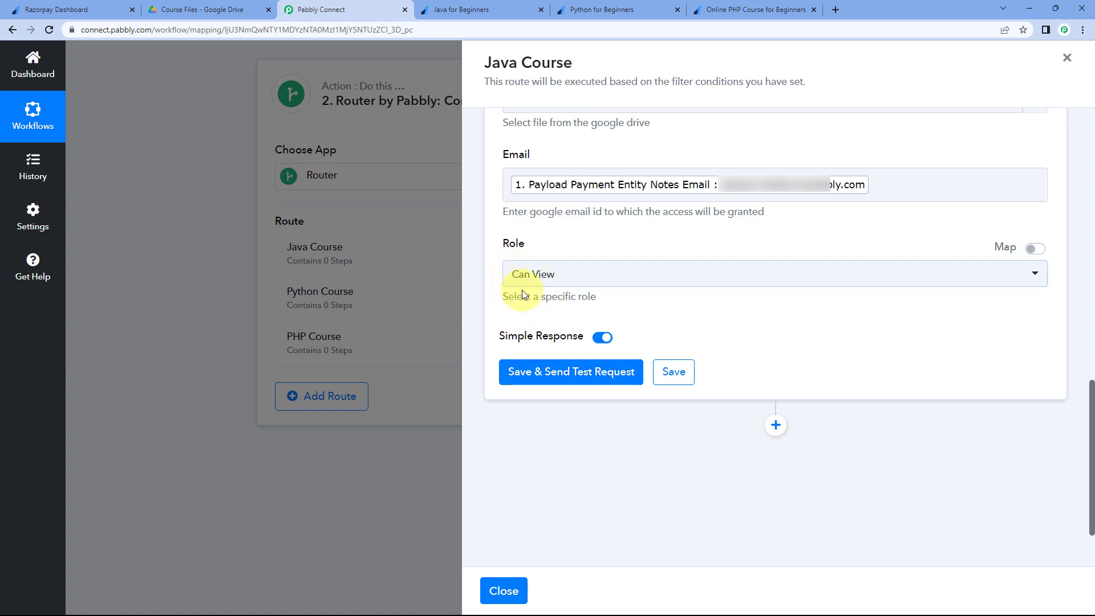
- Save the share step and send a test, confirming a drive#permission response with role reader
click(638, 374)
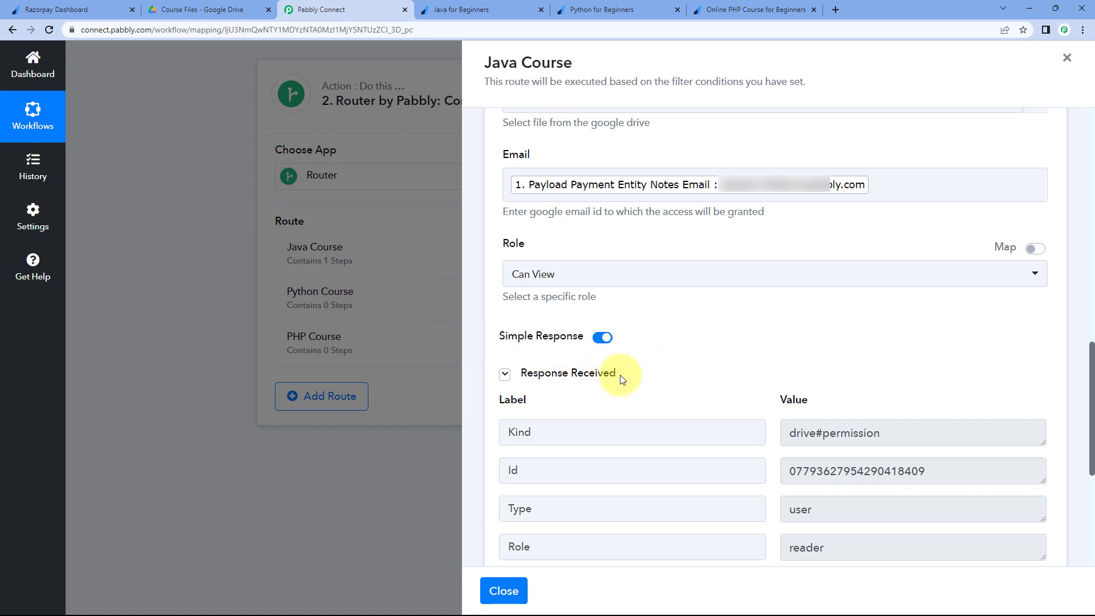
scroll(726, 366, down, 2)
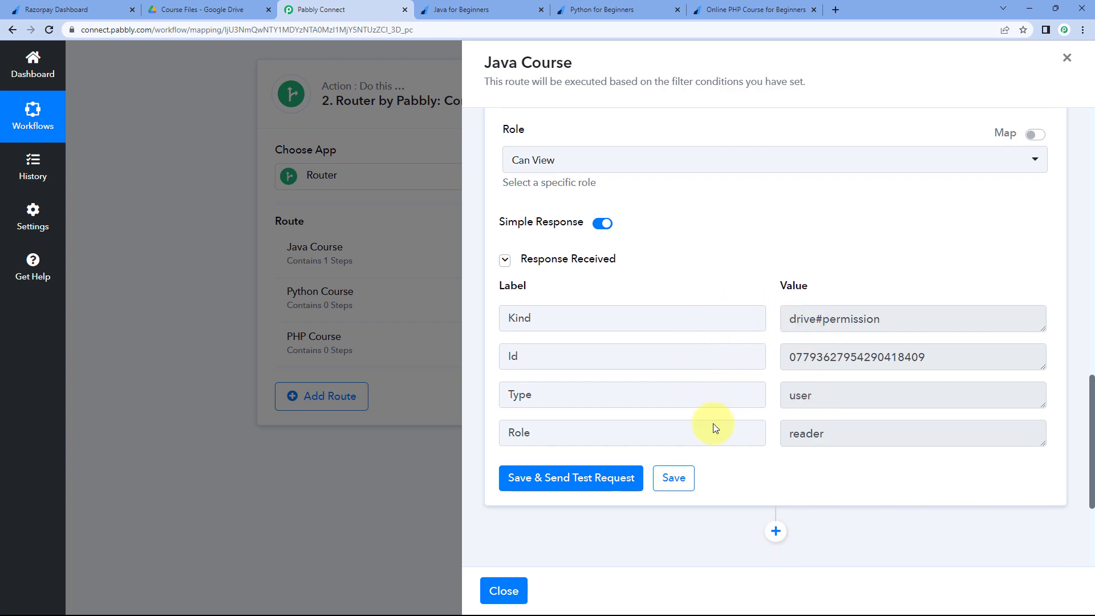
scroll(692, 294, up, 4)
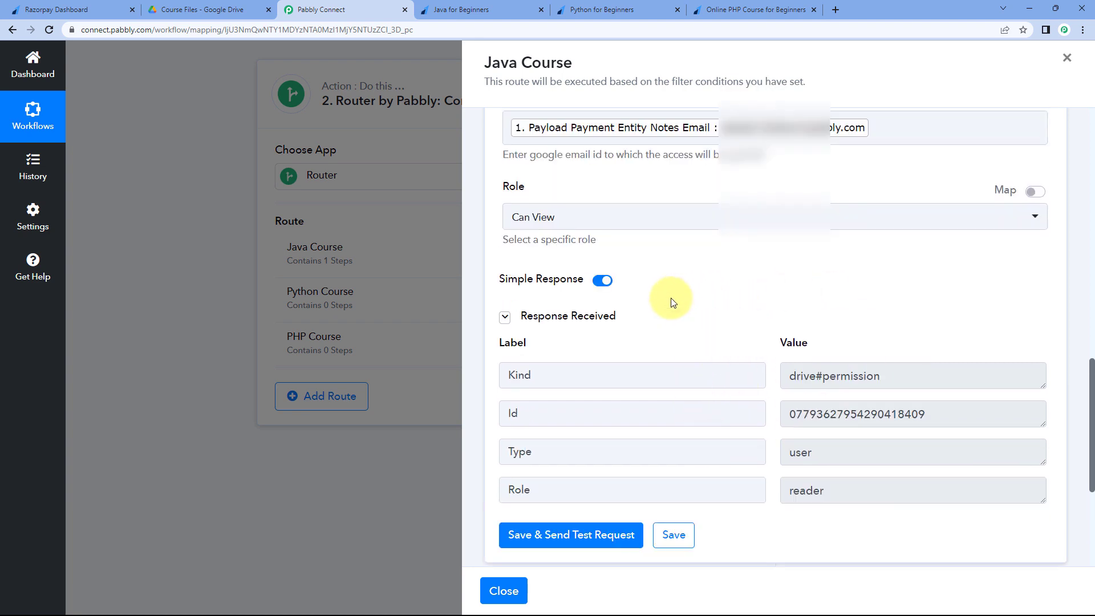
scroll(658, 319, up, 1)
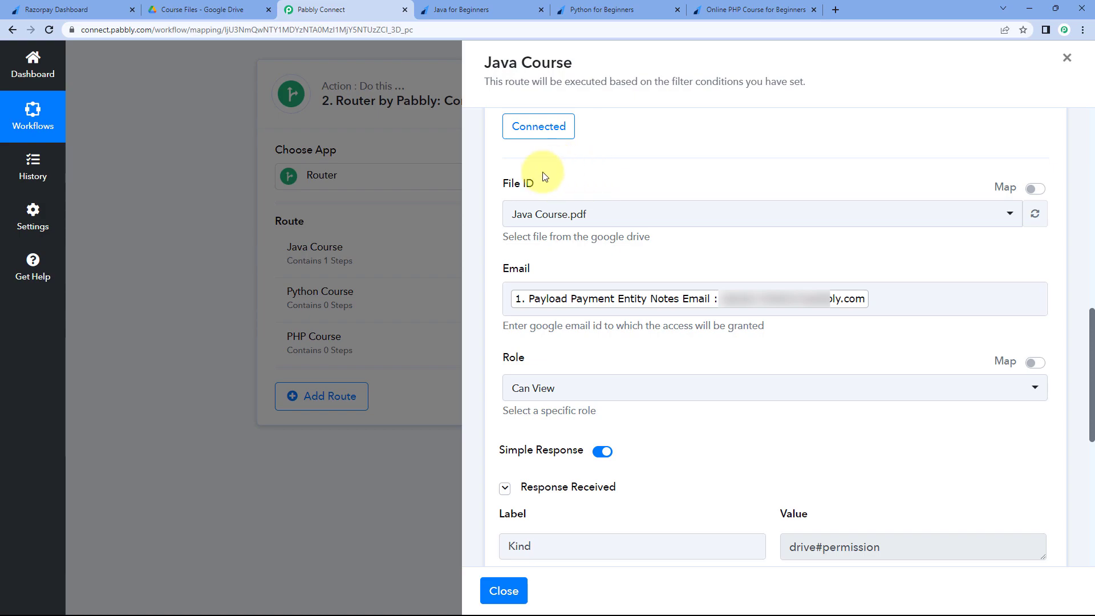
click(474, 10)
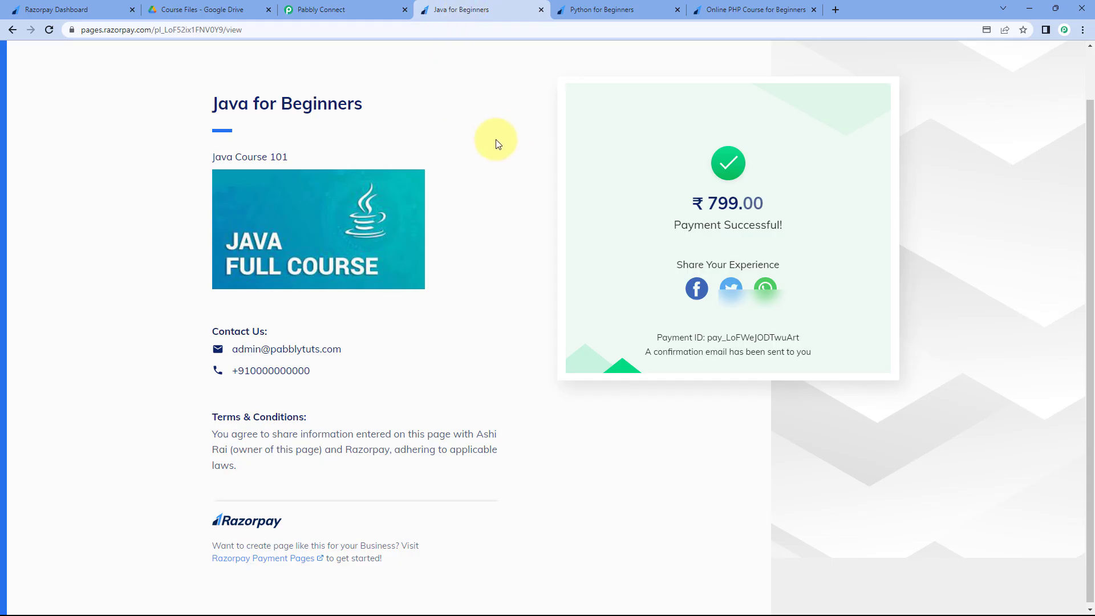
- In Gmail, open the 'Item shared with you: Java Course.pdf' email and view the shared PDF
click(378, 10)
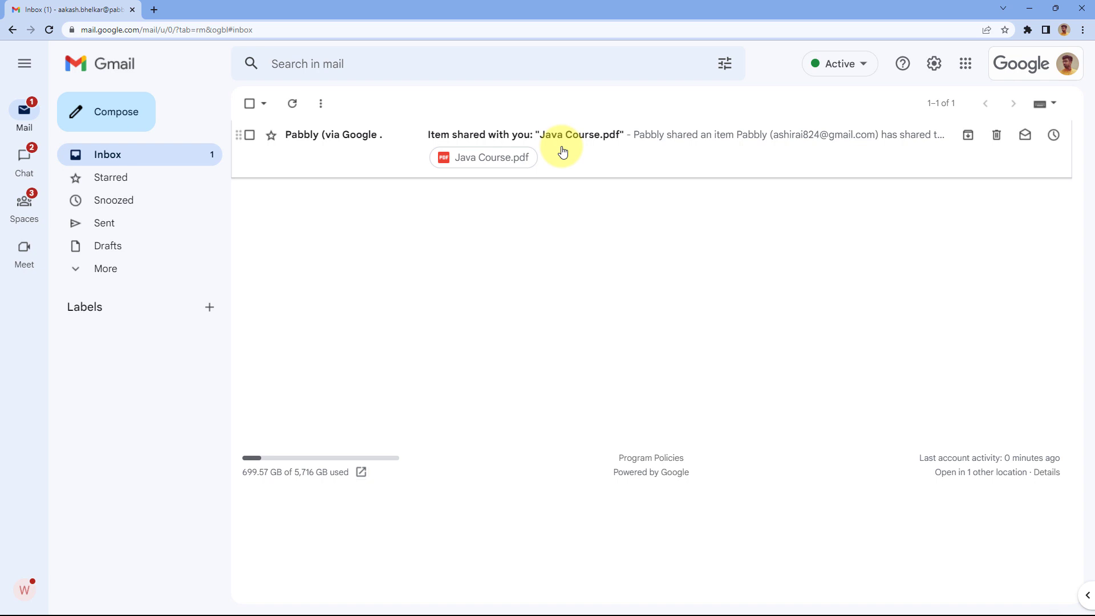
click(552, 162)
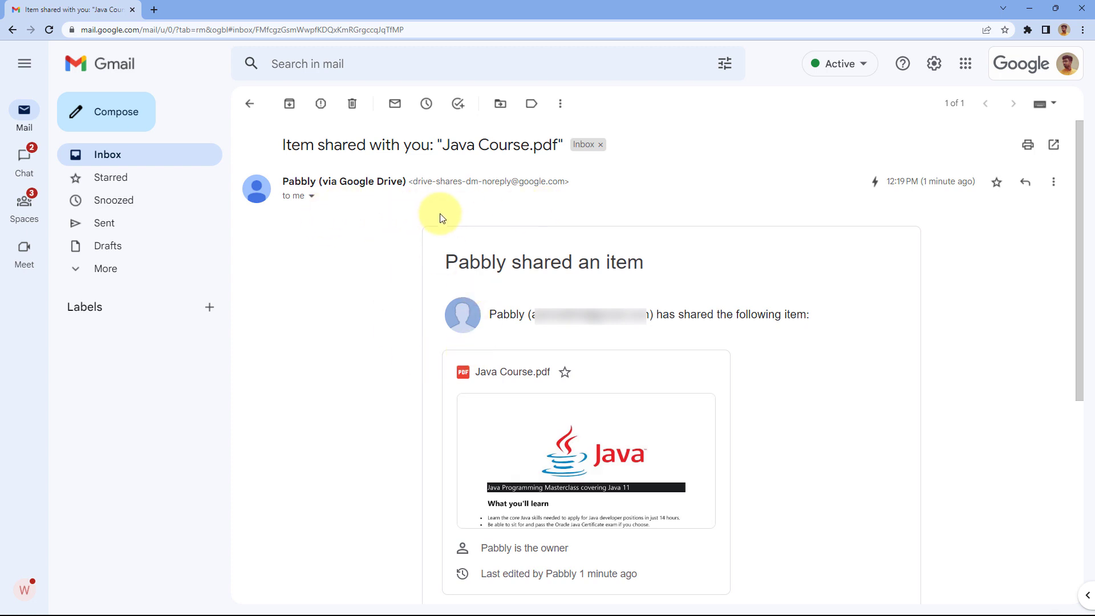
scroll(411, 285, down, 1)
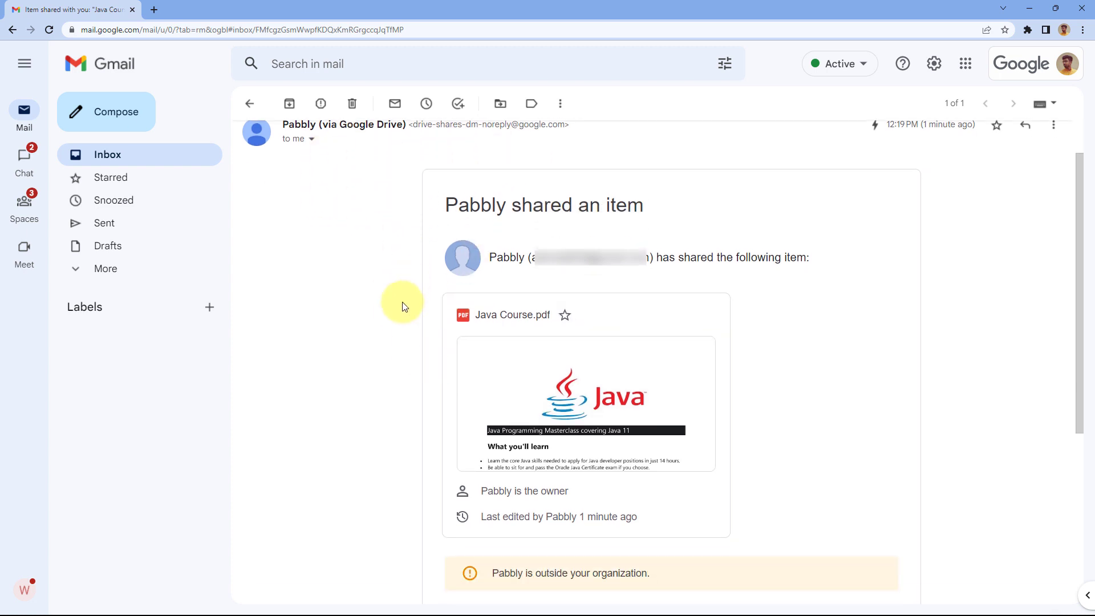
click(558, 343)
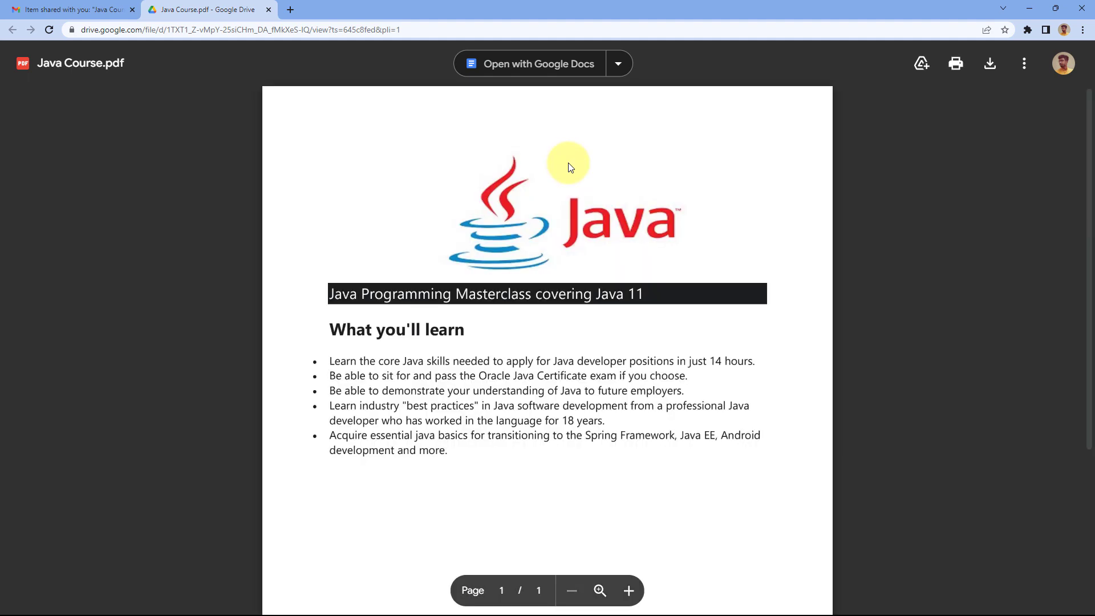
scroll(675, 196, down, 2)
scroll(676, 196, up, 2)
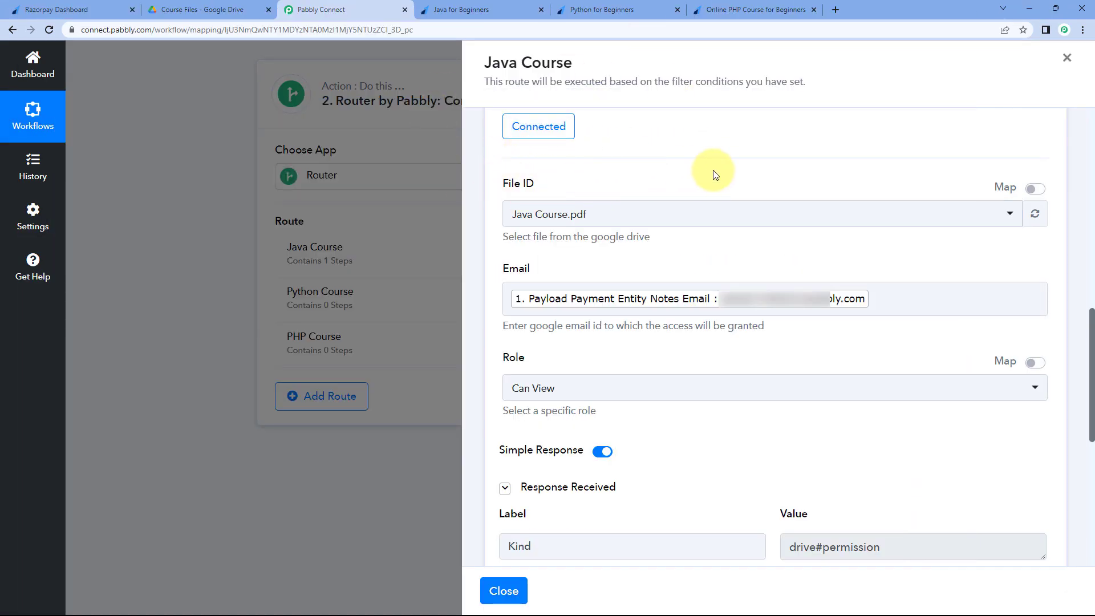
- Check the paid amount 799.00 on the Java payment confirmation page, then return to the route
key(ctrl+Tab)
drag(706, 210, 747, 210)
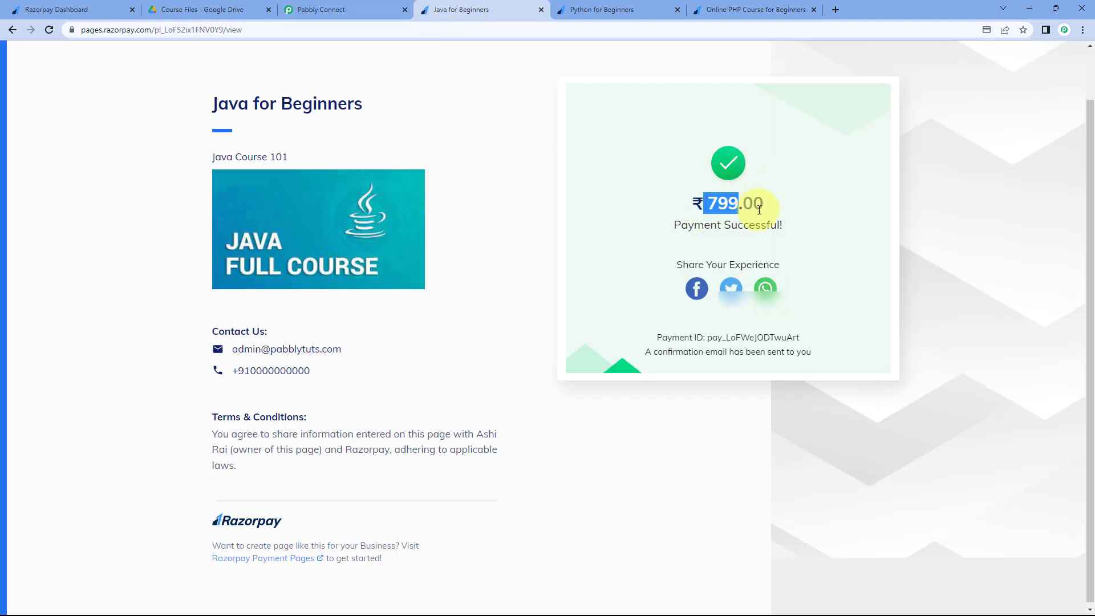
click(372, 11)
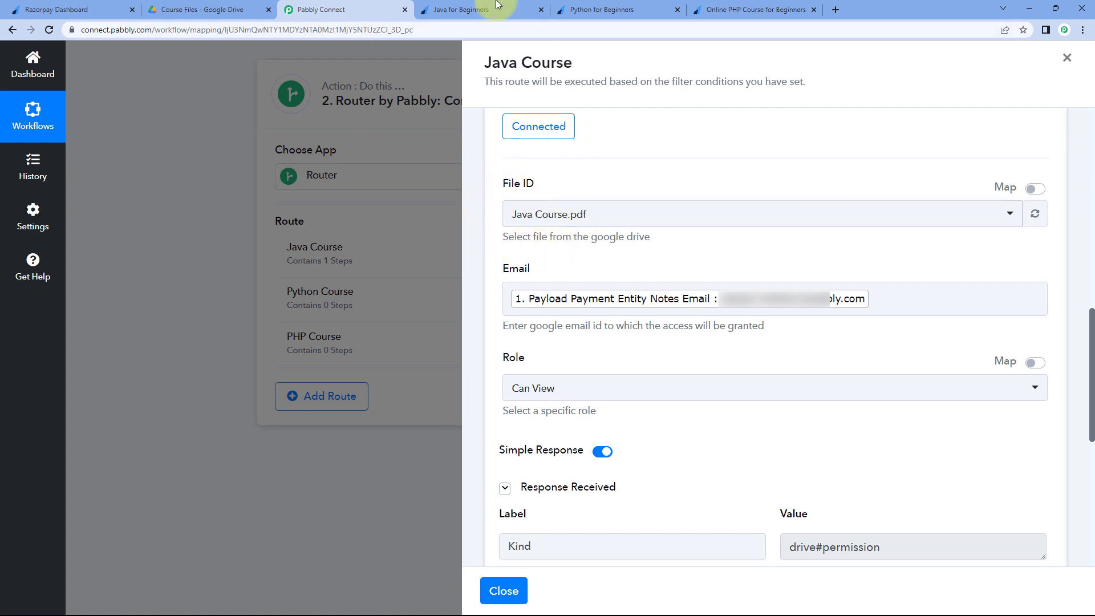
click(478, 10)
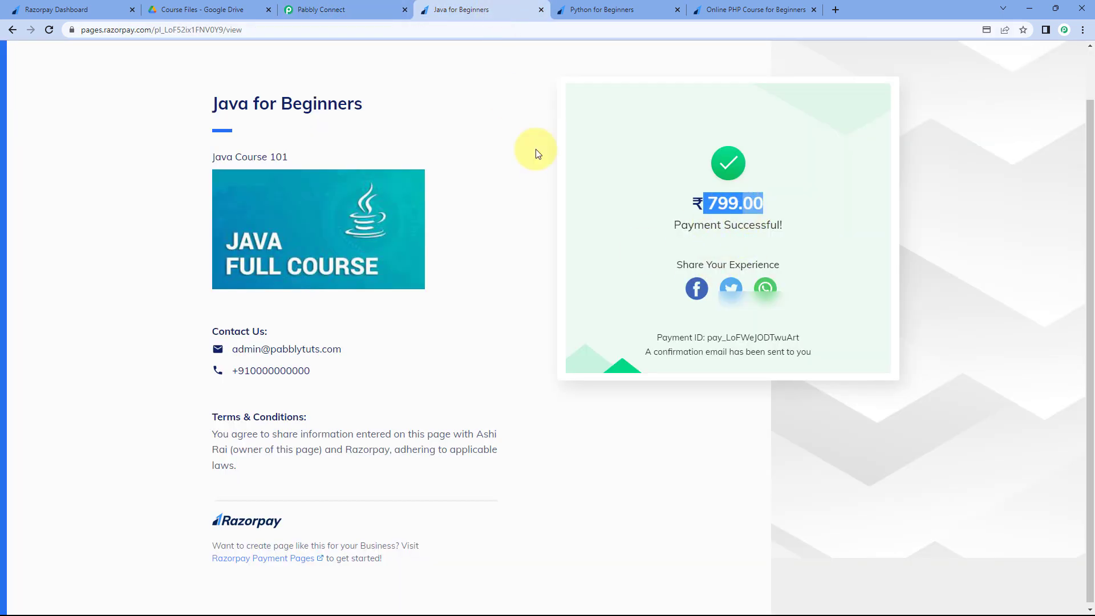
click(342, 9)
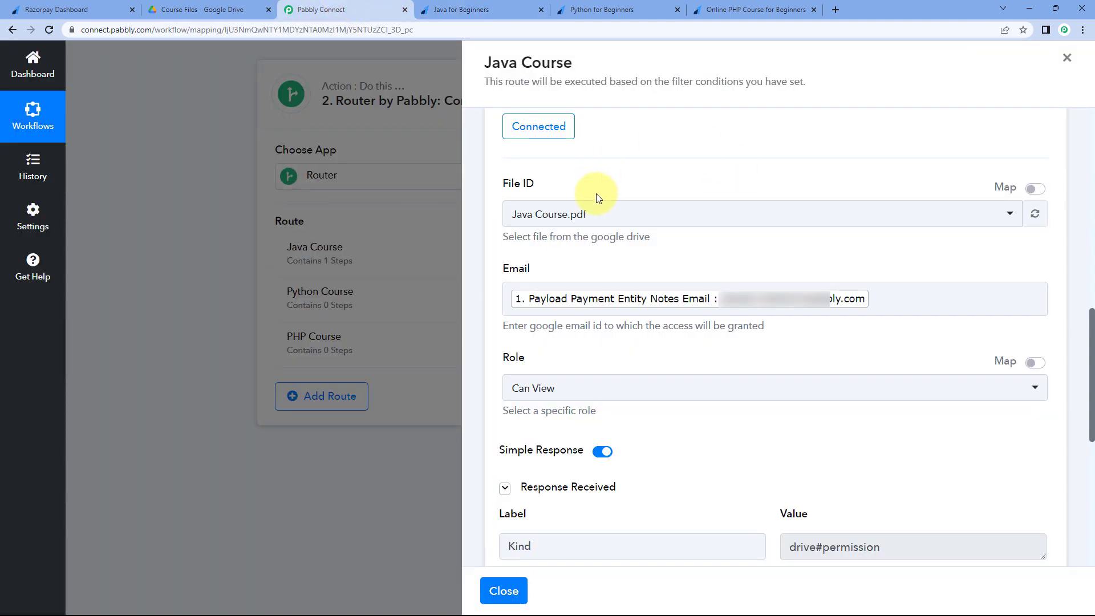
- Collapse the Google Drive Share a File step into a single card
scroll(650, 302, down, 1)
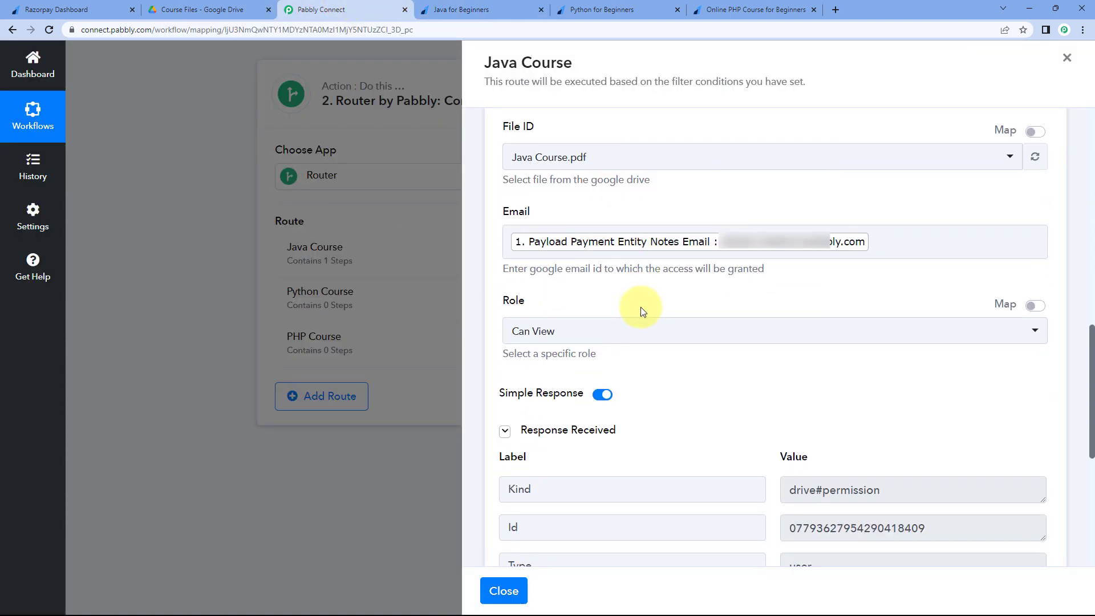
scroll(693, 321, up, 3)
scroll(691, 297, up, 3)
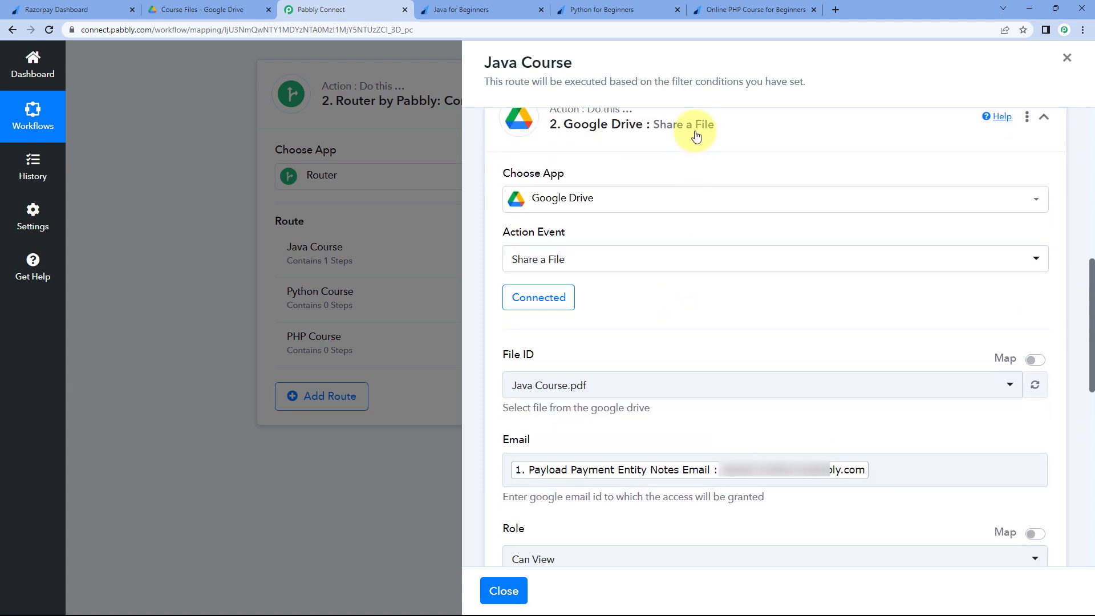
click(697, 134)
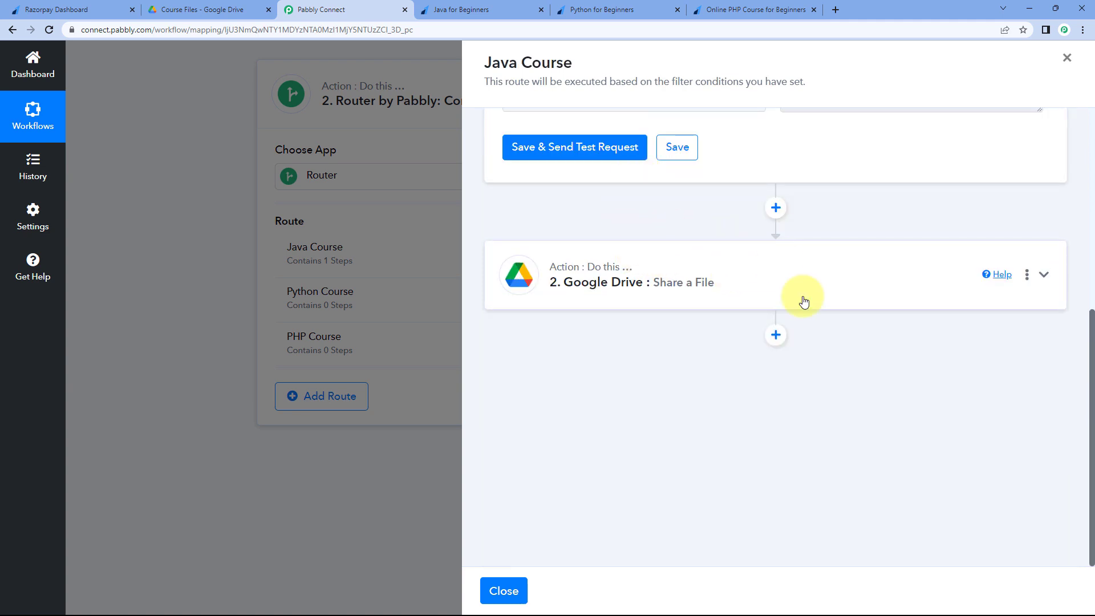
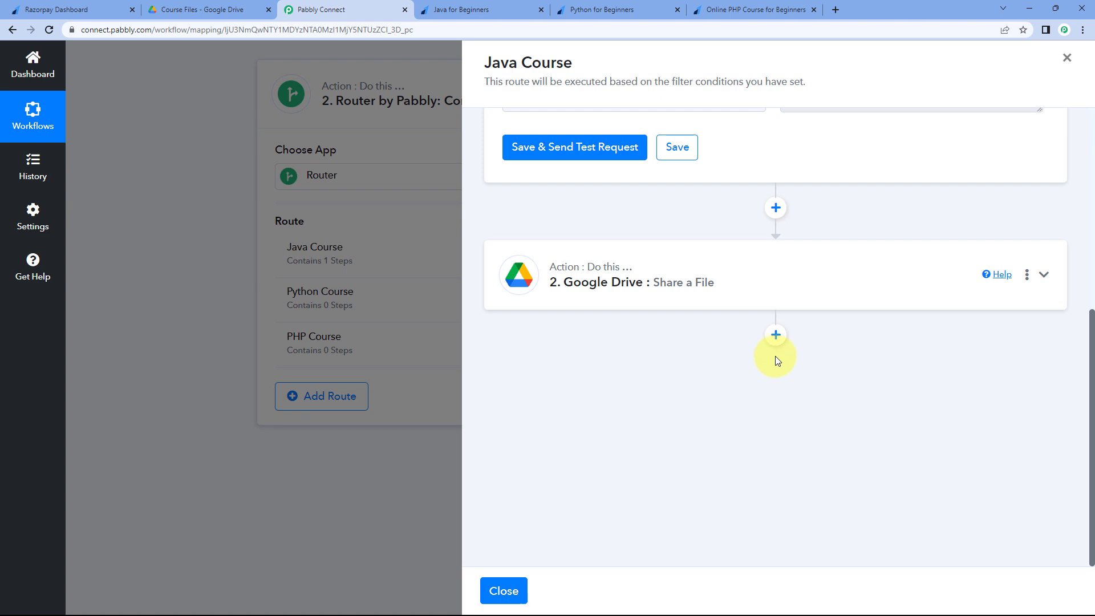
- Add and collapse an empty action step, close the Java Course route panel, then view the Python payment page
click(776, 336)
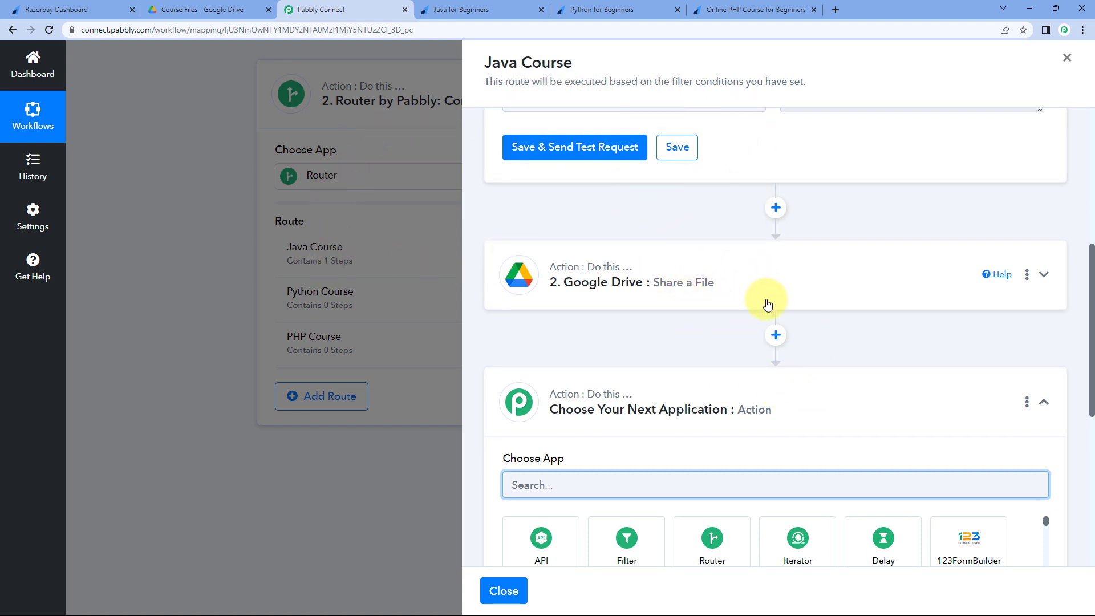
click(774, 387)
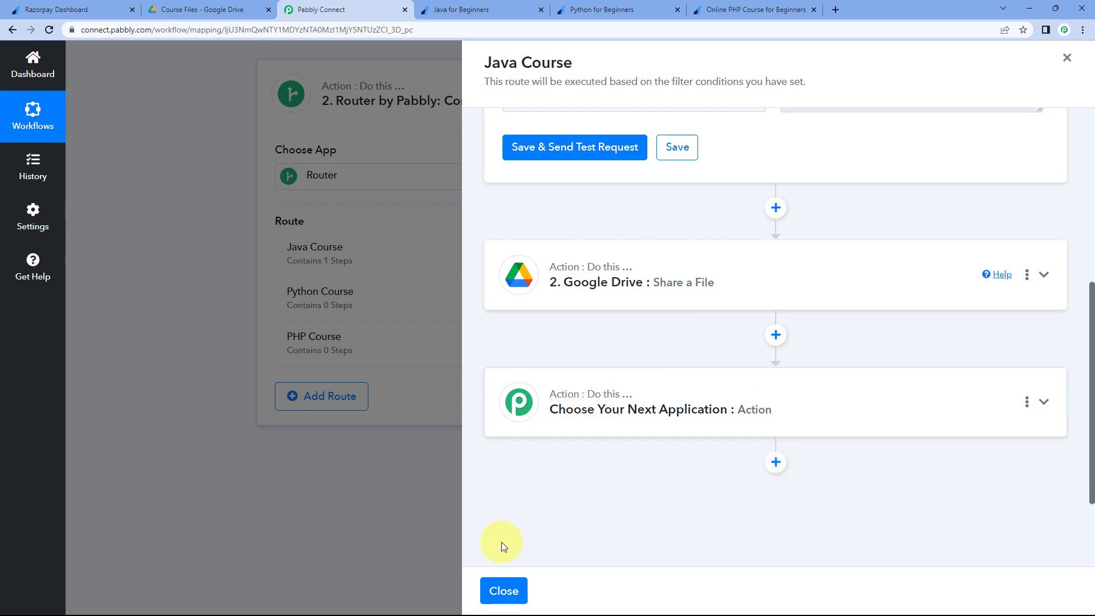
click(504, 591)
click(508, 584)
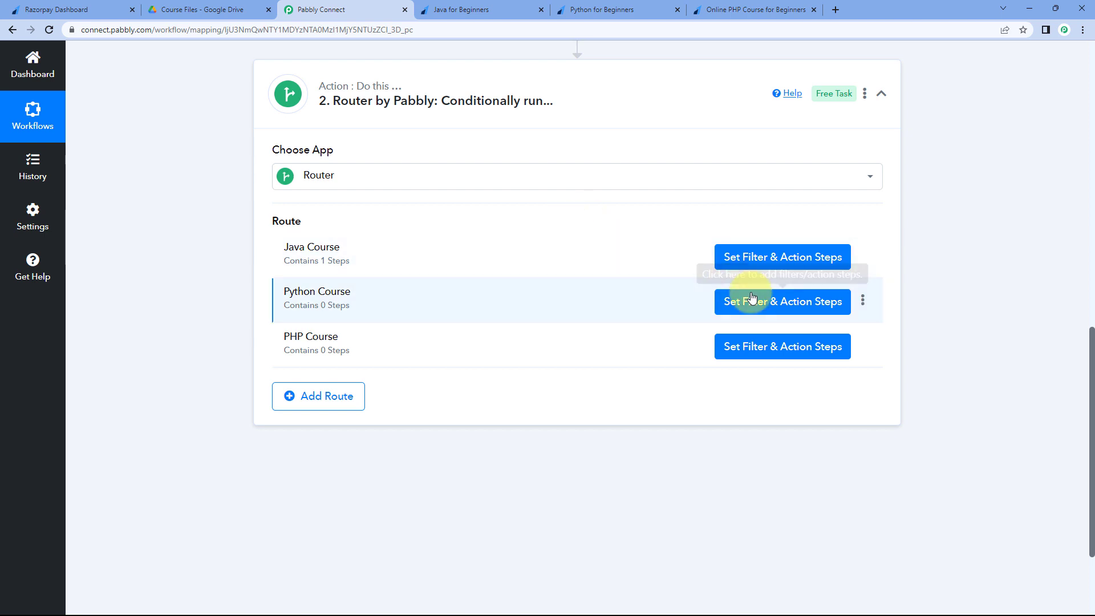
click(638, 5)
- Note the Python course price of 999, then open the Python Course route's filter setup
drag(708, 447, 731, 451)
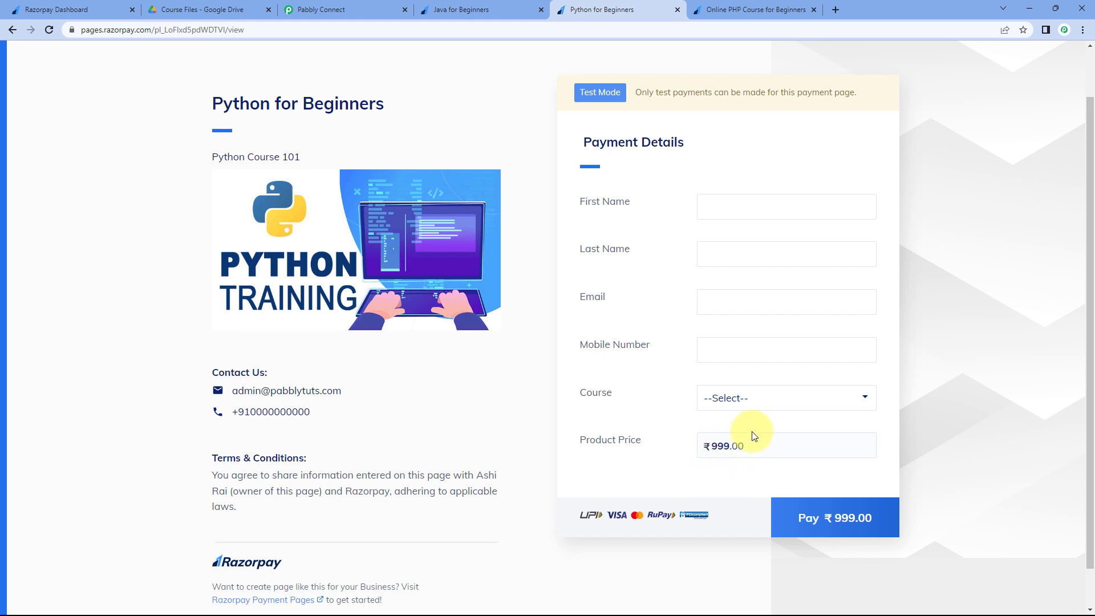
click(340, 7)
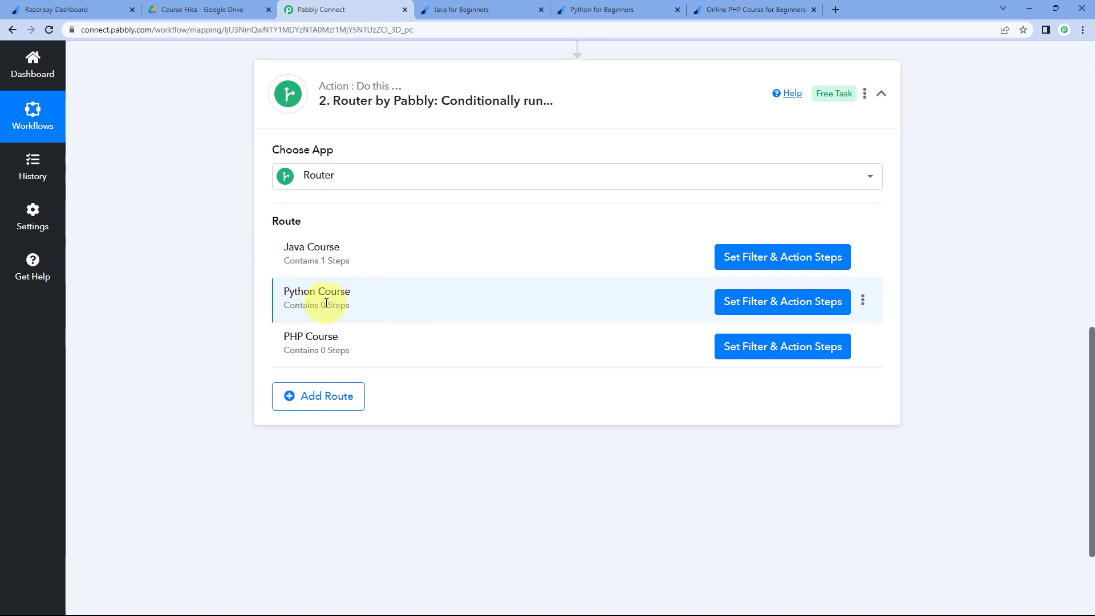
click(768, 302)
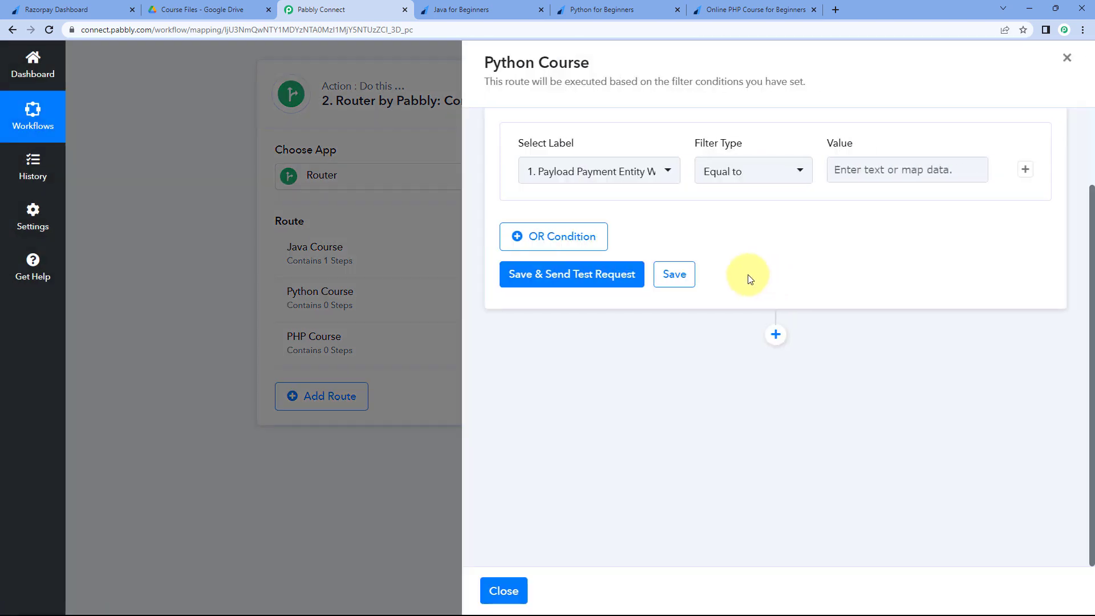
- Filter the Python Course route on Payload Payment Entity Amount, Equal to 99900
click(668, 178)
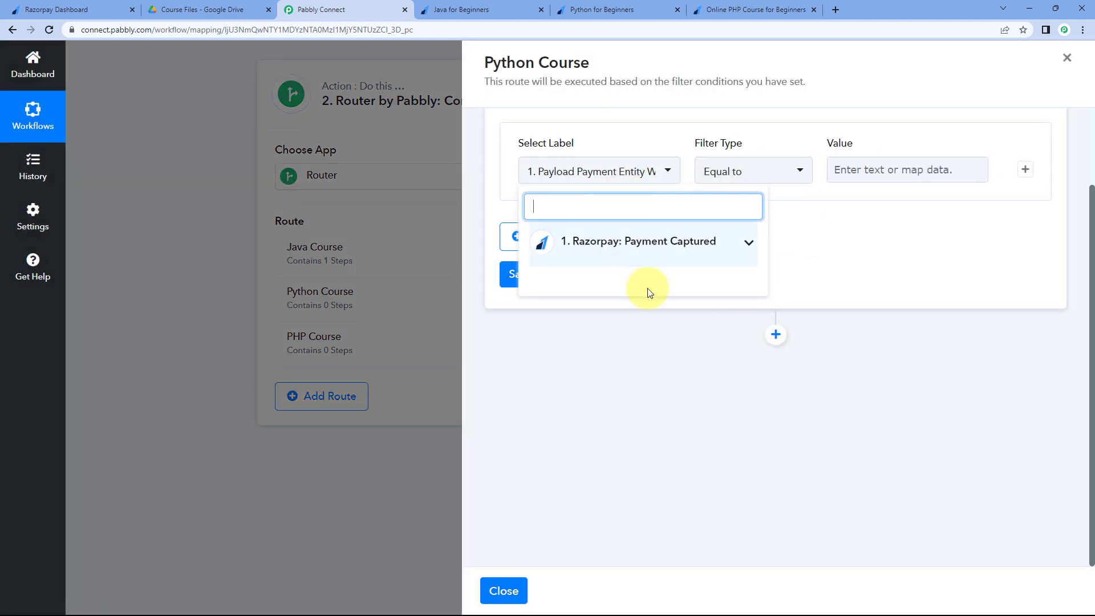
click(687, 252)
scroll(707, 308, down, 1)
scroll(710, 314, down, 15)
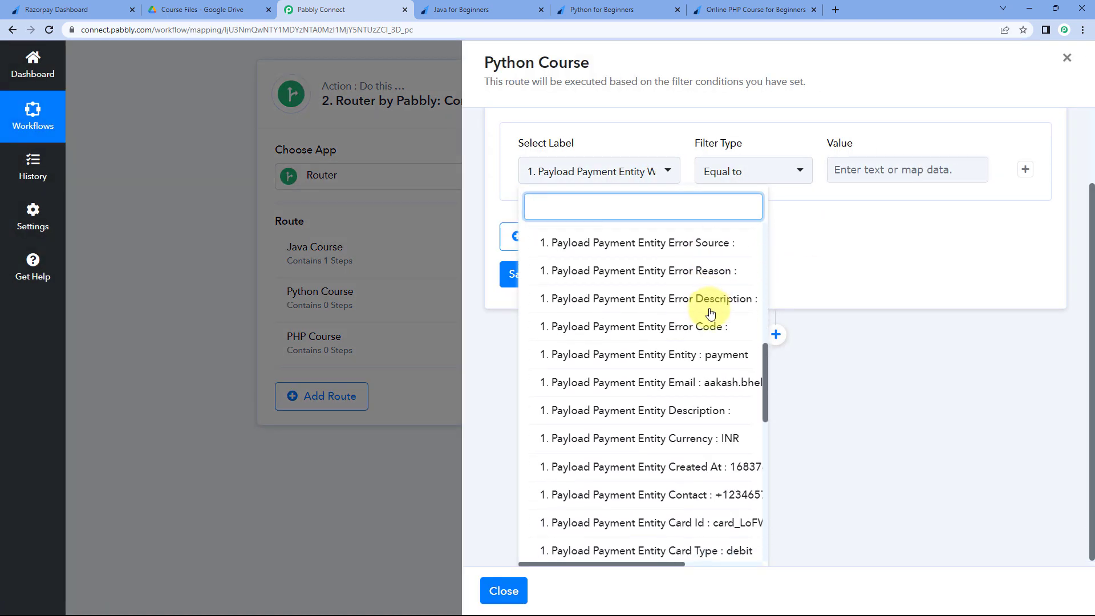
scroll(710, 313, down, 5)
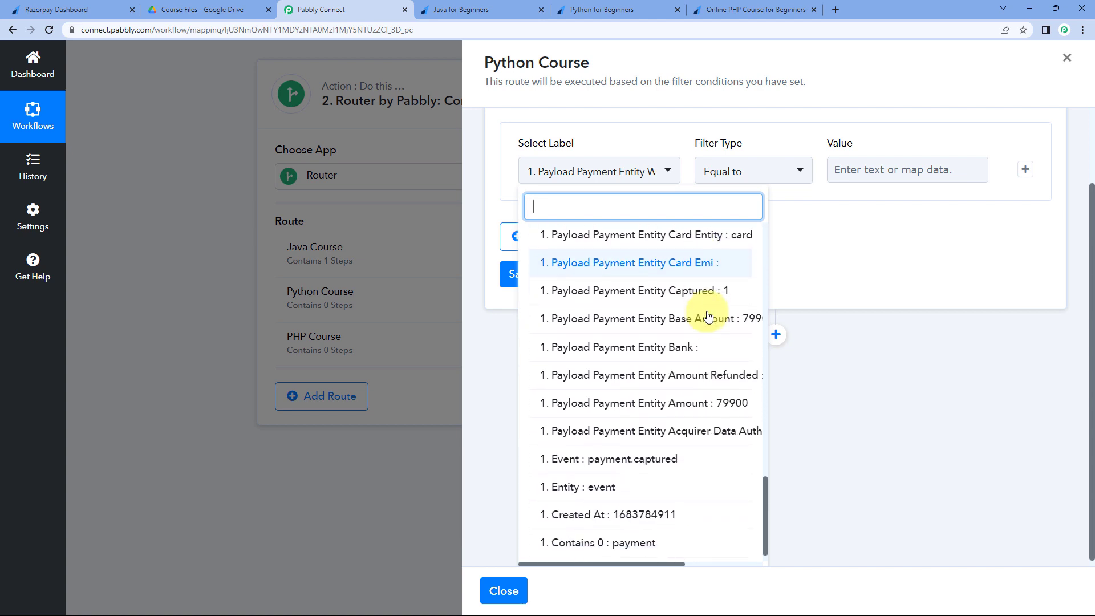
click(690, 406)
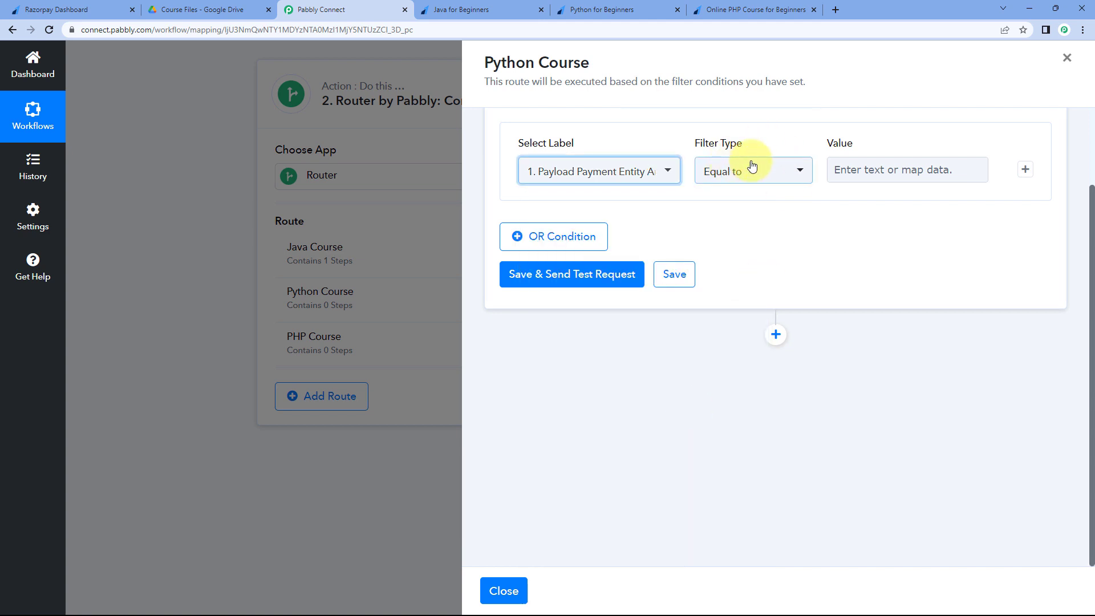
click(863, 174)
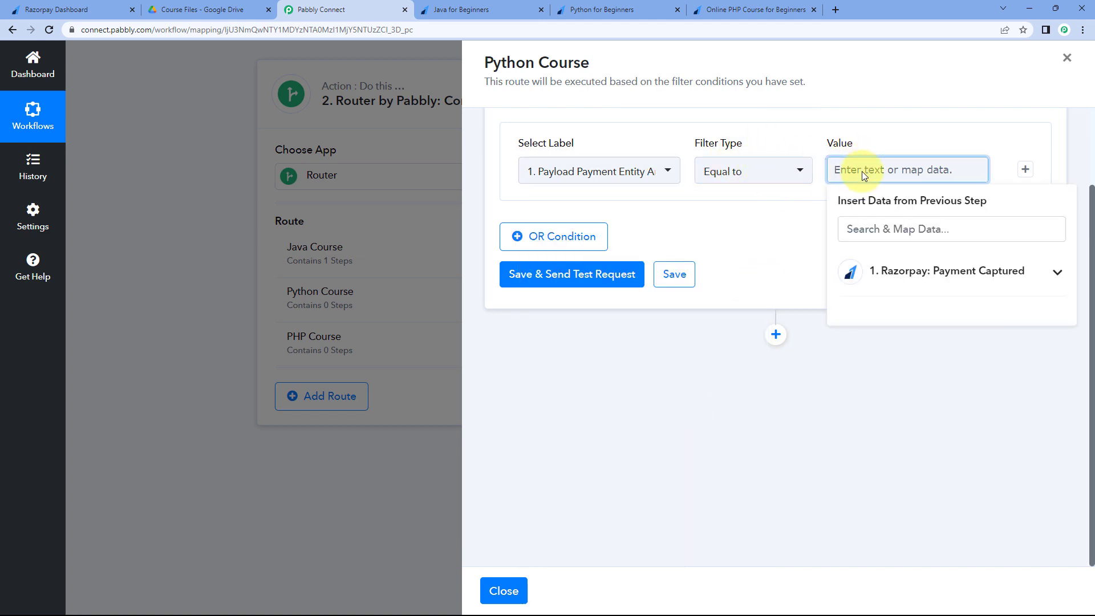
text(999.00)
- Compare the Python and Java payment page prices, then dismiss the filter's data suggestions
click(604, 9)
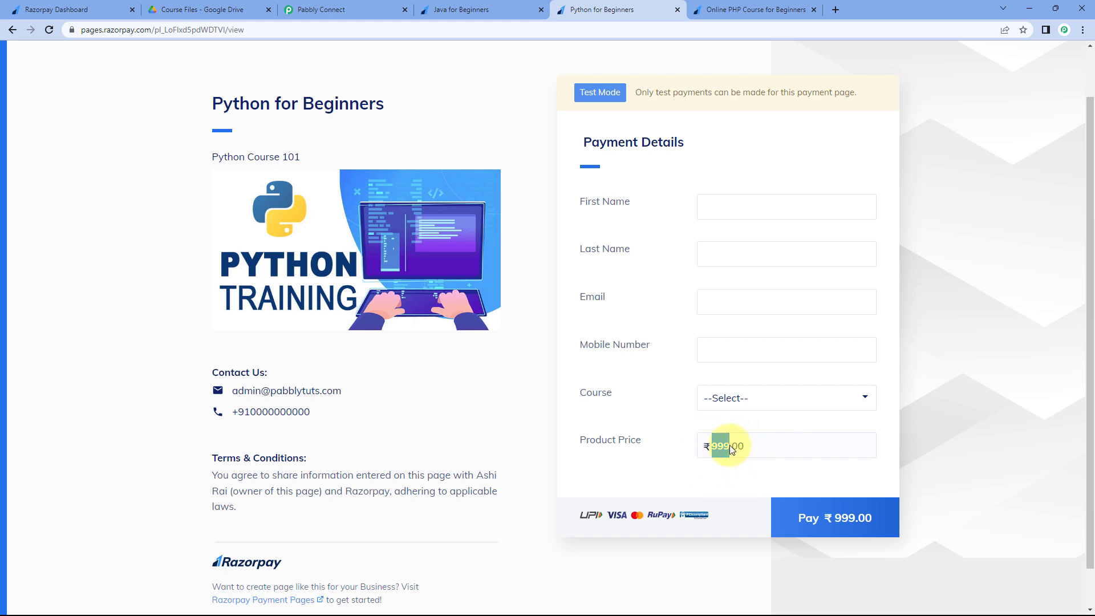
click(703, 445)
click(485, 10)
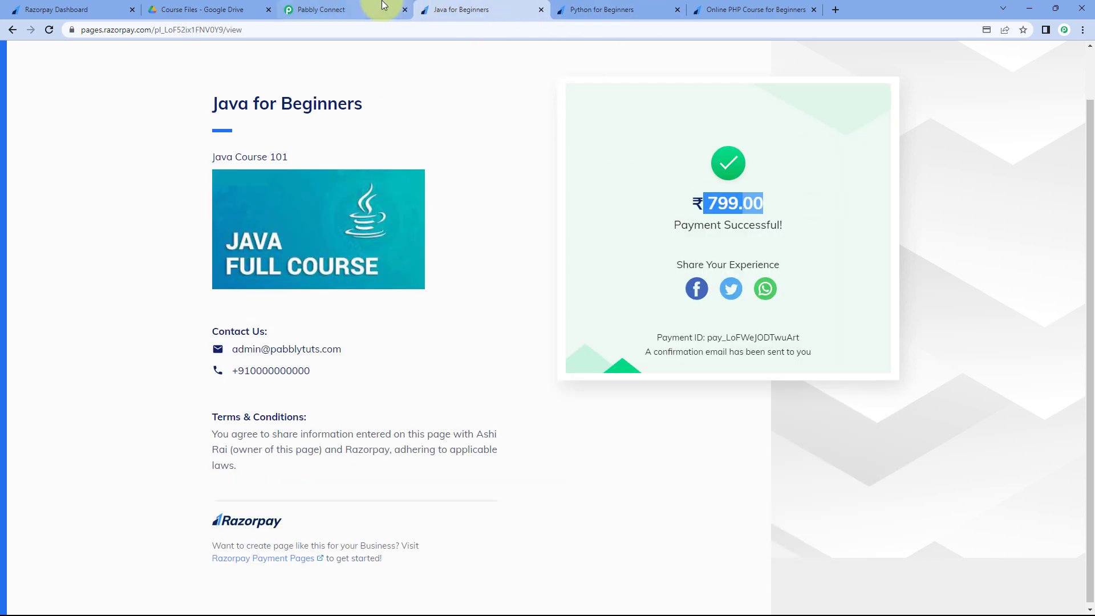
click(354, 10)
click(766, 218)
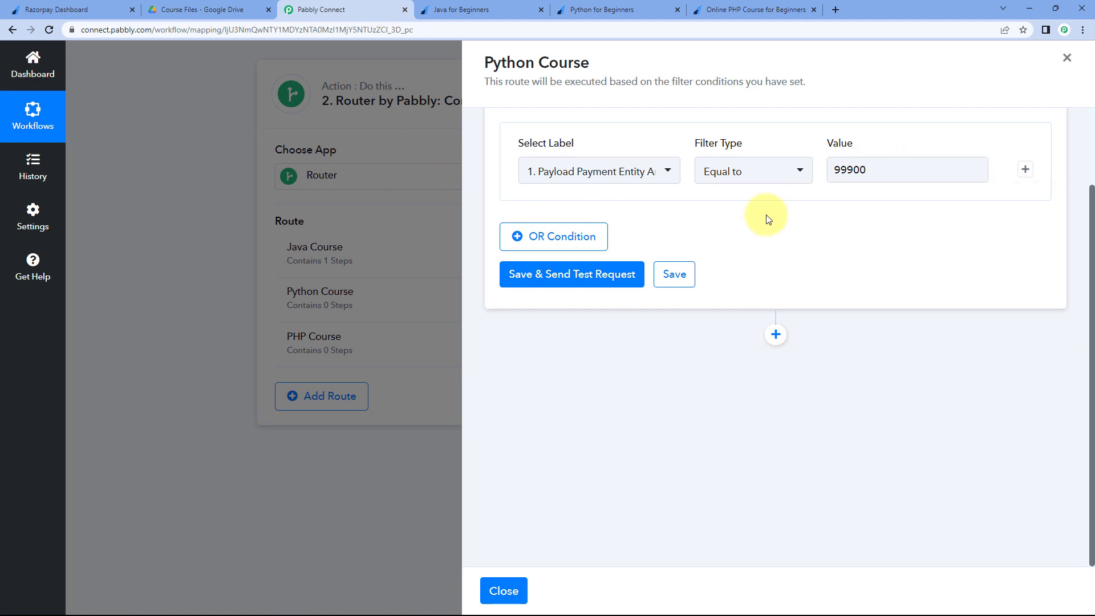
- Save and test the Python Course filter, which returns 'Condition is false', keeping the Amount label
click(587, 280)
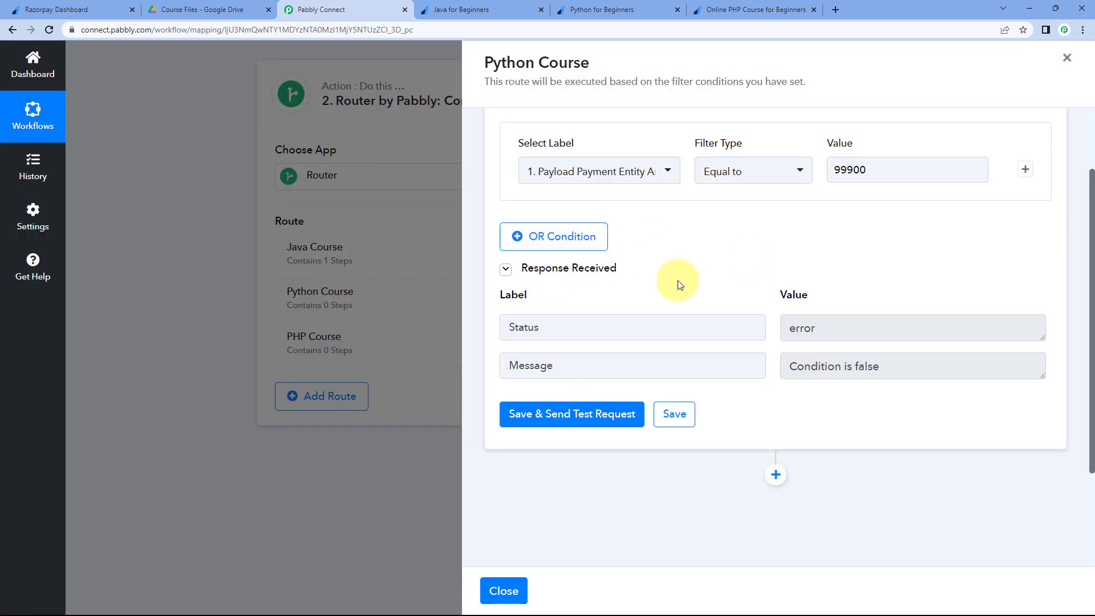
click(669, 174)
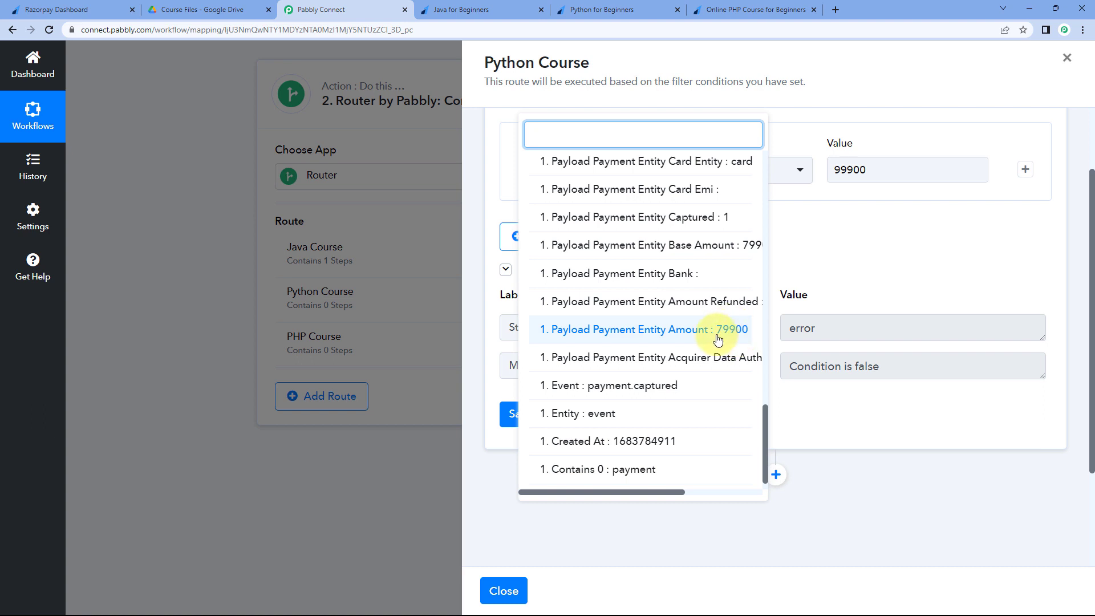
click(741, 337)
click(870, 174)
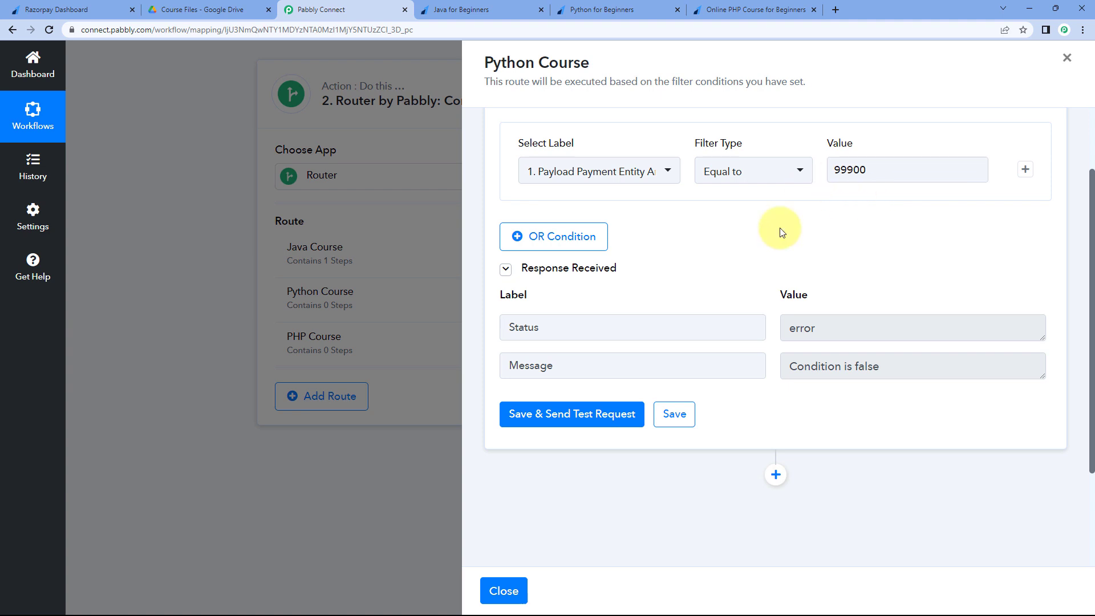
drag(885, 368, 771, 366)
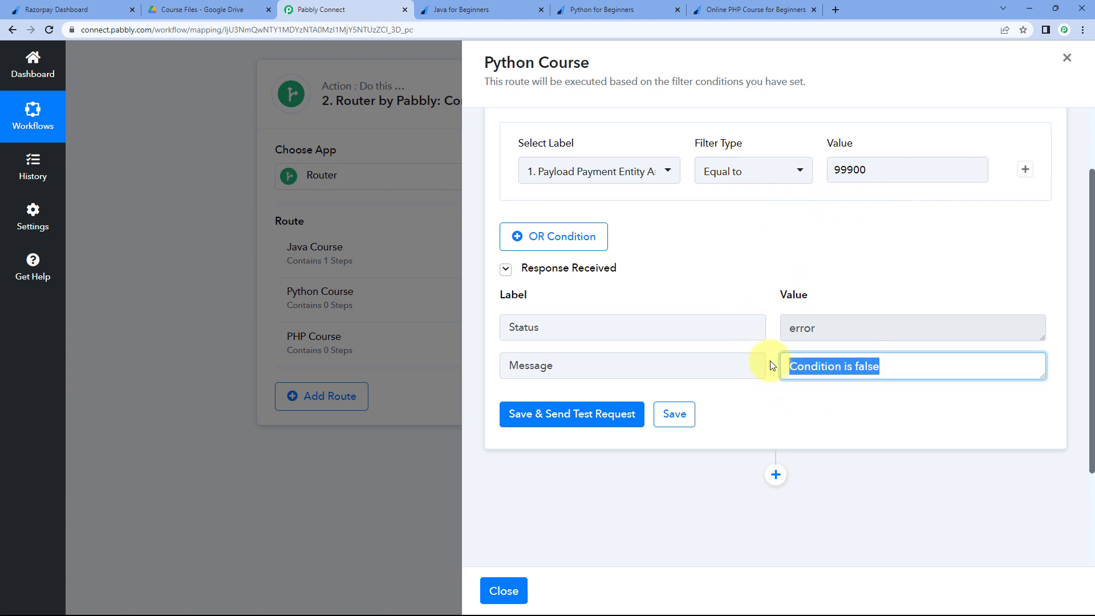
click(770, 346)
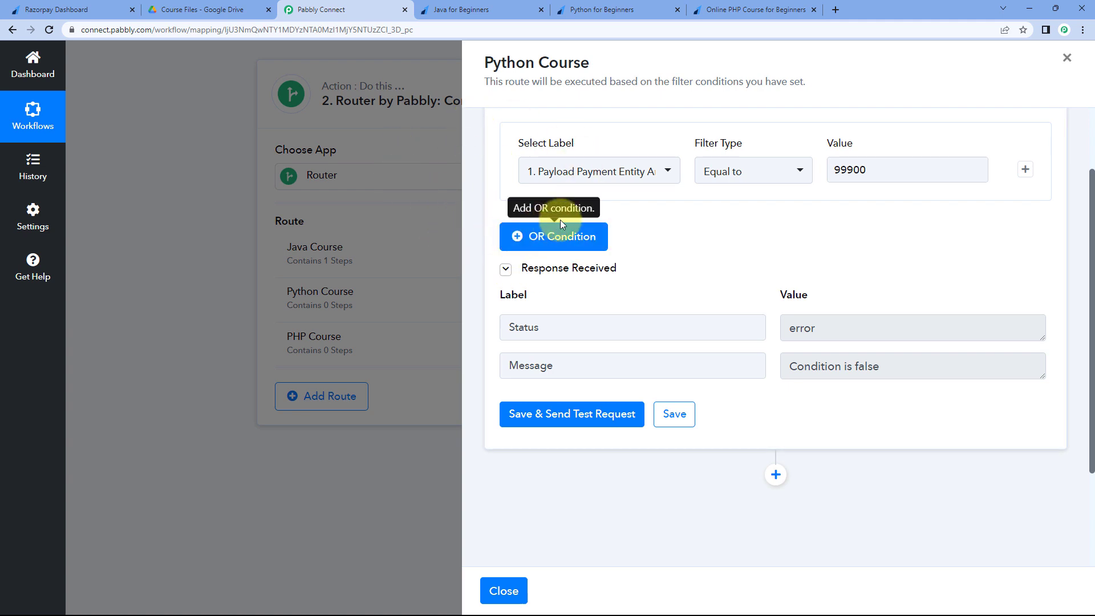
- Add a new empty action step below the Python Course filter
scroll(762, 302, down, 1)
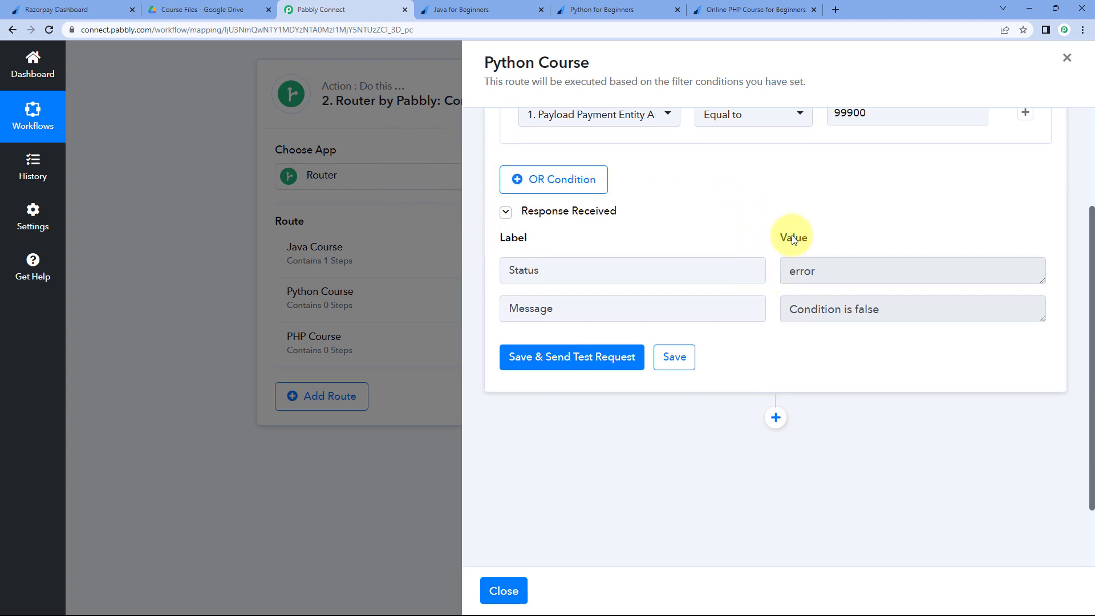
scroll(753, 308, down, 1)
click(777, 363)
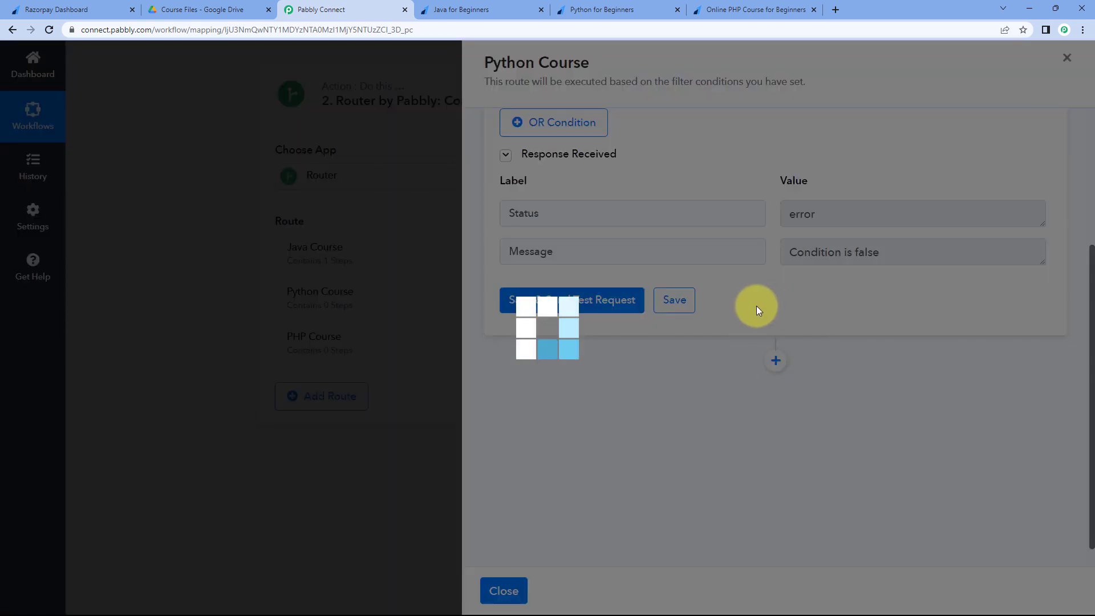
- Make the step Google Drive 'Share a File' using the existing 'Google Drive #17' connection
scroll(709, 302, down, 1)
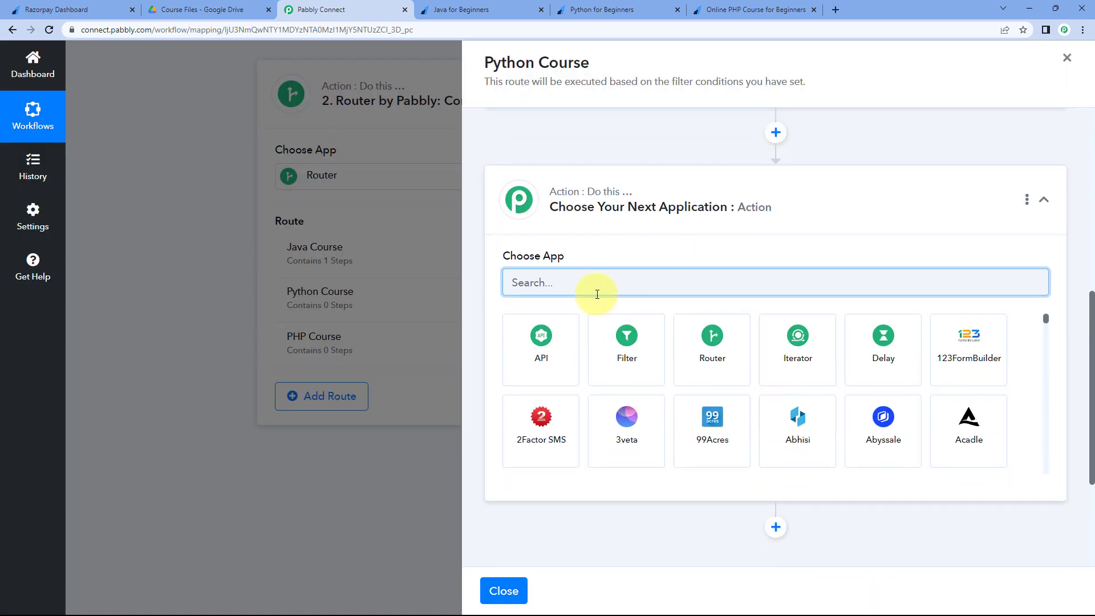
text(Google)
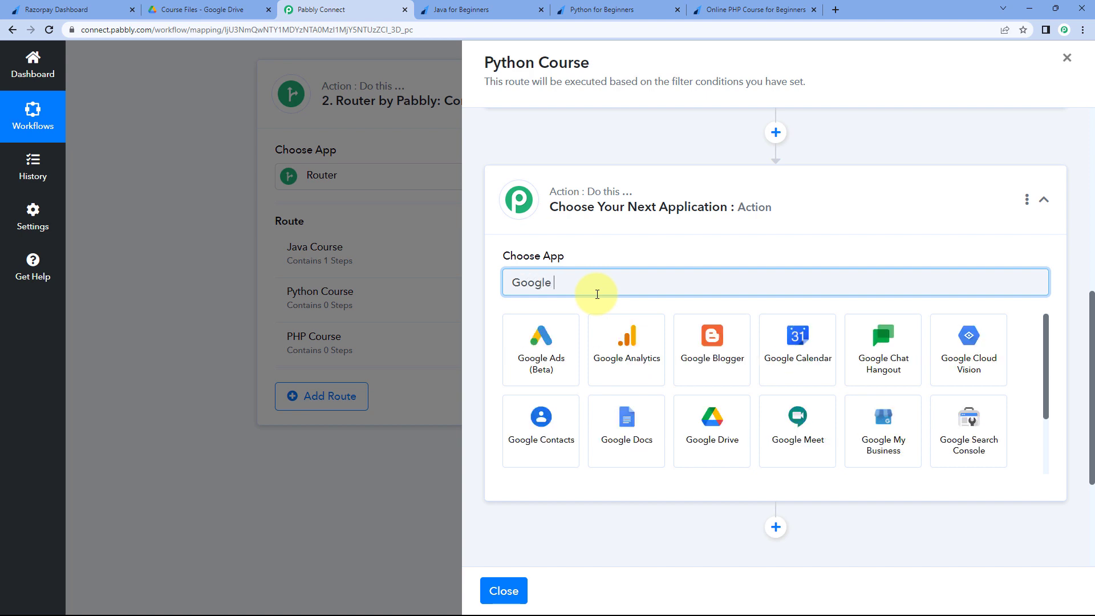
text( Dr)
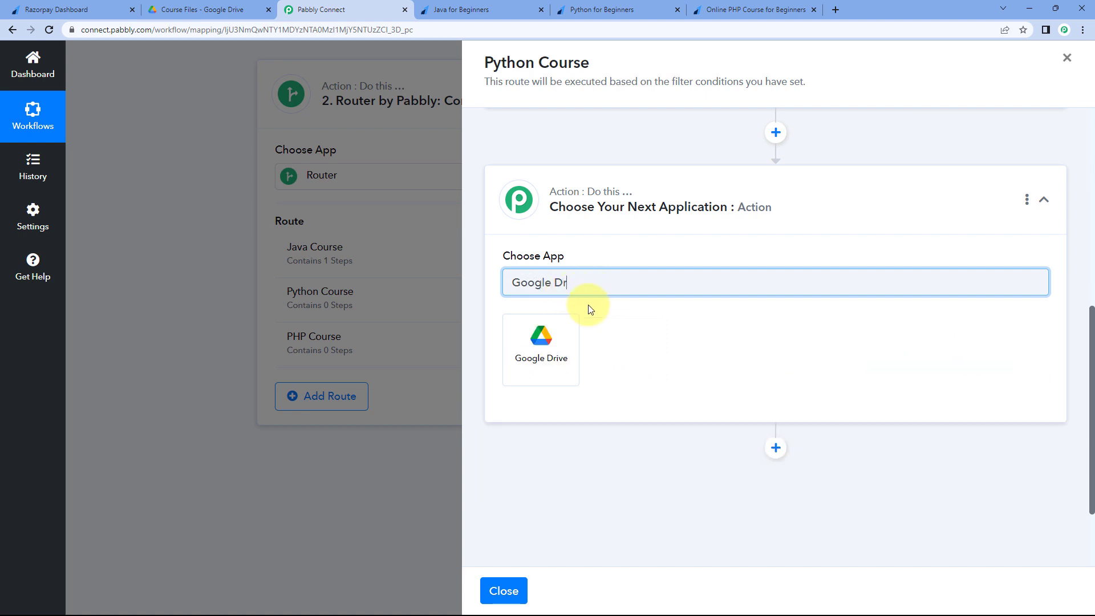
click(559, 348)
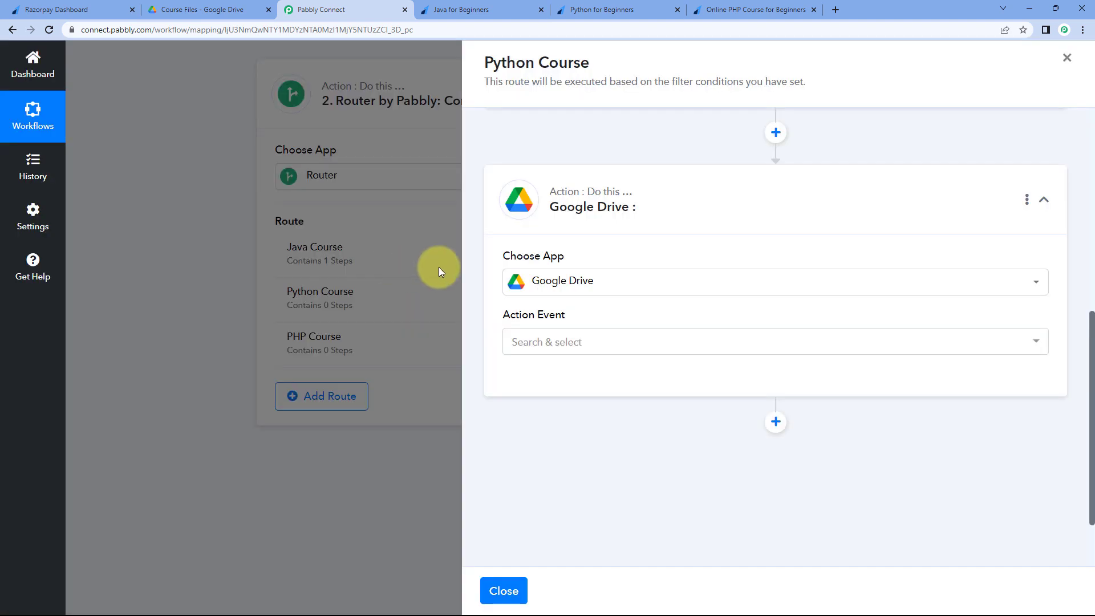
click(576, 343)
click(563, 482)
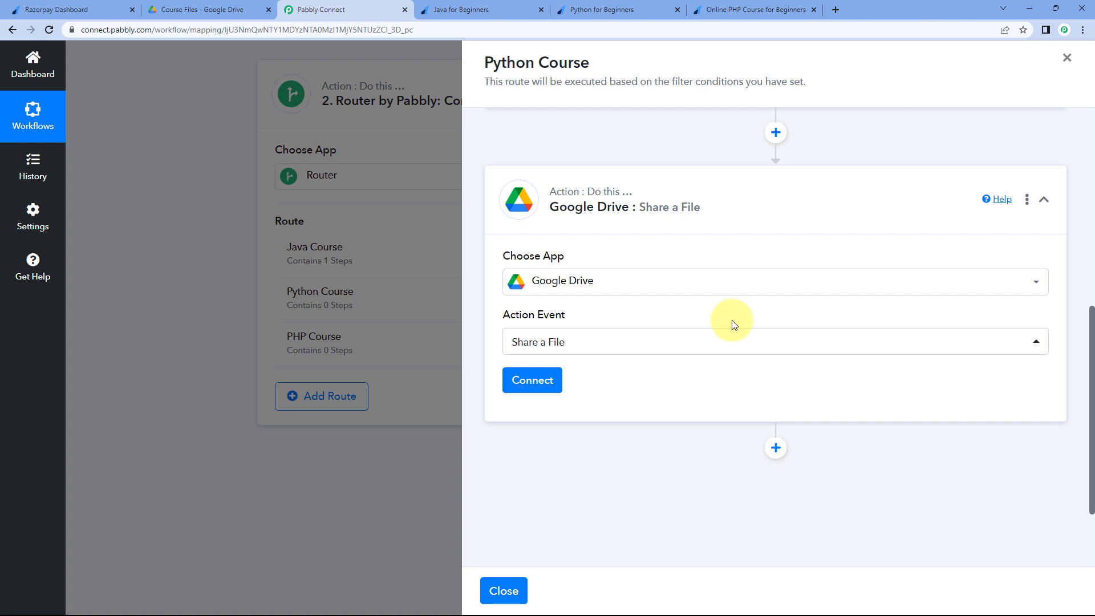
click(543, 388)
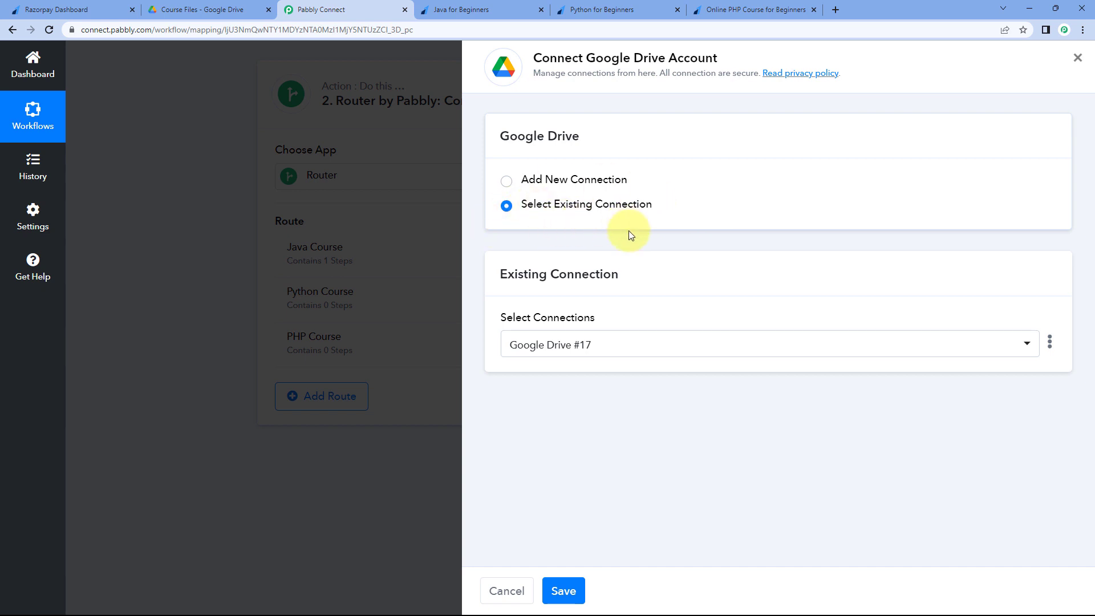
click(564, 591)
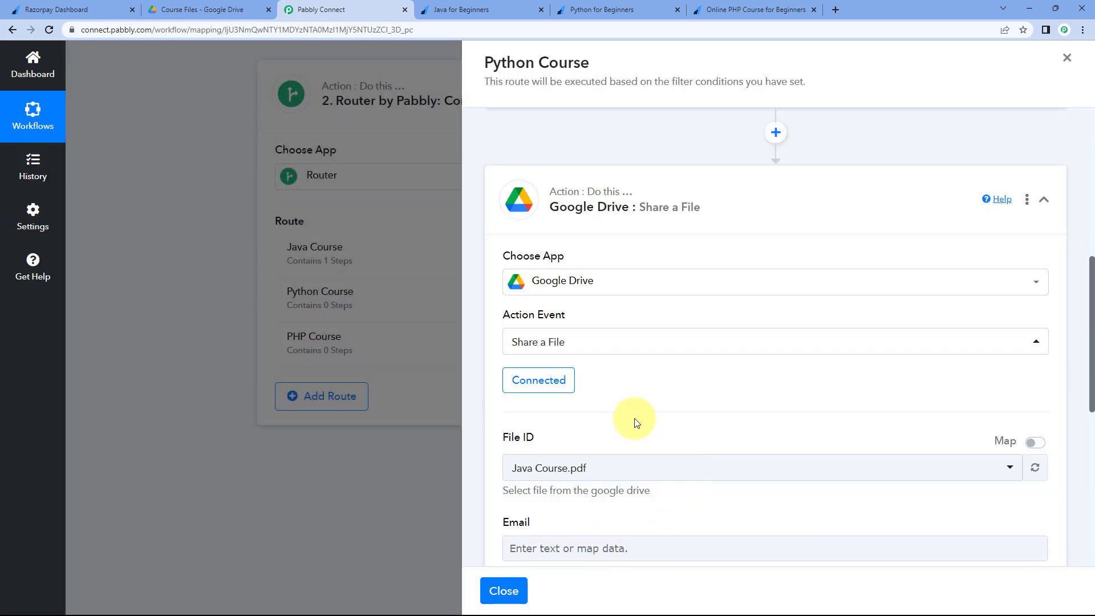
- Set the File ID to Python-Basic.pdf, checking the course PDFs in Google Drive
scroll(588, 336, down, 2)
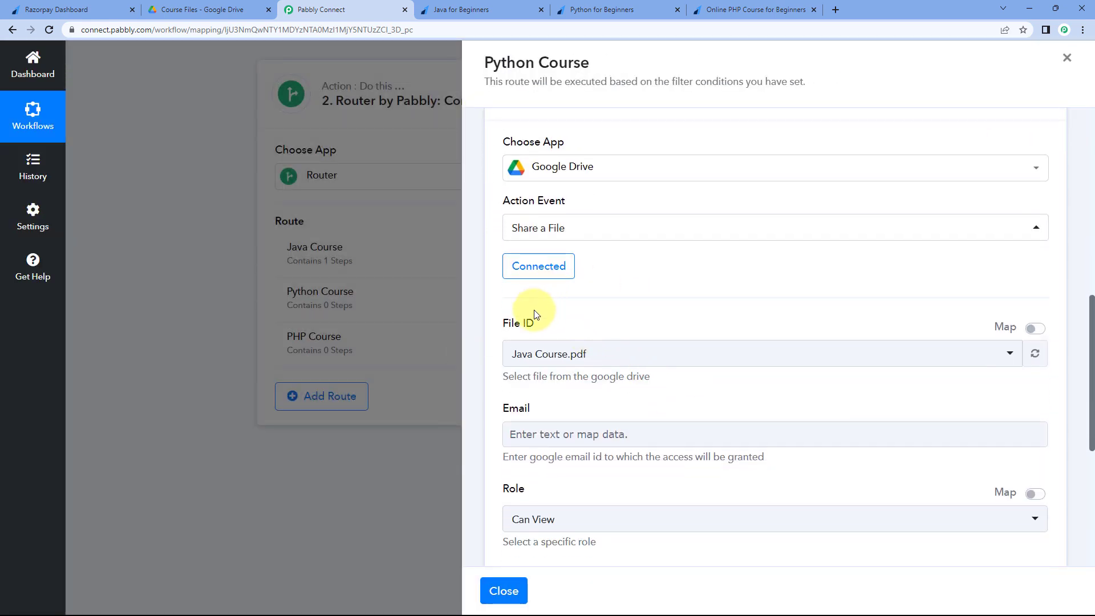
scroll(535, 312, down, 1)
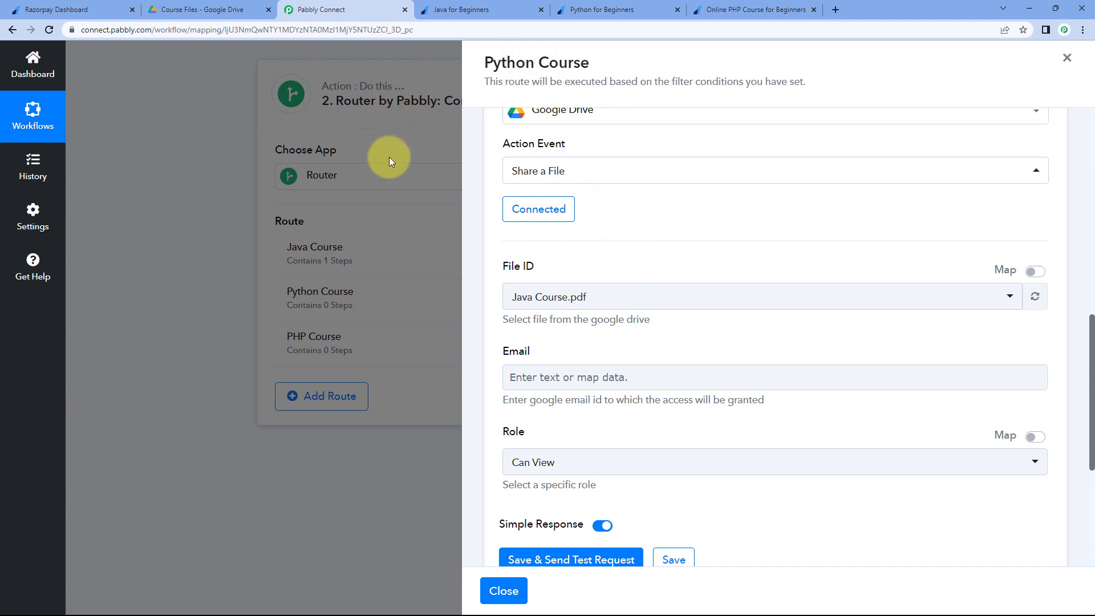
click(631, 298)
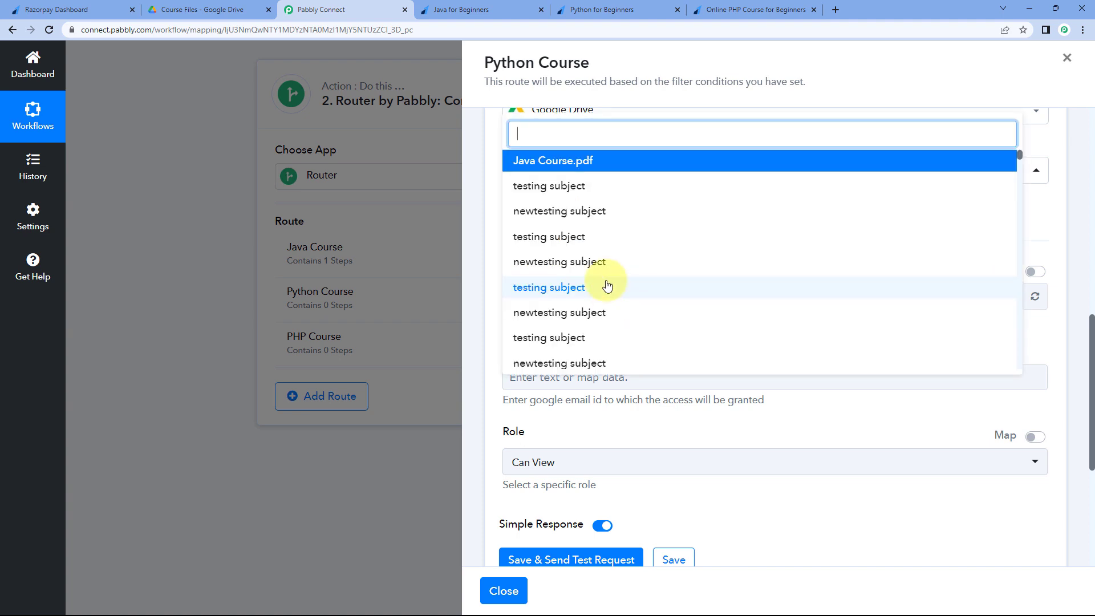
text(Py)
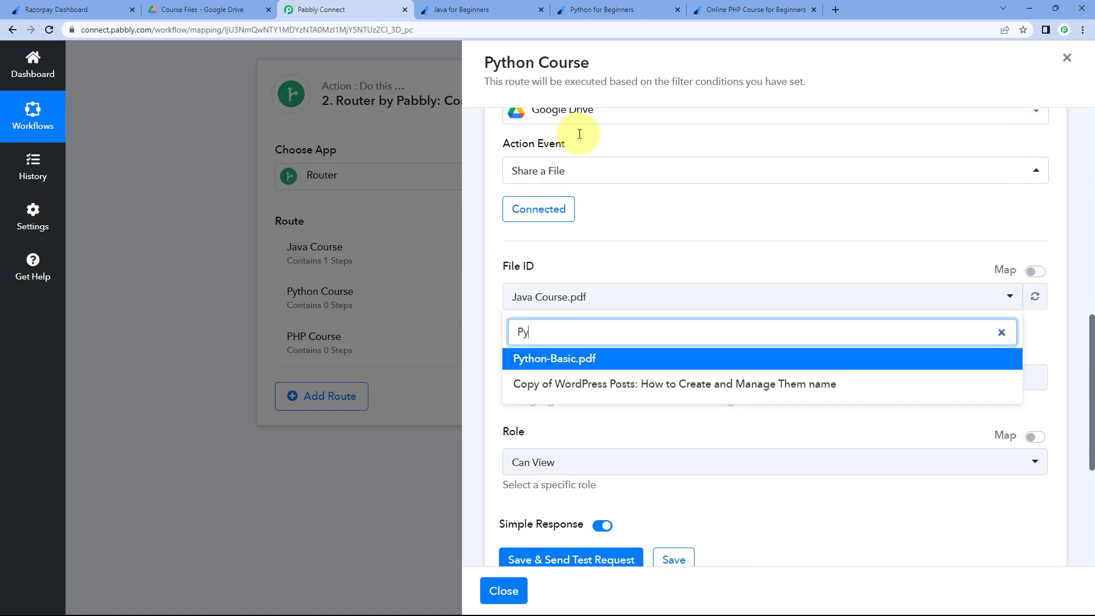
click(580, 359)
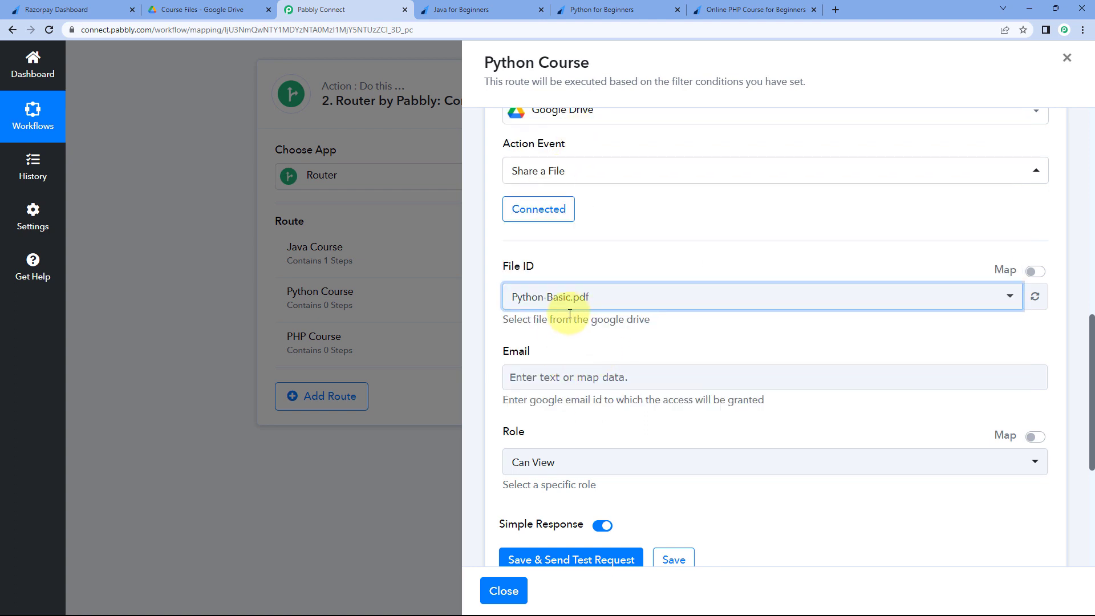
click(200, 9)
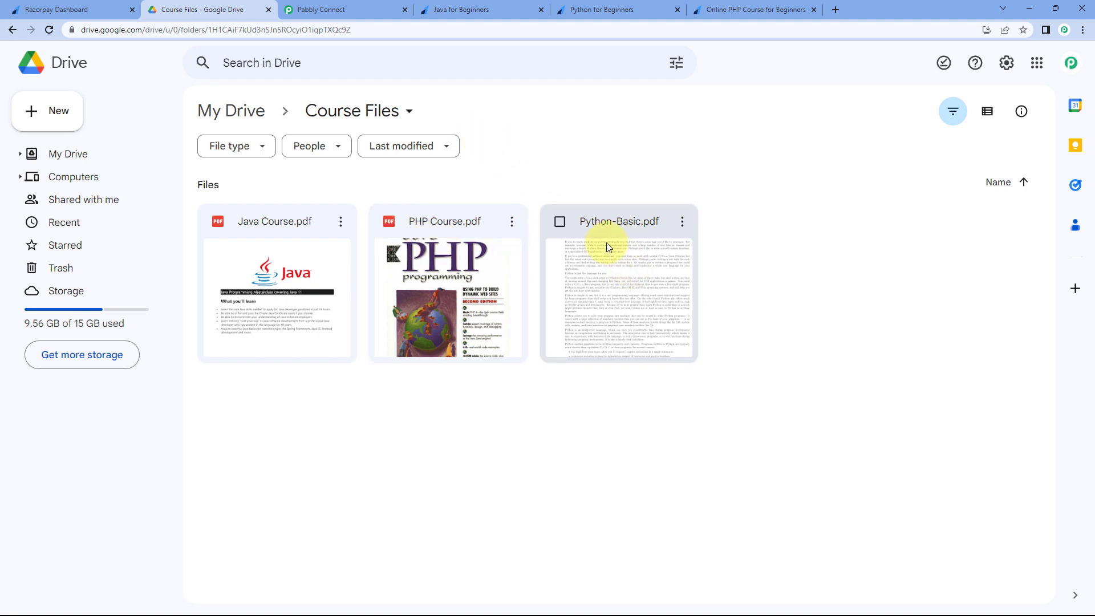
click(377, 10)
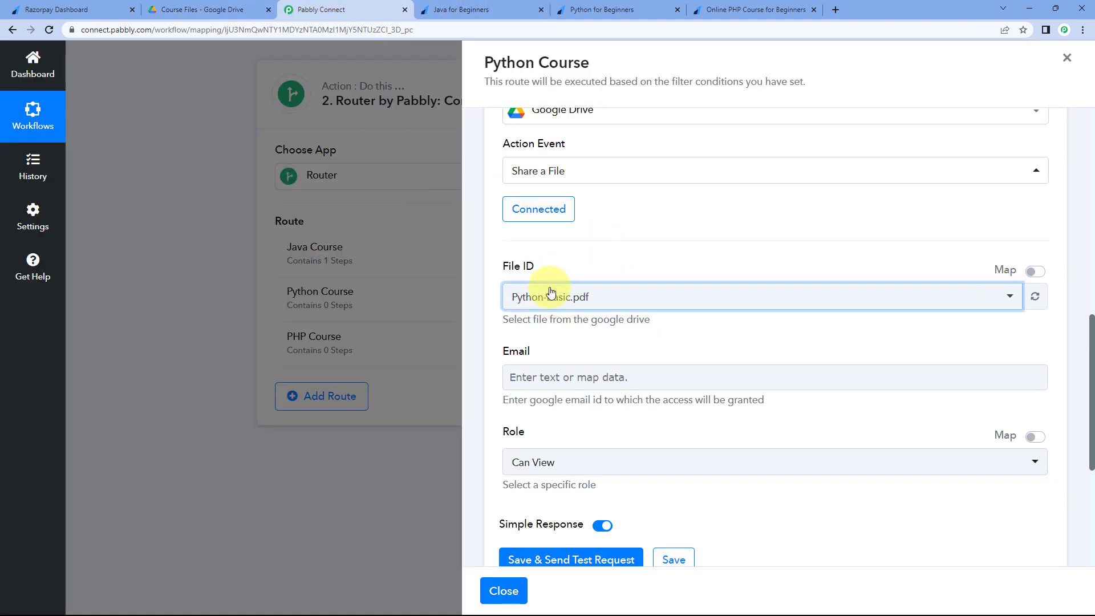
- Map Payment Entity Notes Email as recipient, keep role Can View, and save the step
scroll(580, 343, down, 1)
click(581, 320)
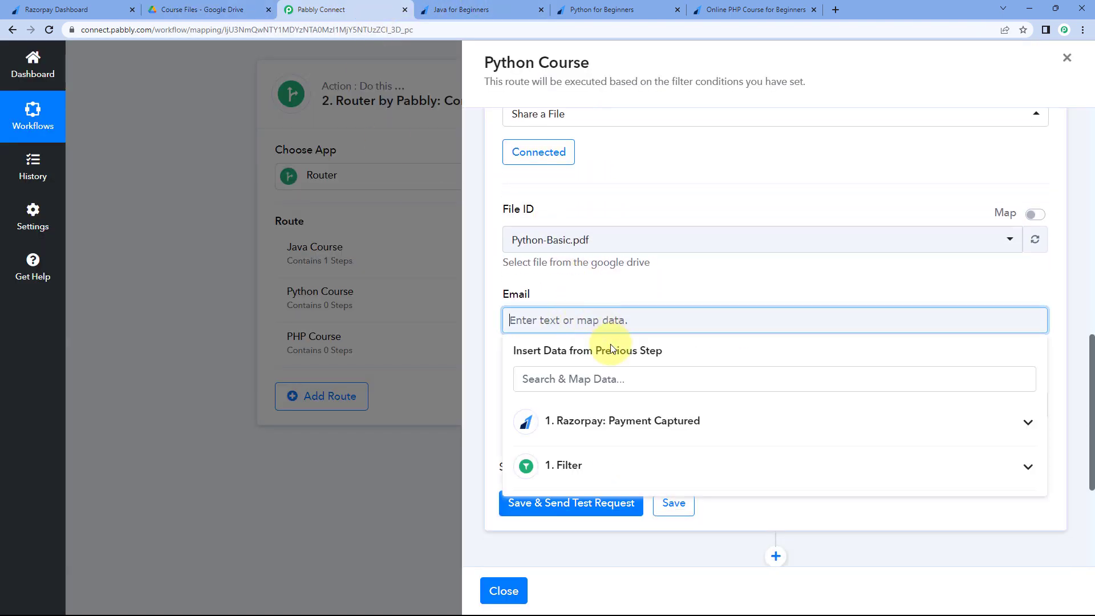
click(626, 416)
scroll(550, 279, down, 3)
scroll(634, 295, down, 2)
scroll(635, 296, down, 2)
click(661, 315)
click(620, 112)
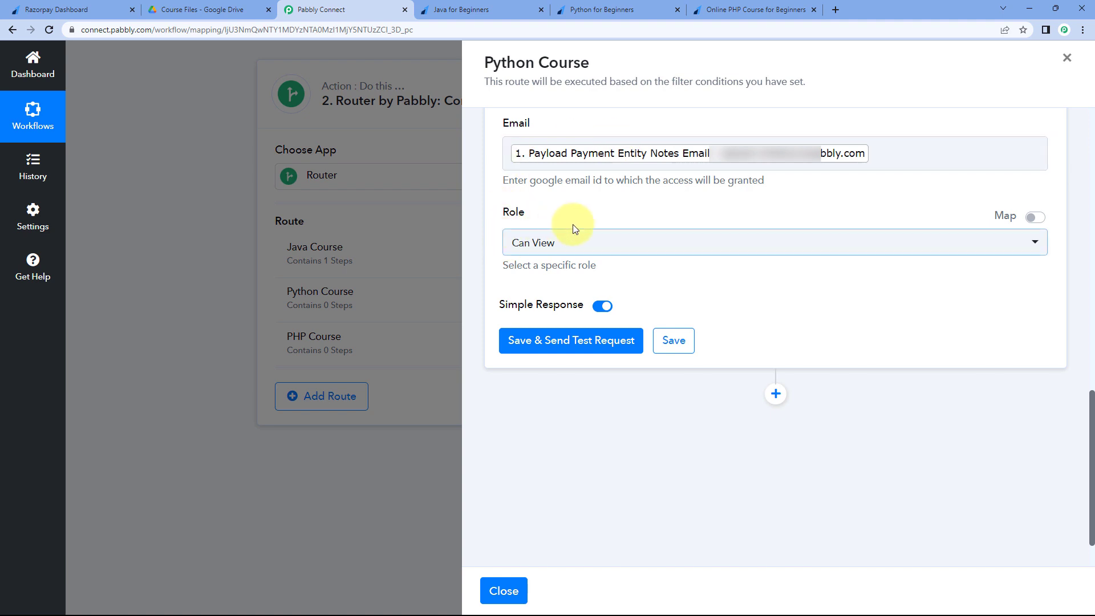
click(572, 246)
click(528, 304)
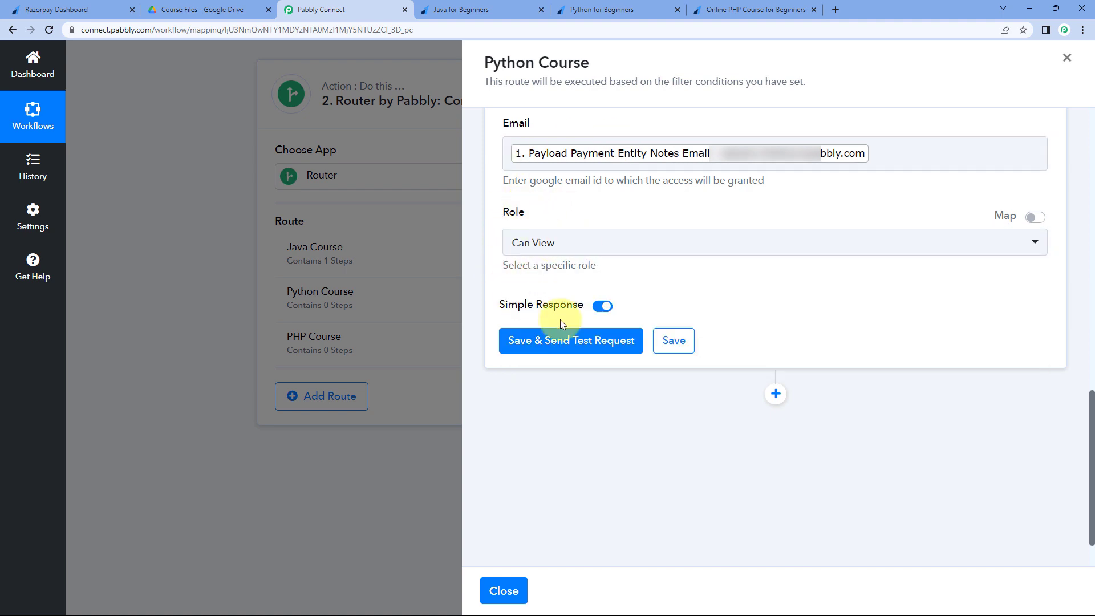
click(674, 339)
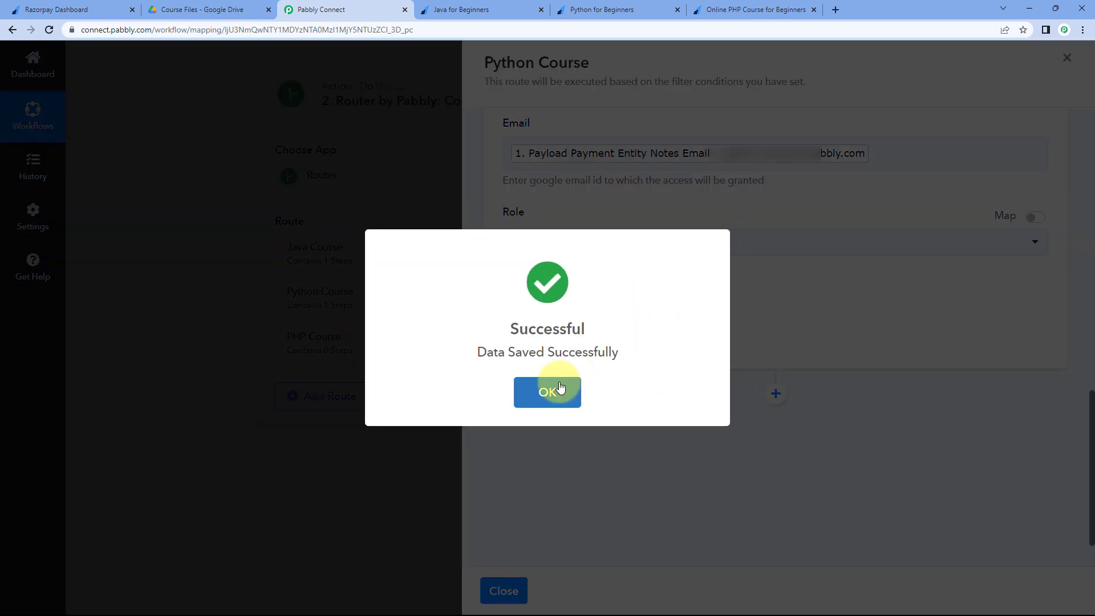
click(557, 388)
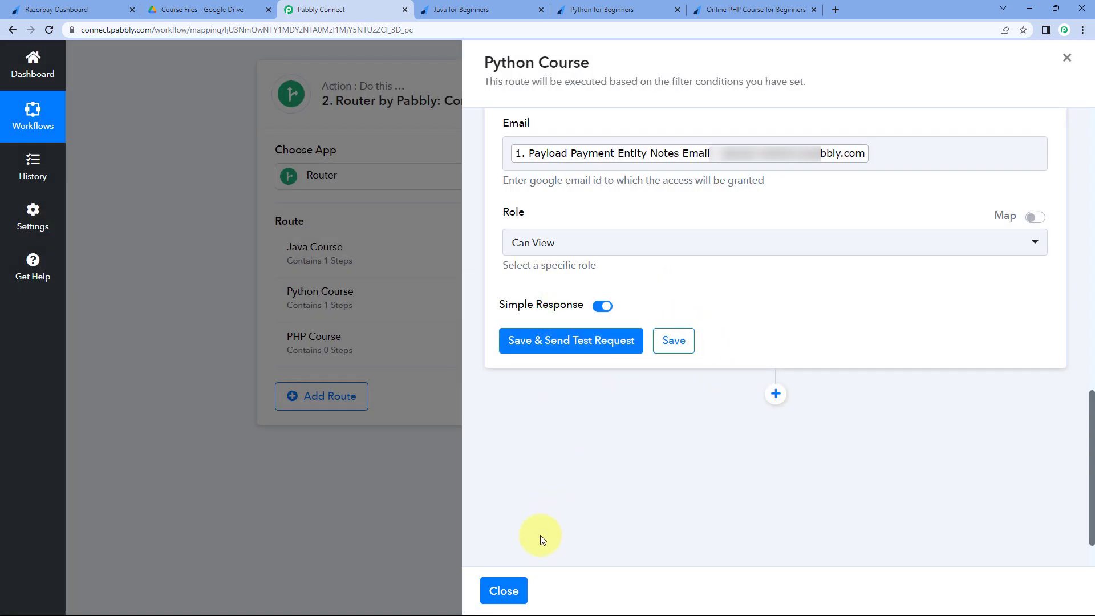
- Close the Python Course panel and check the PHP course's ₹499.00 payment page
click(505, 591)
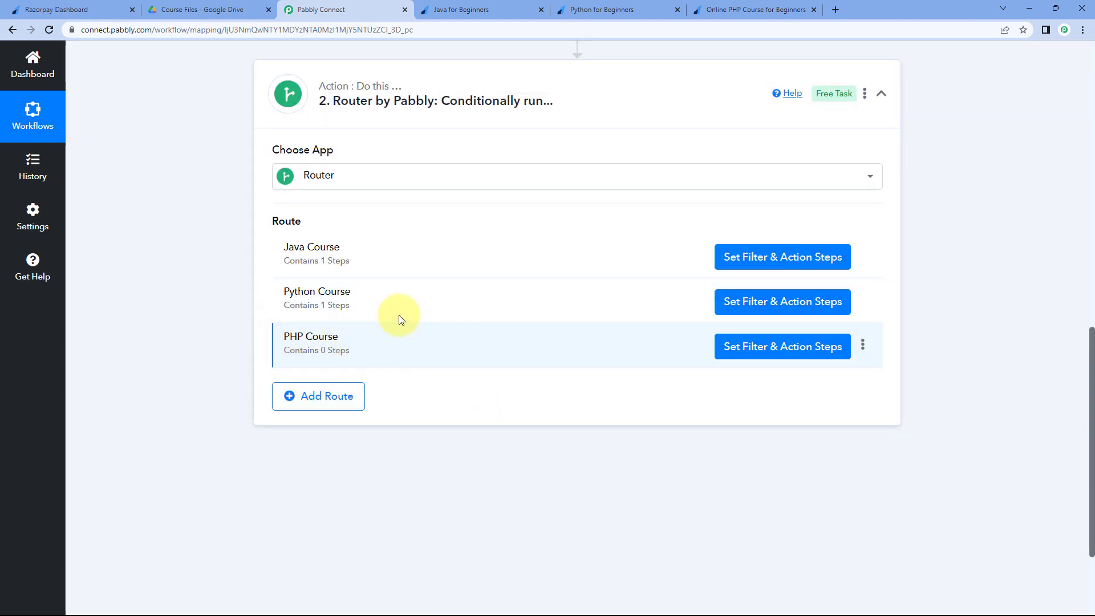
click(730, 9)
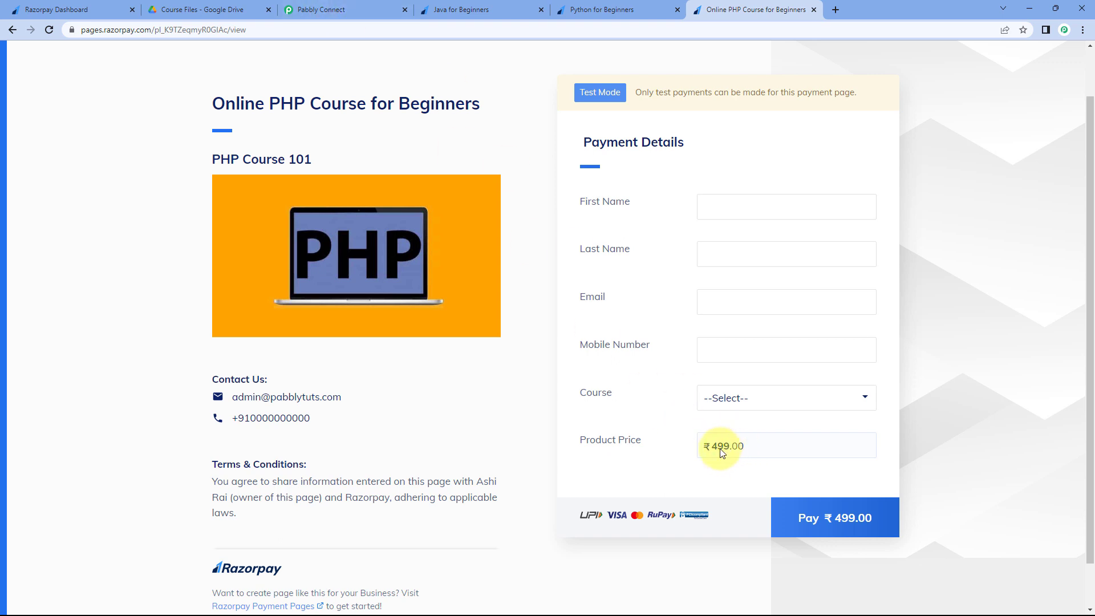
click(358, 6)
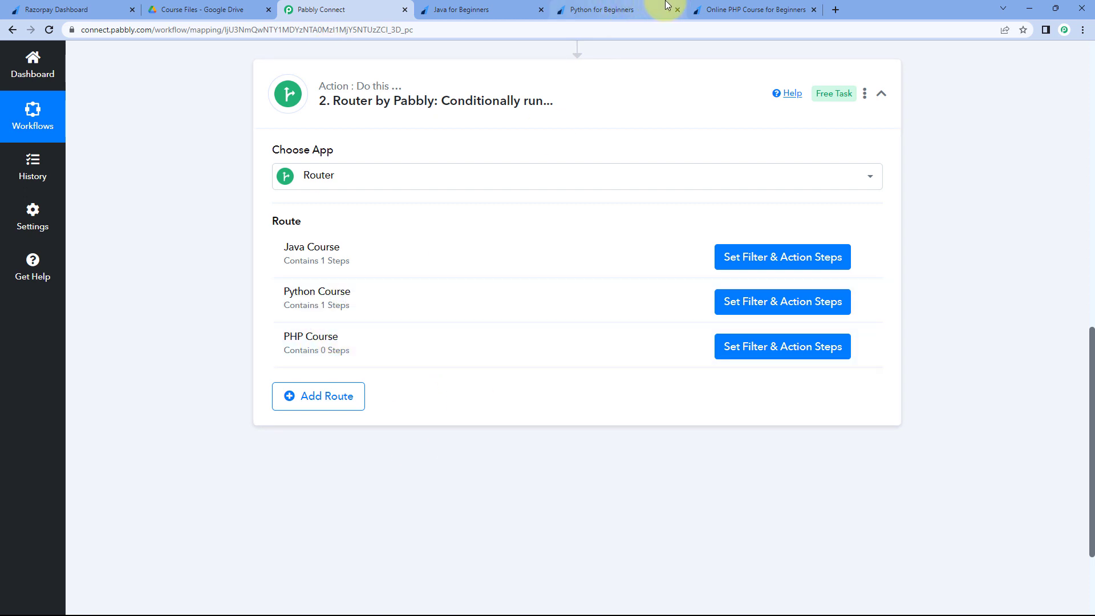
click(713, 8)
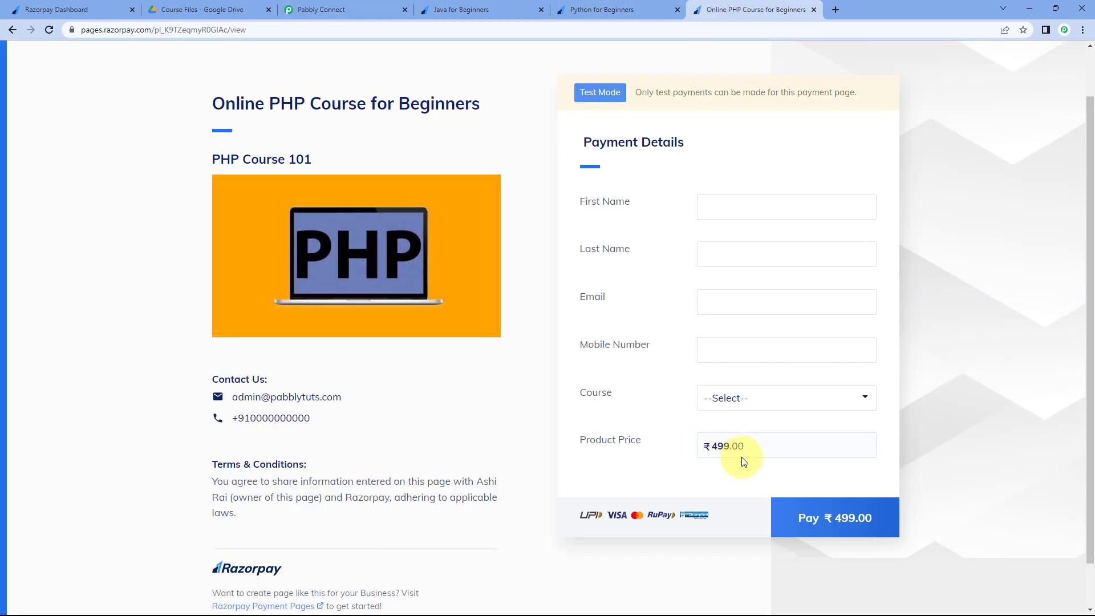
click(336, 7)
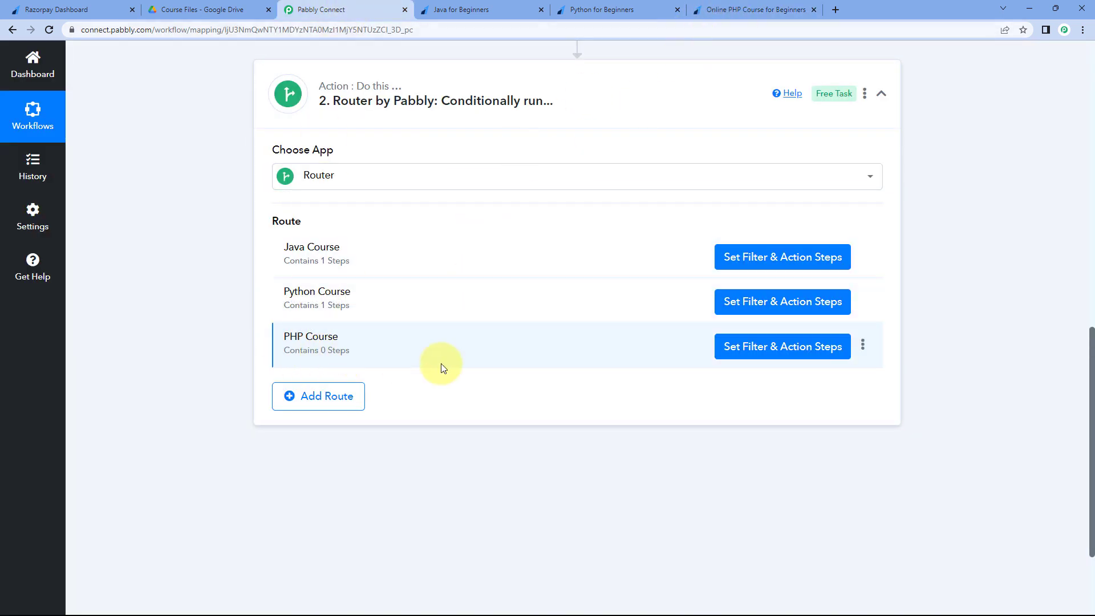
- Filter the PHP Course route on Payment Entity Amount equal to 49900
click(776, 353)
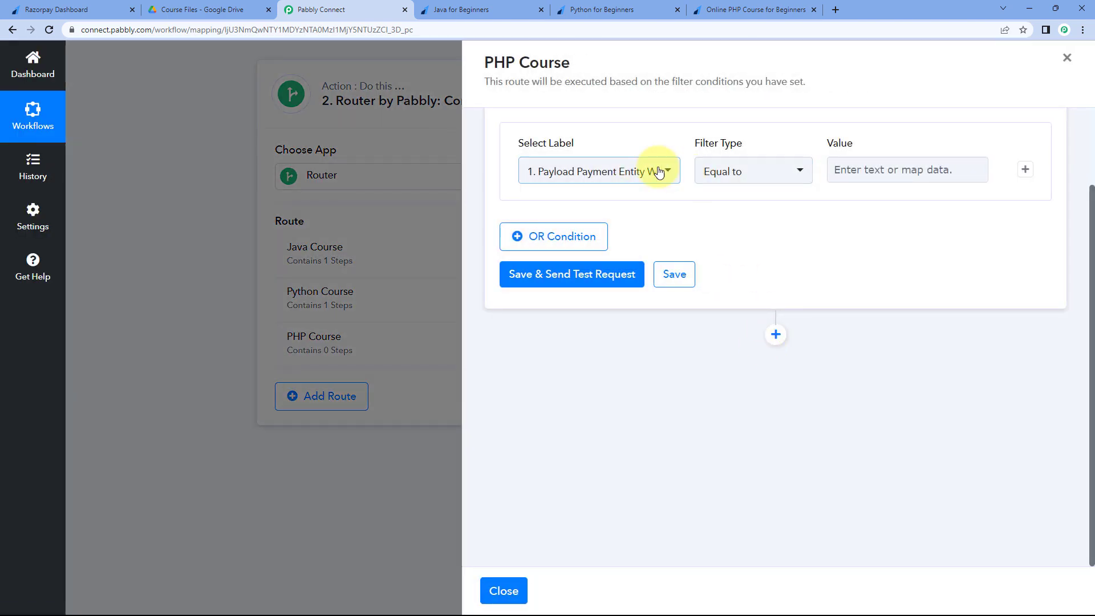
click(659, 172)
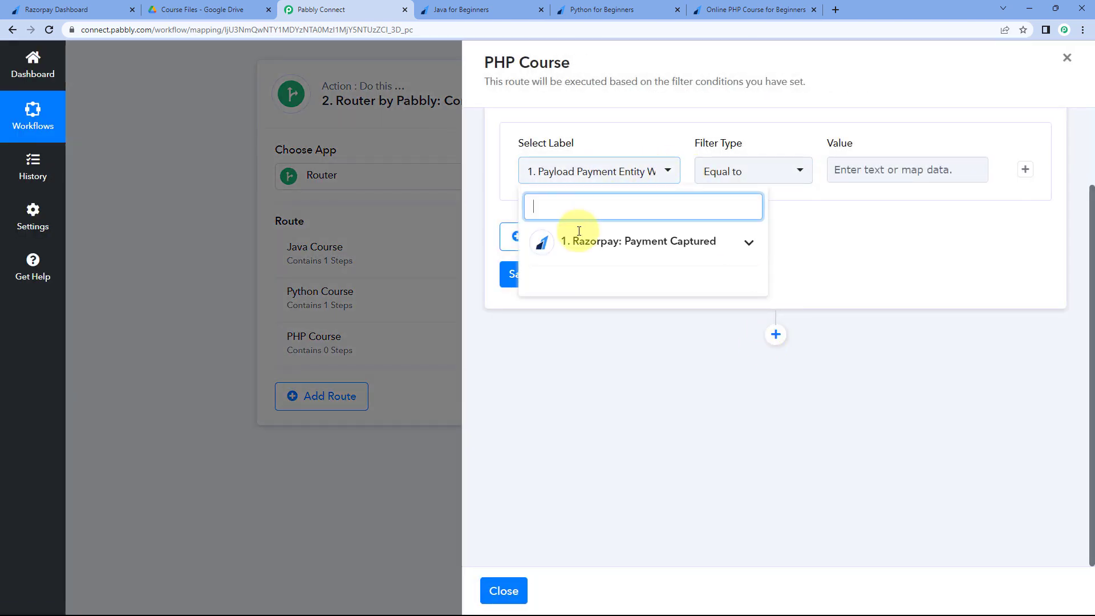
click(680, 247)
scroll(648, 365, down, 3)
scroll(651, 374, down, 10)
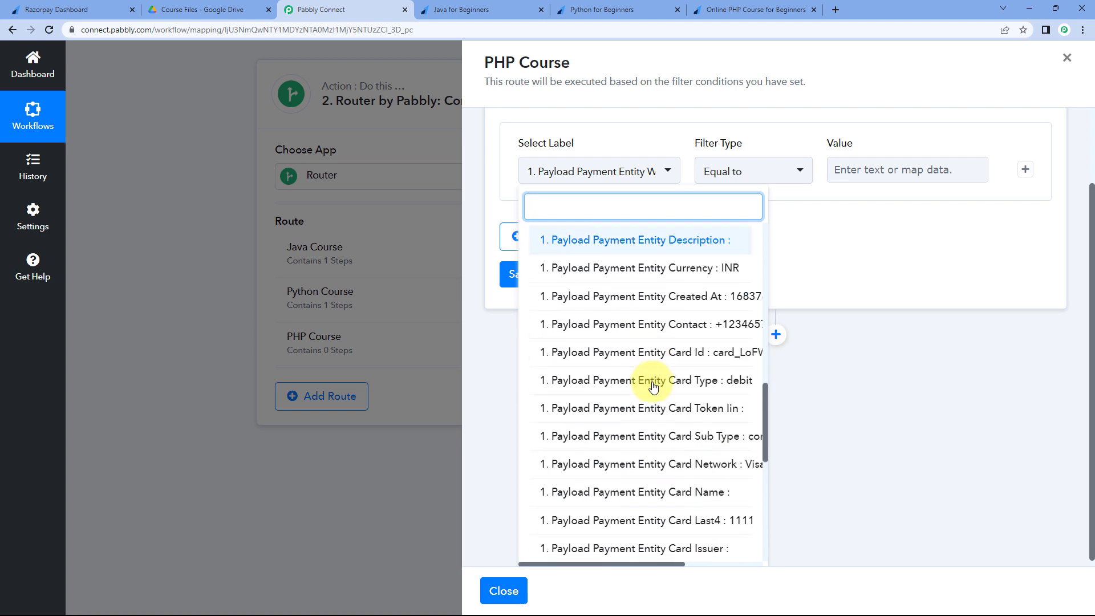
scroll(653, 388, down, 1)
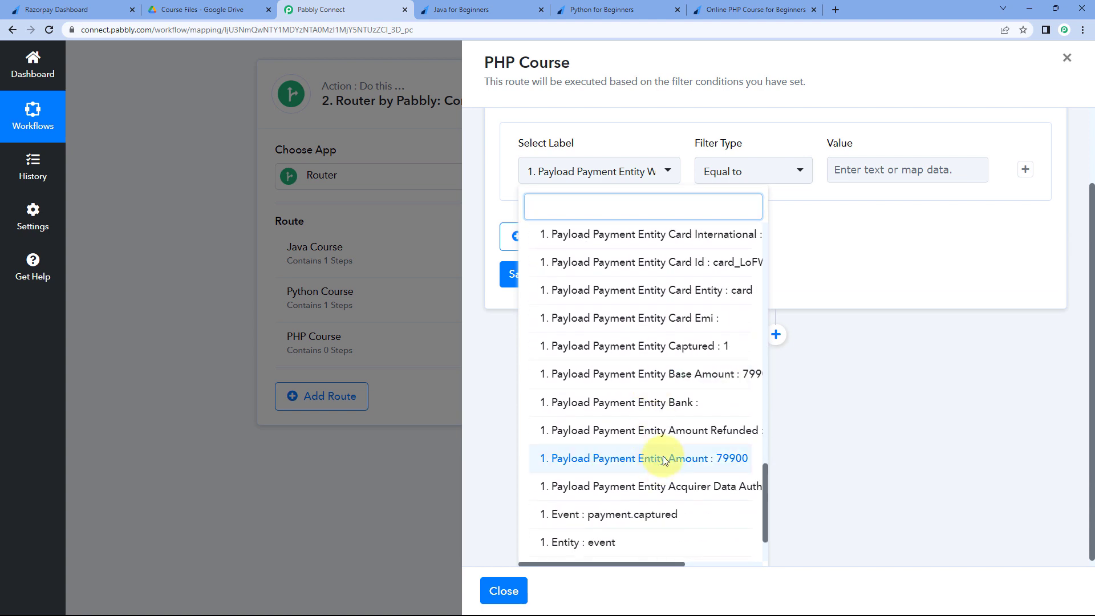
click(659, 462)
click(852, 170)
text(49900)
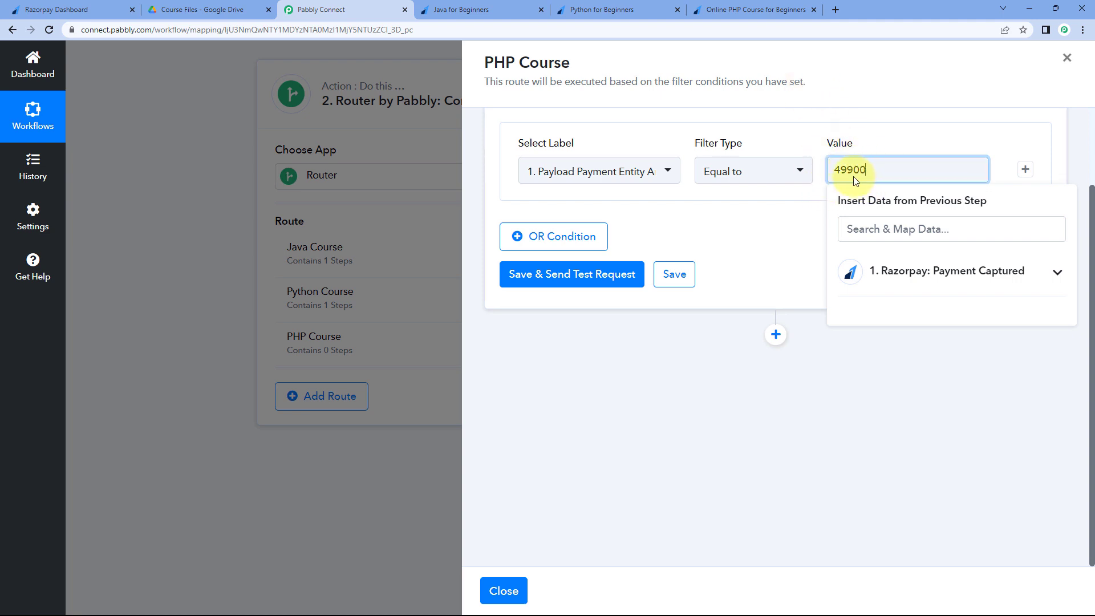
click(797, 221)
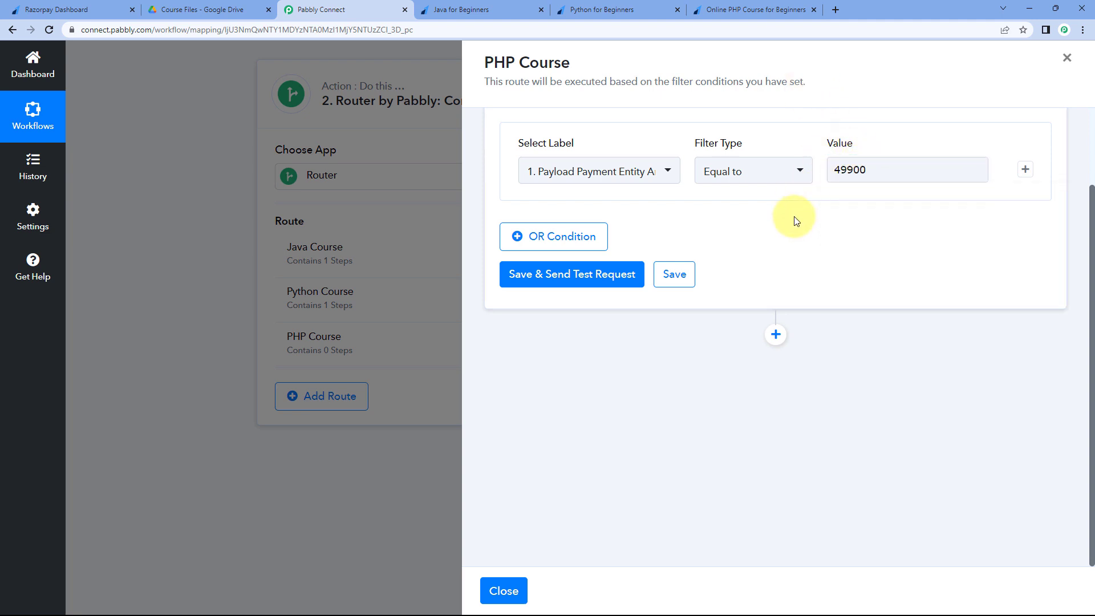
- Save and test the PHP filter, confirm the amount field, and close the route panel
click(556, 281)
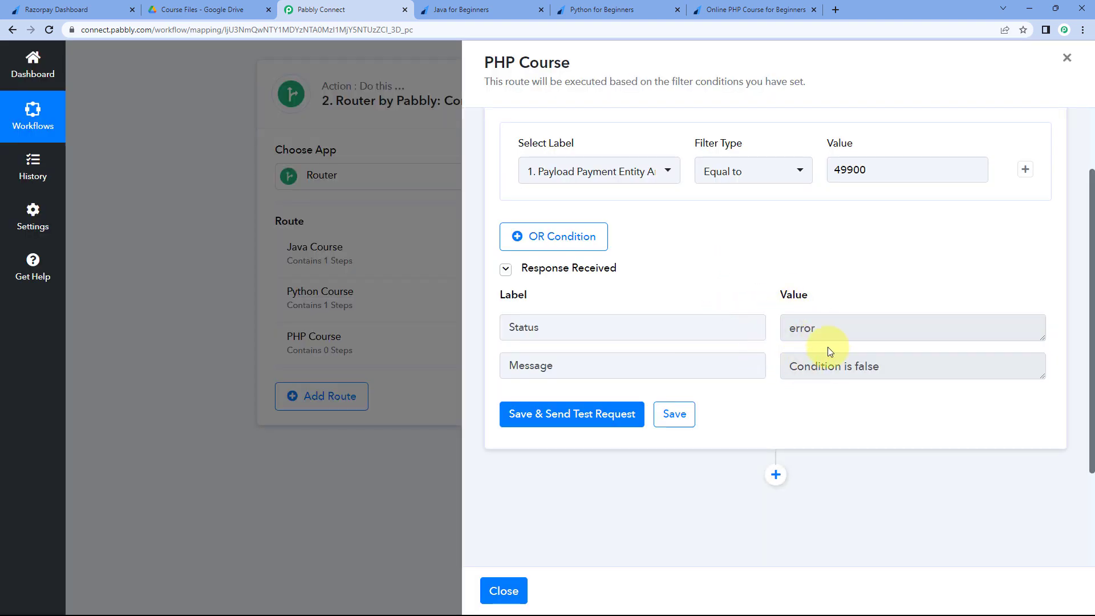
click(661, 170)
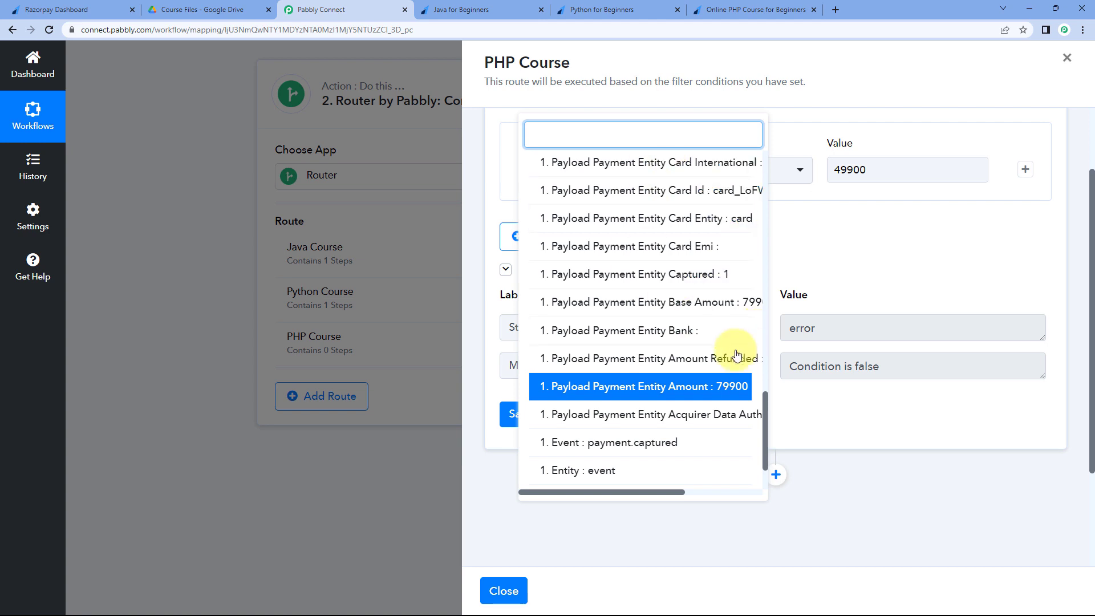
click(726, 387)
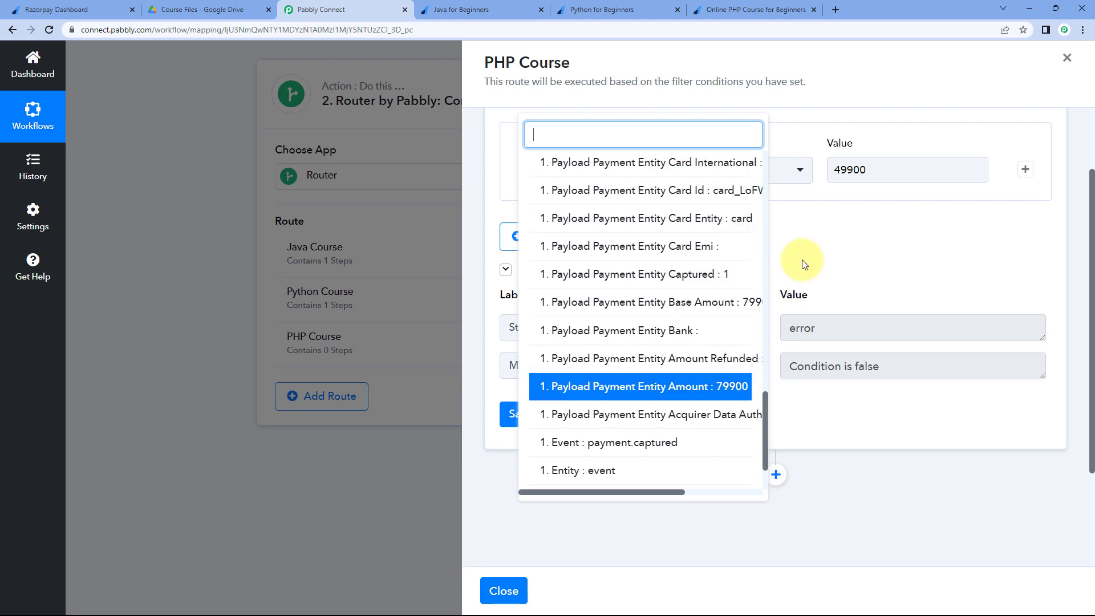
scroll(708, 325, down, 2)
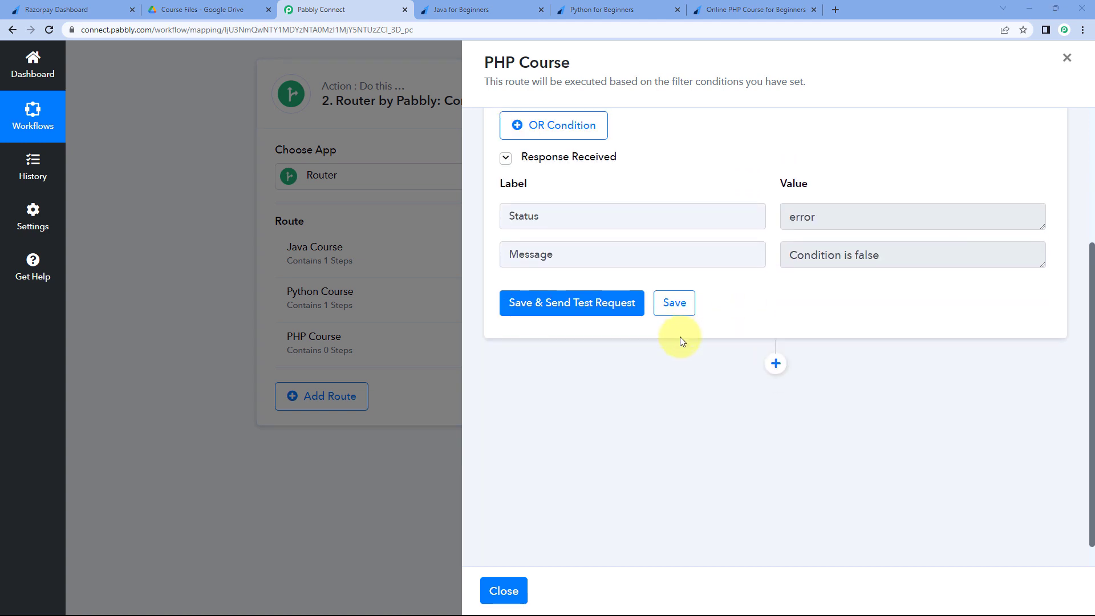
scroll(645, 376, down, 1)
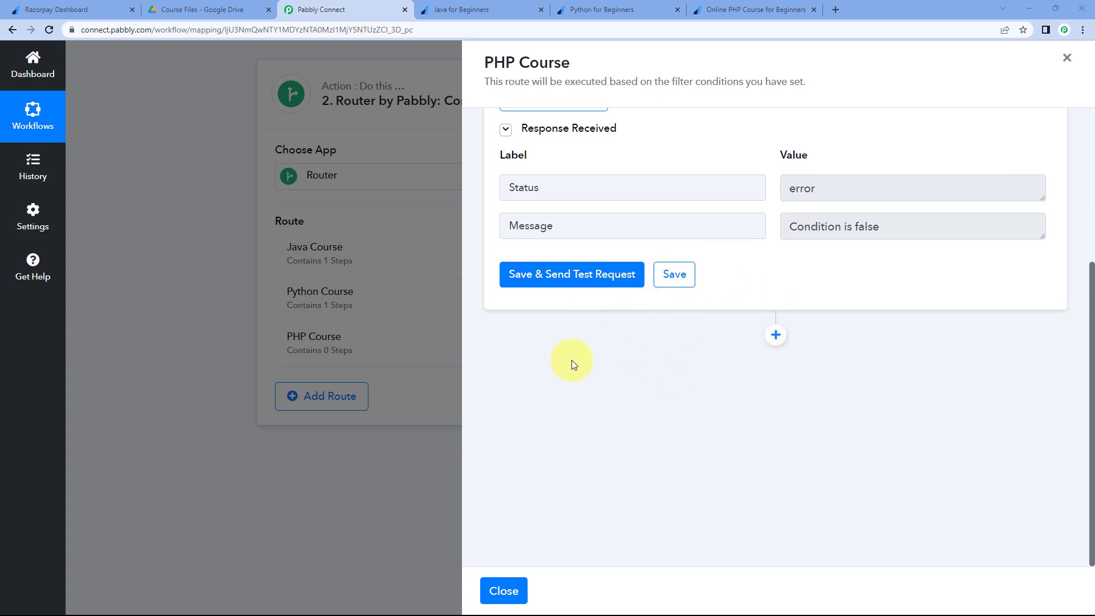
click(509, 591)
- Copy the Python Course route's Google Drive share step, then open the PHP Course route
click(803, 303)
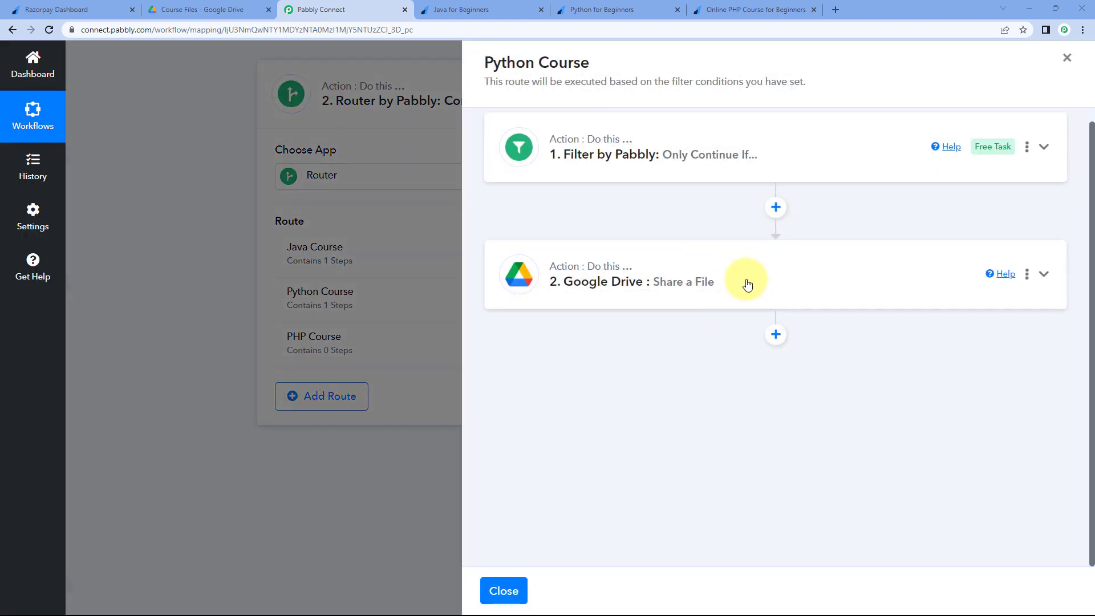
click(747, 285)
scroll(709, 306, down, 5)
scroll(721, 333, up, 4)
scroll(720, 330, up, 2)
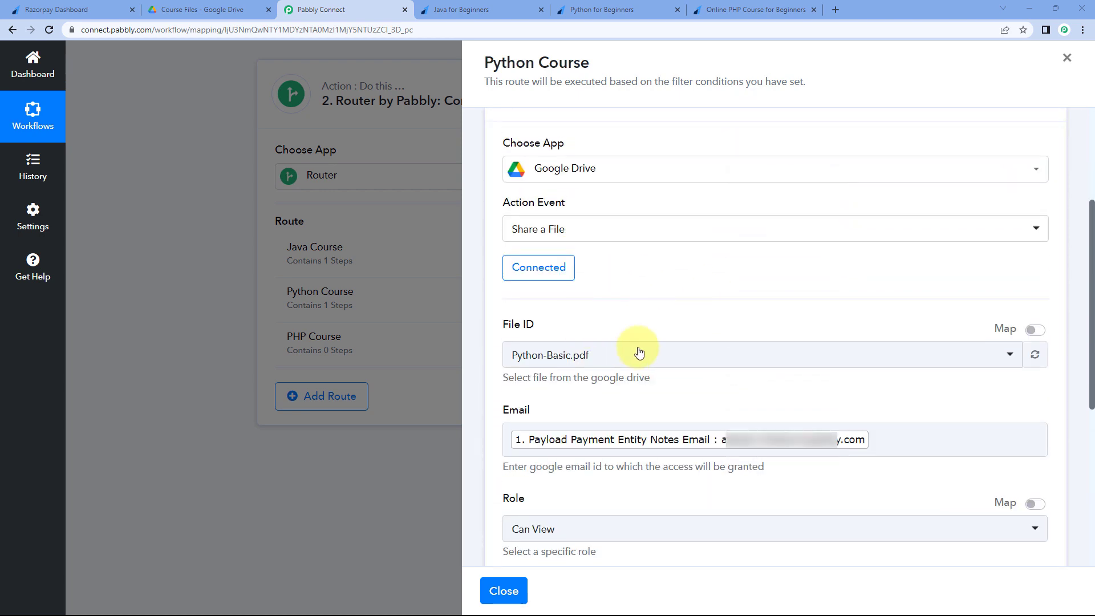
scroll(605, 313, up, 2)
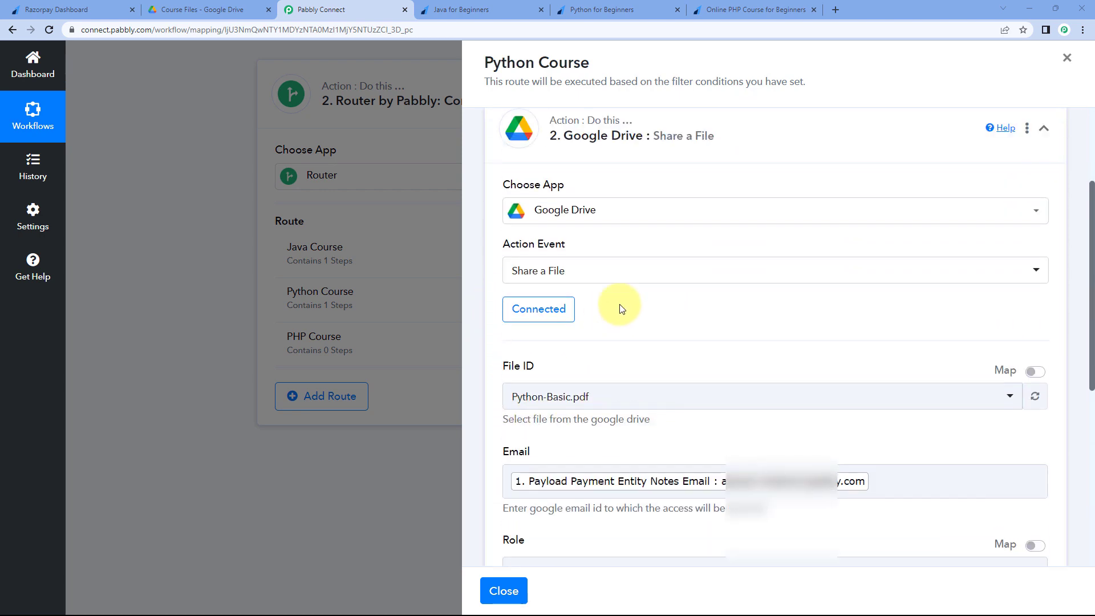
click(762, 239)
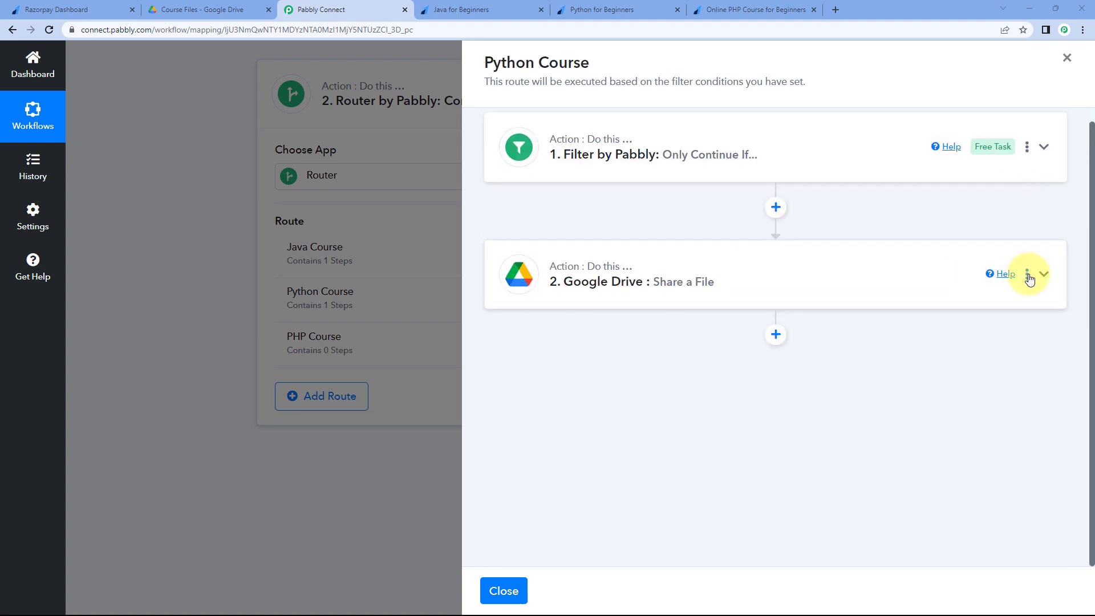
click(1028, 276)
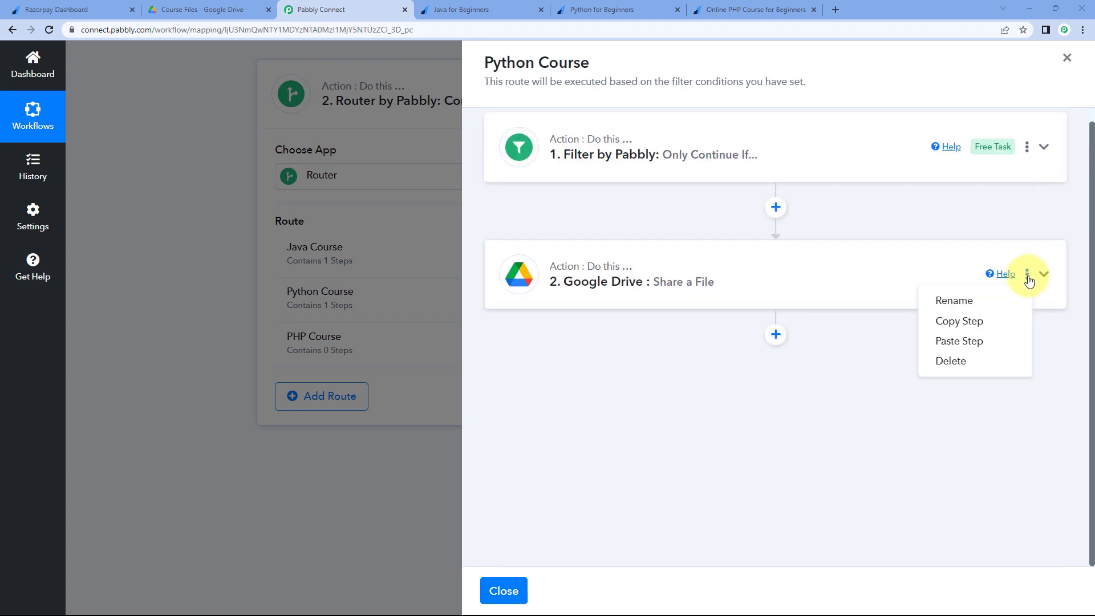
click(969, 322)
click(551, 392)
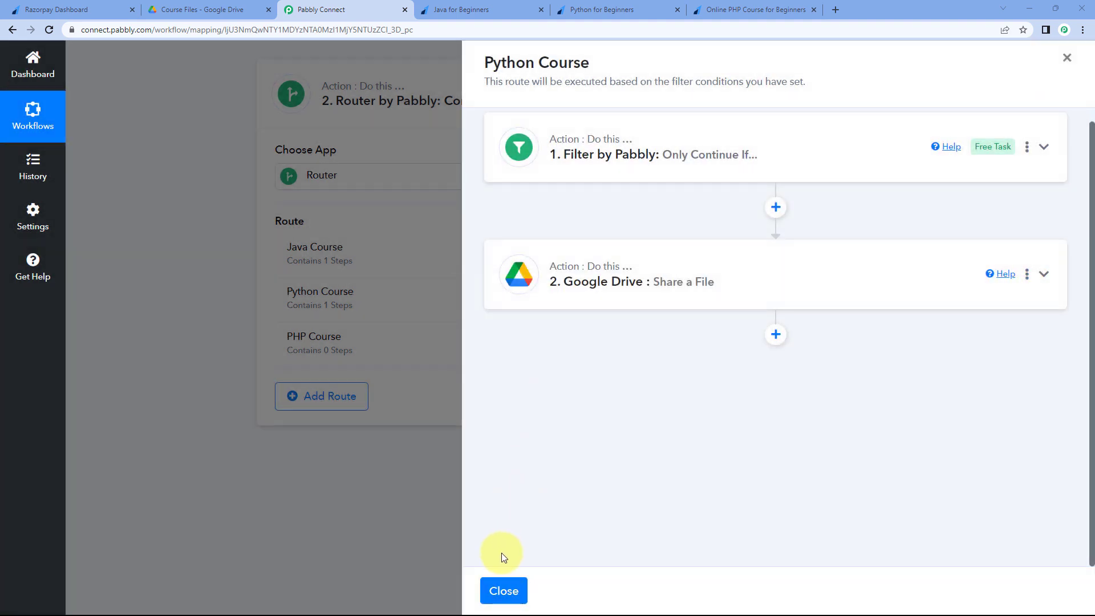
click(504, 588)
click(766, 352)
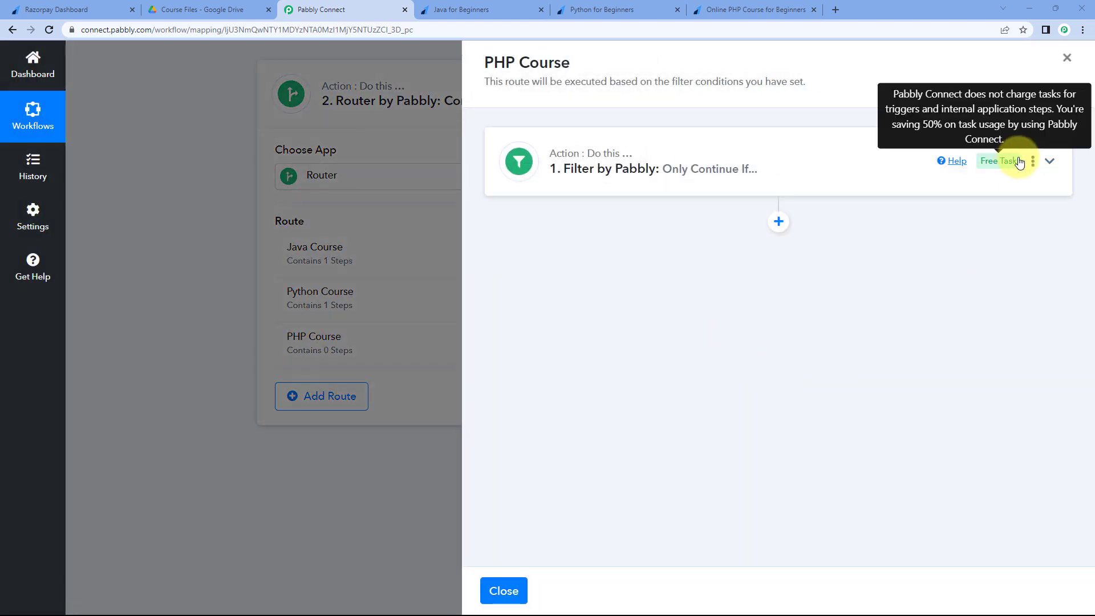
- Paste the copied Google Drive share step after the PHP Course filter
click(1033, 163)
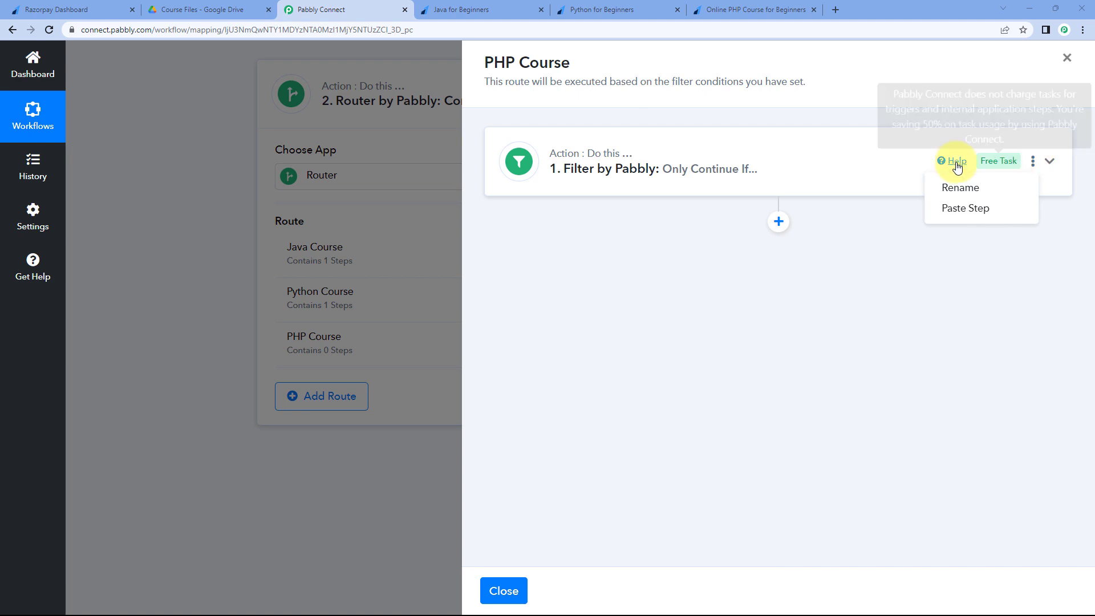
click(962, 215)
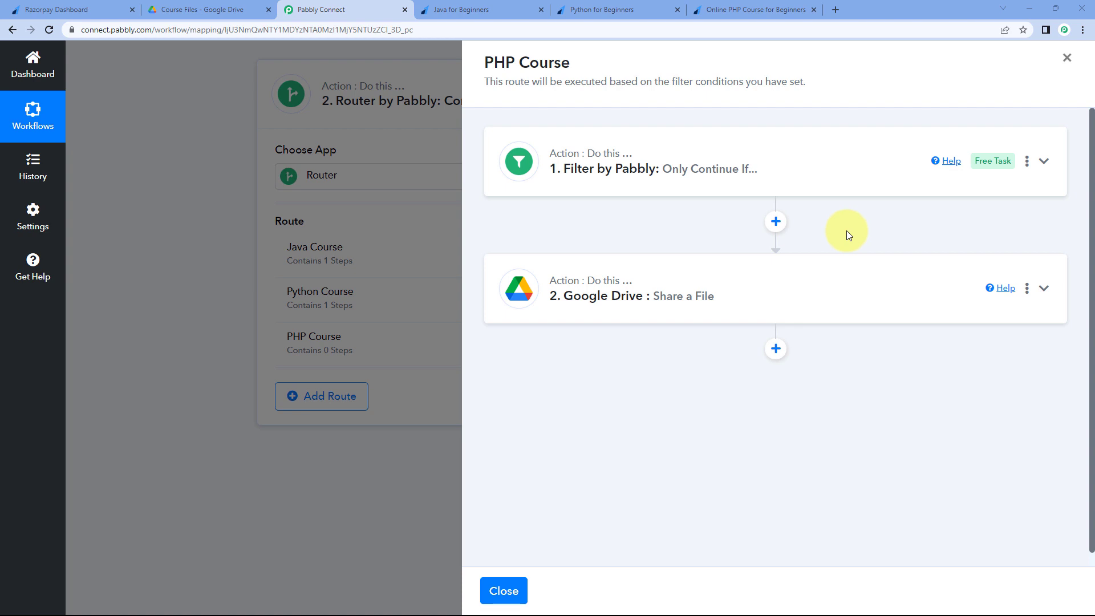
click(748, 294)
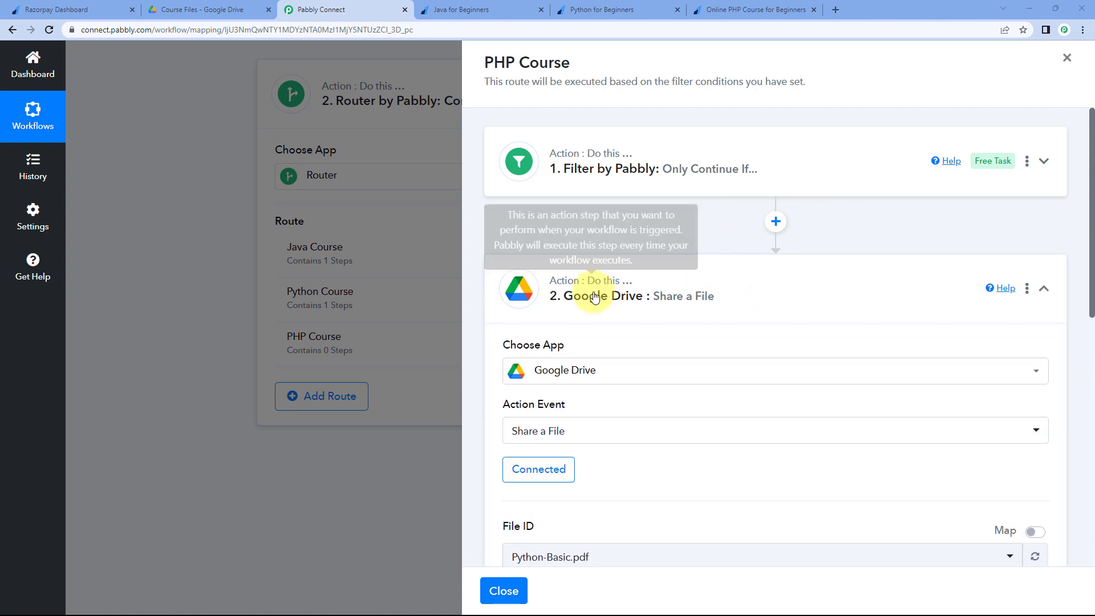
scroll(628, 279, down, 2)
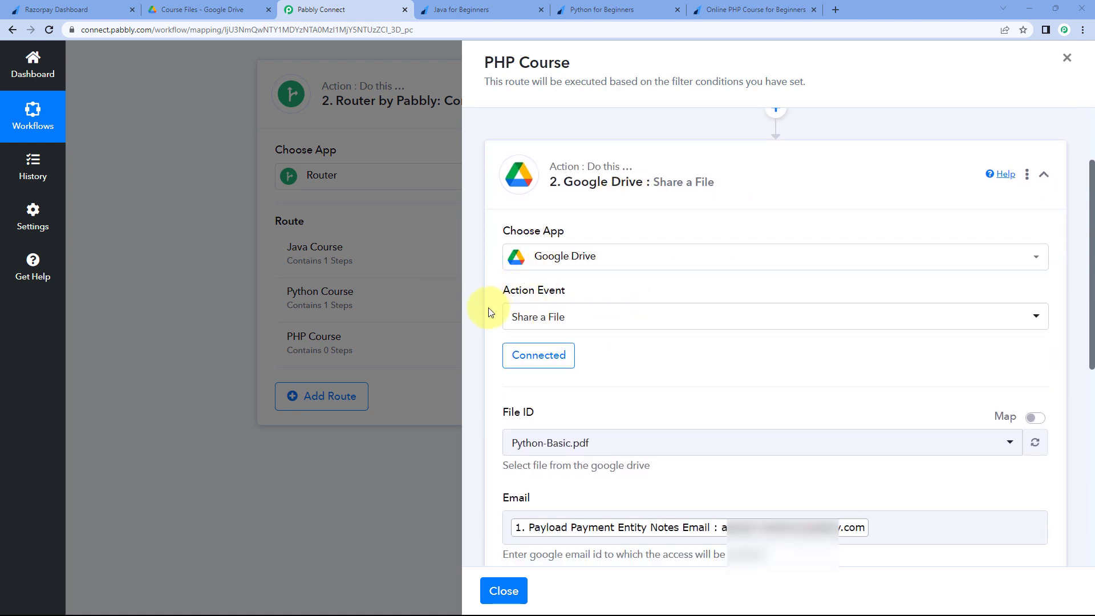
scroll(635, 373, down, 3)
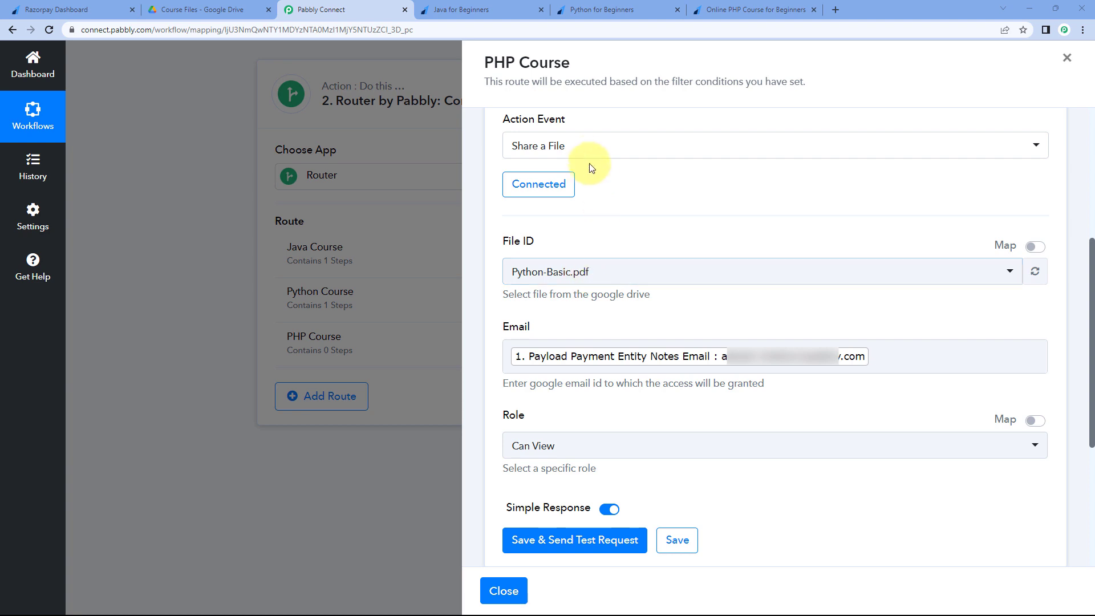
- Refresh the Drive file list and set the File ID to PHP Course.pdf
click(613, 279)
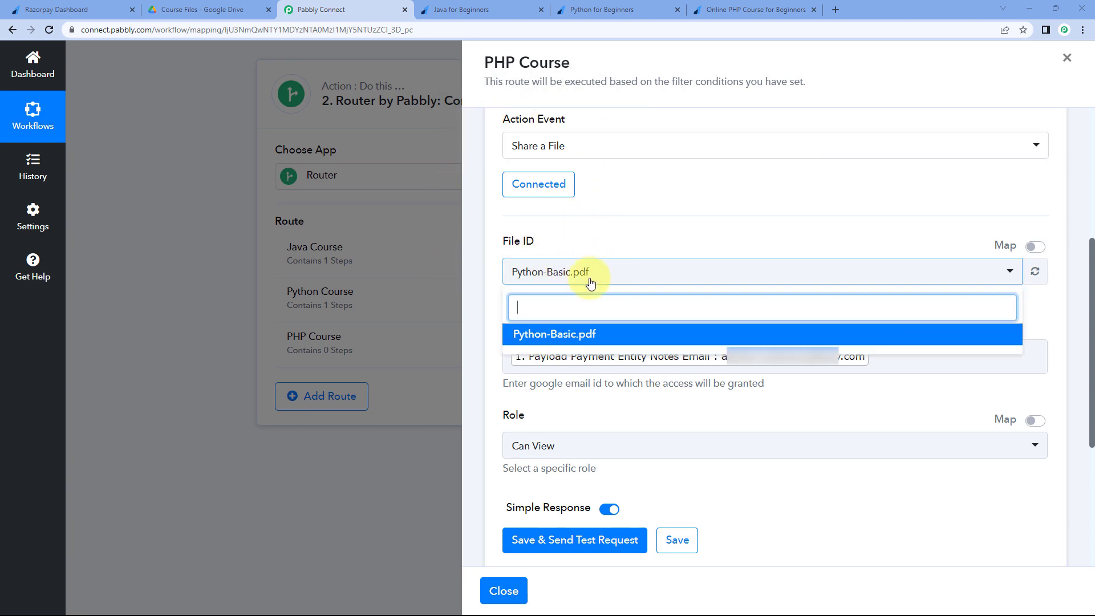
click(1034, 272)
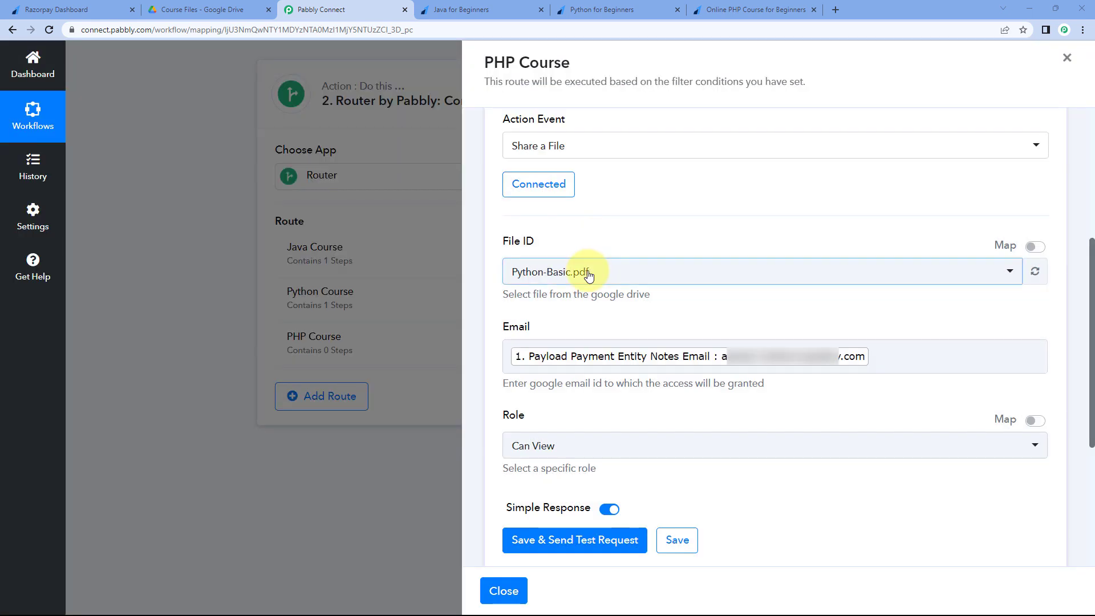
click(593, 273)
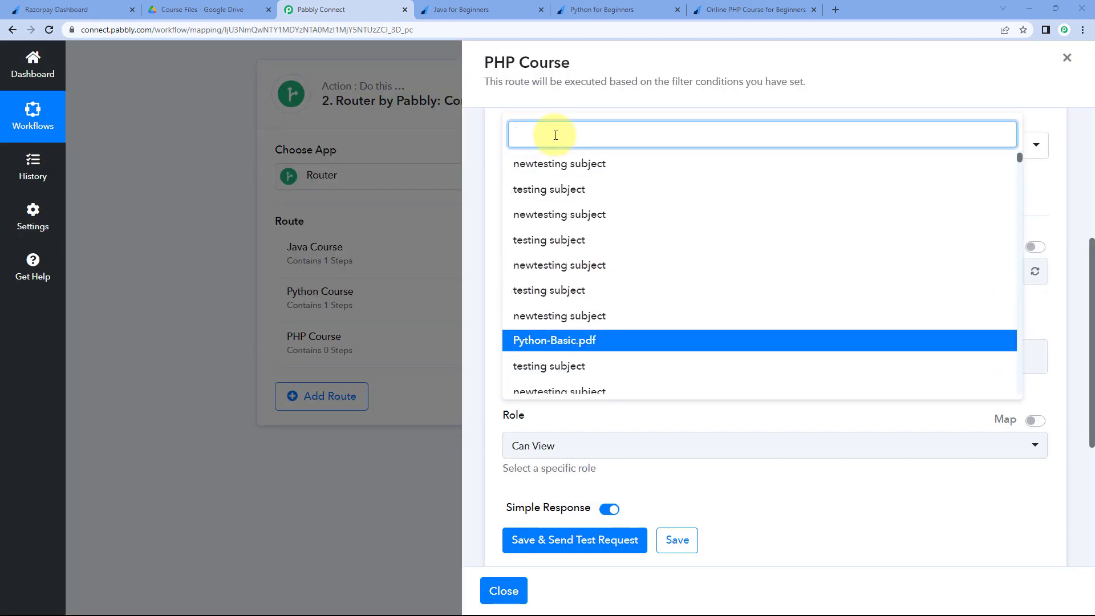
text(PHP)
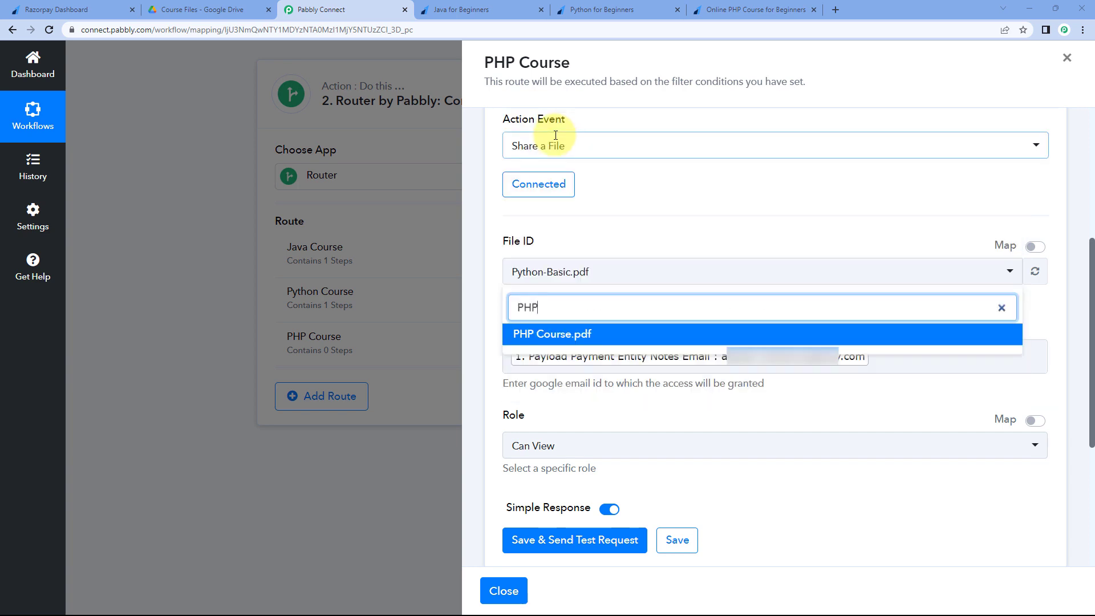
click(558, 335)
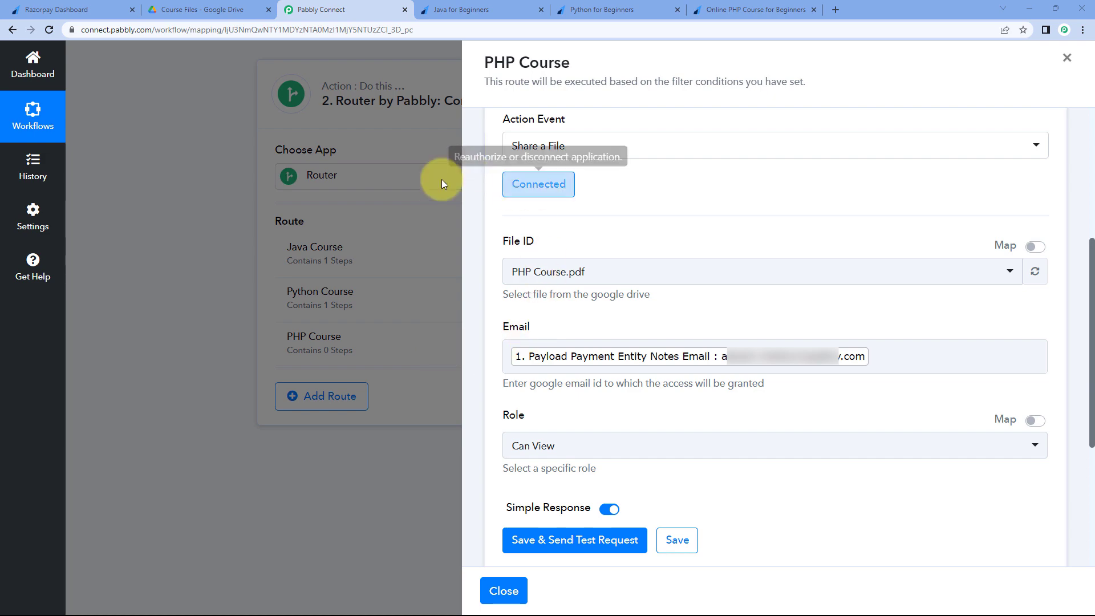
- Check the filter condition, save the PHP Course Google Drive step, and close the panel
scroll(698, 255, up, 4)
scroll(742, 228, up, 1)
click(782, 172)
scroll(782, 176, down, 1)
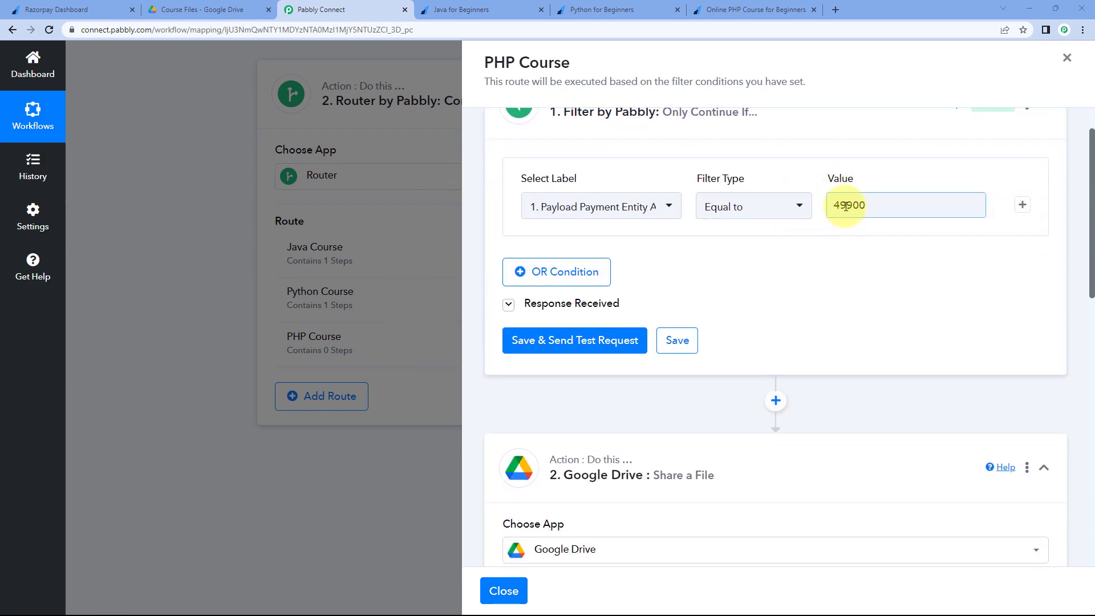
scroll(713, 221, down, 5)
scroll(678, 242, down, 3)
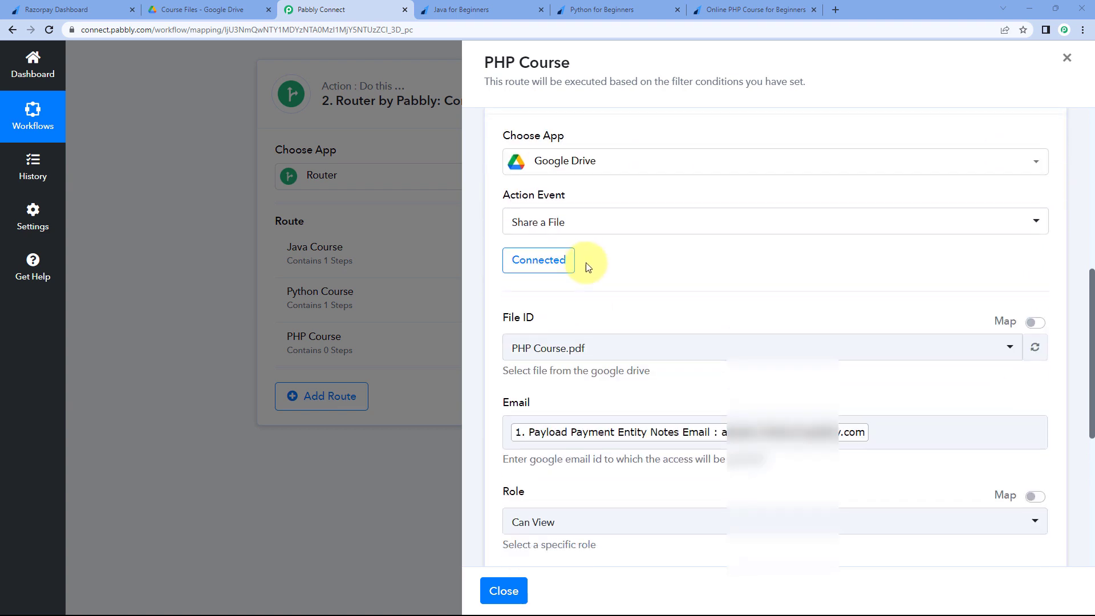
scroll(762, 354, up, 1)
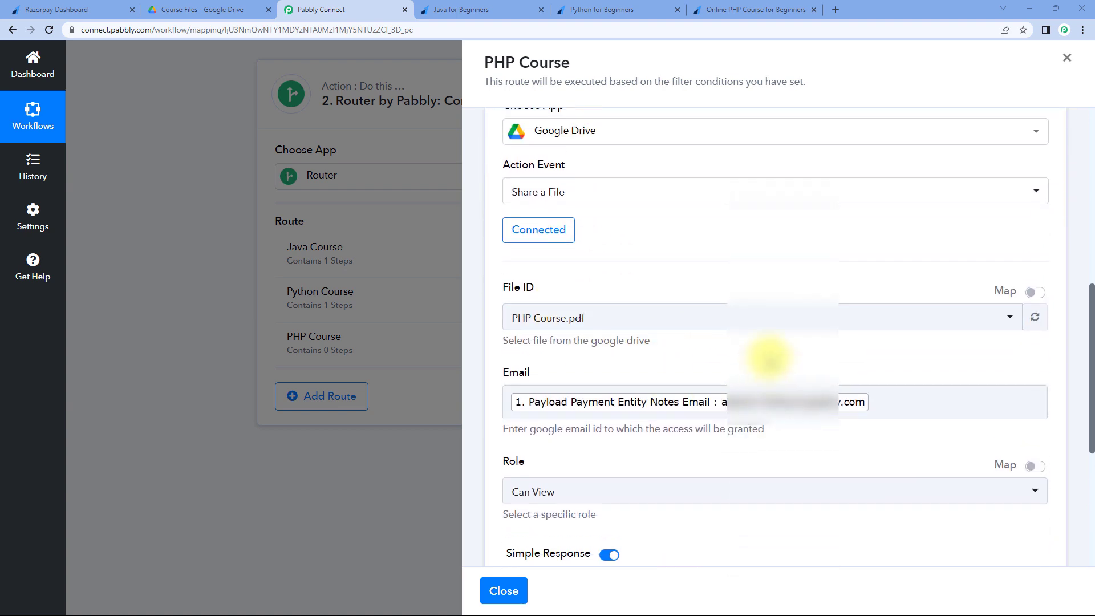
scroll(696, 359, down, 3)
click(685, 385)
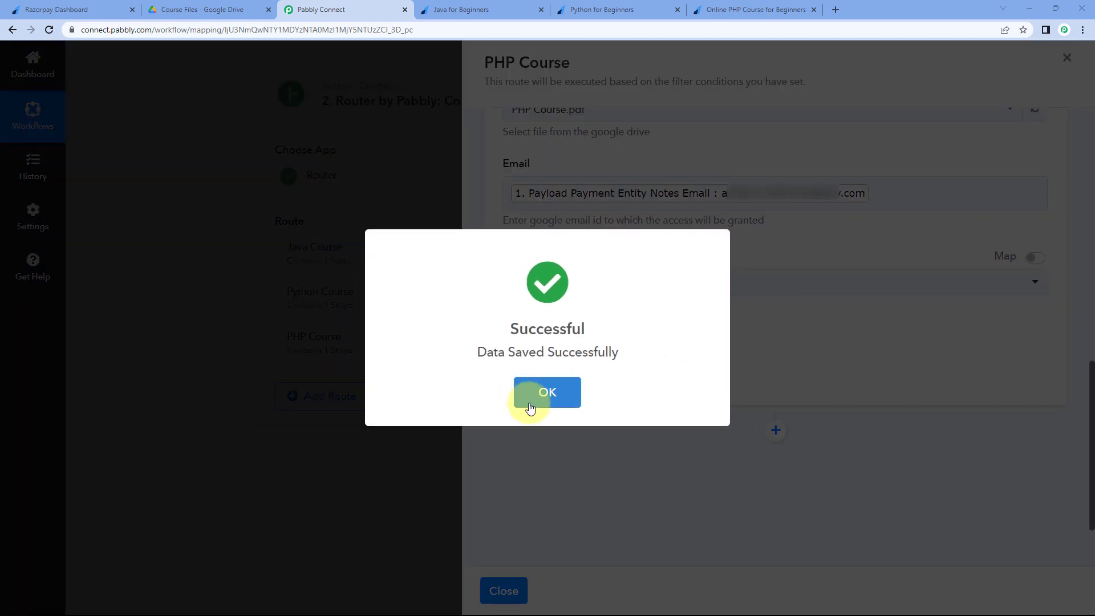
click(539, 398)
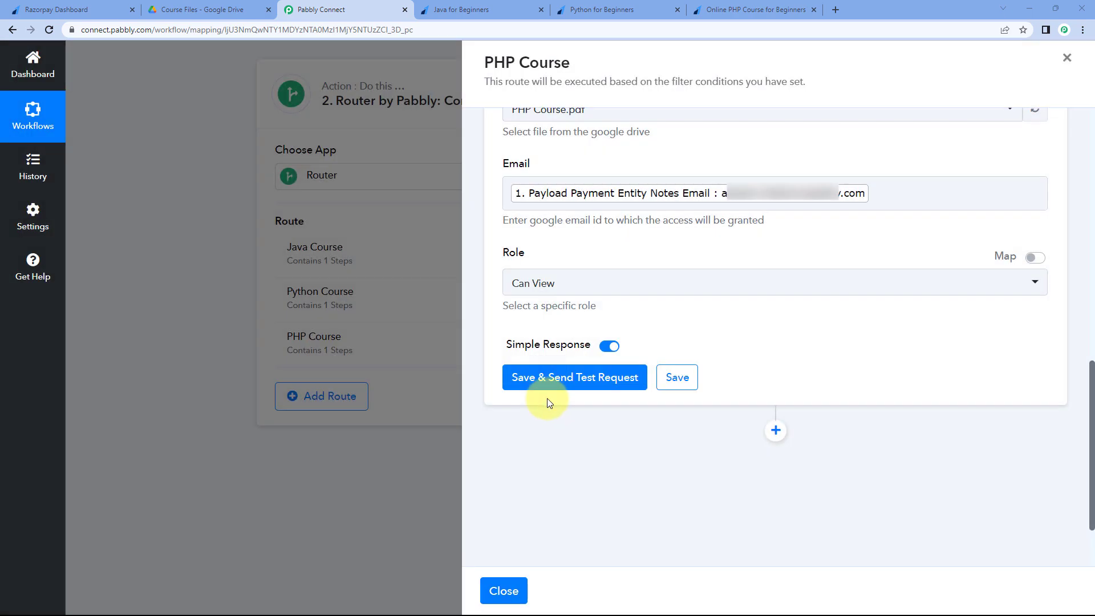
click(515, 592)
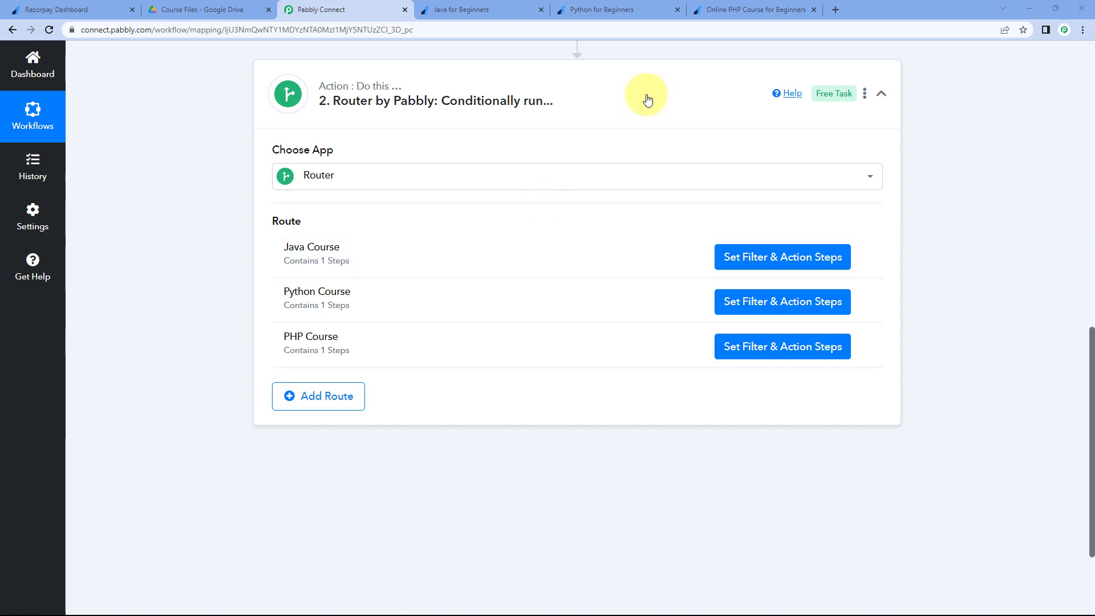
- Review the Router's Java, Python and PHP routes, then view the ₹799.00 Java payment confirmation
click(636, 93)
scroll(918, 160, up, 7)
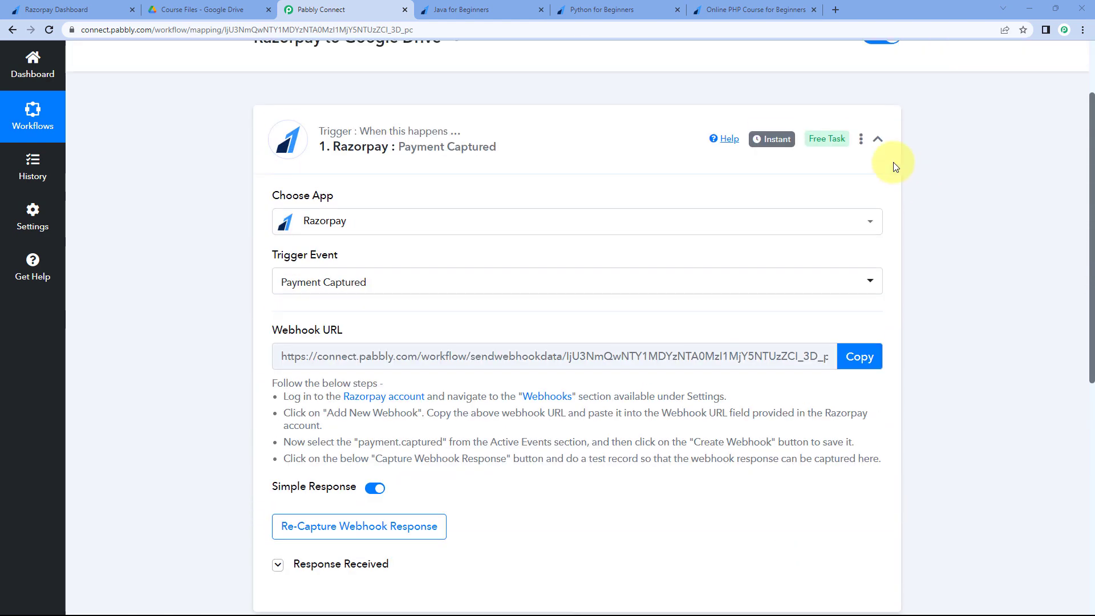
click(562, 129)
scroll(562, 131, up, 3)
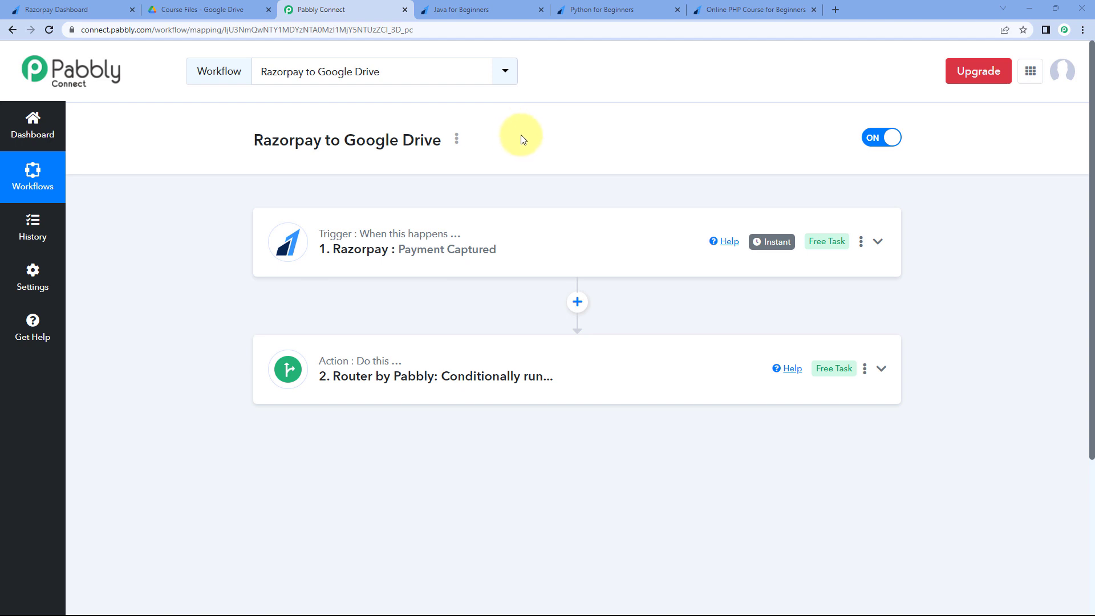
scroll(553, 235, down, 2)
click(288, 251)
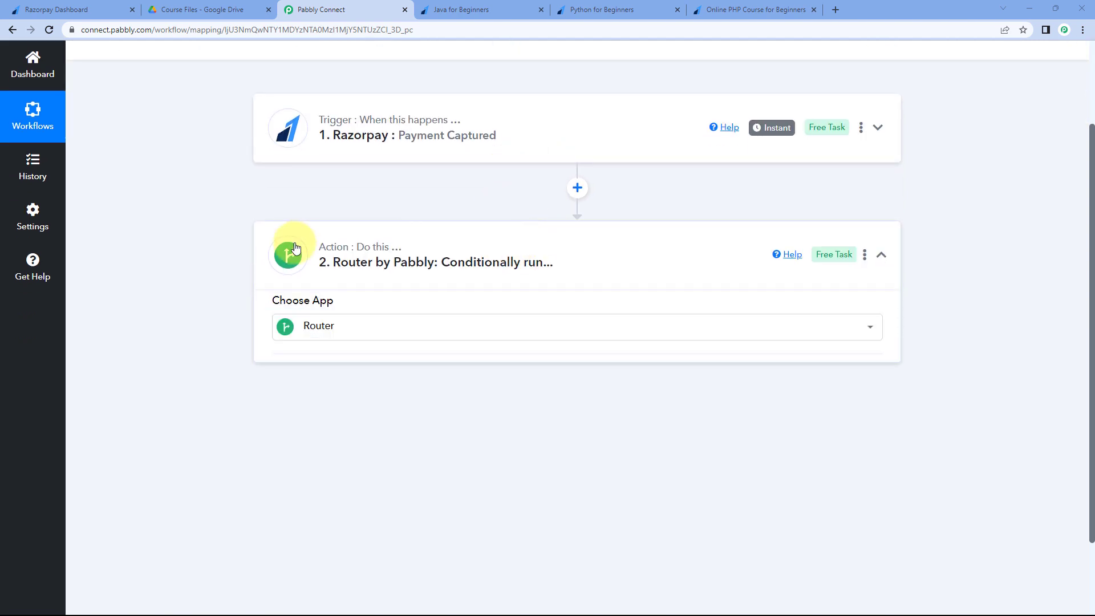
scroll(191, 264, down, 1)
scroll(191, 264, down, 1)
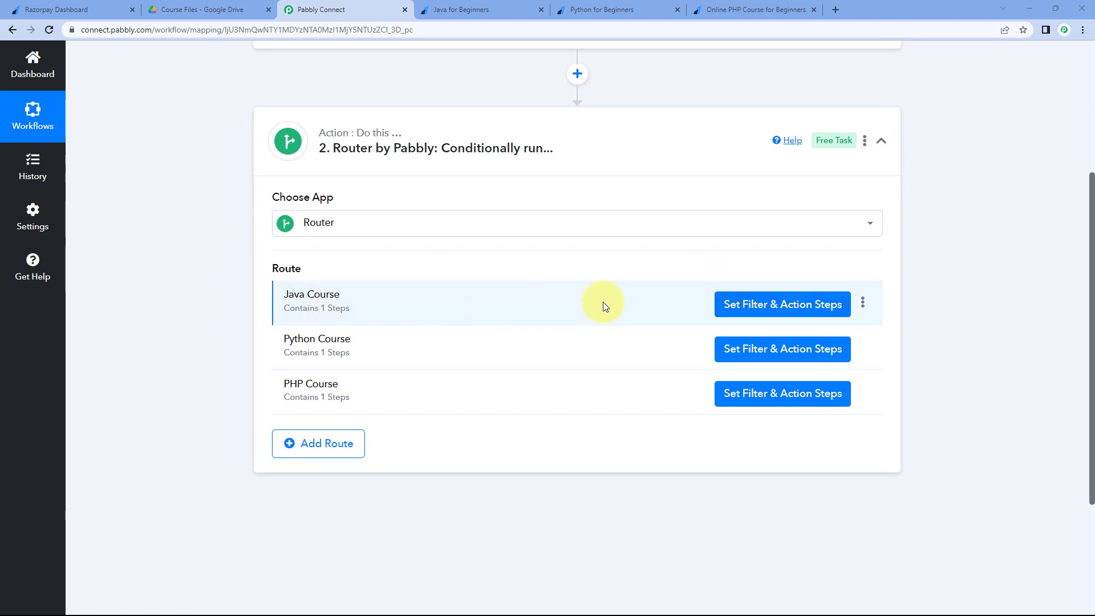
click(630, 157)
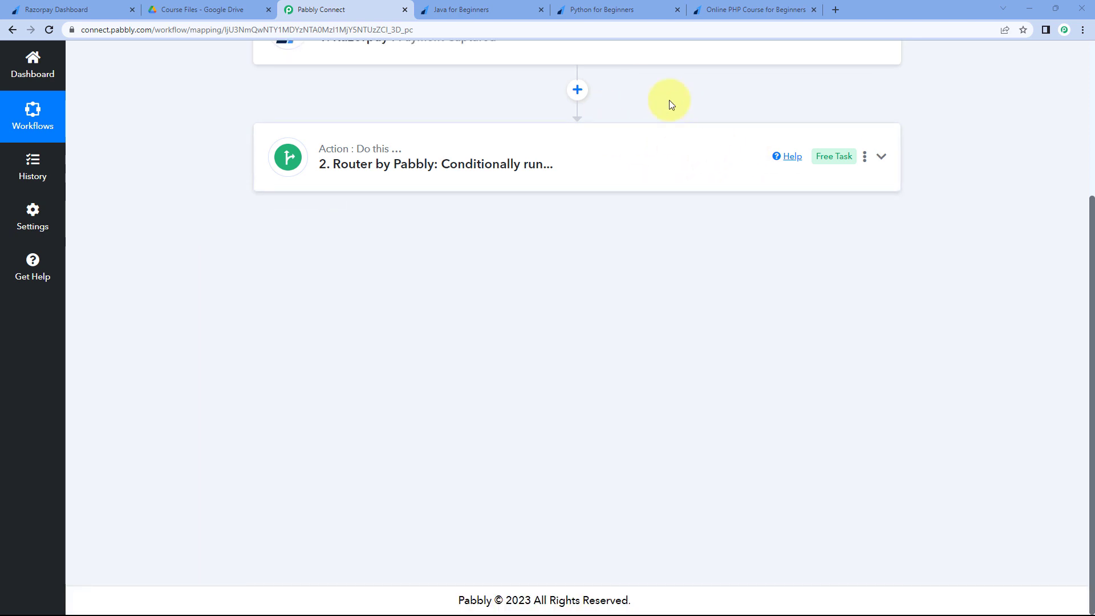
scroll(656, 128, up, 1)
scroll(638, 134, up, 3)
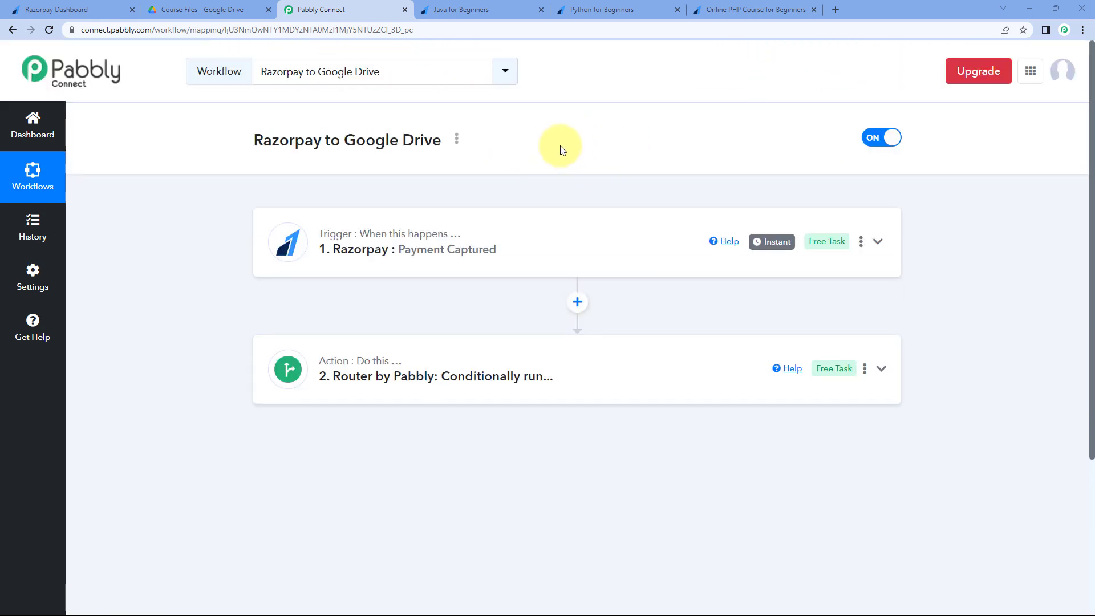
click(478, 8)
click(564, 206)
- On the Python for Beginners form, enter the buyer's name, email and mobile, and choose Python for Beginners
scroll(580, 129, up, 1)
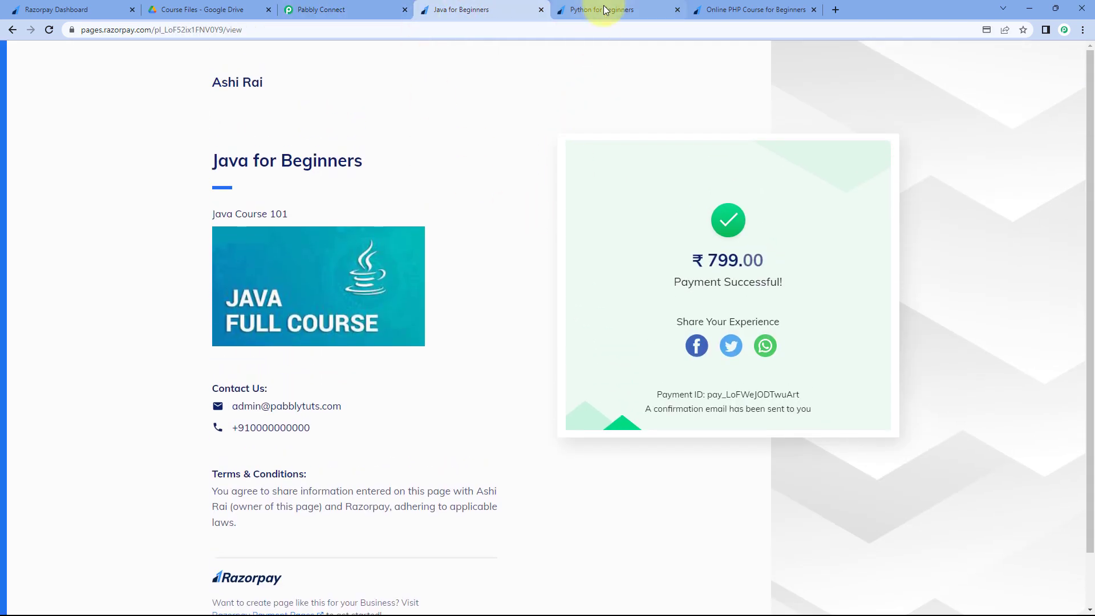
click(606, 10)
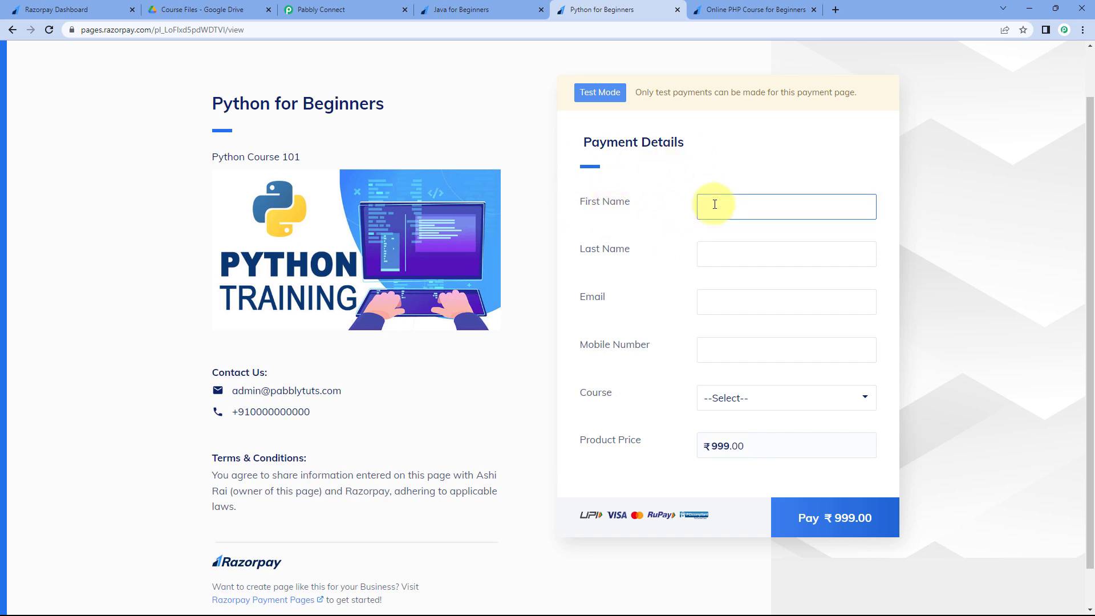
key(Tab)
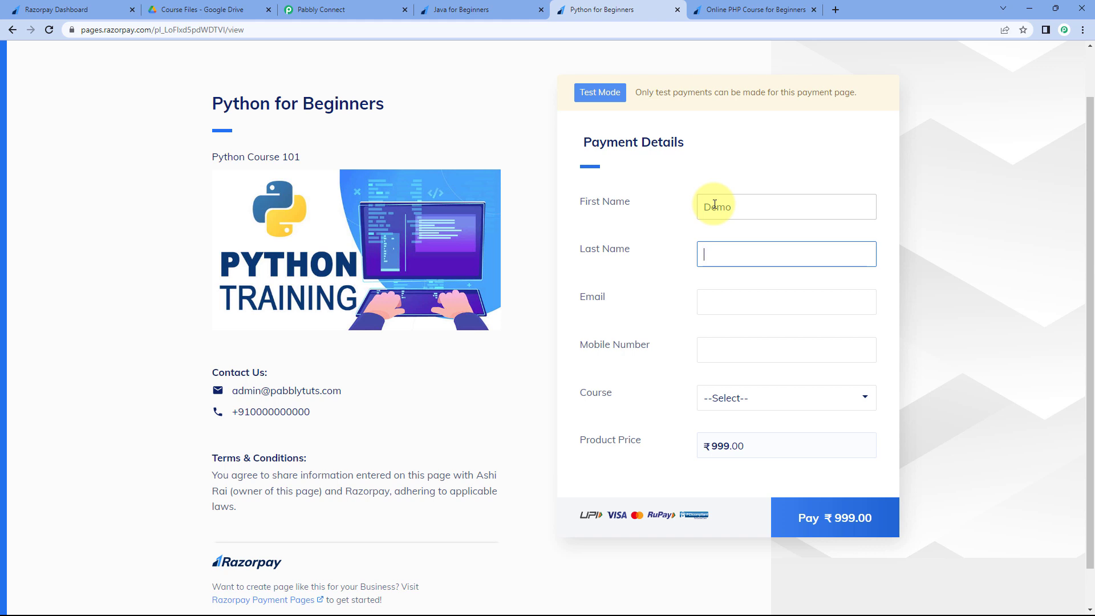
text(Customer)
key(Tab)
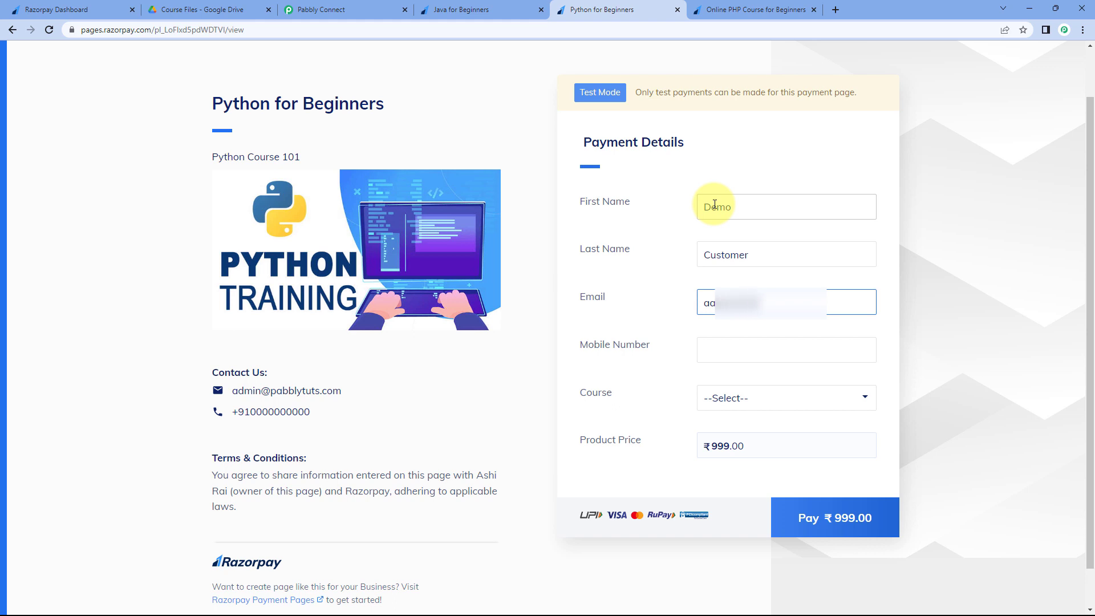
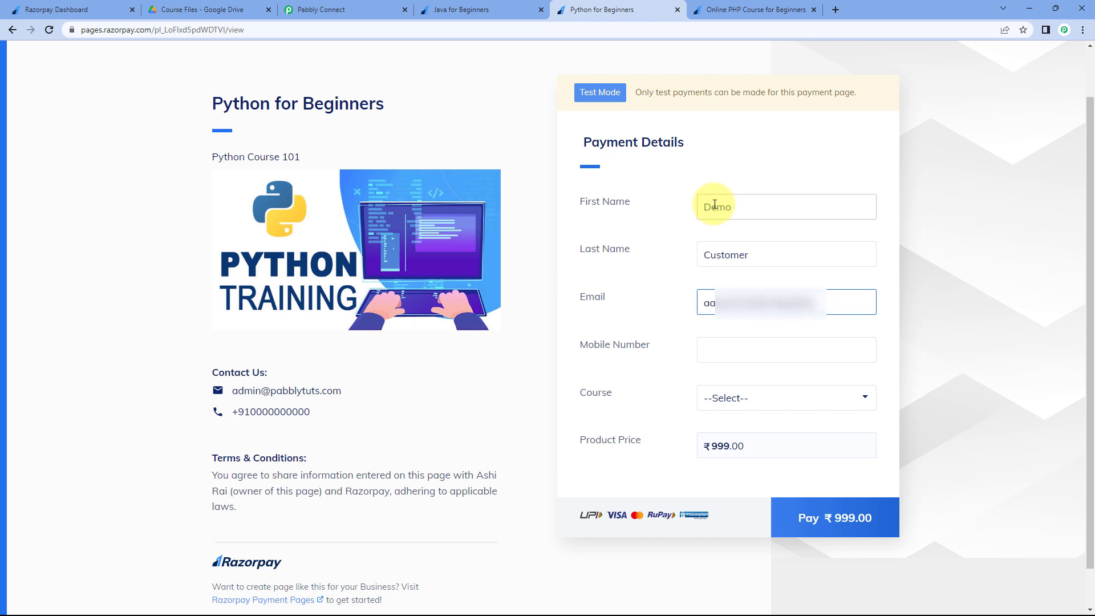
key(Tab)
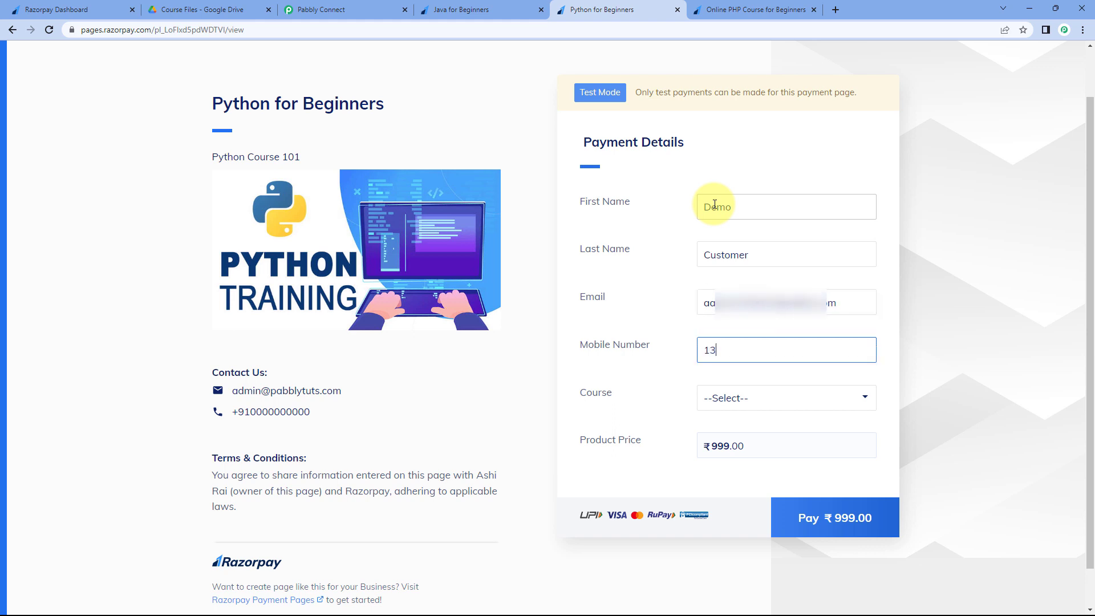
click(741, 397)
click(728, 433)
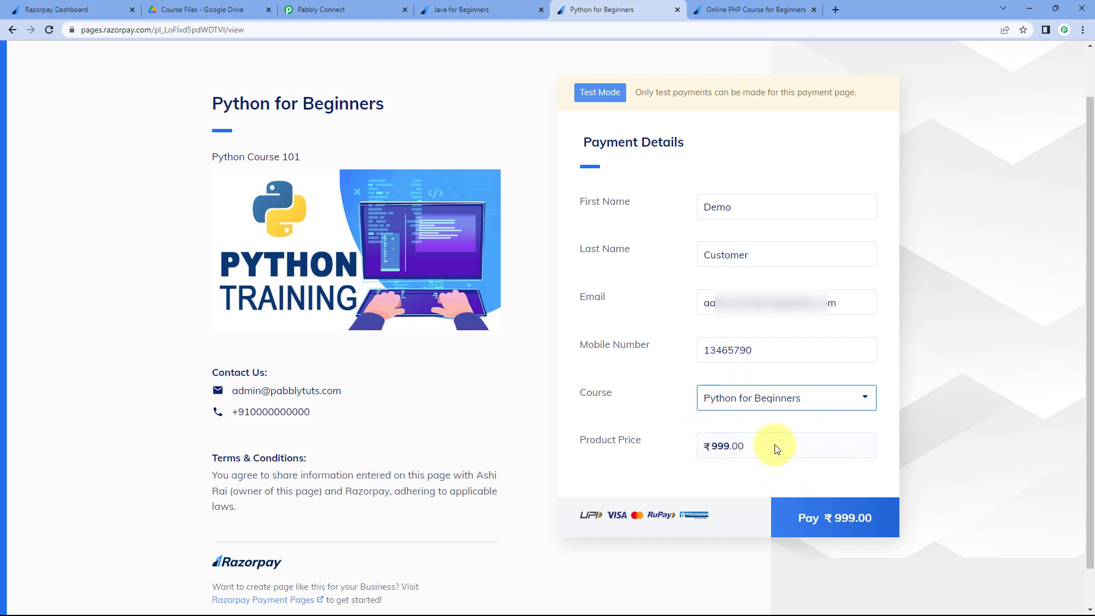
- Glance at the Gmail inbox, then start the ₹999.00 Python for Beginners payment
key(alt+Tab)
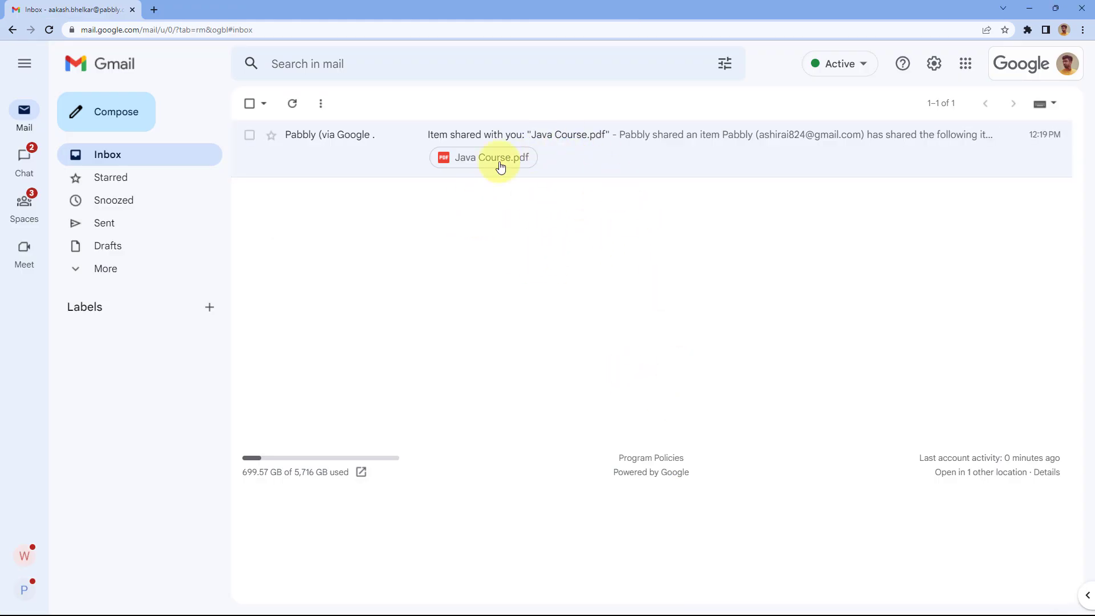
click(1030, 8)
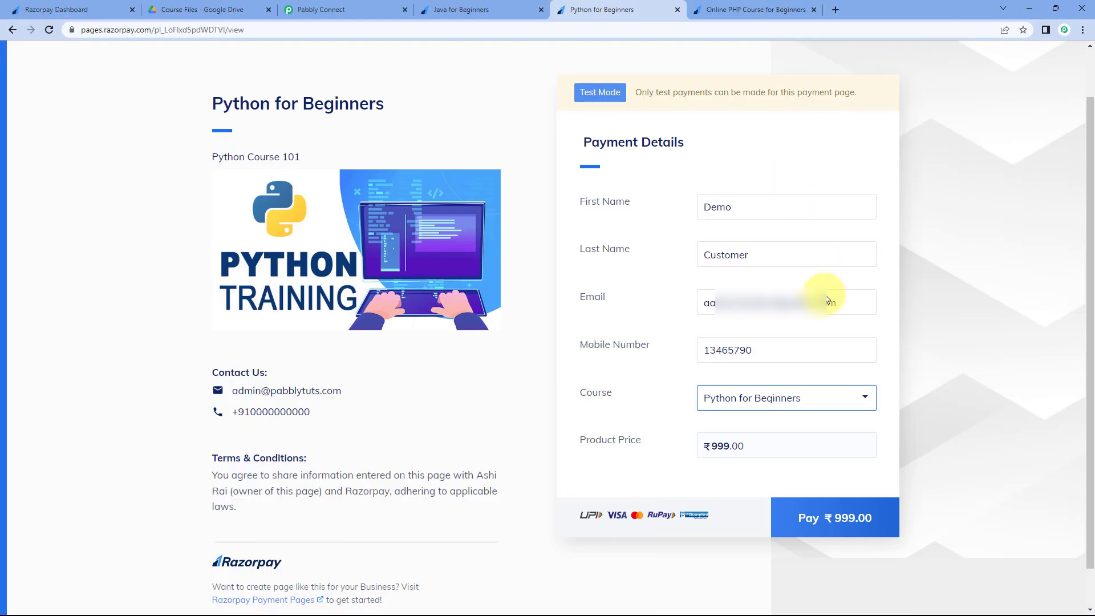
click(834, 520)
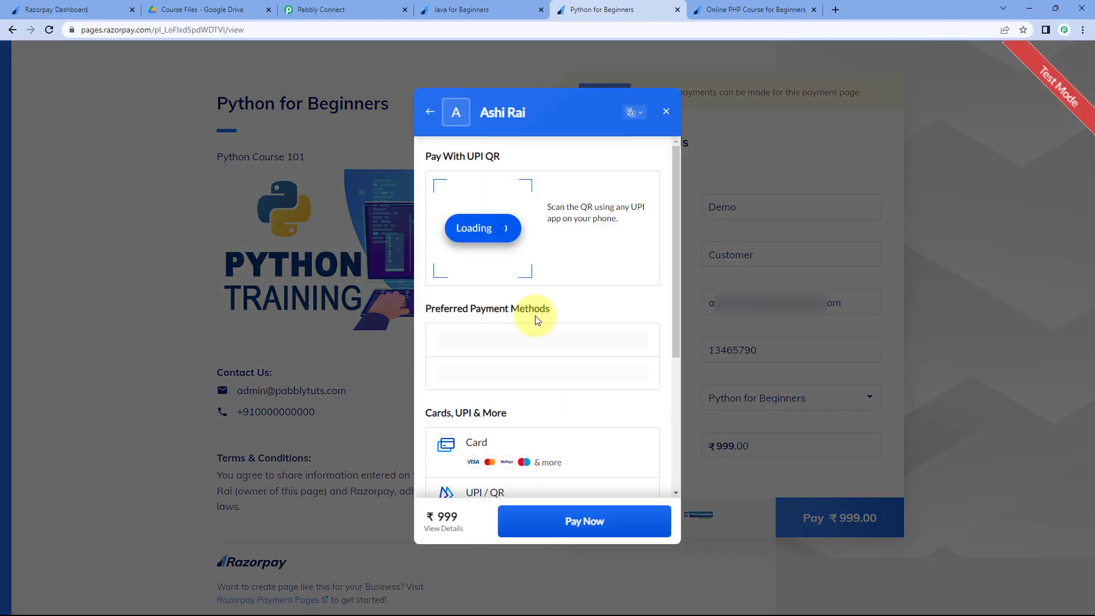
- Pay the ₹999 by card with the test card details and confirm with the one-time password
click(493, 341)
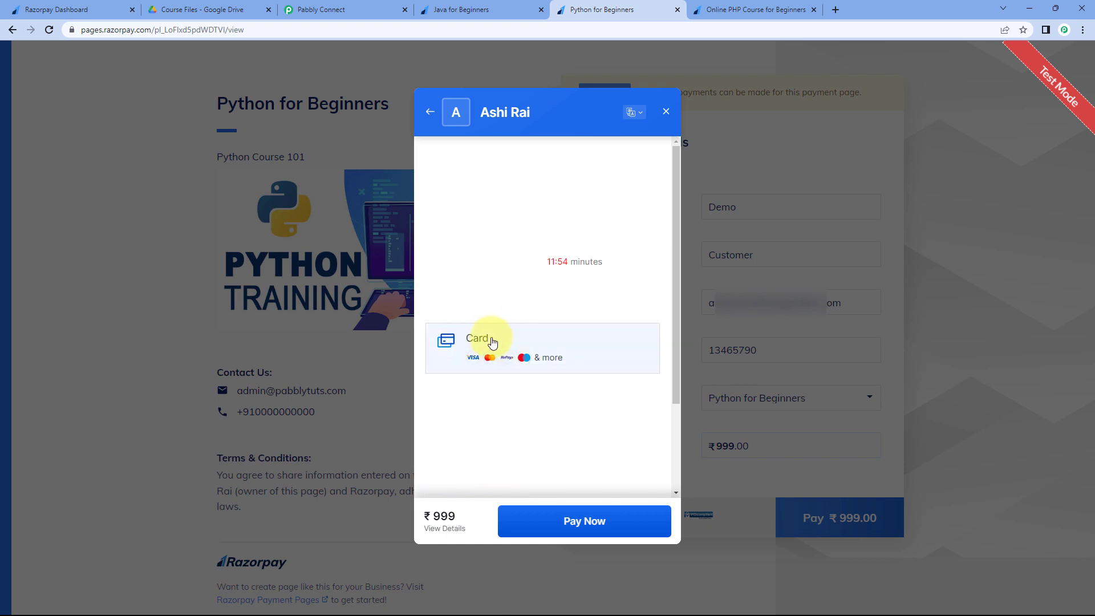
click(515, 188)
text(41111111111111111126)
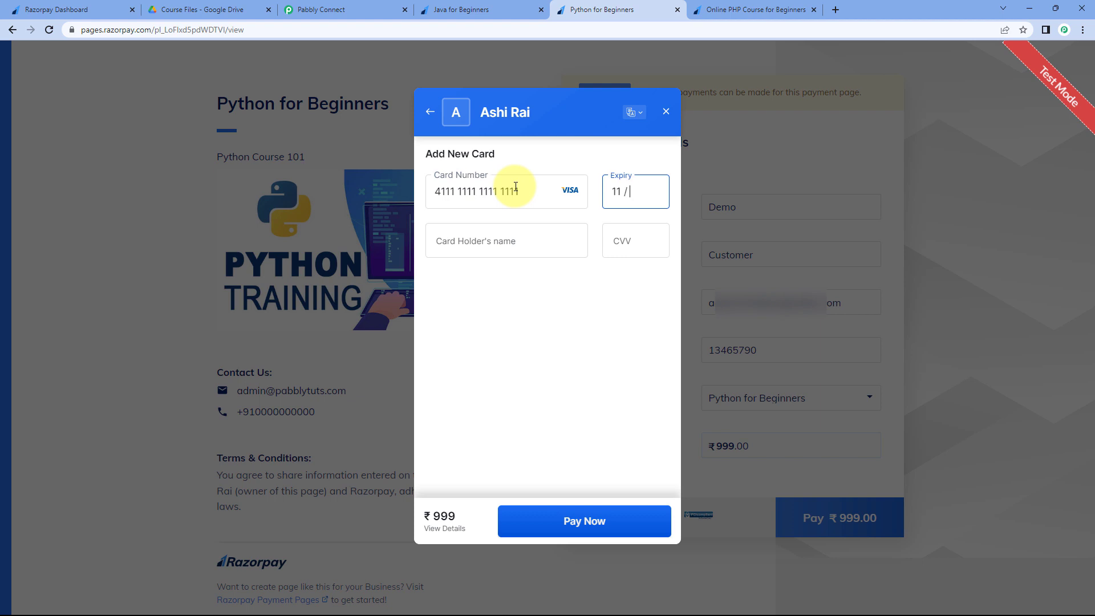
text(Demo)
key(Tab)
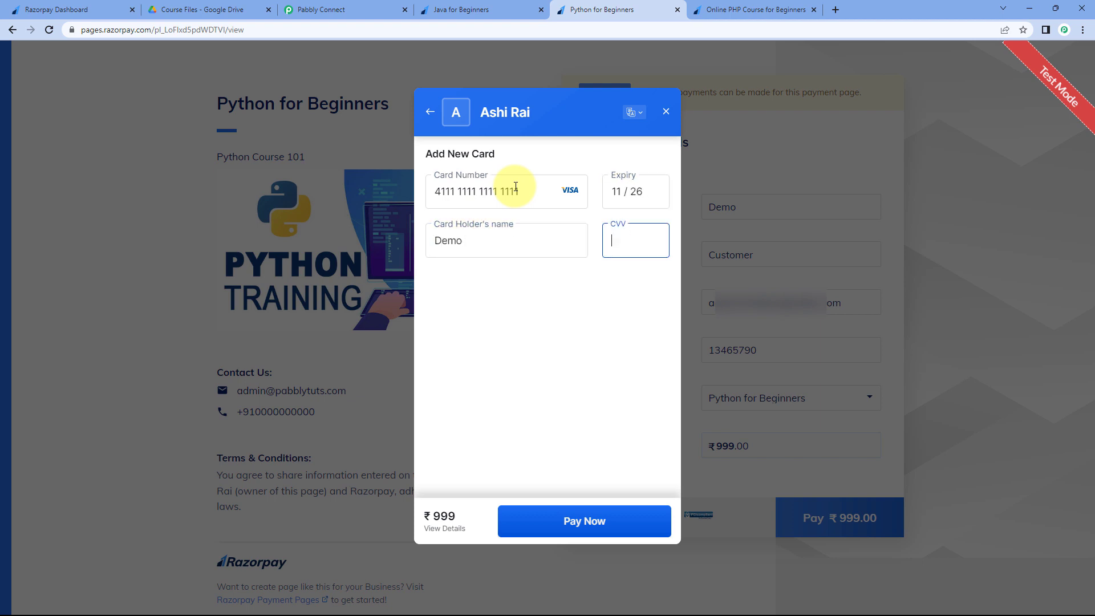
click(550, 521)
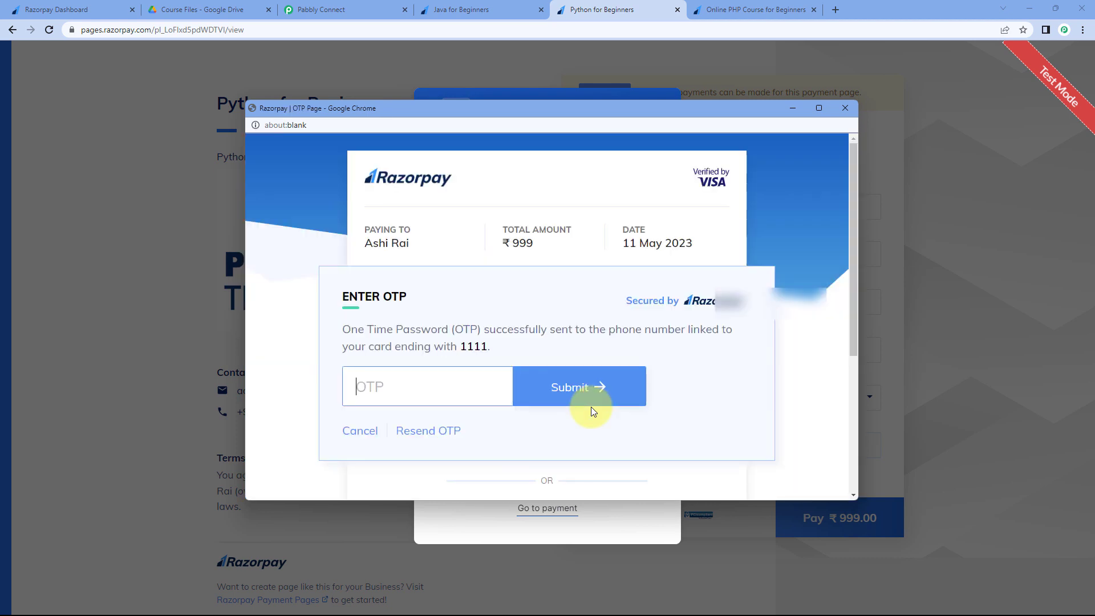
click(467, 378)
text(1111)
key(Return)
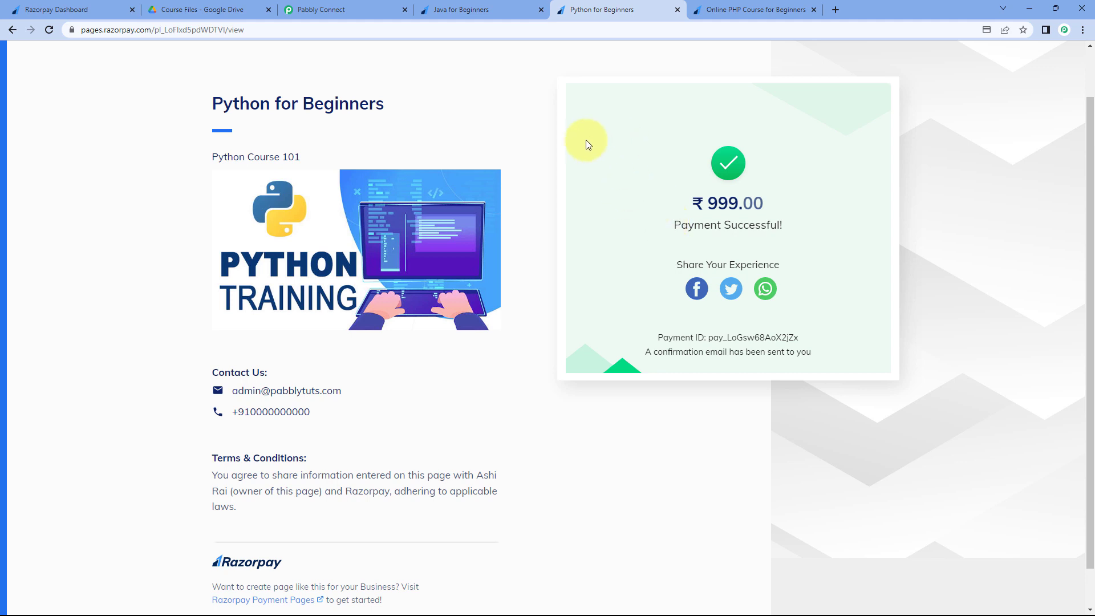
- Check the Drive Course Files folder and the Python-Basic.pdf share email, then bring up the PHP payment page
click(213, 10)
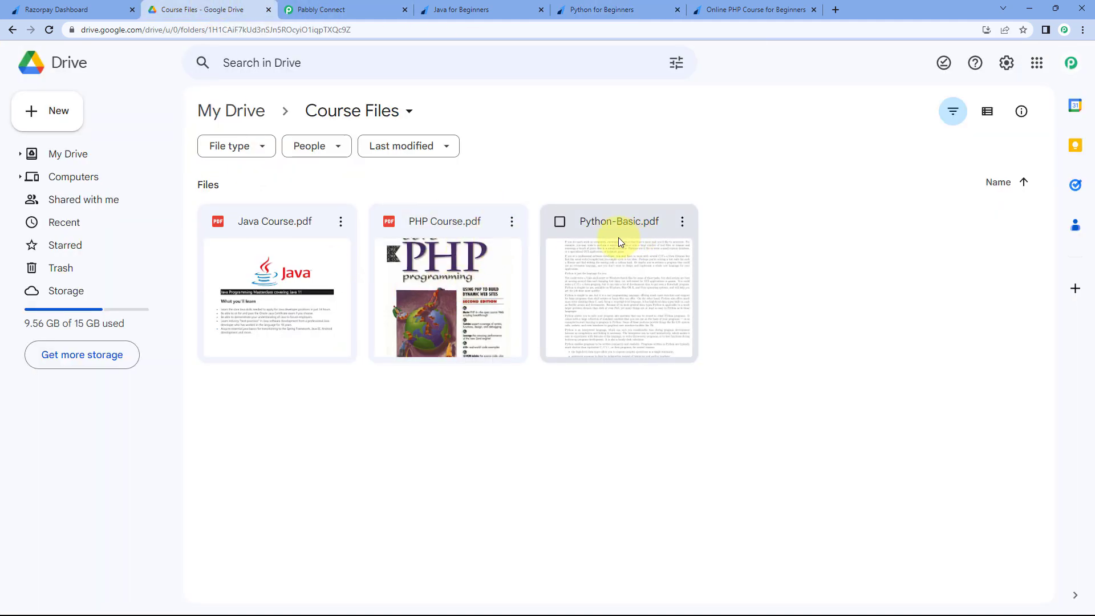
click(579, 6)
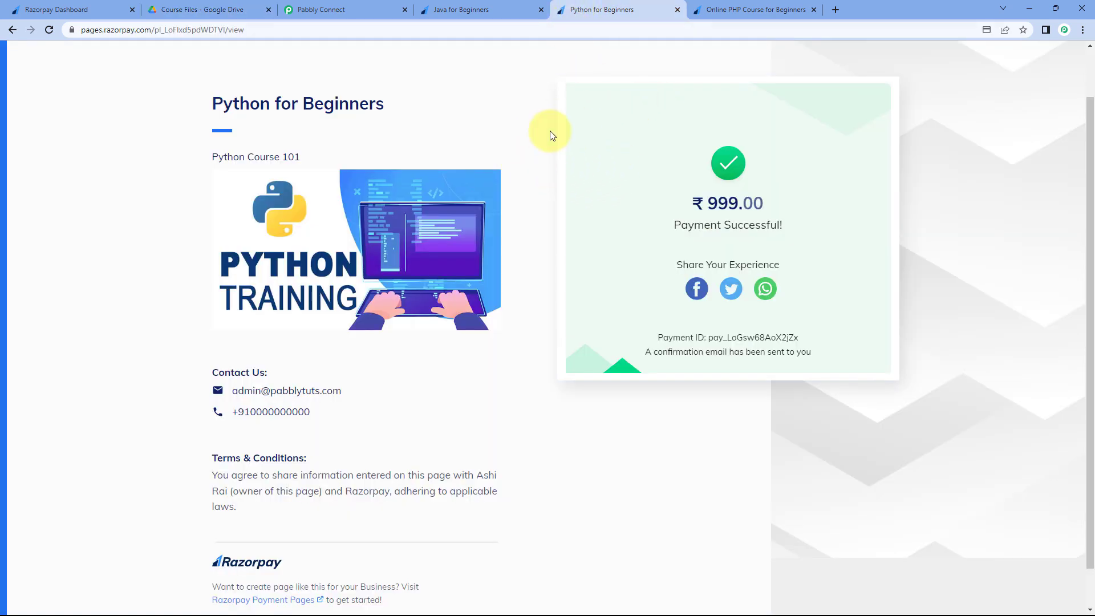
key(alt+Tab)
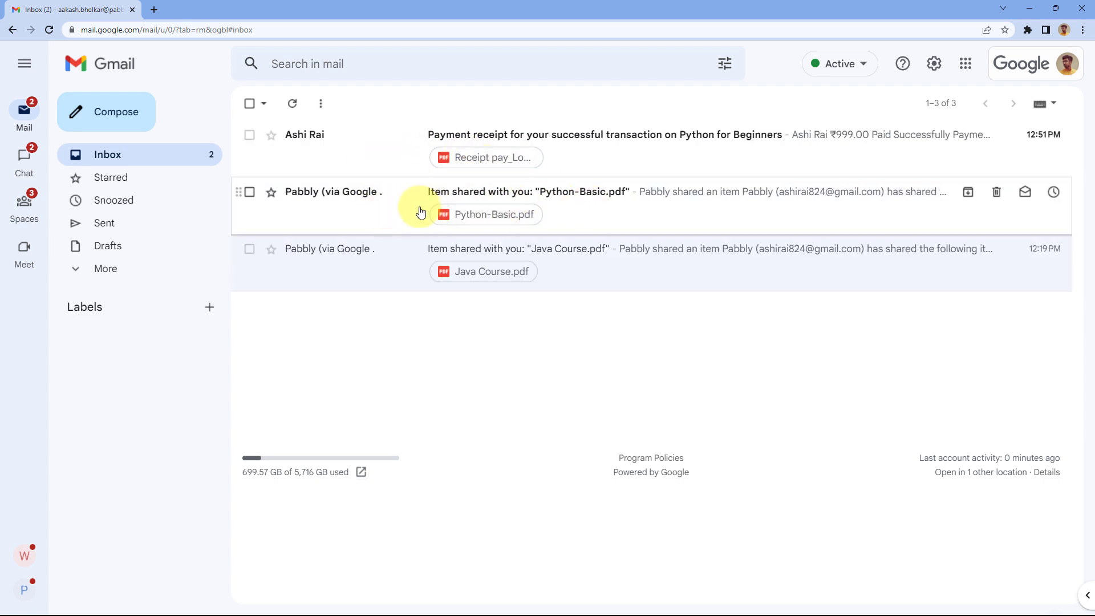
click(454, 228)
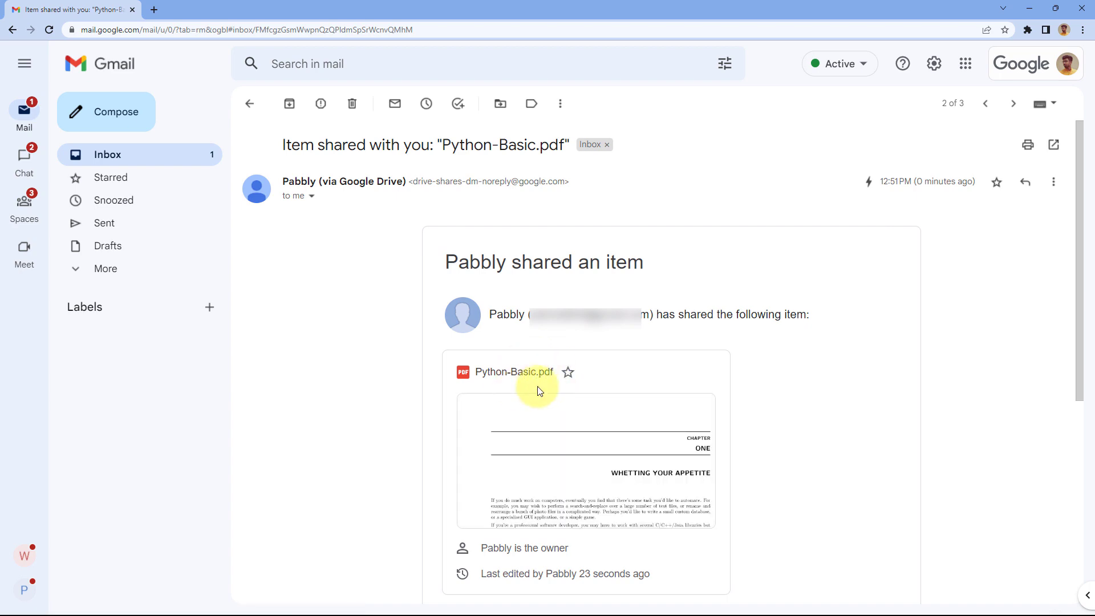
click(250, 103)
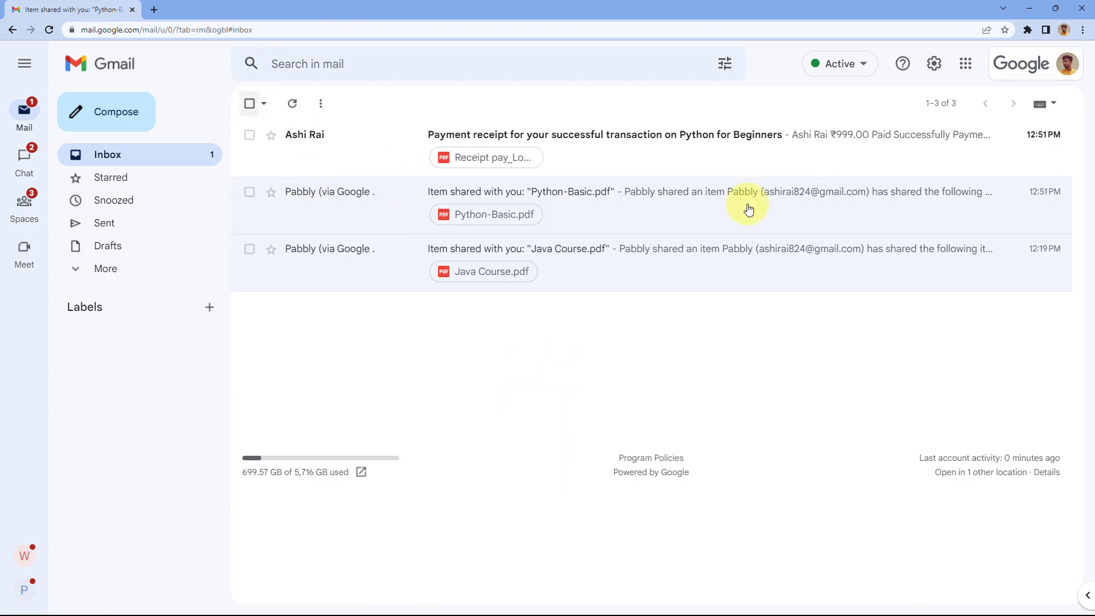
click(1040, 6)
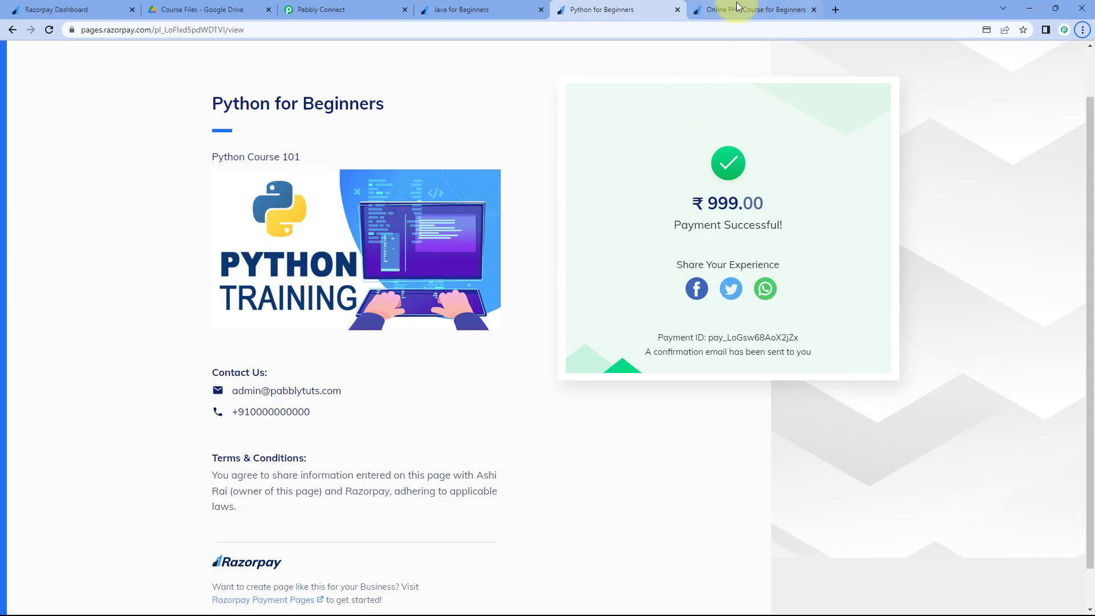
click(730, 10)
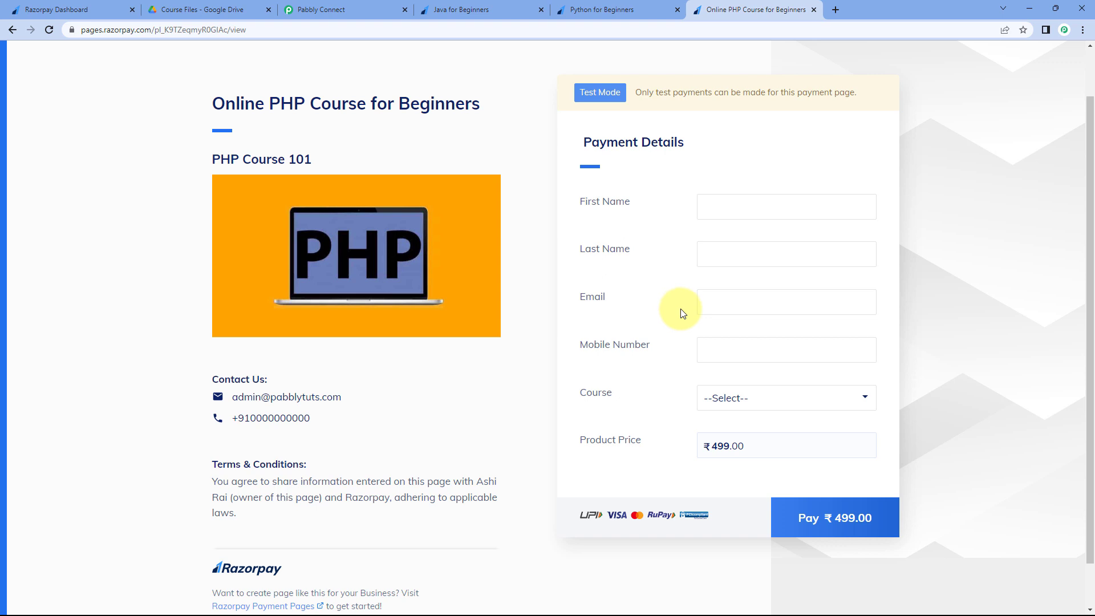
- Fill the PHP form with the buyer's name, email and mobile, and choose PHP Course for Beginners
click(734, 218)
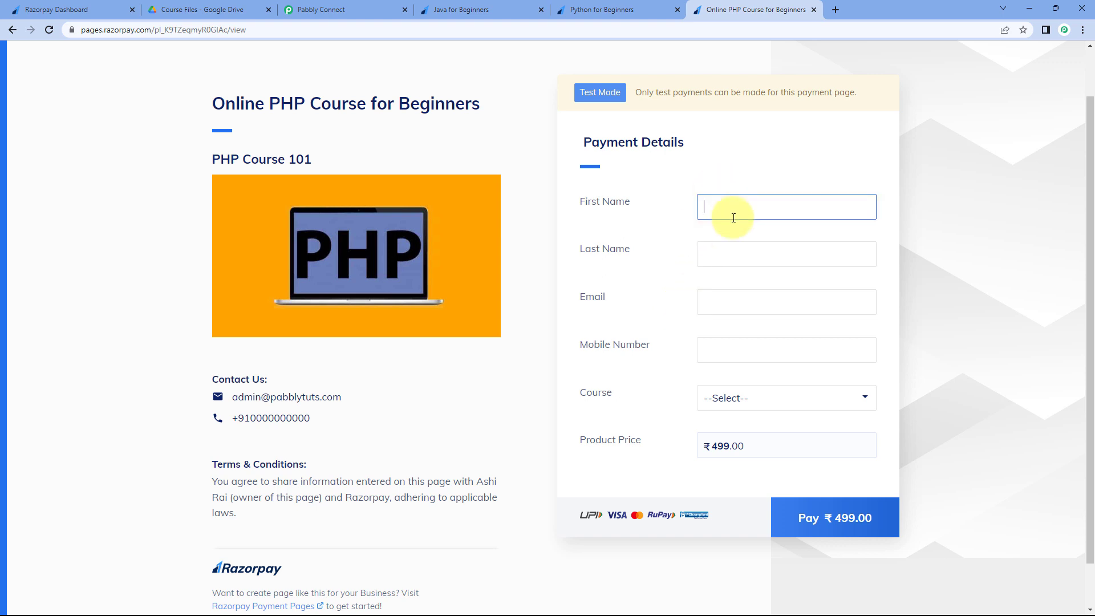
key(Tab)
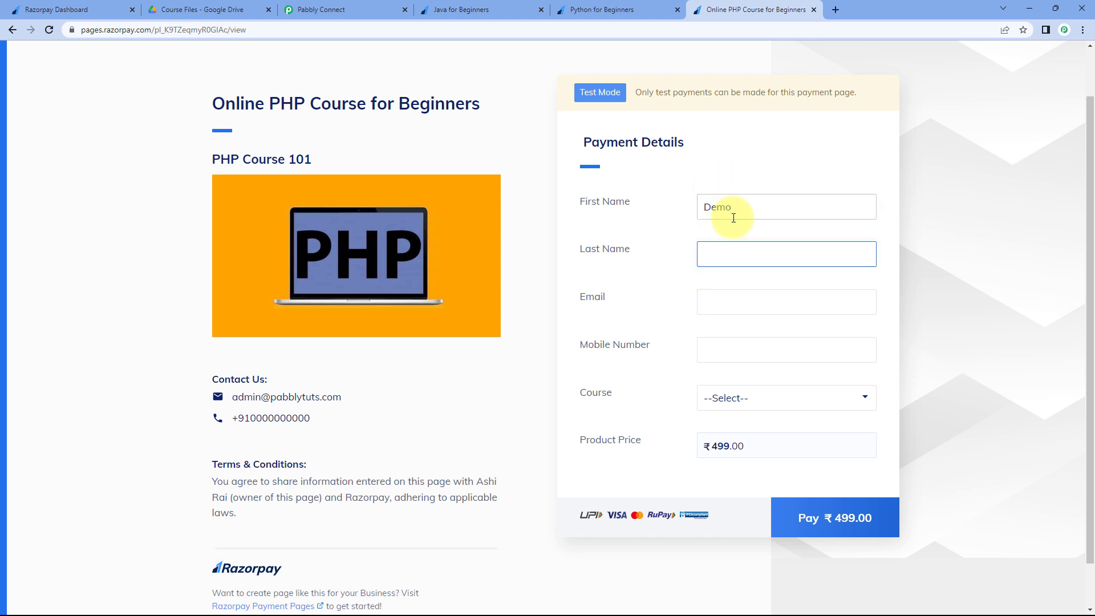
text(User)
key(Tab)
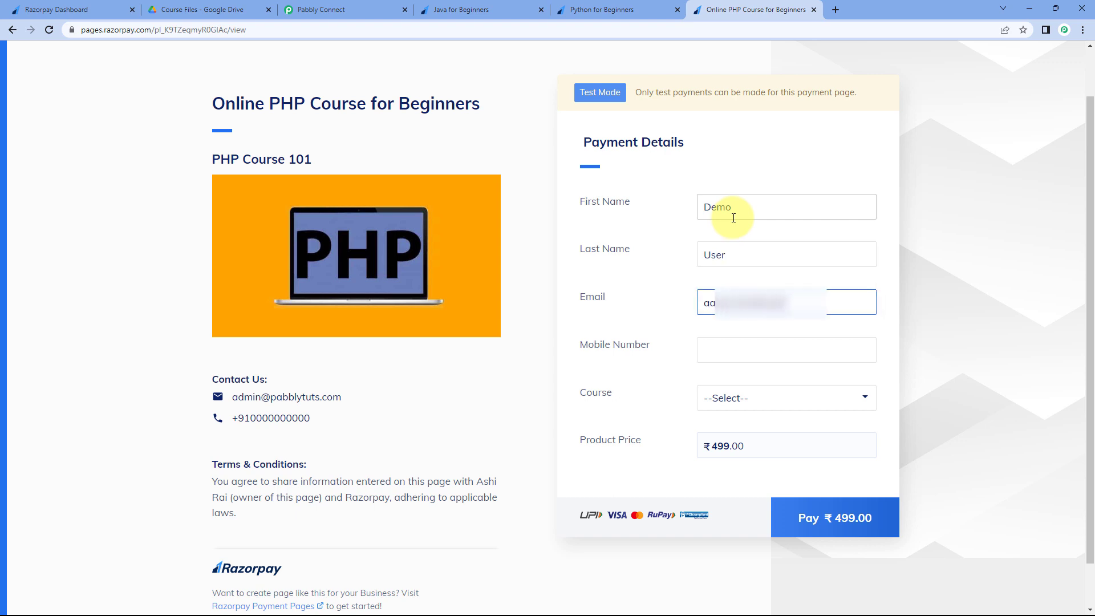
key(Tab)
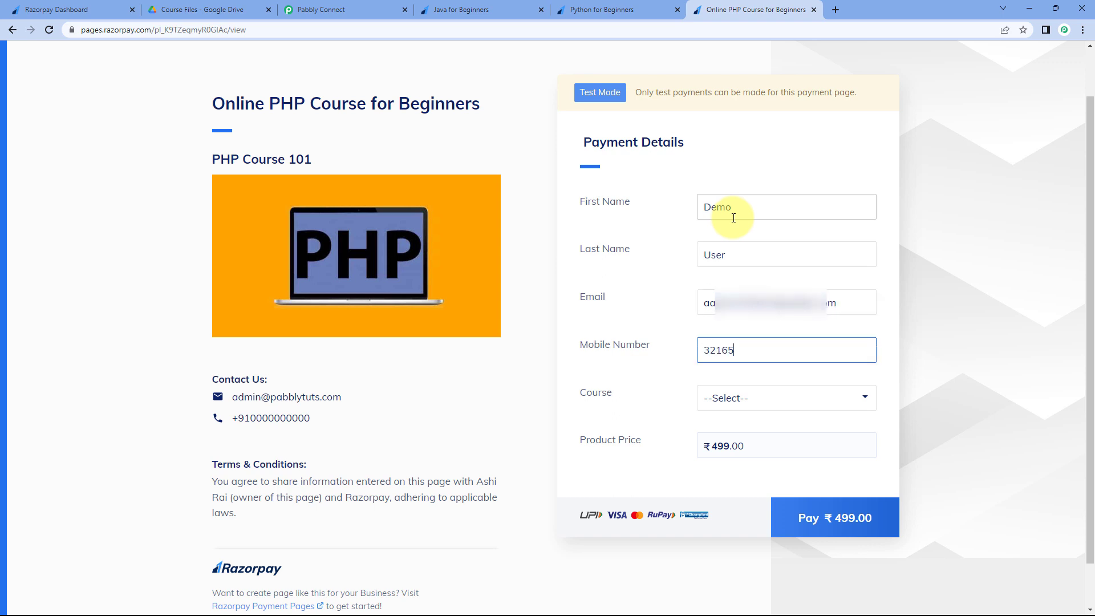
click(790, 401)
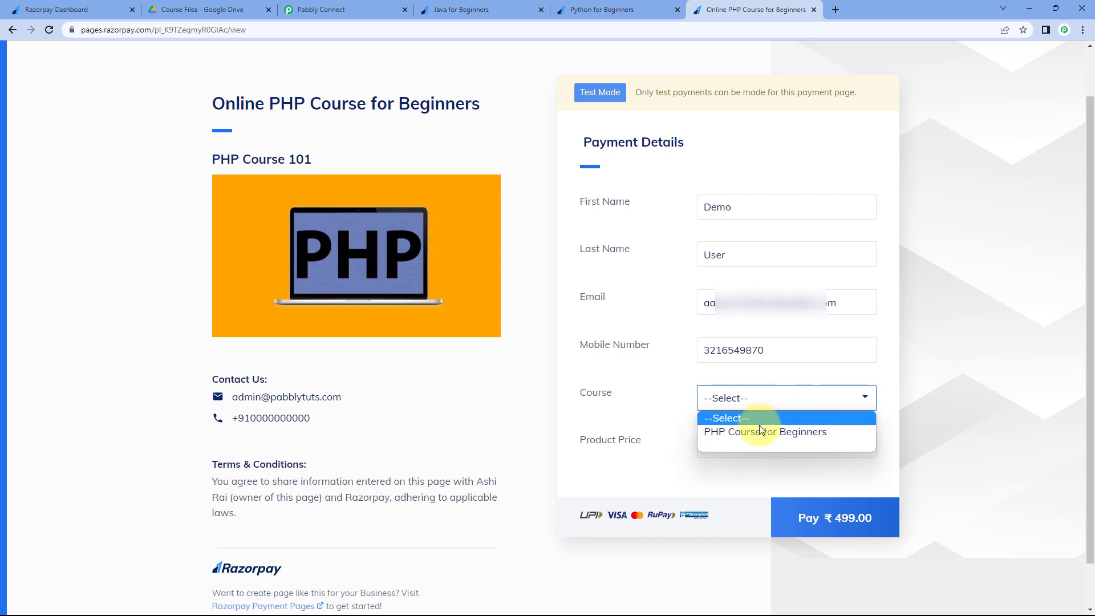
click(758, 429)
click(728, 453)
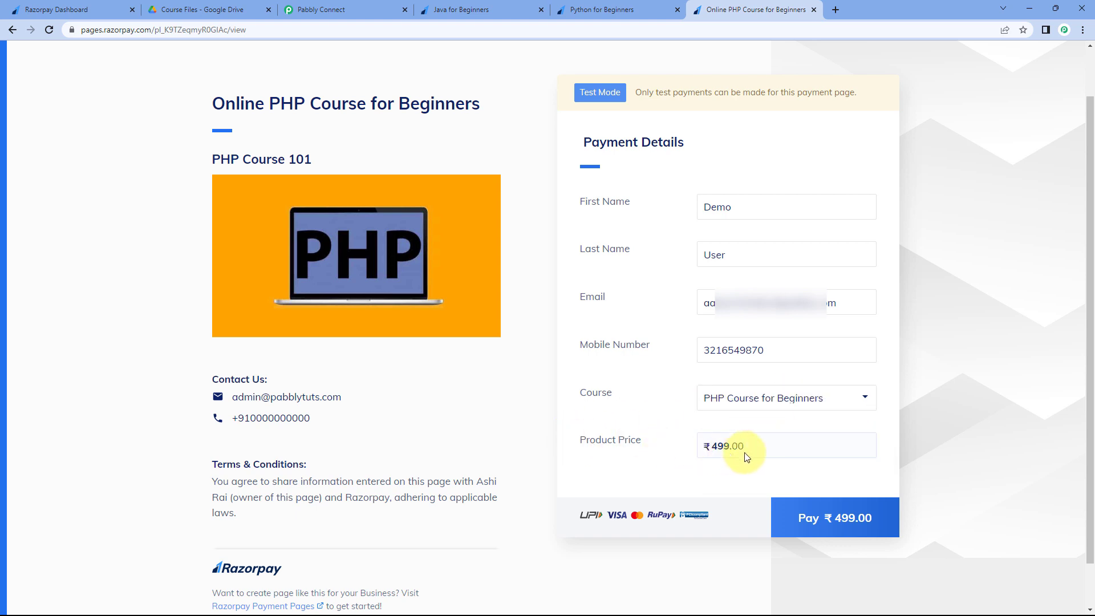
- Review the Router step's three course routes in Pabbly Connect, then start the ₹499 PHP payment
click(365, 12)
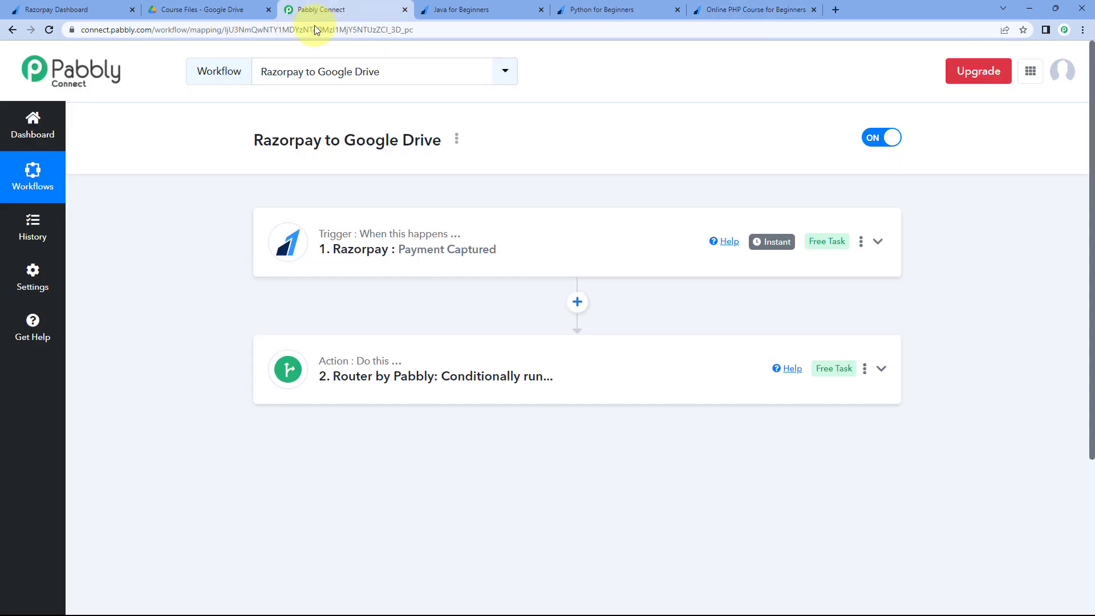
scroll(428, 308, down, 3)
click(432, 281)
scroll(261, 335, down, 4)
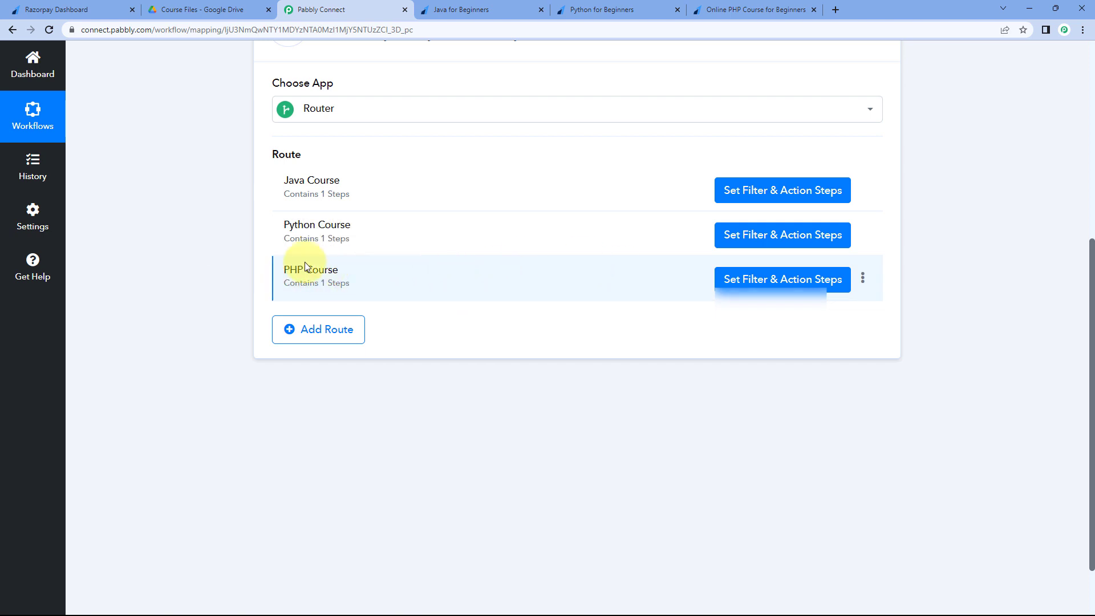
scroll(484, 184, up, 1)
scroll(484, 183, up, 4)
click(604, 152)
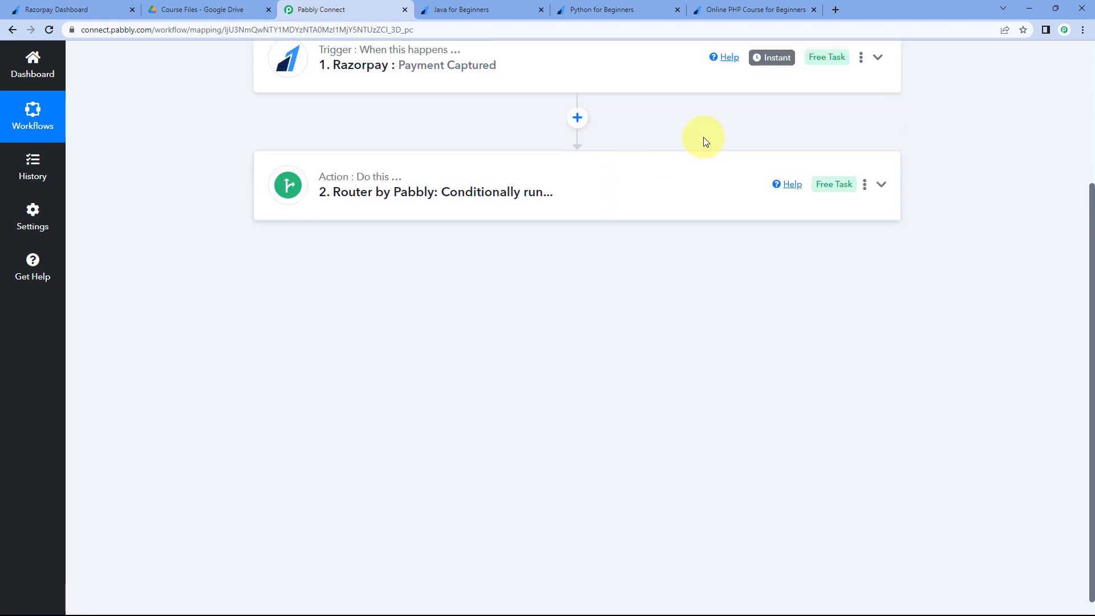
click(722, 7)
click(843, 516)
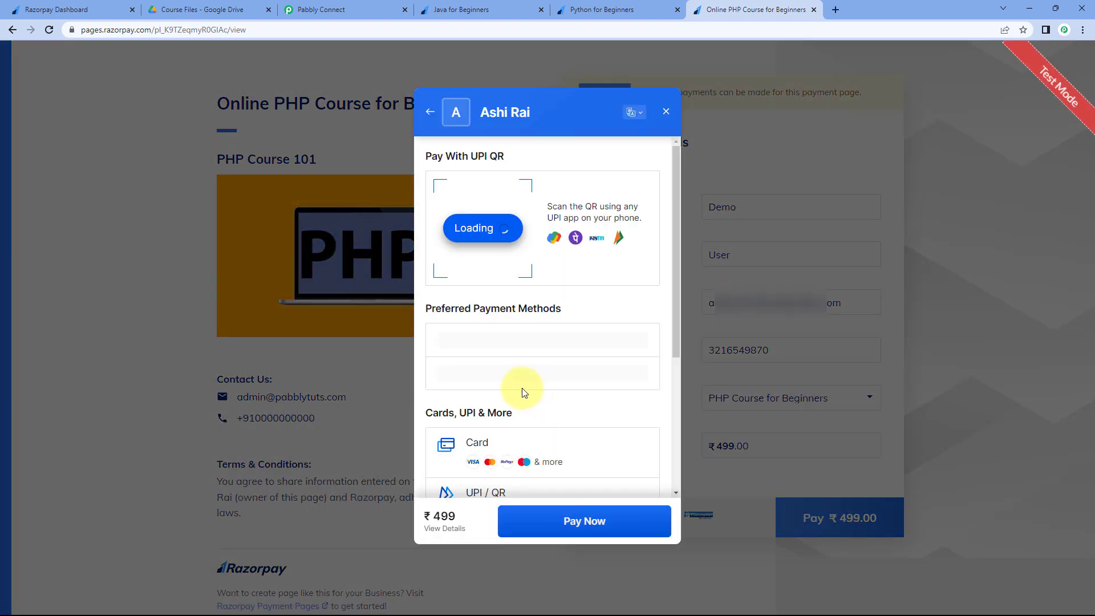
- Pay the ₹499 with the test card number, holder name and CVV, then submit the one-time password
click(499, 370)
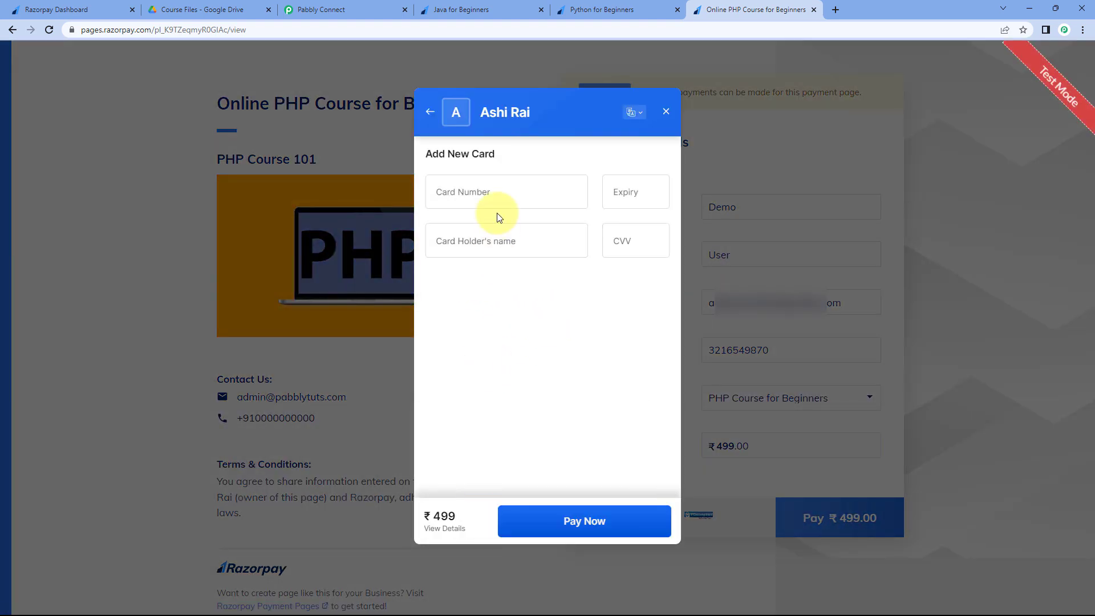
click(499, 199)
text(4111111111111111)
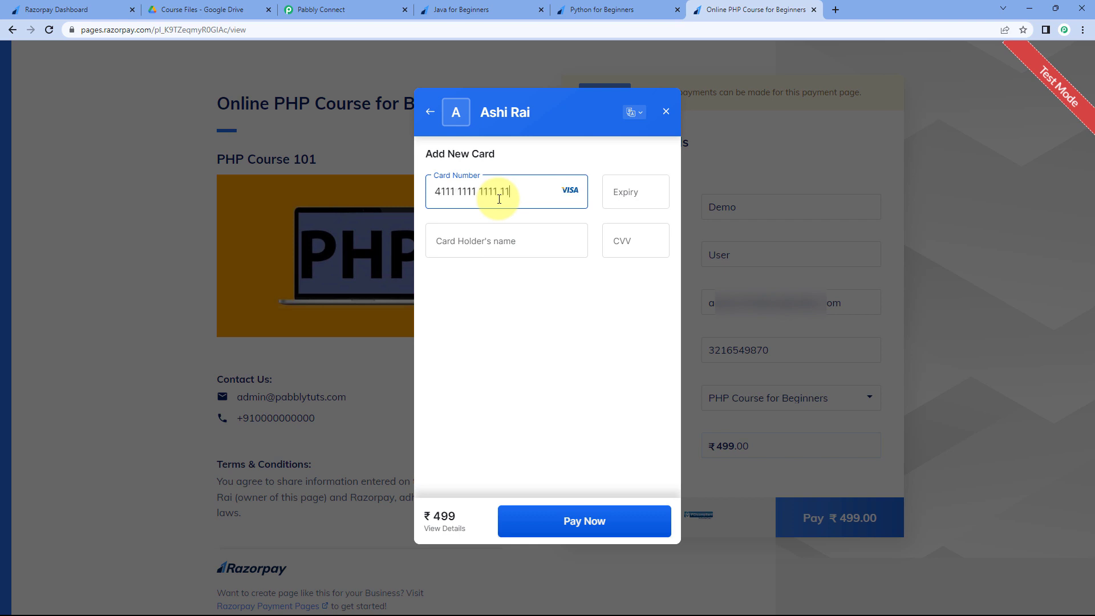
text(1225)
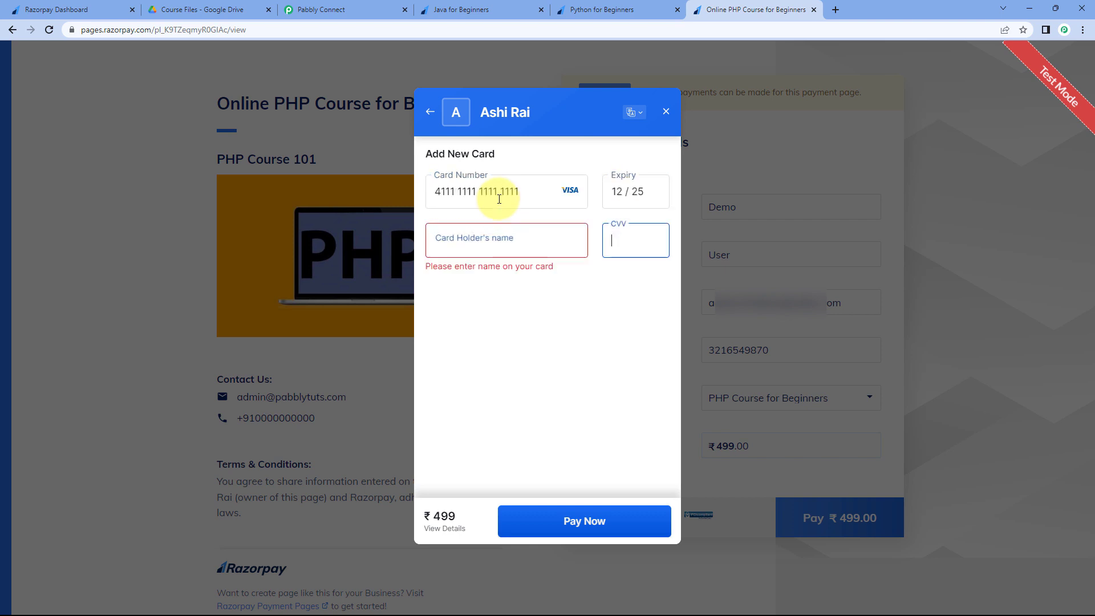
click(473, 242)
text(Demo)
key(Tab)
text(123)
click(584, 522)
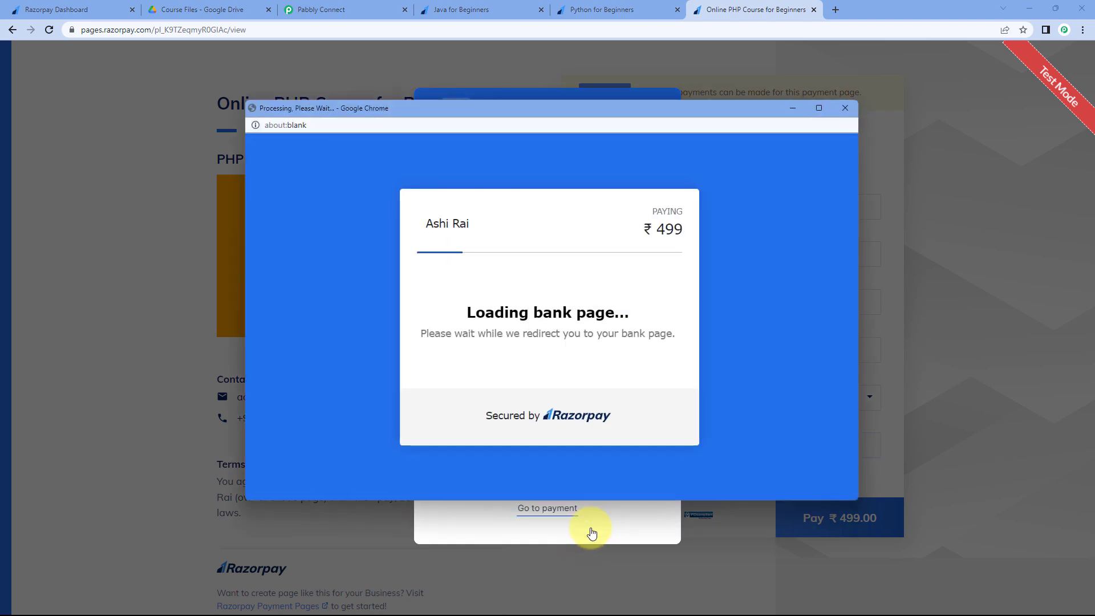
text(1111)
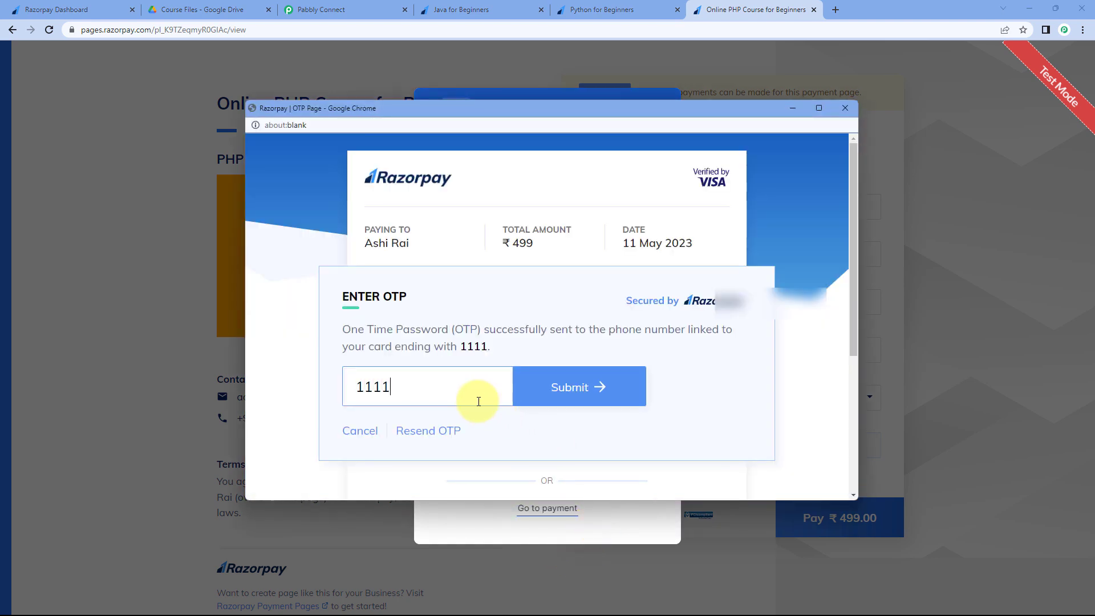
key(Return)
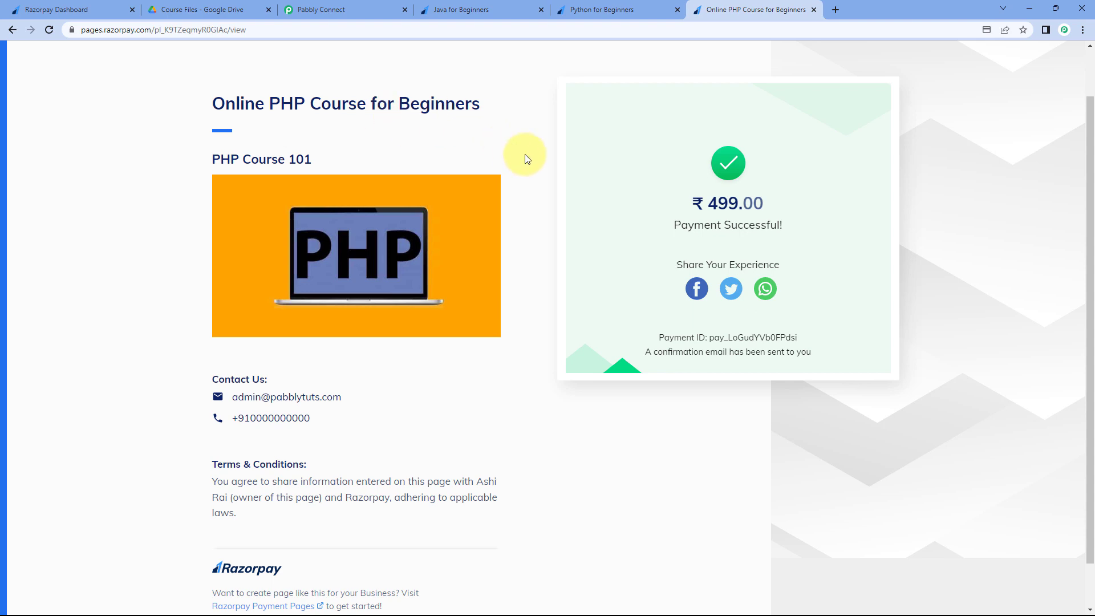
- Open the PHP Course.pdf share email in Gmail, then minimise Gmail and return to Pabbly Connect
key(alt+Tab)
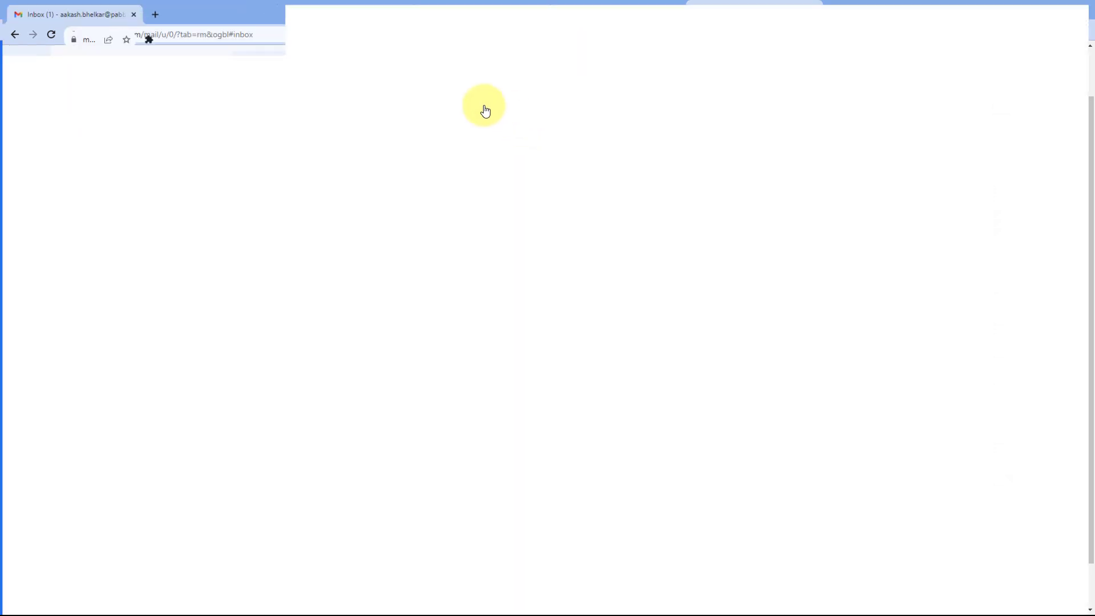
click(392, 151)
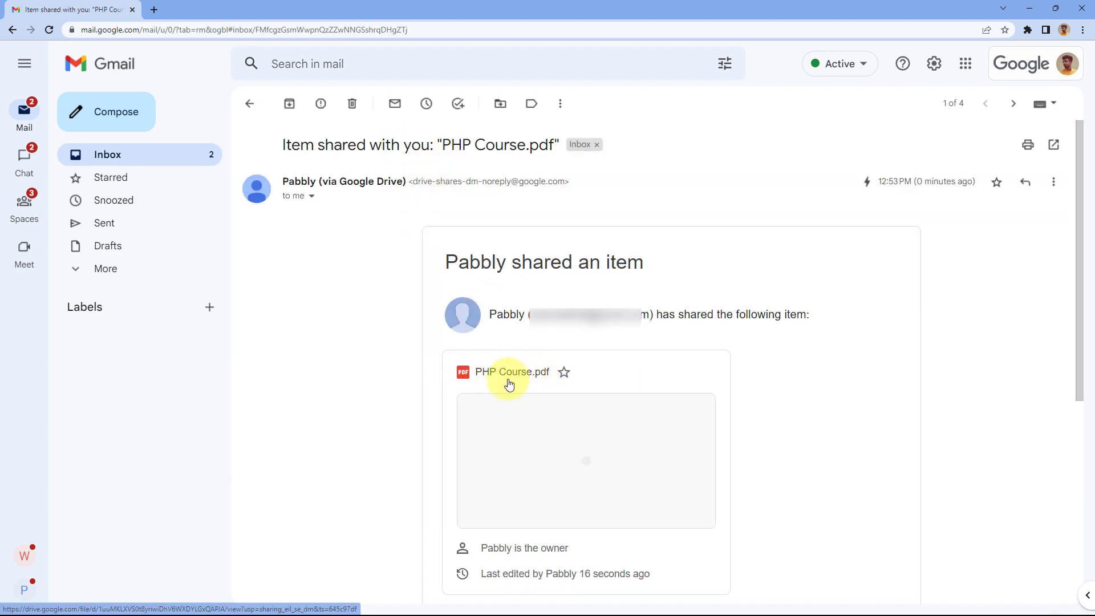
click(1029, 9)
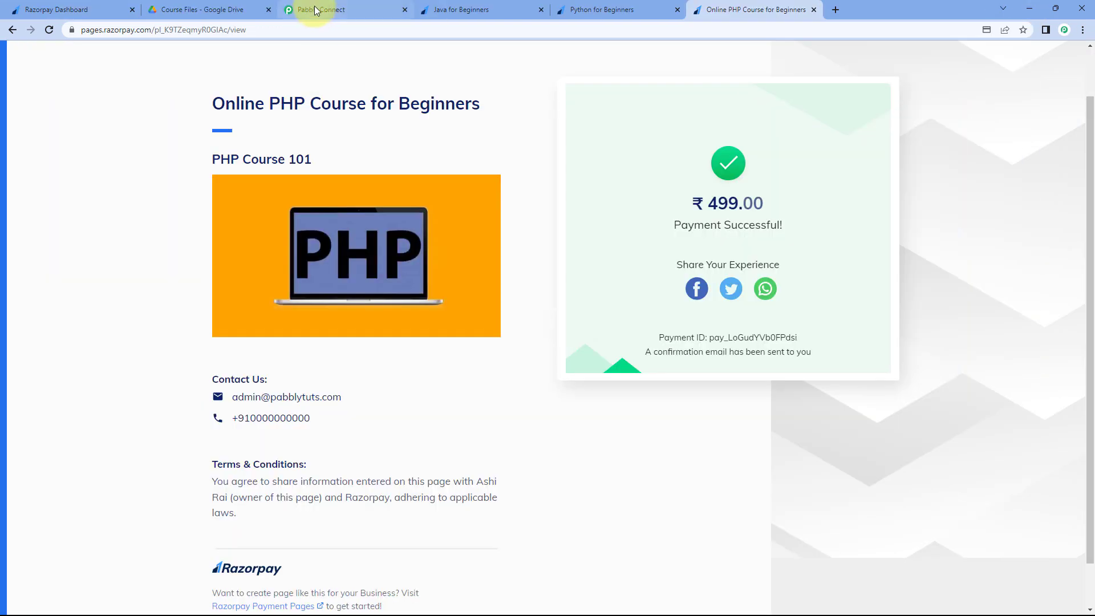
click(312, 11)
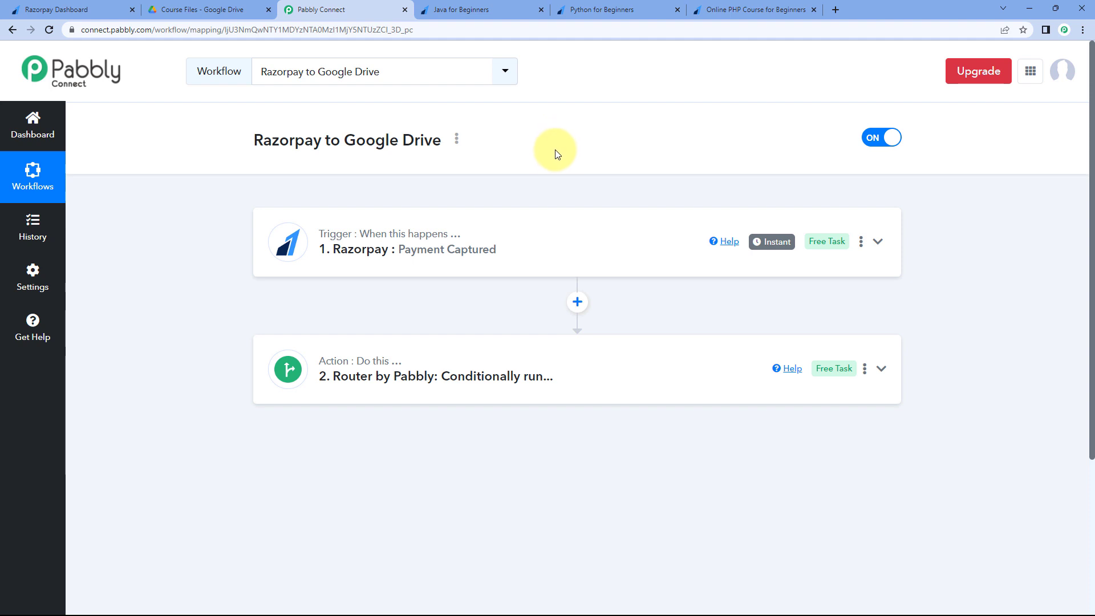
scroll(556, 148, down, 1)
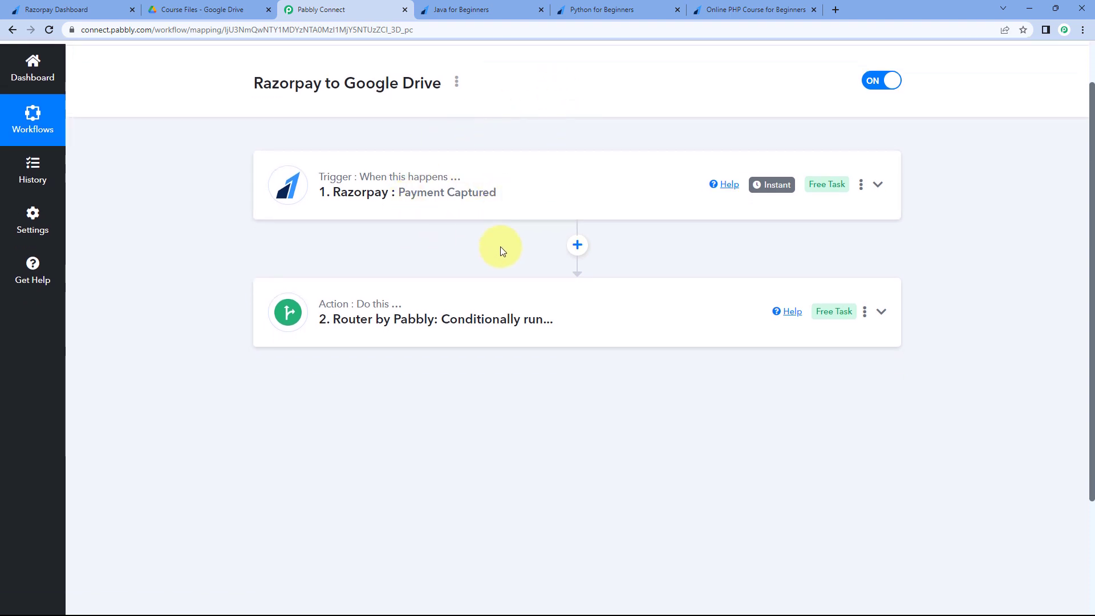
scroll(501, 246, down, 1)
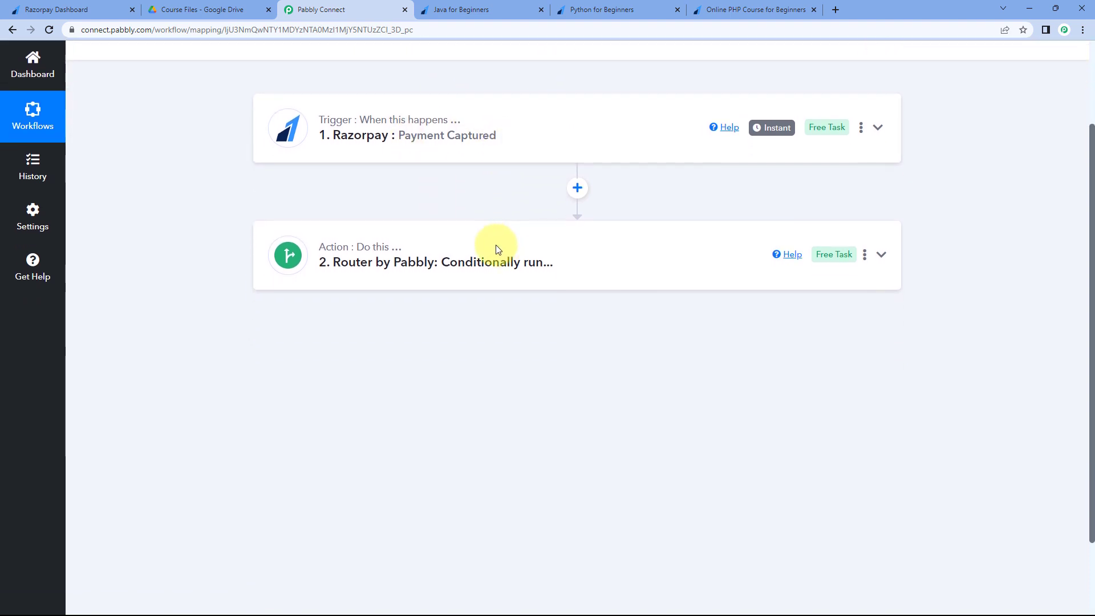
click(526, 257)
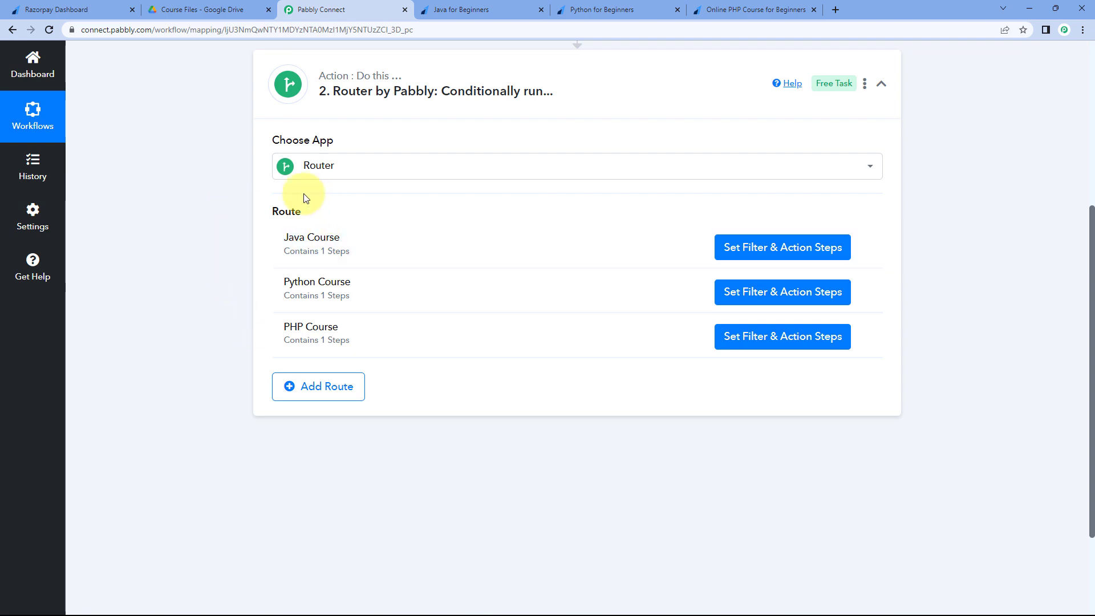
click(745, 243)
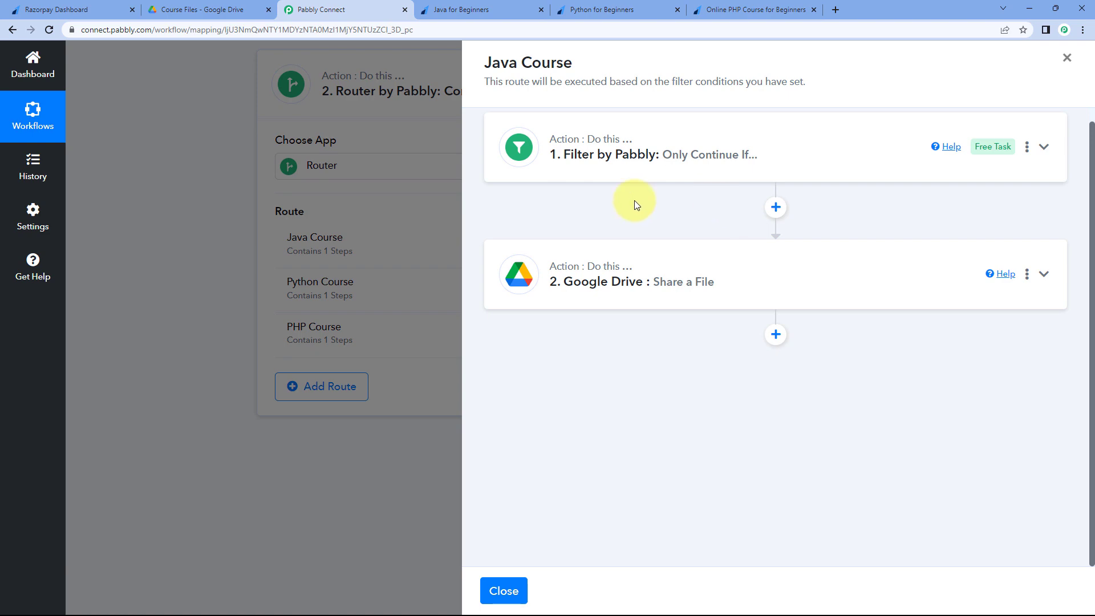
click(503, 591)
scroll(643, 447, up, 2)
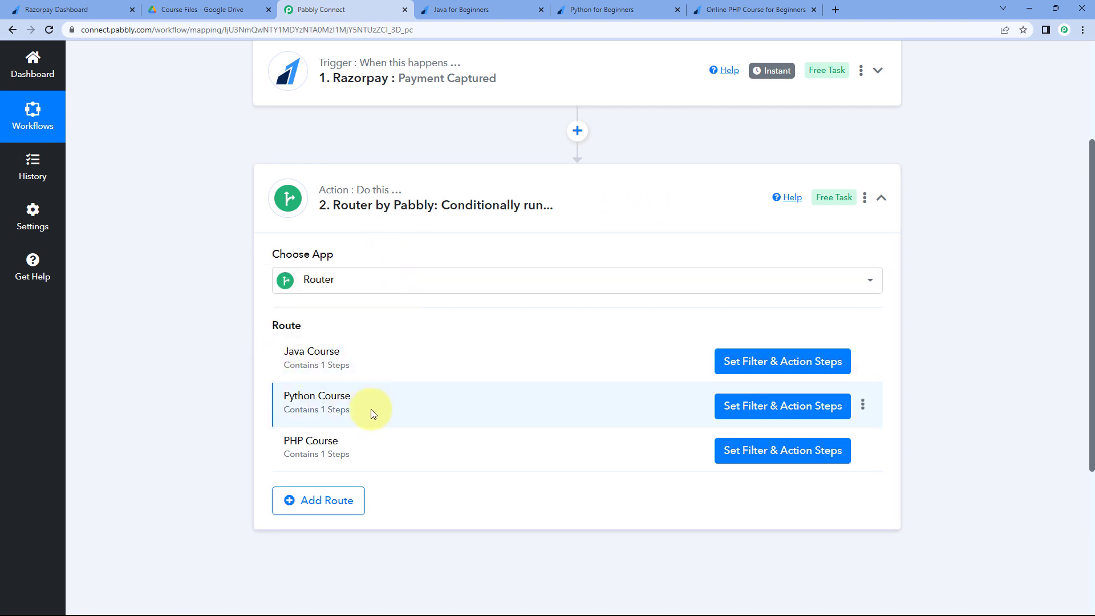
click(588, 188)
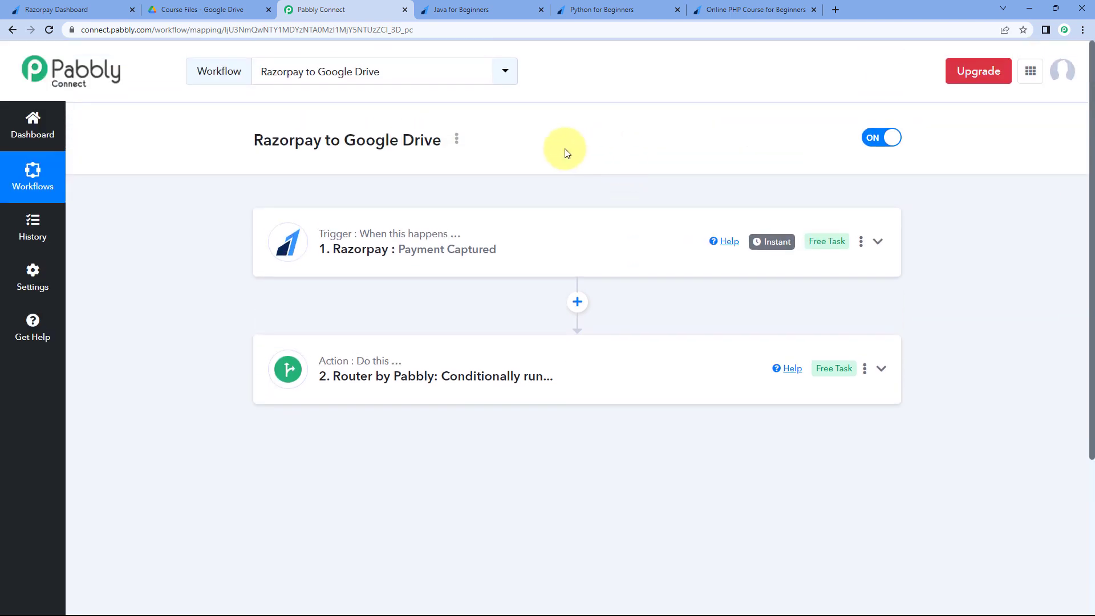